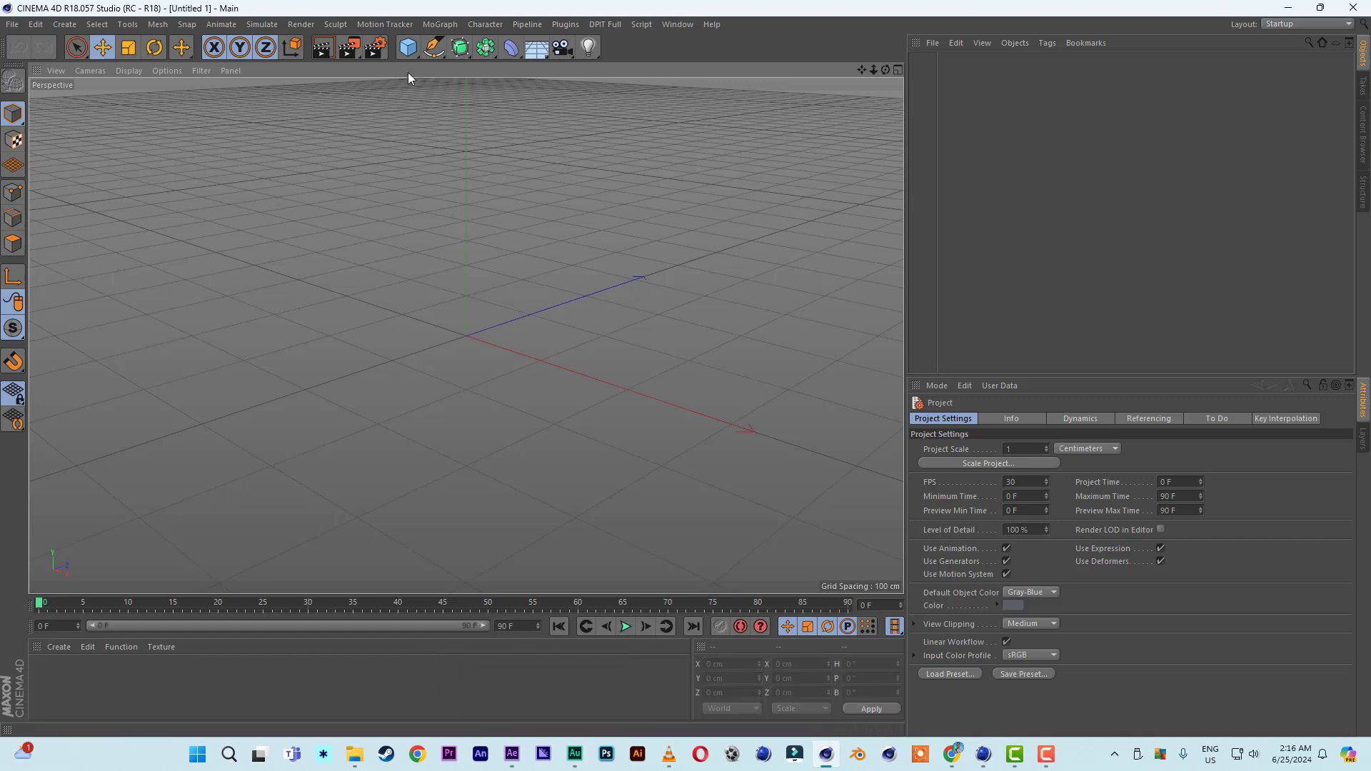
- Add a Sphere primitive at the centre of the scene
click(410, 50)
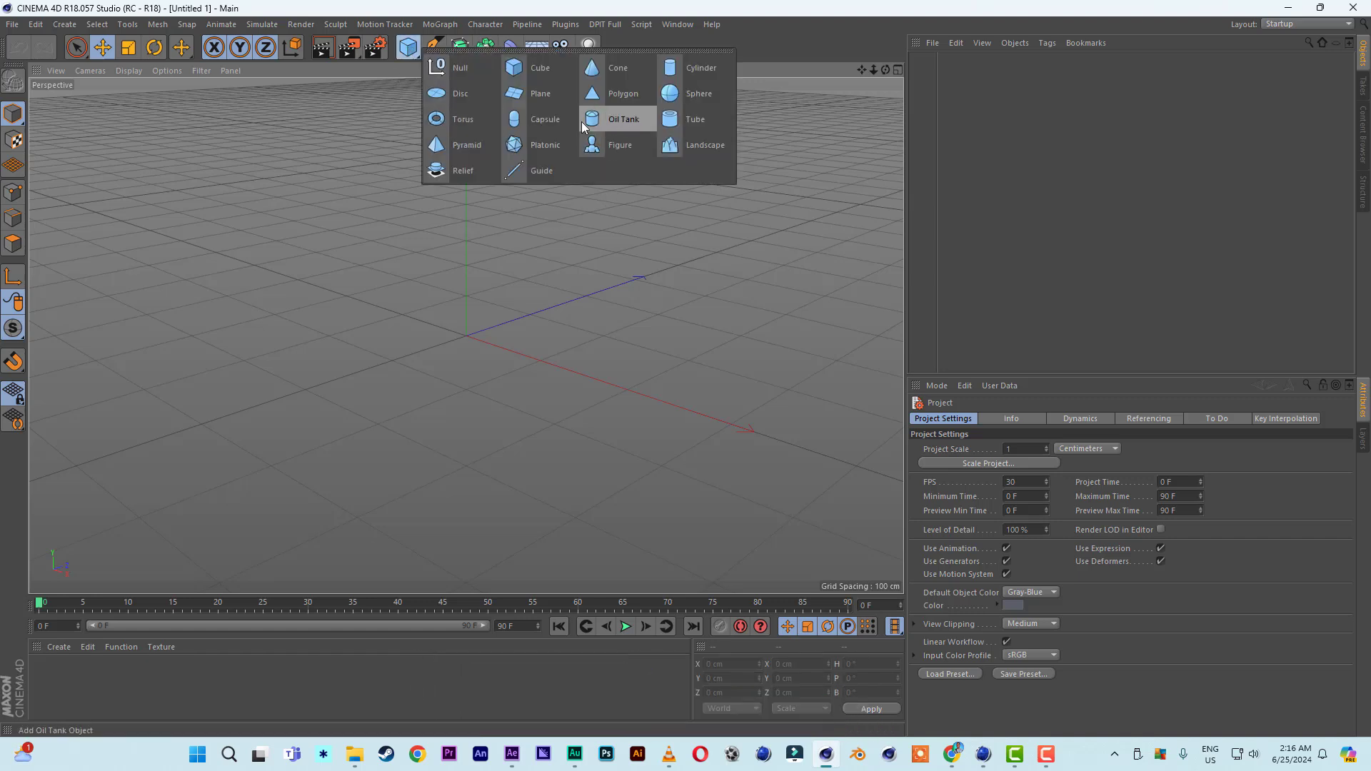
click(700, 93)
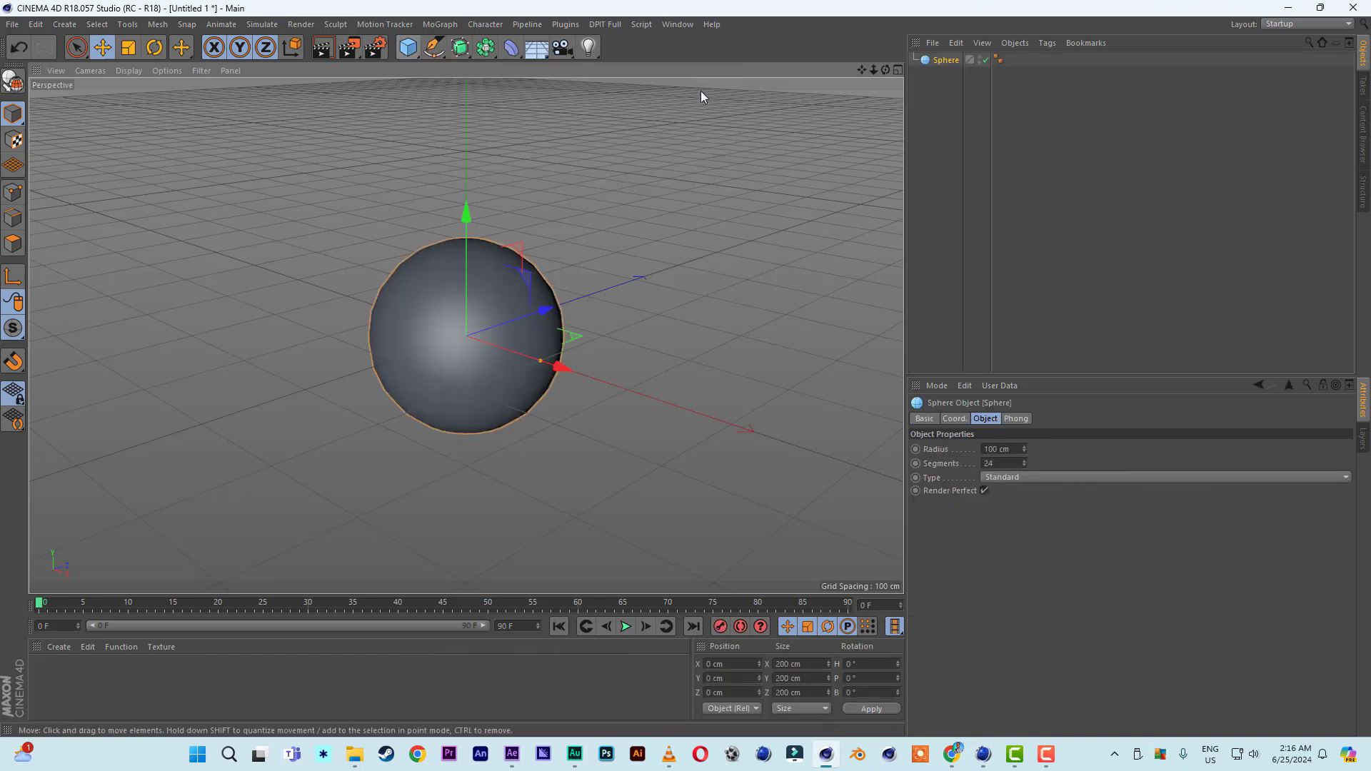
drag(864, 66, 803, 93)
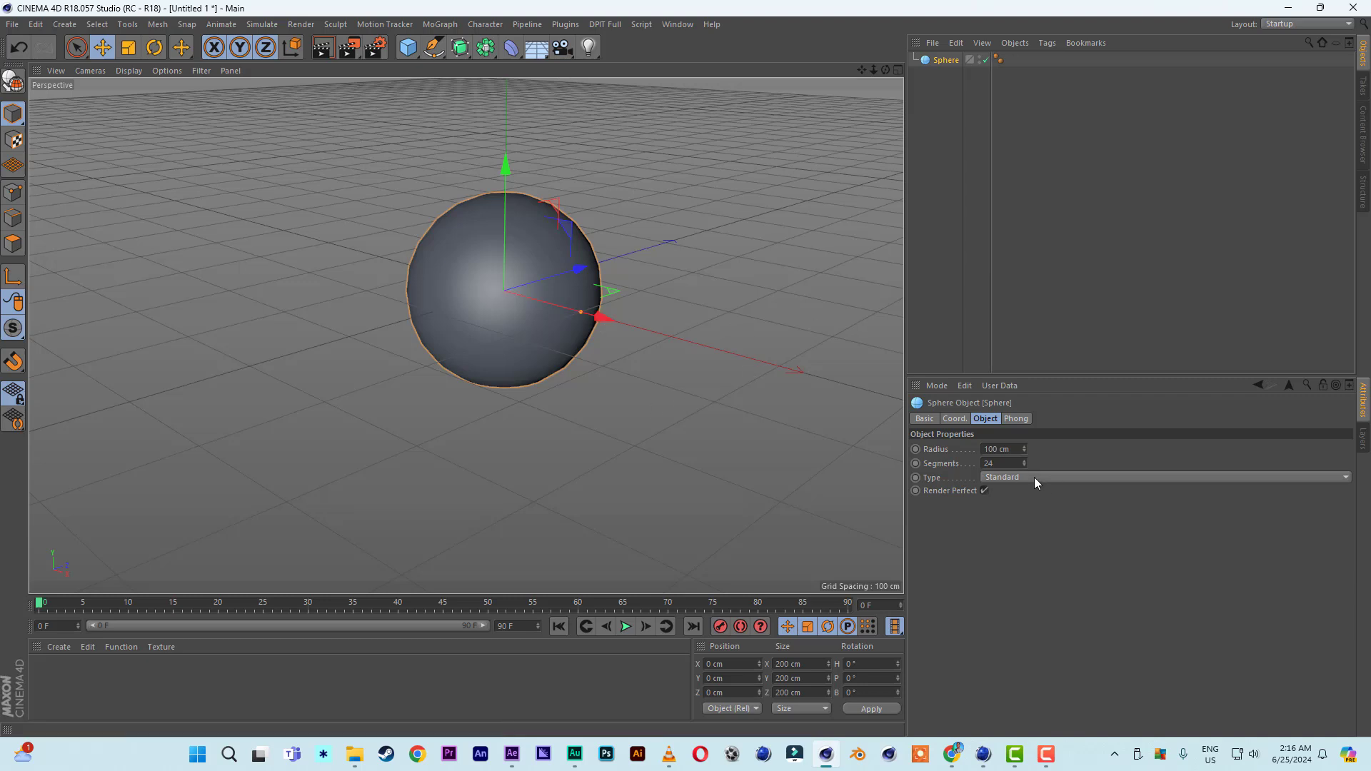
- Set the sphere's segments to 100 and change its type to Hemisphere
click(1012, 463)
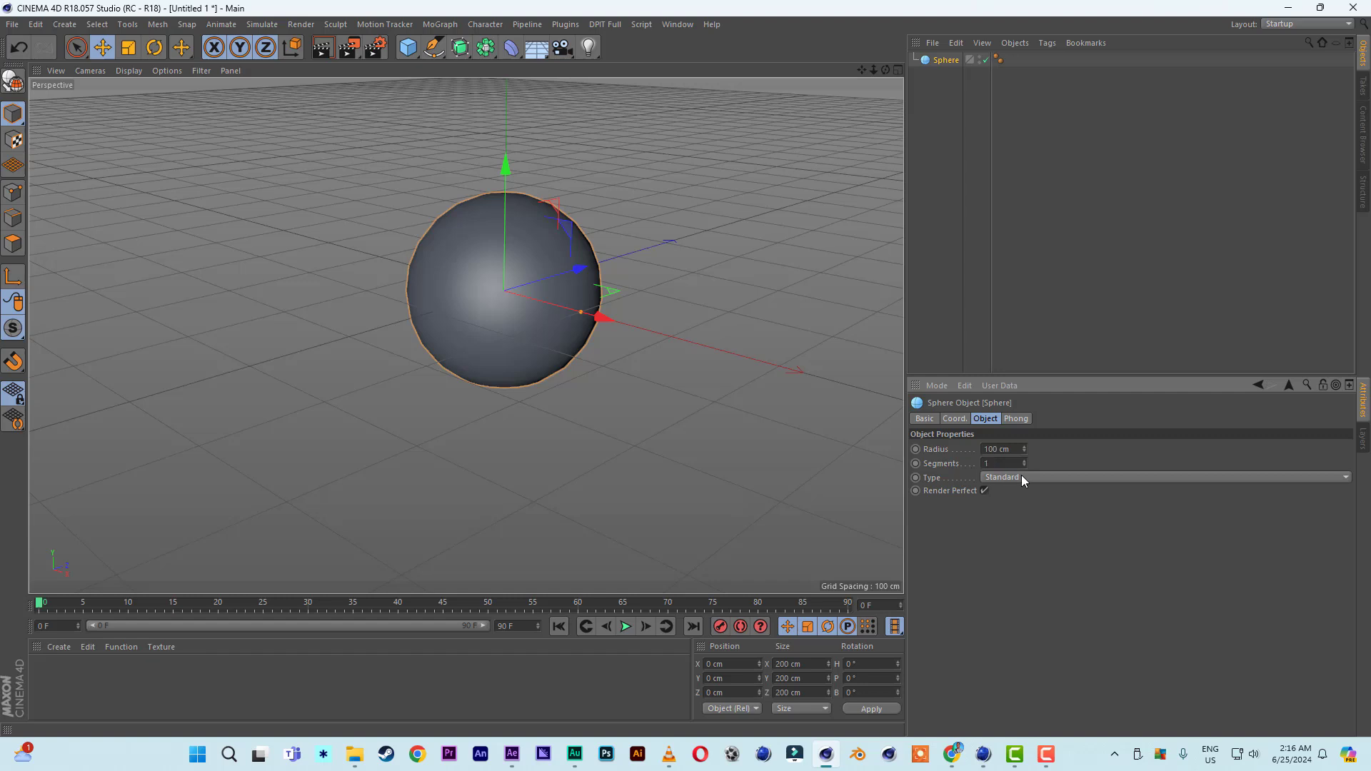
text(100)
key(Return)
click(1022, 478)
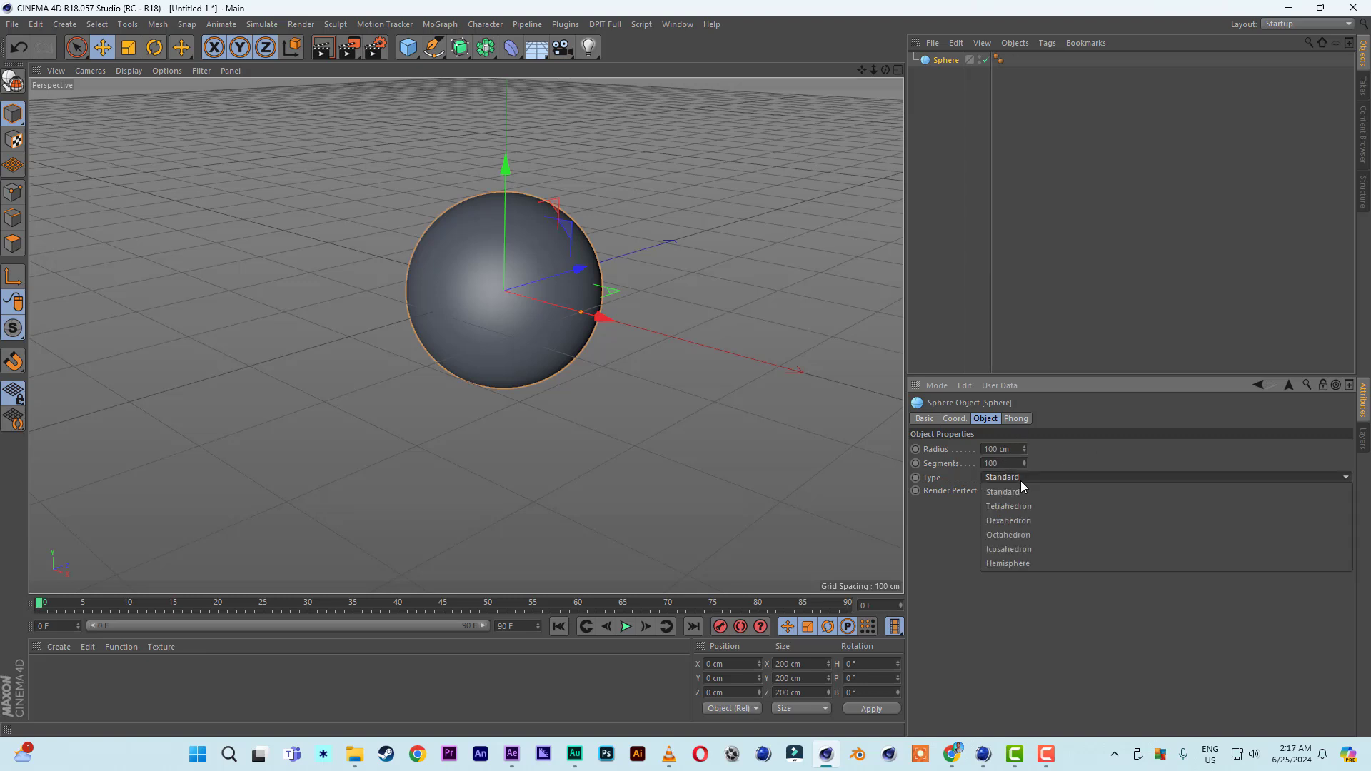
click(1023, 565)
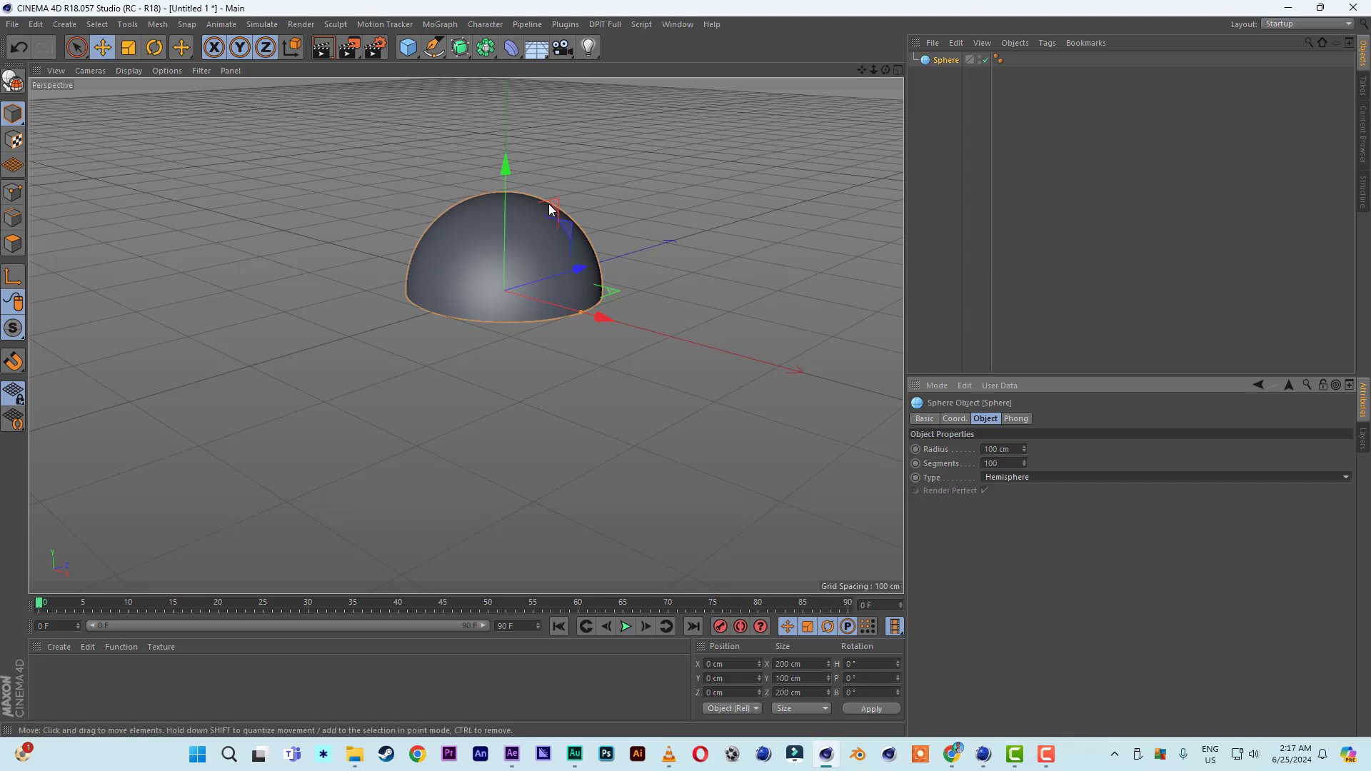
- Create a MoGraph Cloner and make the sphere its child
click(437, 24)
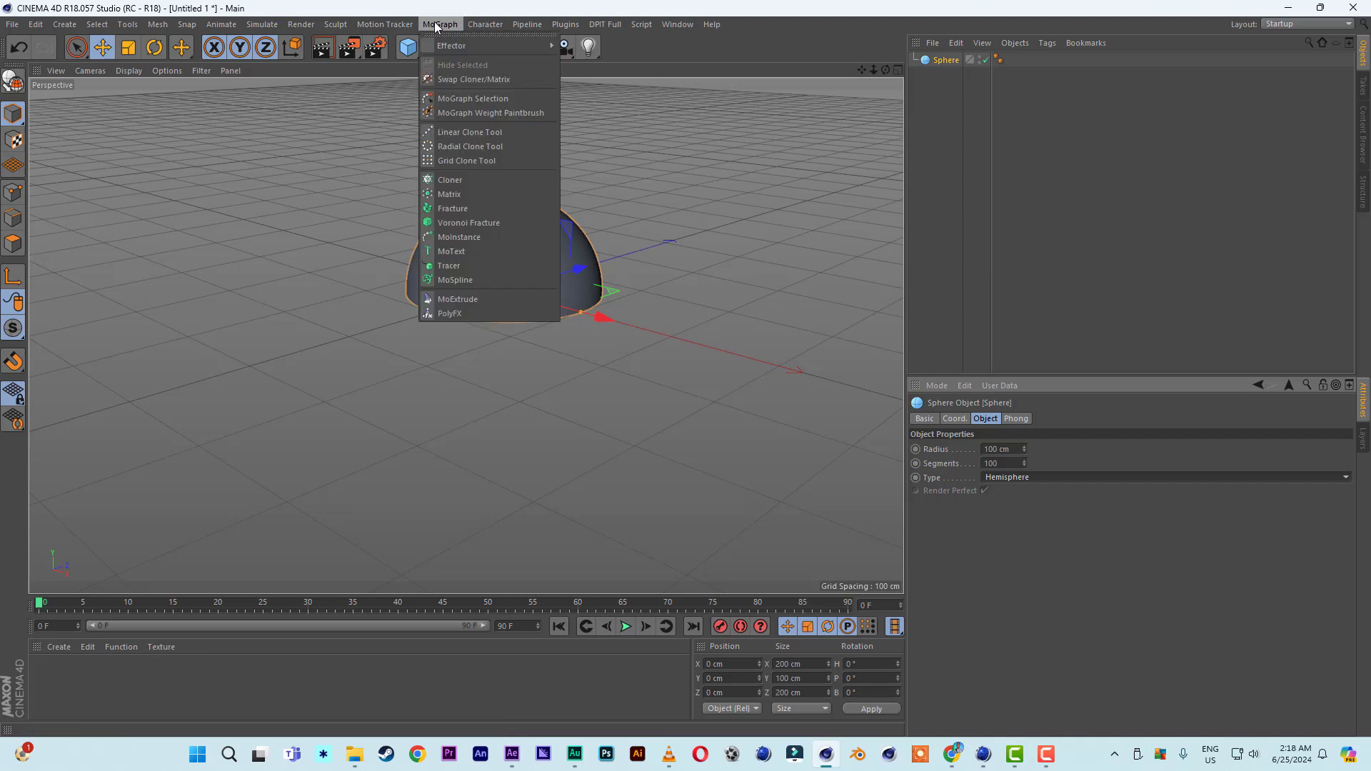
click(456, 181)
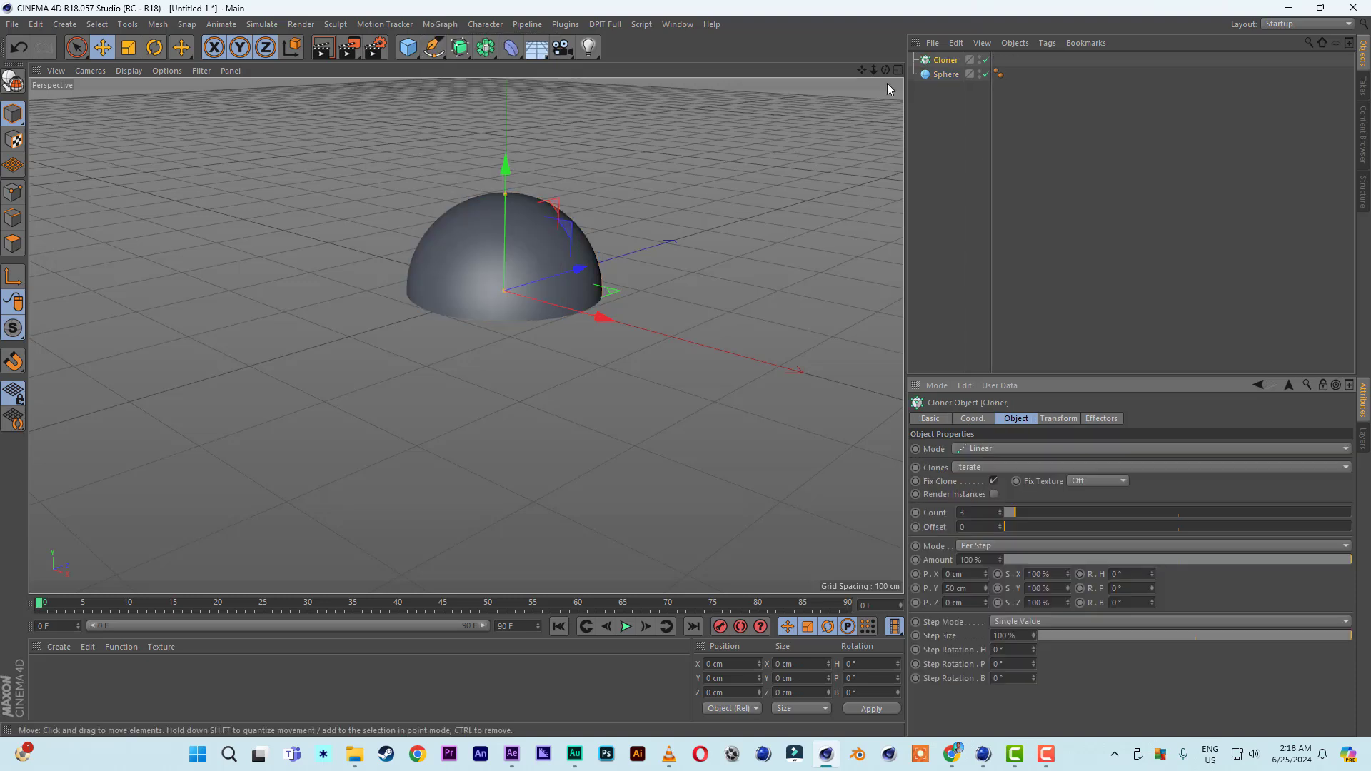
drag(949, 76, 947, 63)
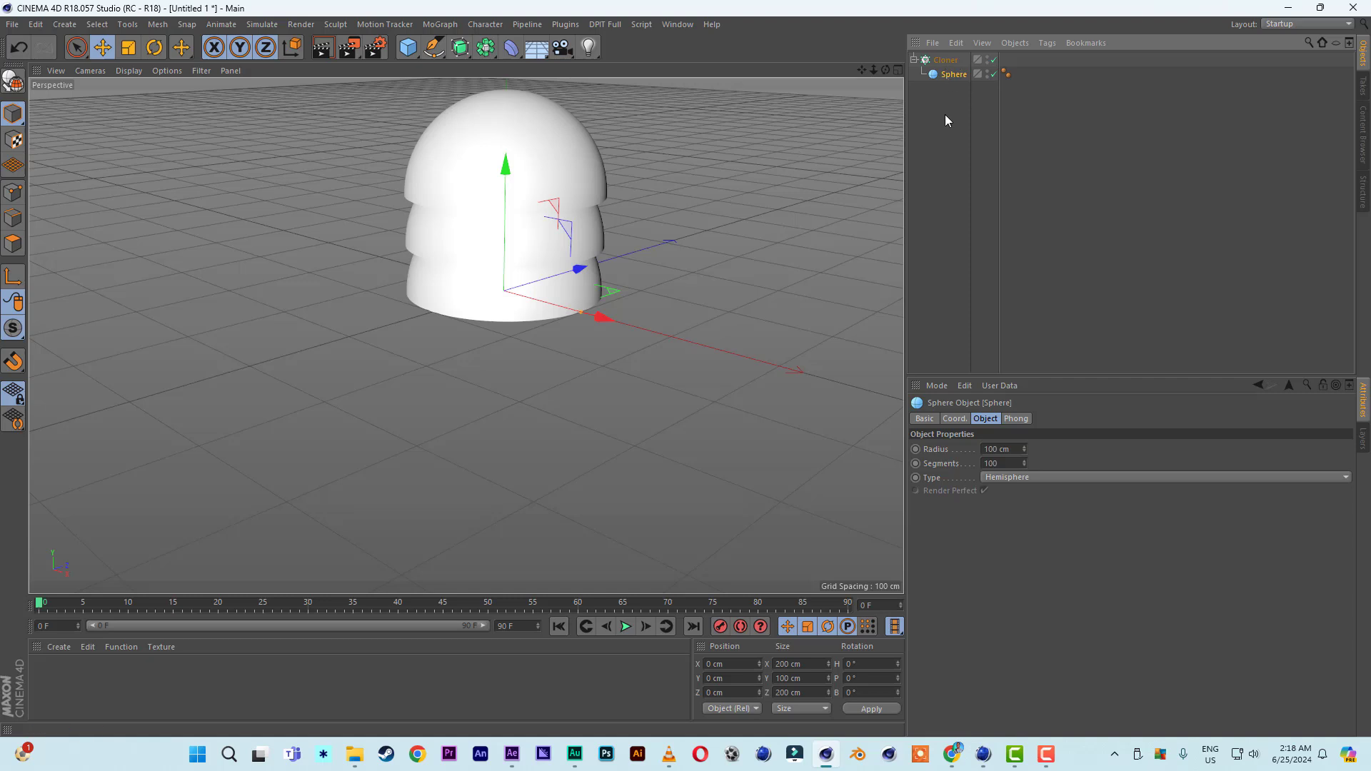
- Set the cloner's count to 10 and its Y position offset per step to 0 cm
click(946, 60)
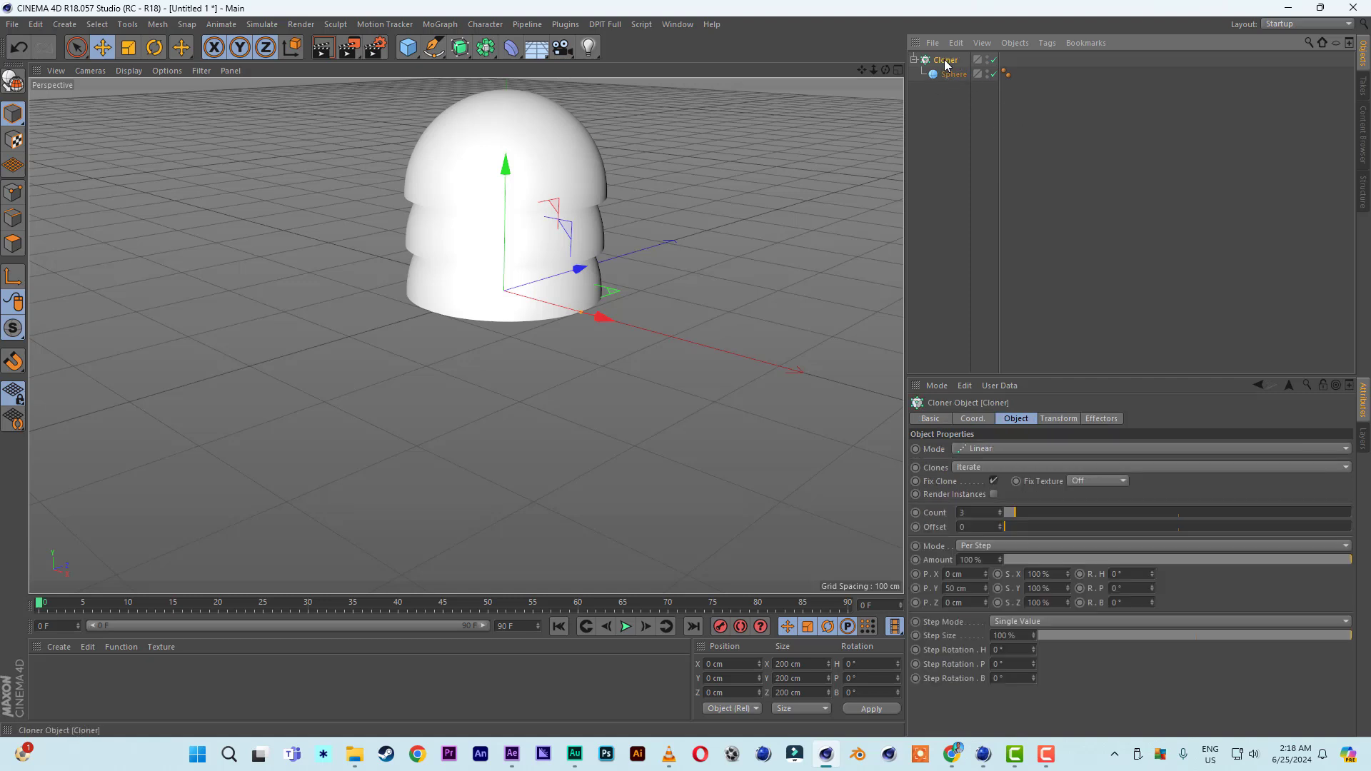
click(970, 513)
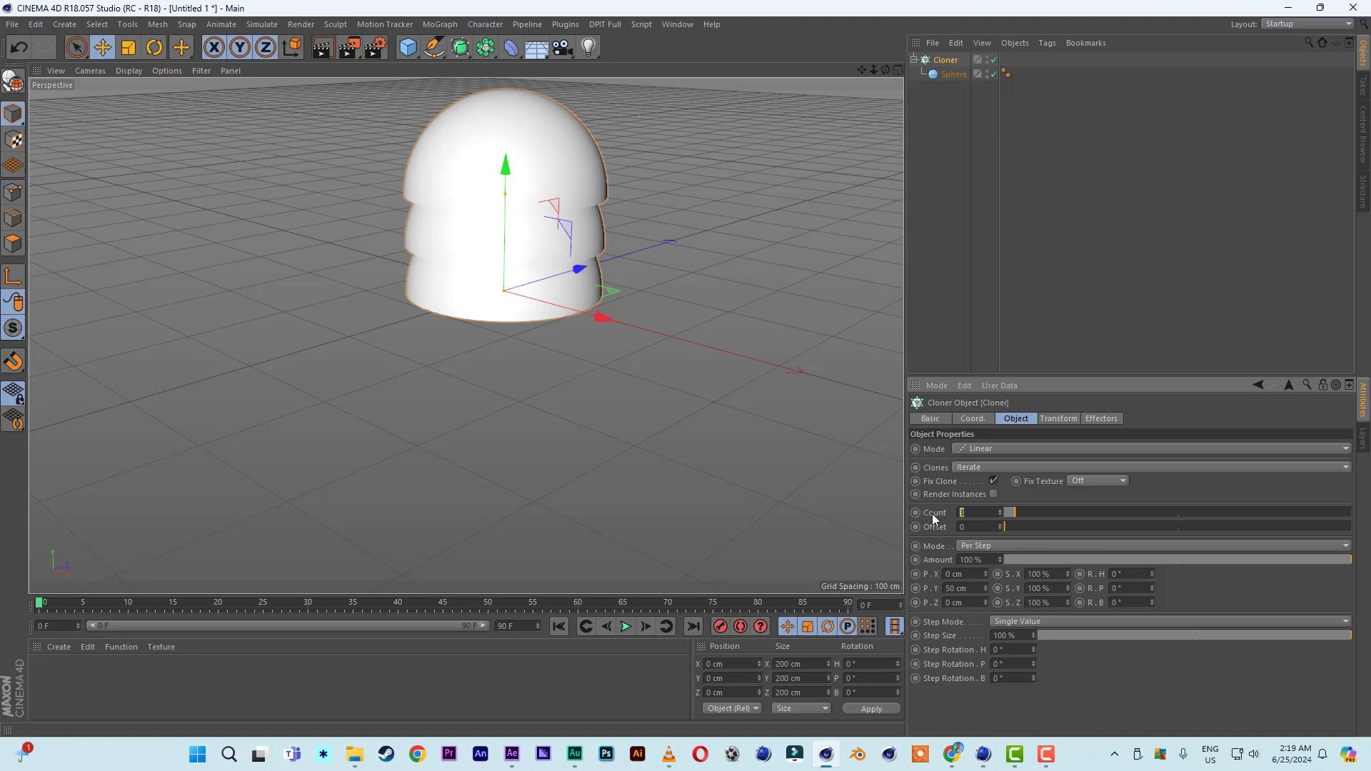
text(10)
key(Return)
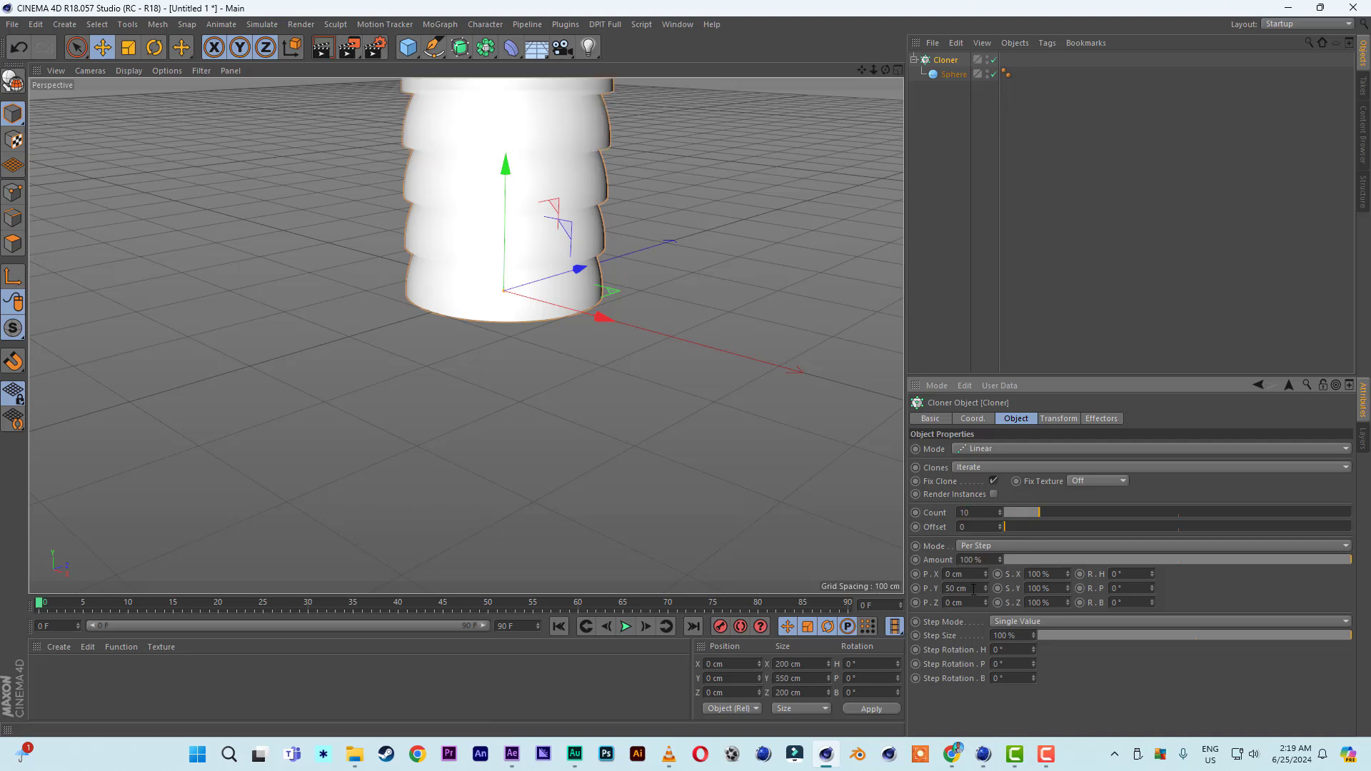
click(972, 590)
text(0)
key(Return)
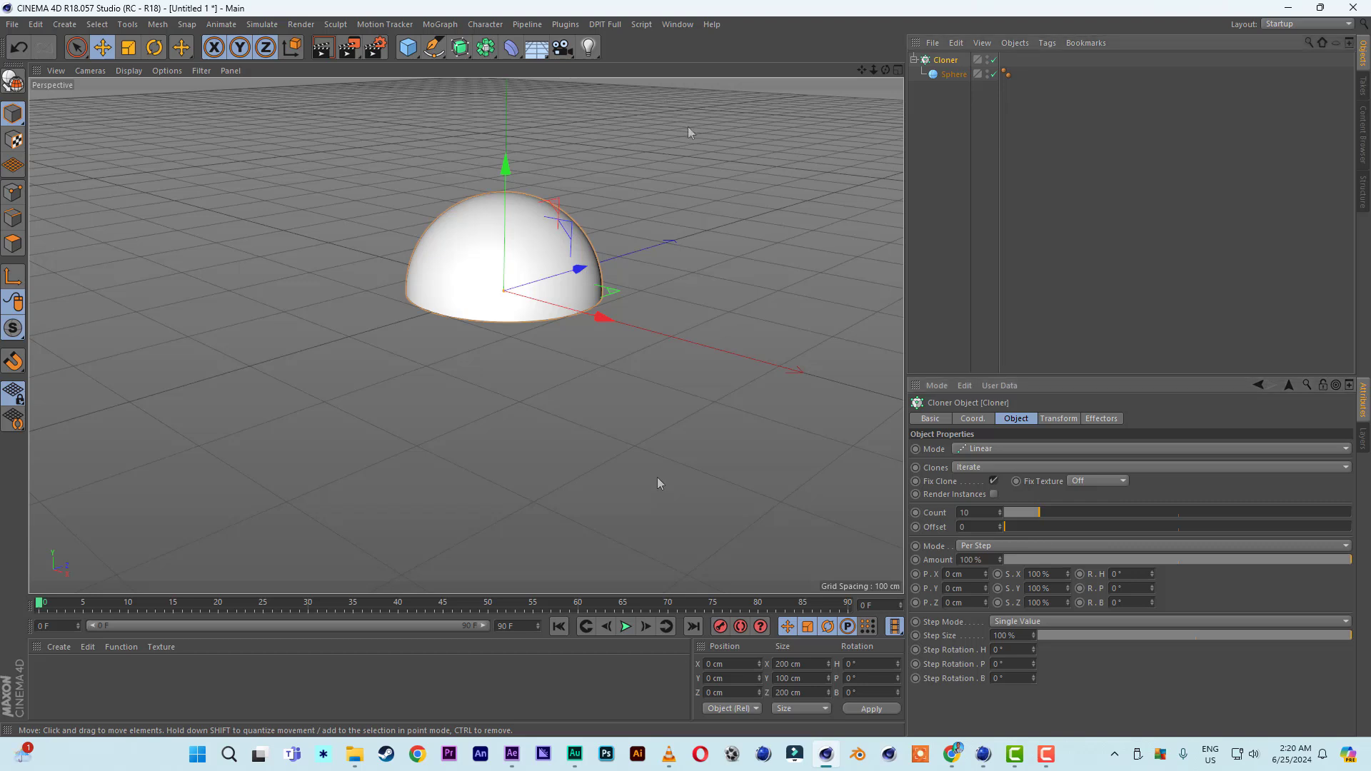
- Add a Step effector to the cloner
click(441, 25)
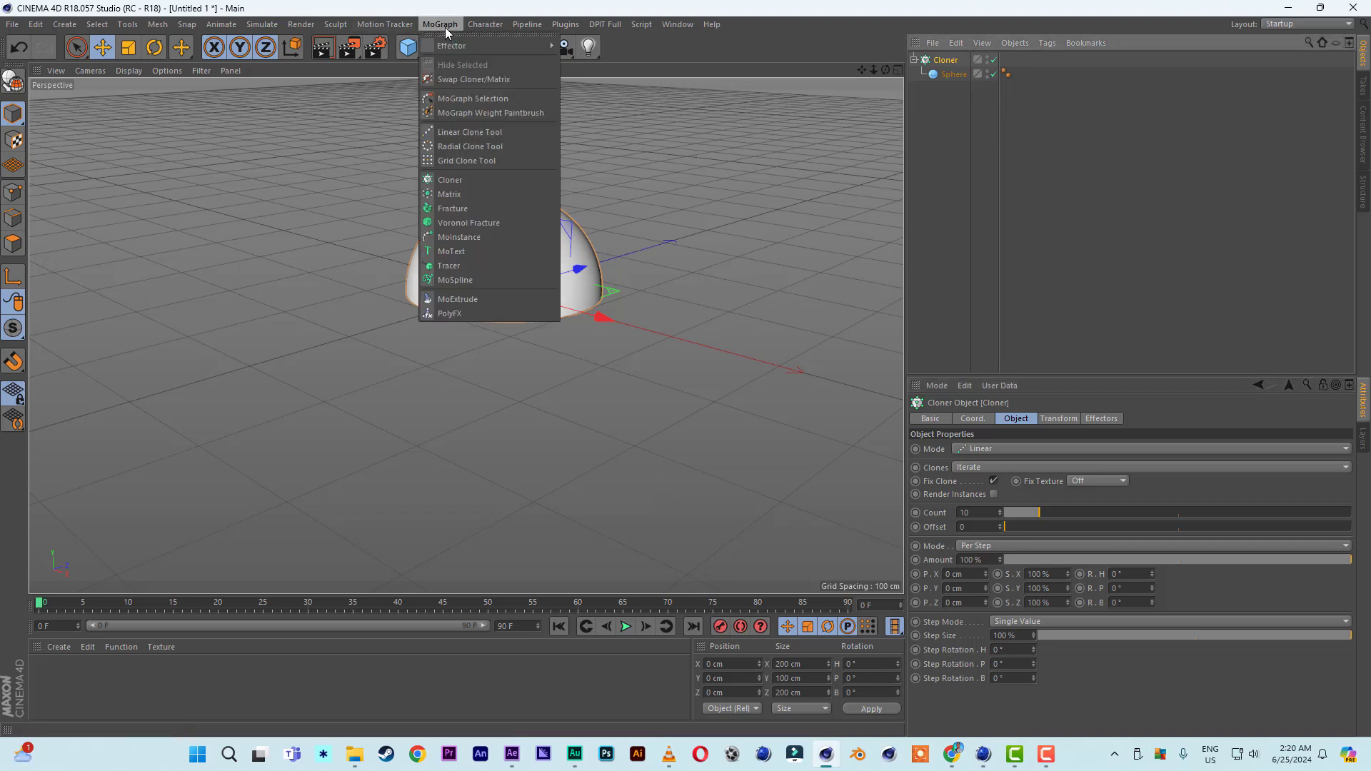
mouse_move(447, 46)
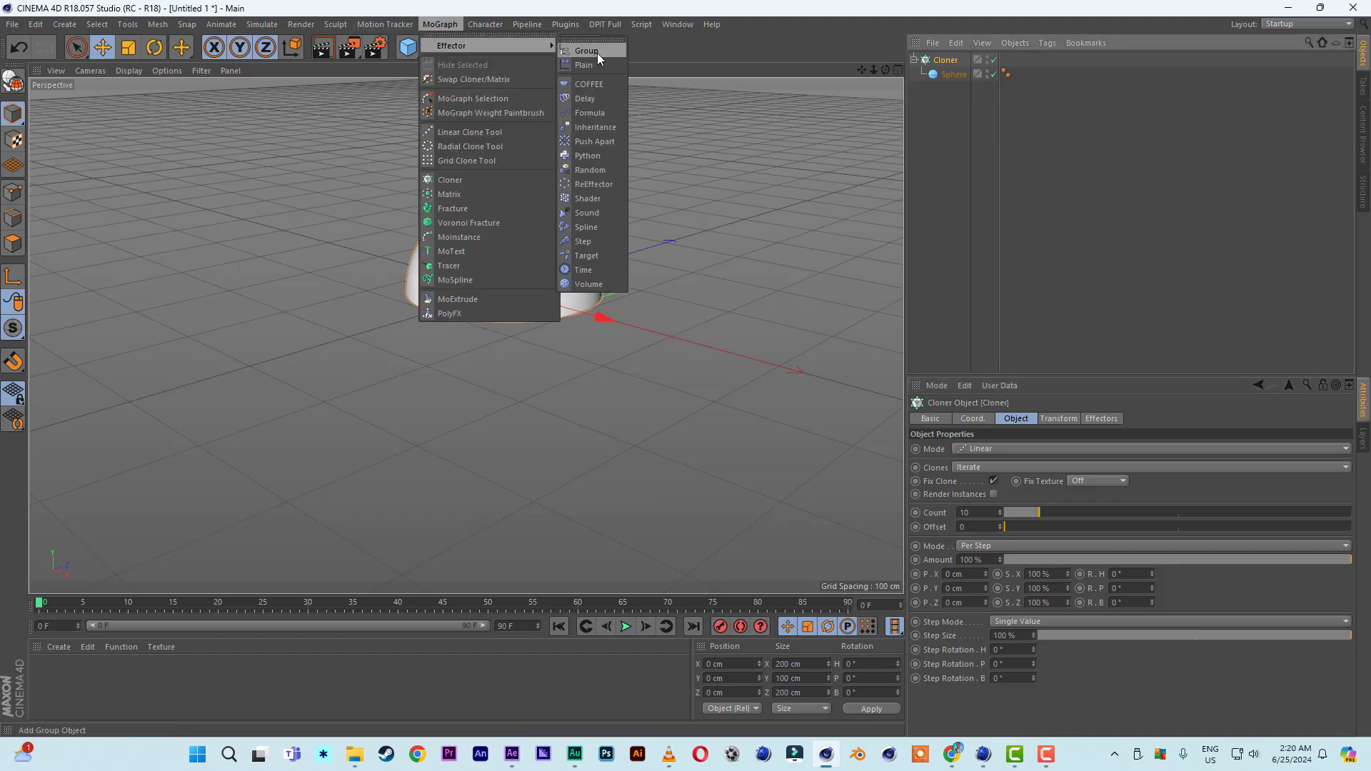
click(594, 242)
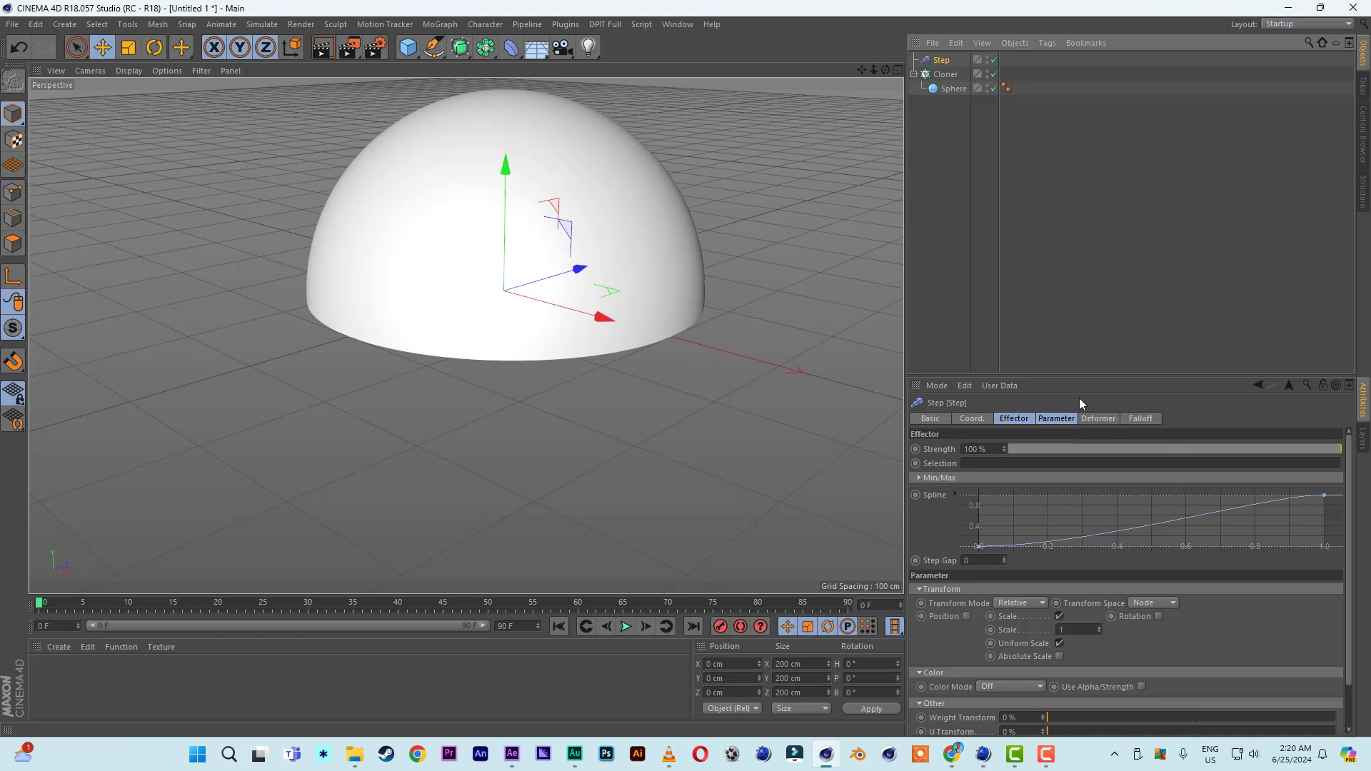
- Set the Step effector's scale to 0.3 and enable its rotation transform
shift+click(1017, 419)
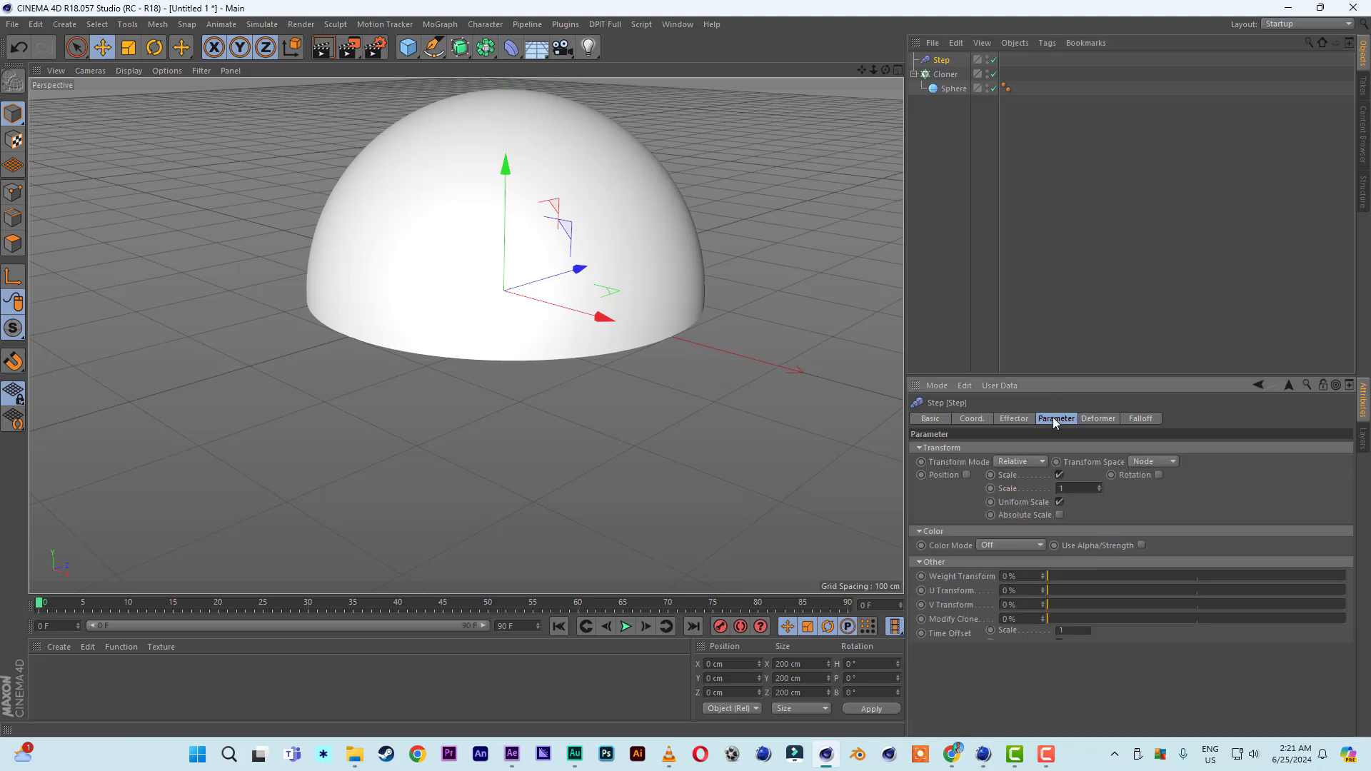
click(1017, 420)
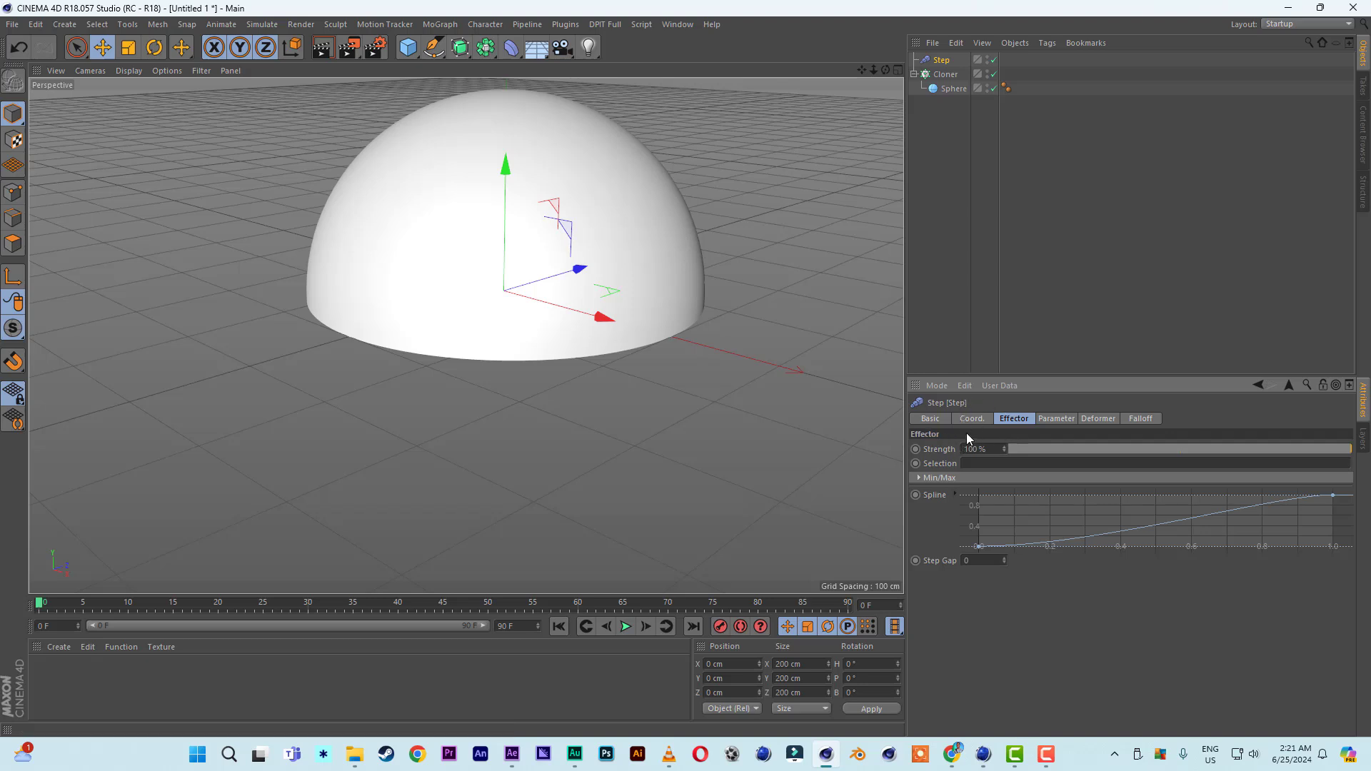
click(1059, 422)
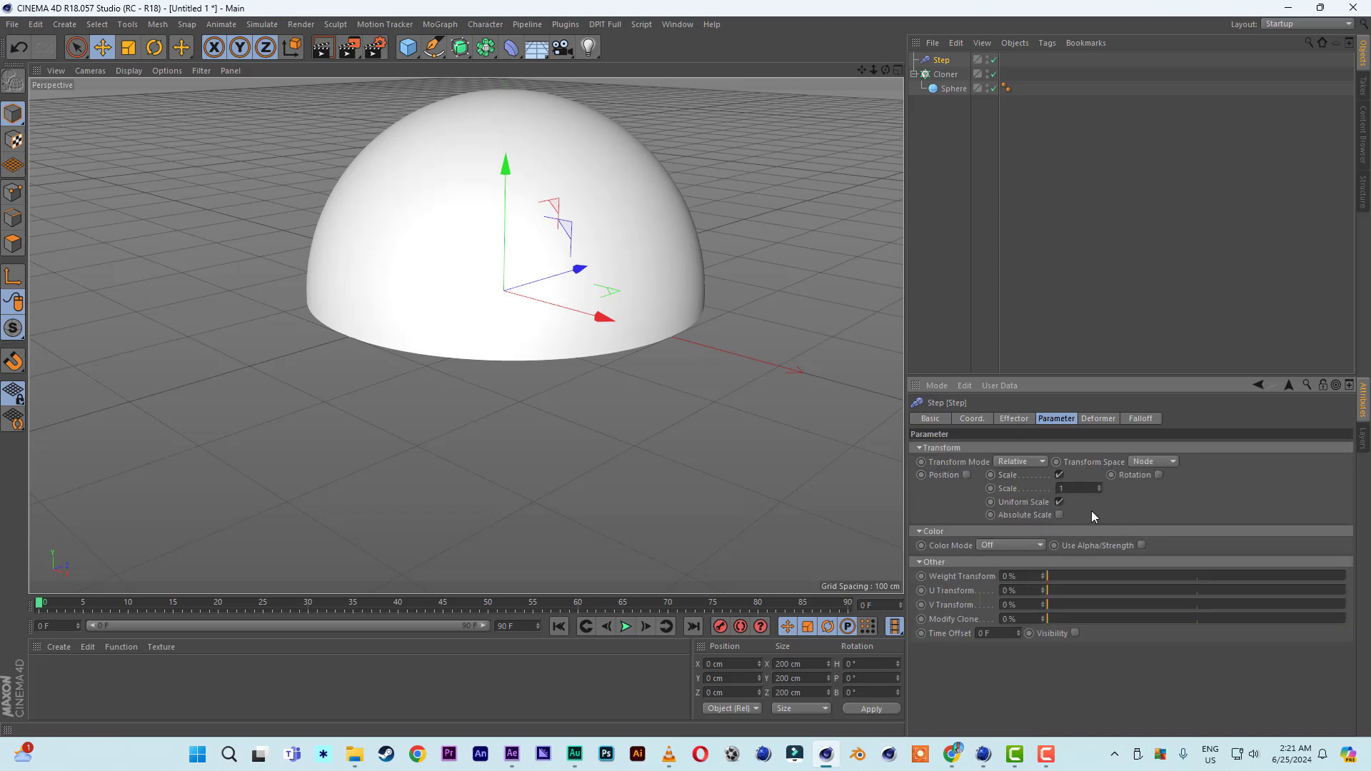
double_click(1079, 490)
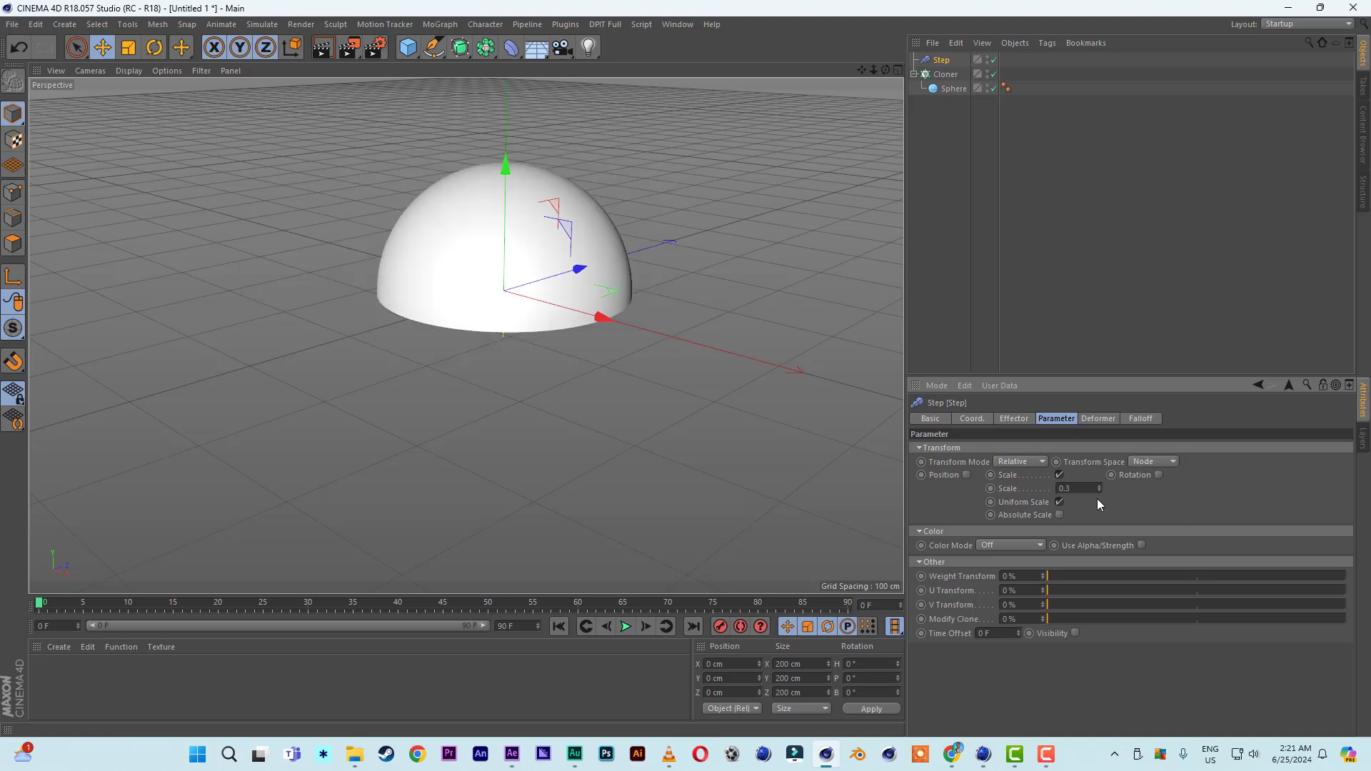
click(1158, 474)
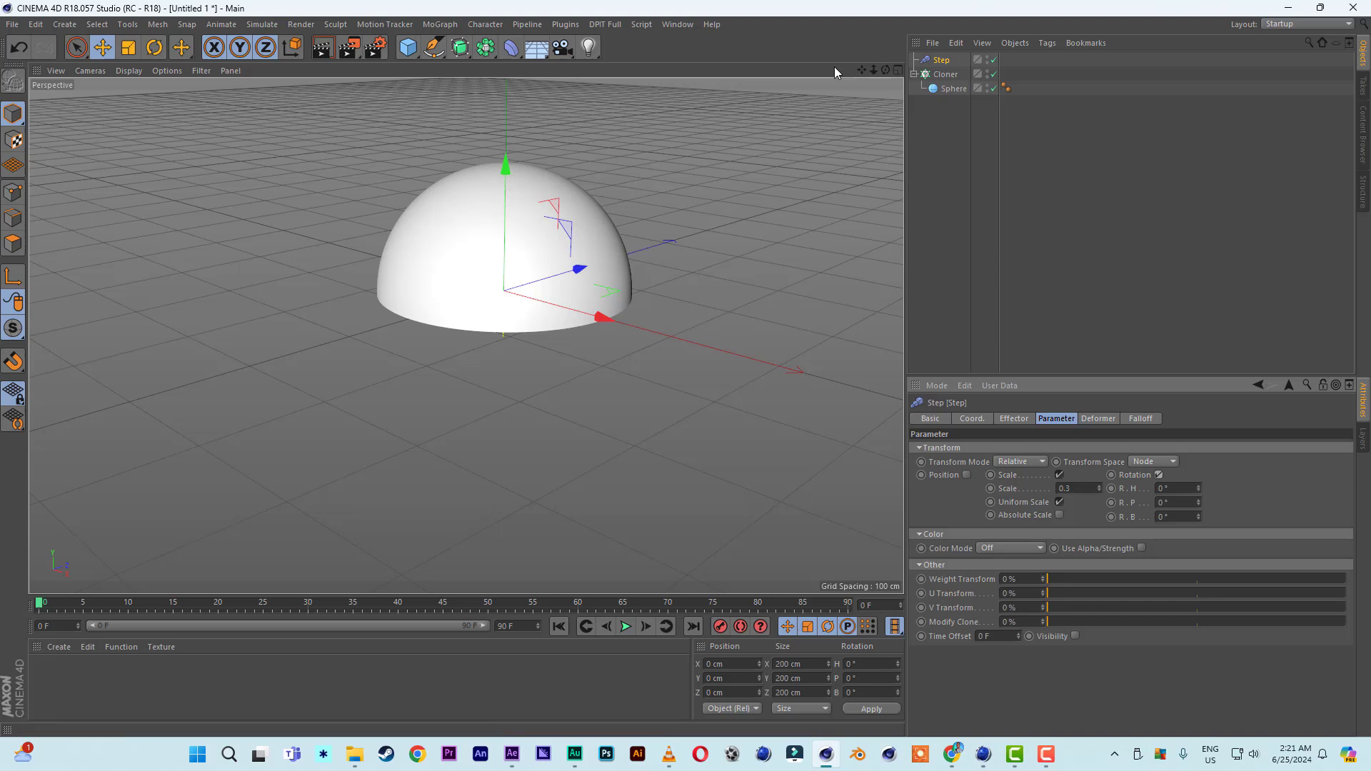
drag(862, 70, 855, 82)
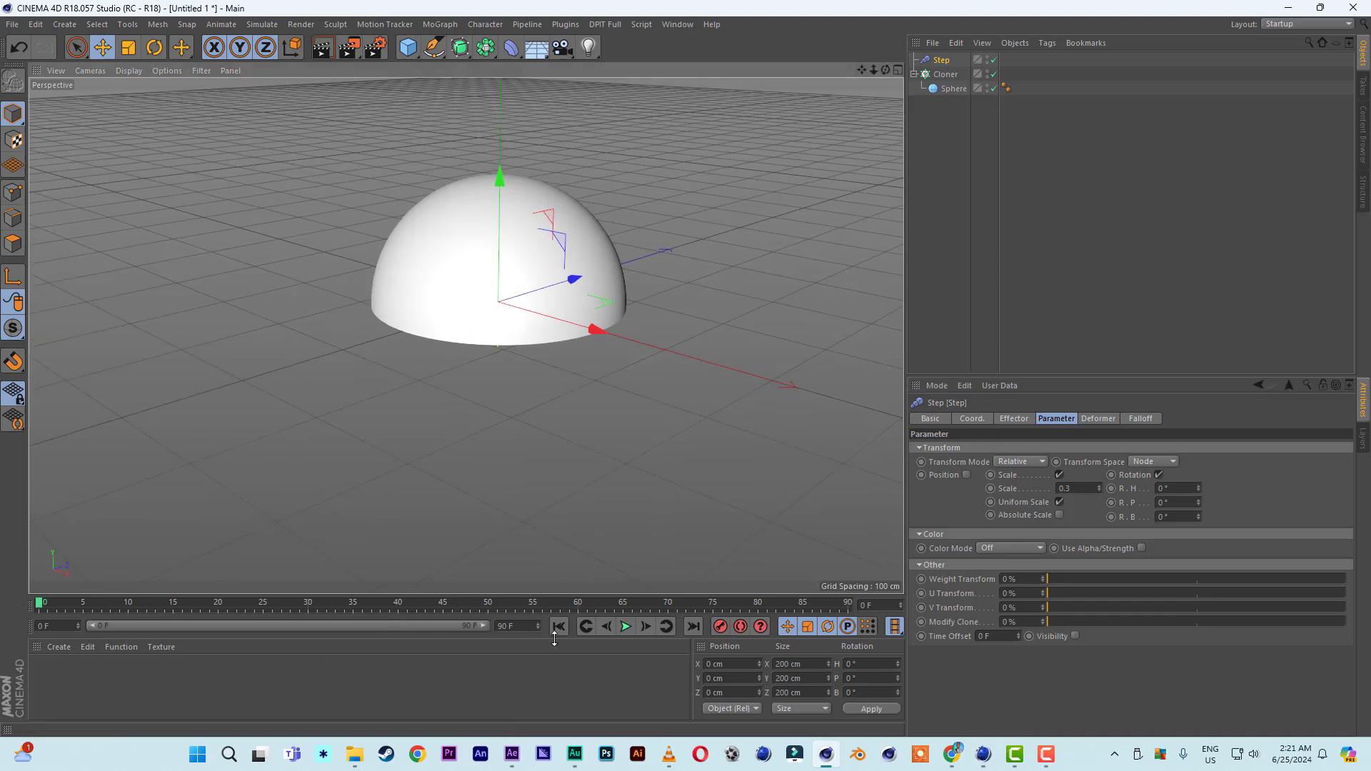
- Set the animation's end to frame 150 and extend the preview range to frame 150
click(522, 627)
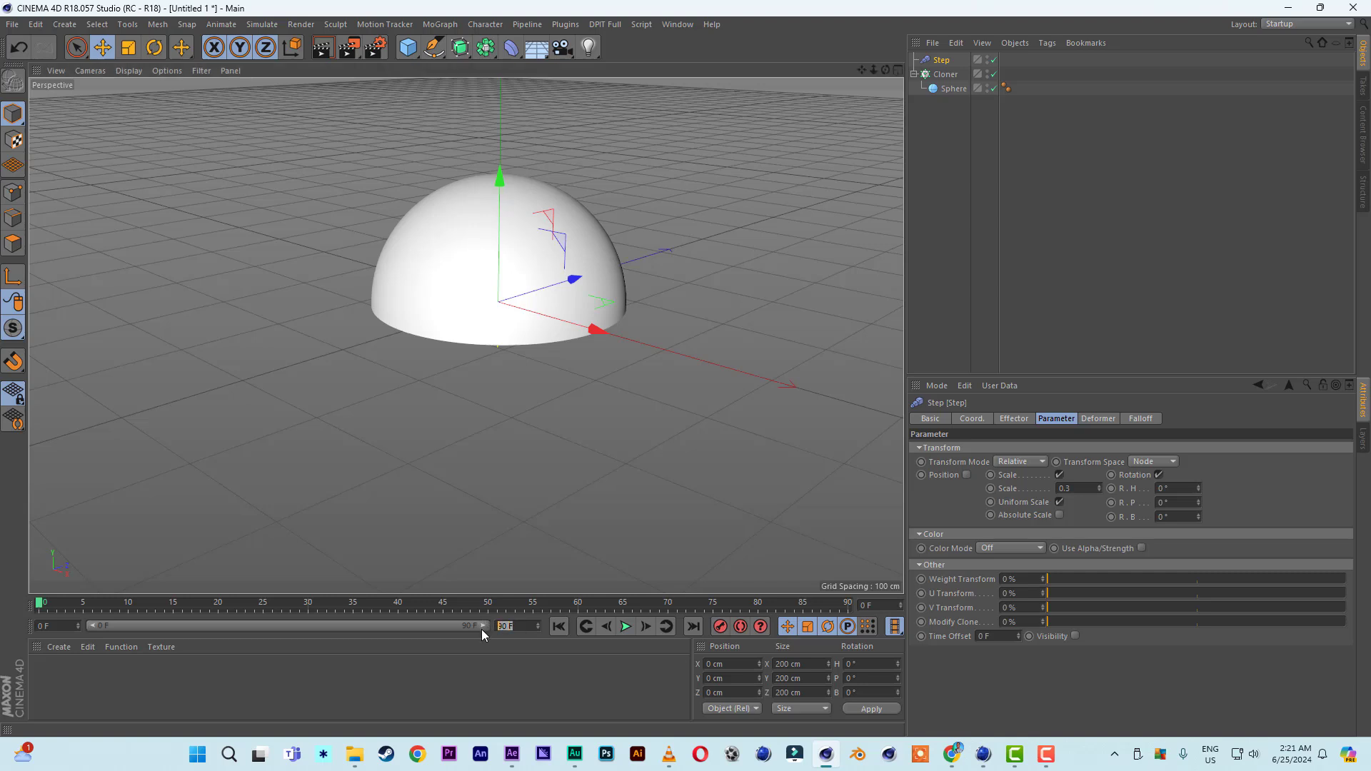
text(150)
key(Return)
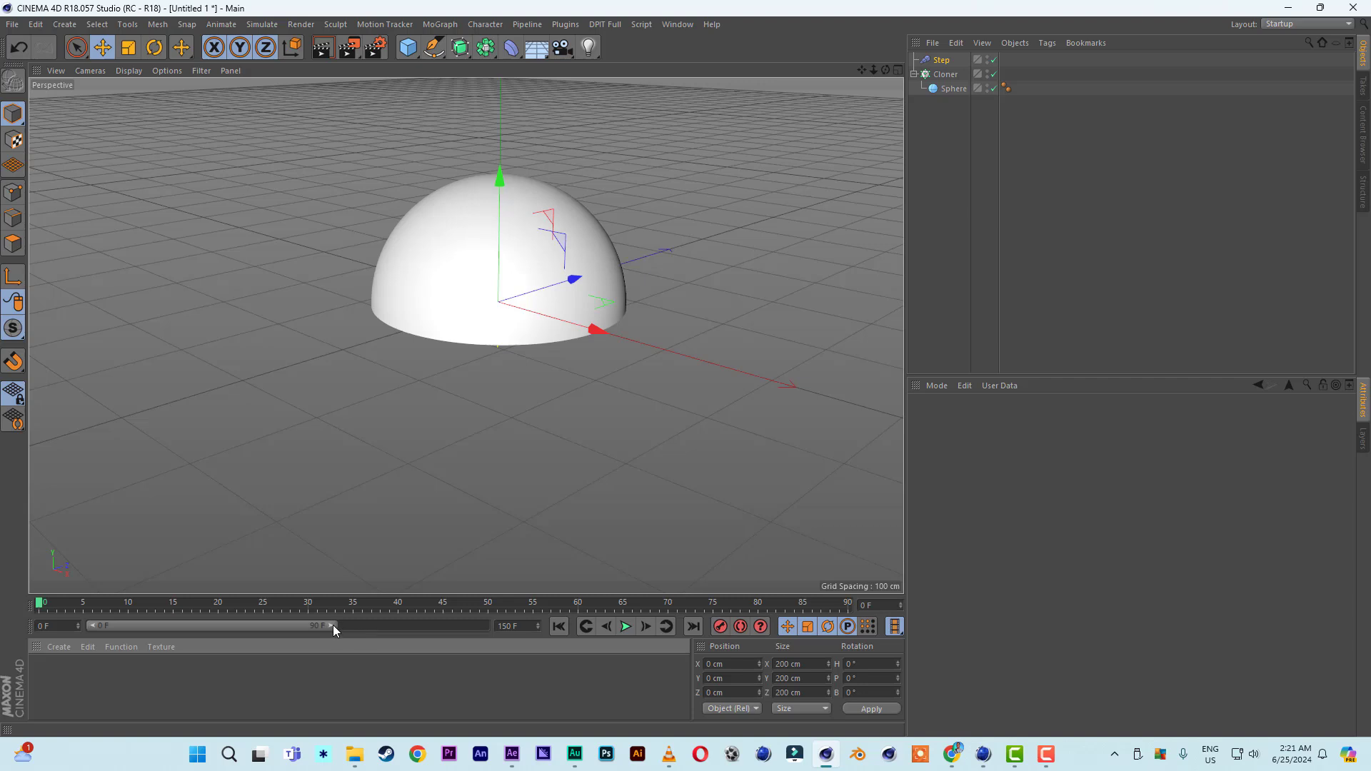
drag(333, 624, 499, 637)
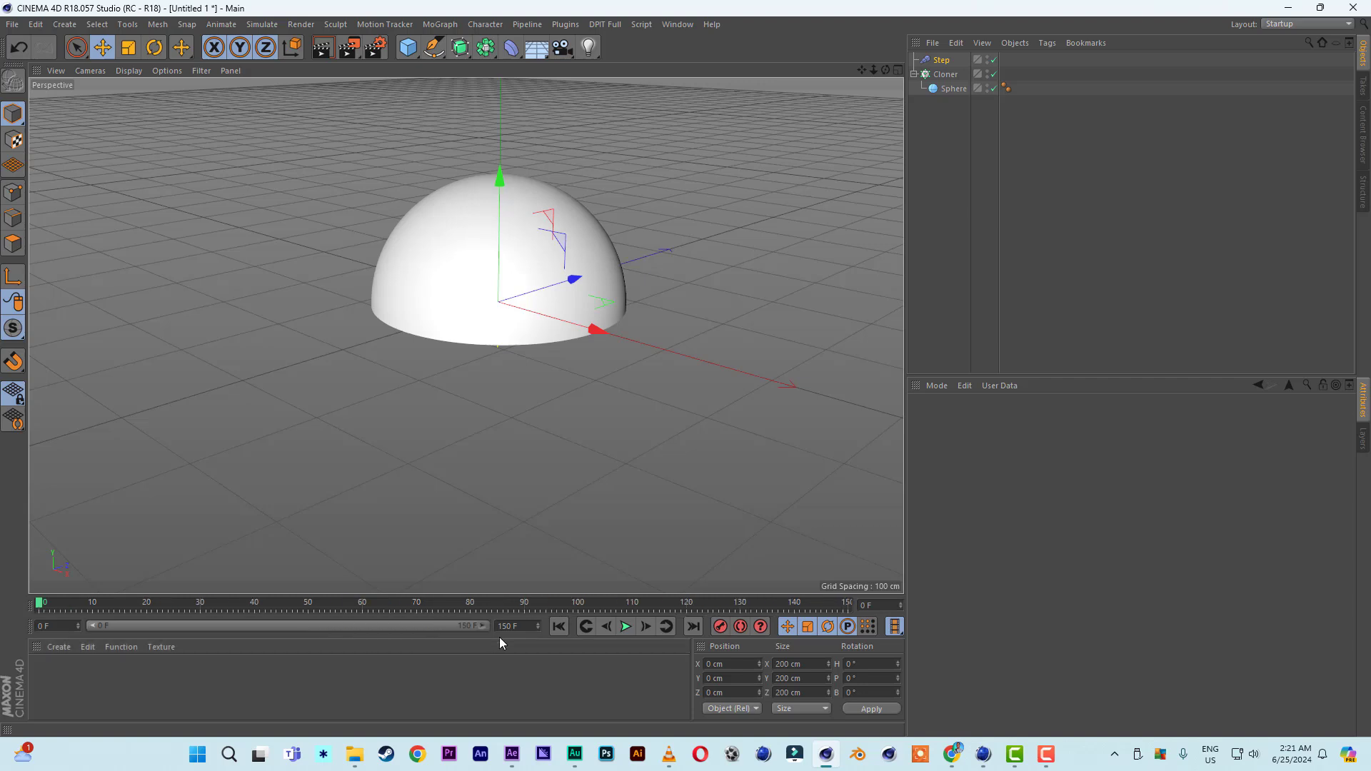
- Set the Step effector's rotation to -75° heading (R.H) and 40° bank (R.B)
click(942, 61)
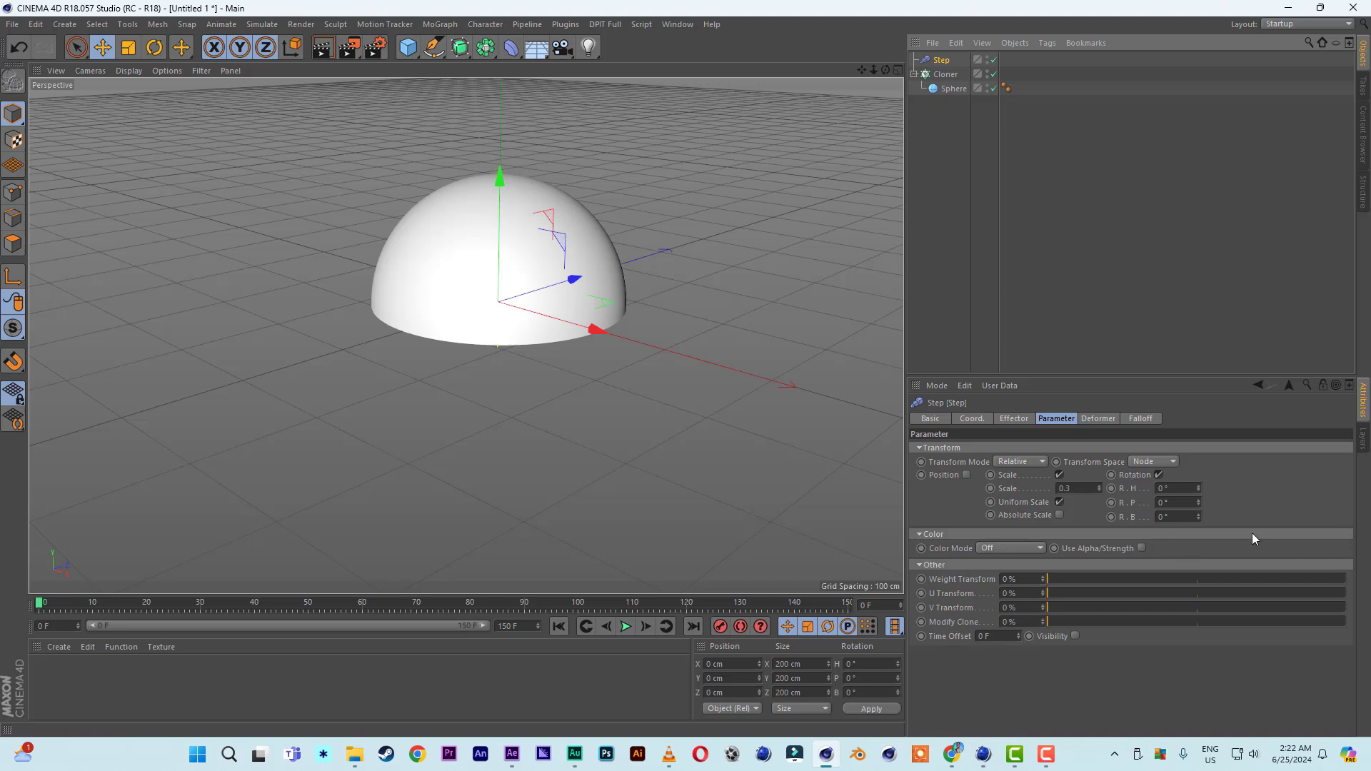
click(1164, 489)
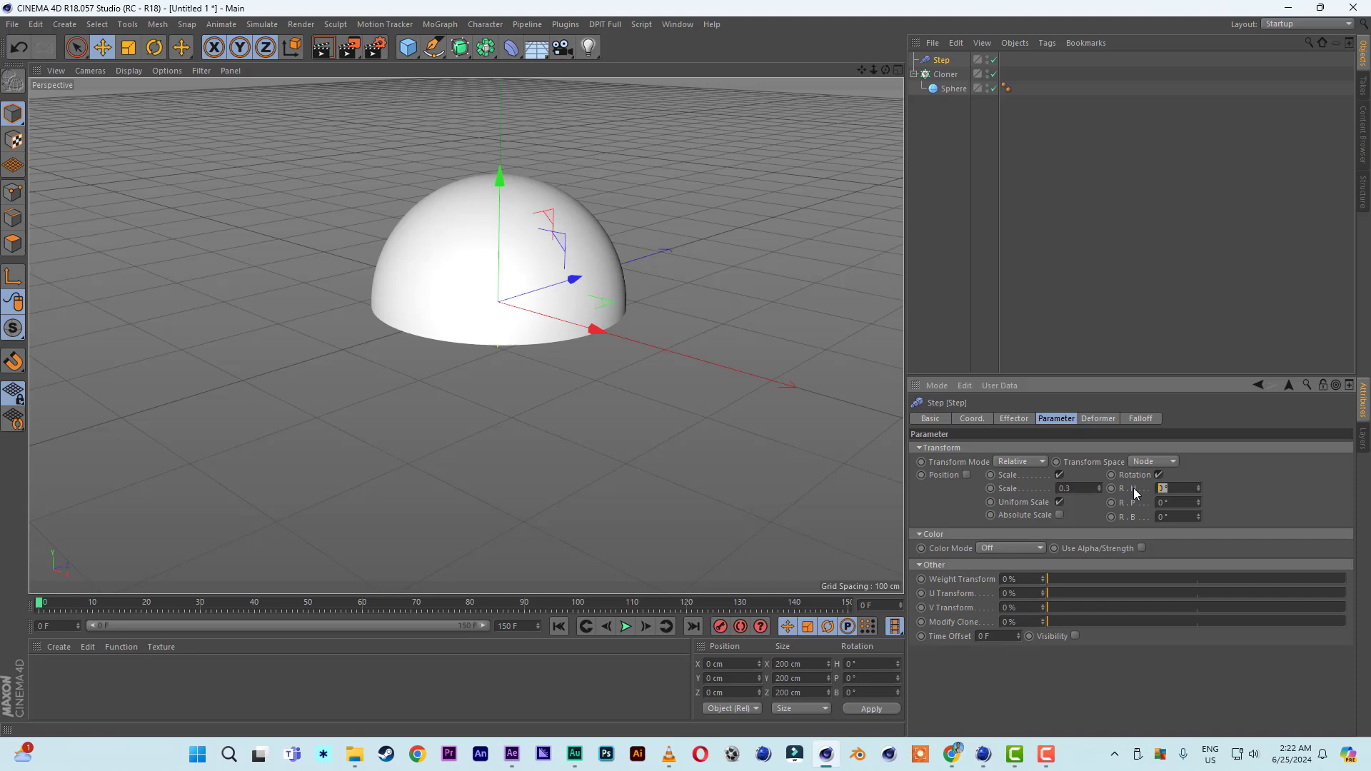
text(-75)
click(1170, 515)
text(40)
key(Return)
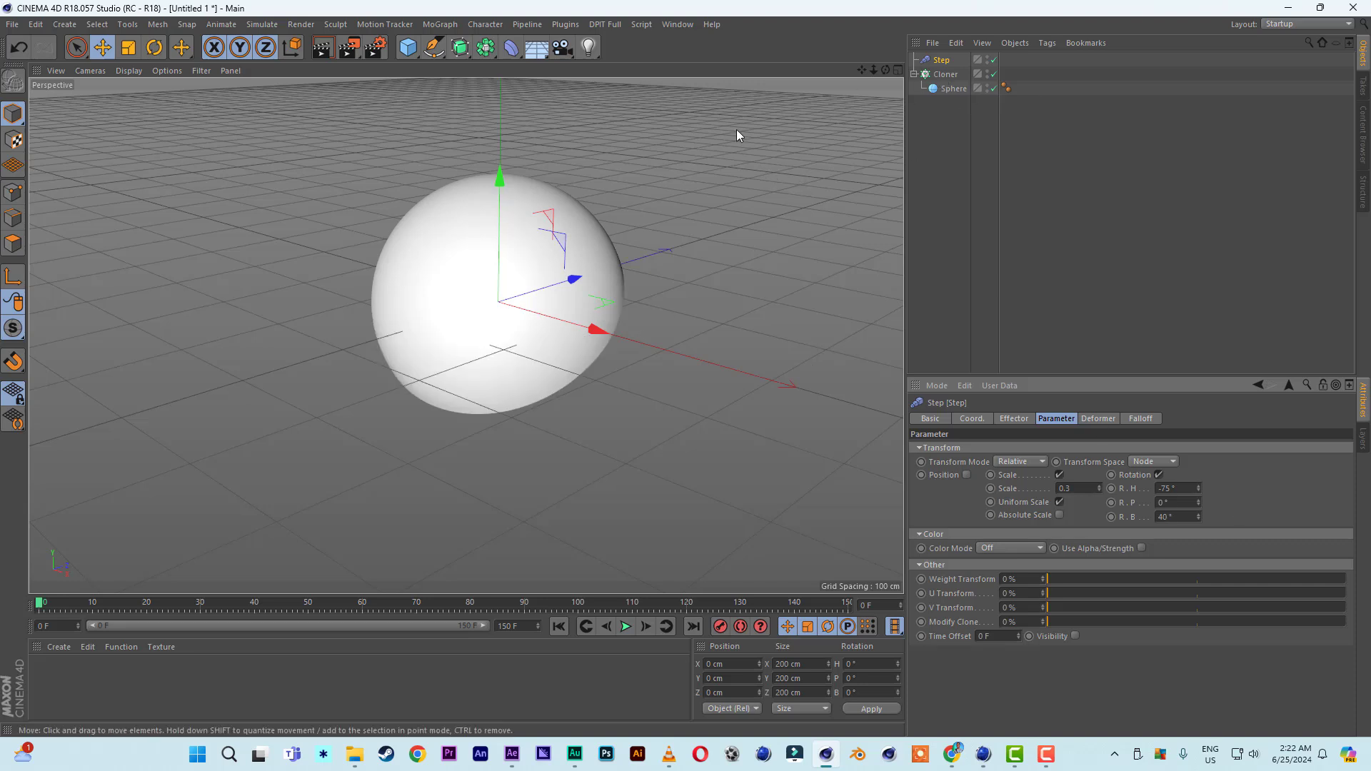
- Switch the viewport display to Gouraud Shading (Lines) and examine the cloner's layered hemispheres from the open side
click(128, 70)
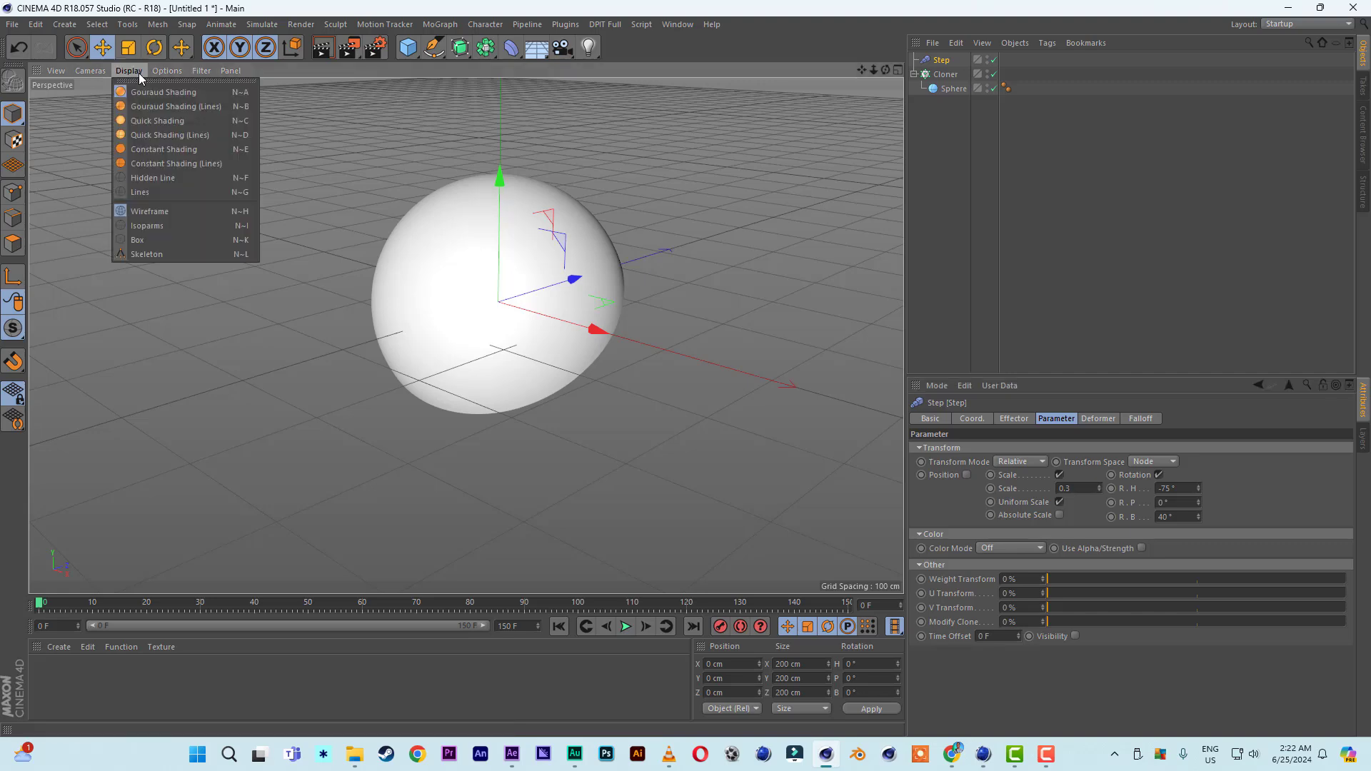
click(177, 108)
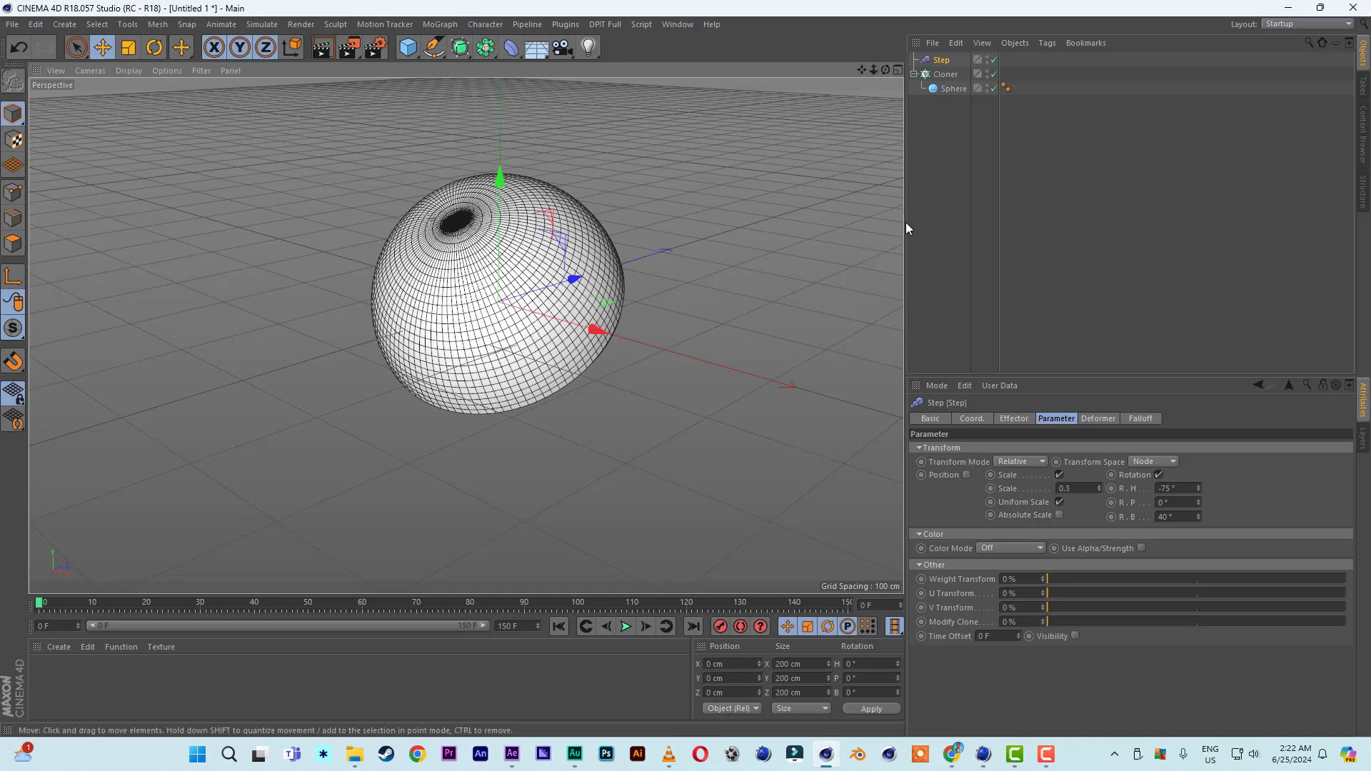
click(946, 74)
alt+drag(568, 239, 337, 212)
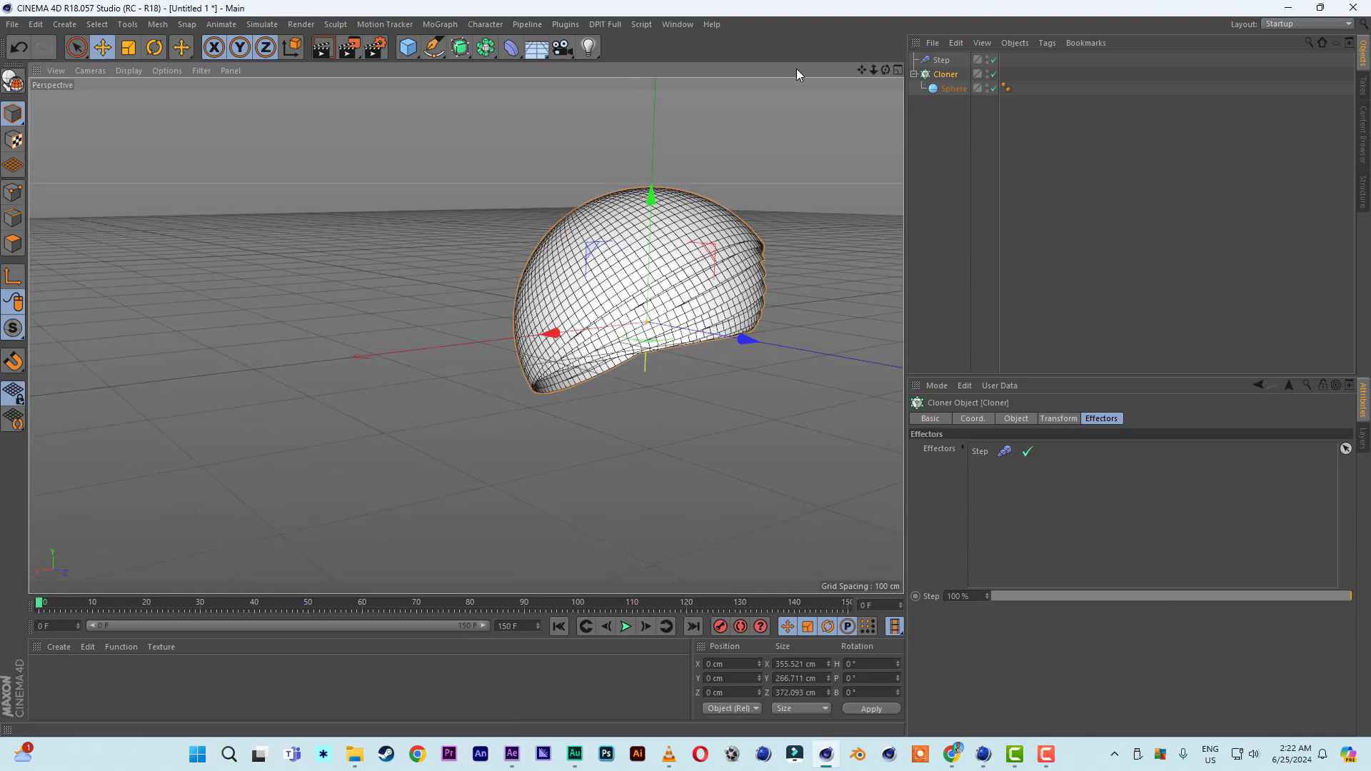
drag(864, 71, 717, 72)
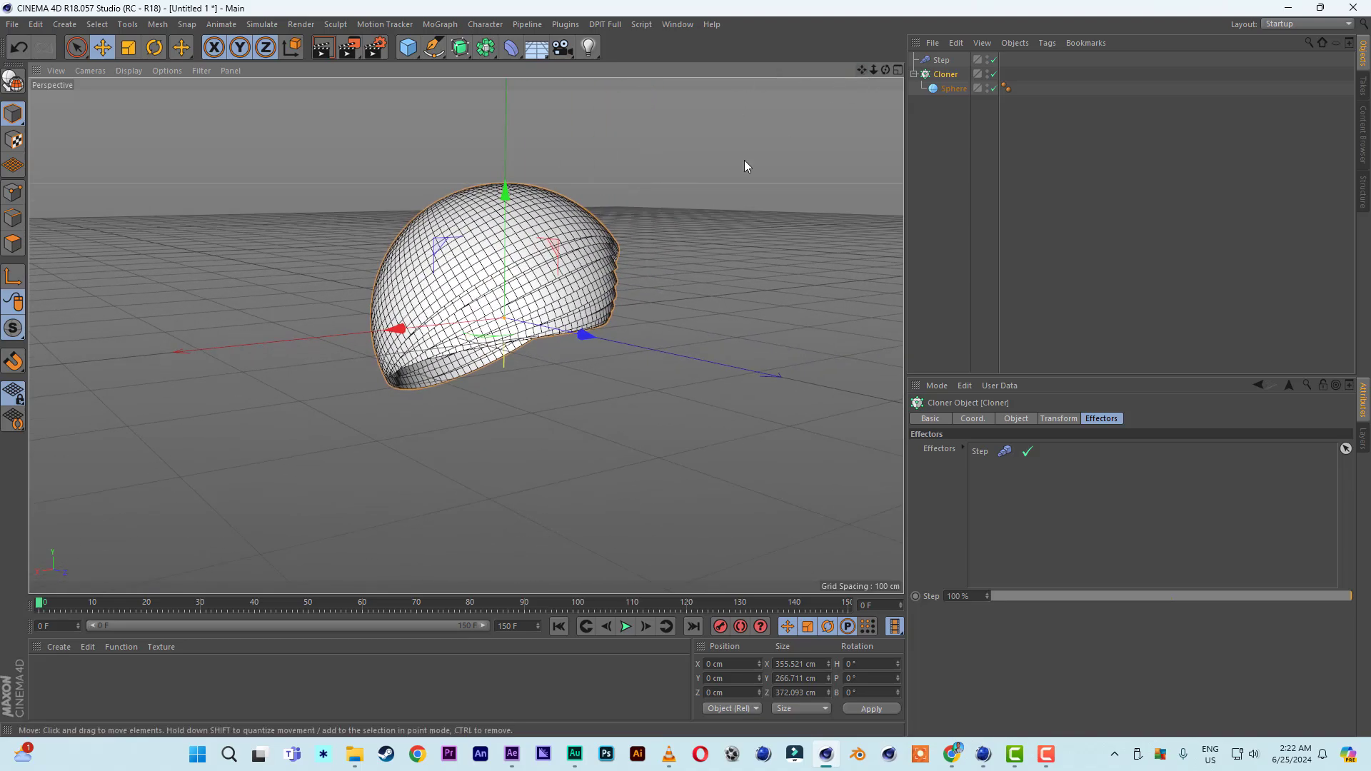
scroll(721, 203, up, 3)
mouse_move(864, 68)
mouse_down()
mouse_move(780, 169)
mouse_move(894, 159)
mouse_up()
mouse_move(540, 304)
alt+mouse_down()
mouse_move(559, 314)
mouse_move(435, 268)
mouse_move(525, 298)
alt+mouse_up()
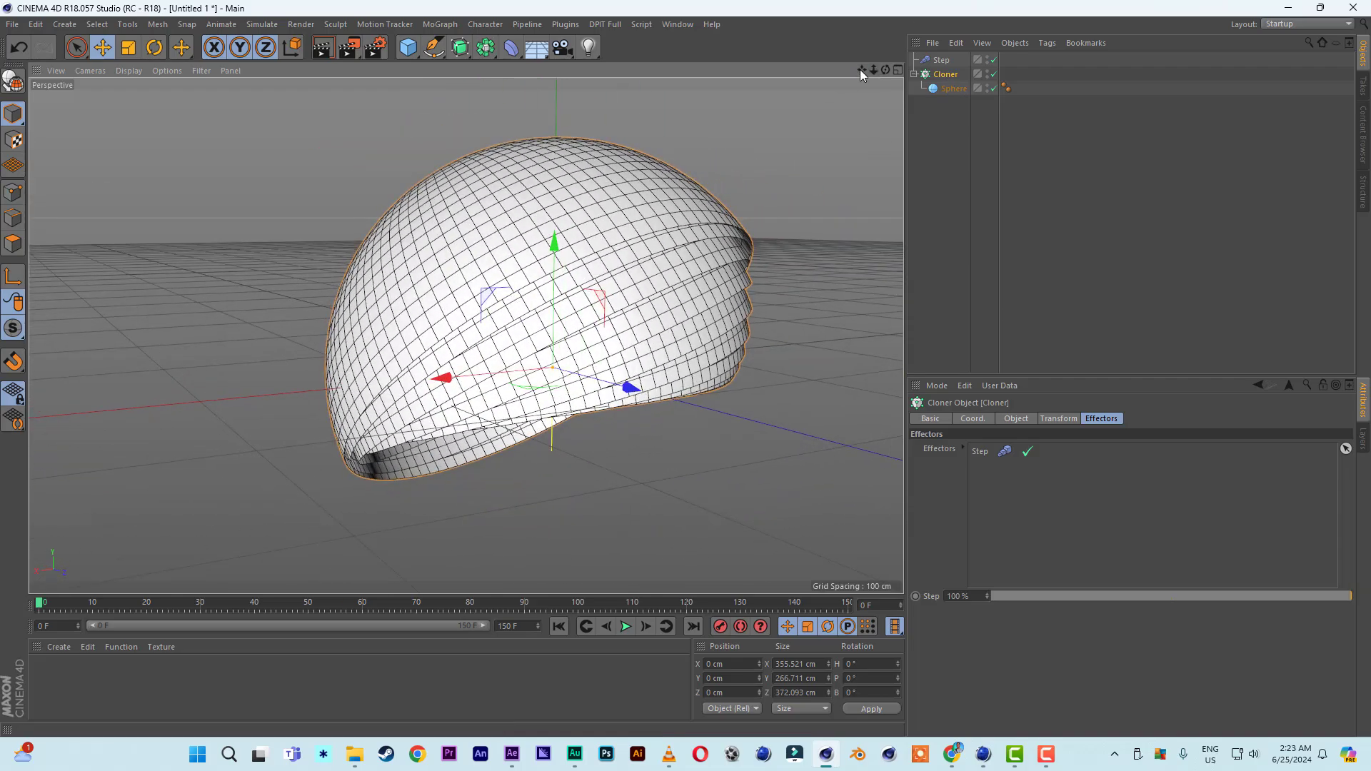
drag(860, 70, 782, 72)
- Keyframe the Step effector's heading, pitch and bank rotation (R.H, R.P, R.B) at frame 0
click(941, 60)
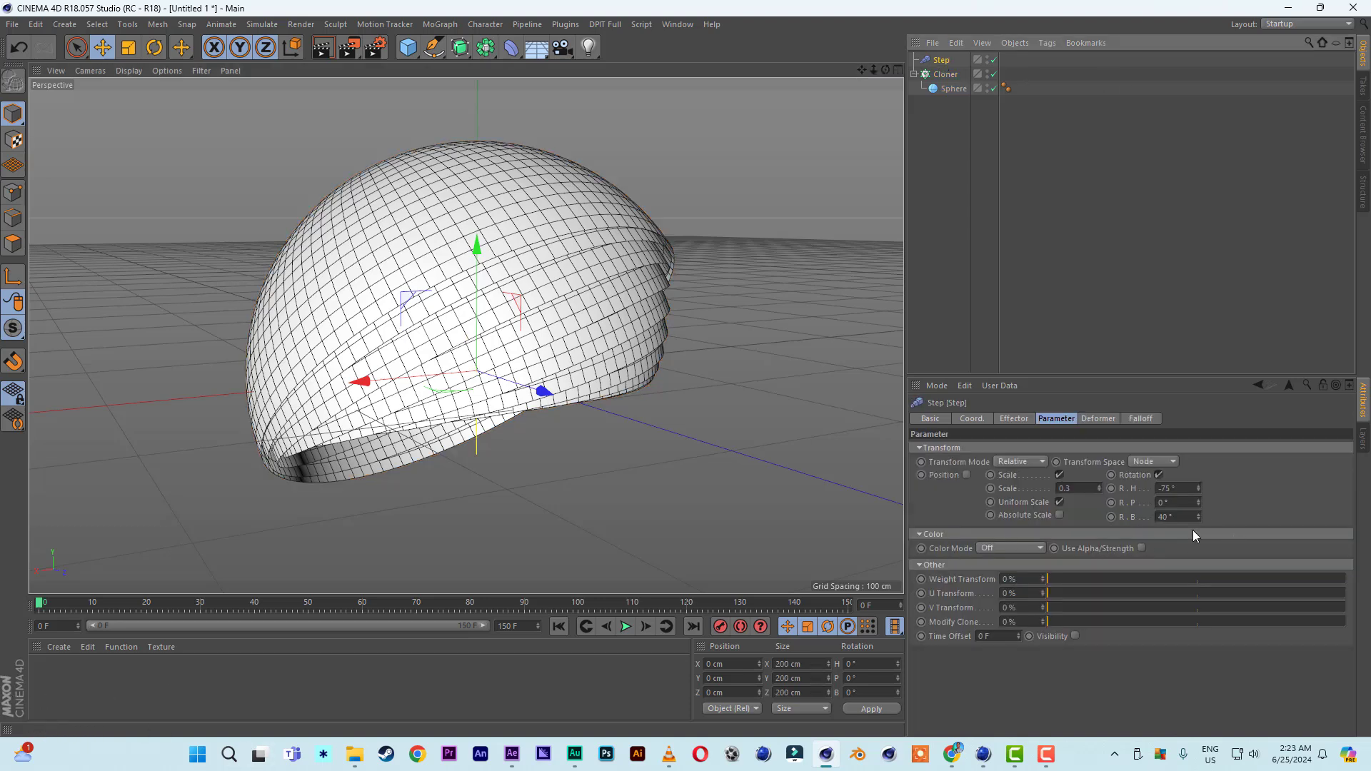
ctrl+click(1111, 488)
ctrl+click(1111, 502)
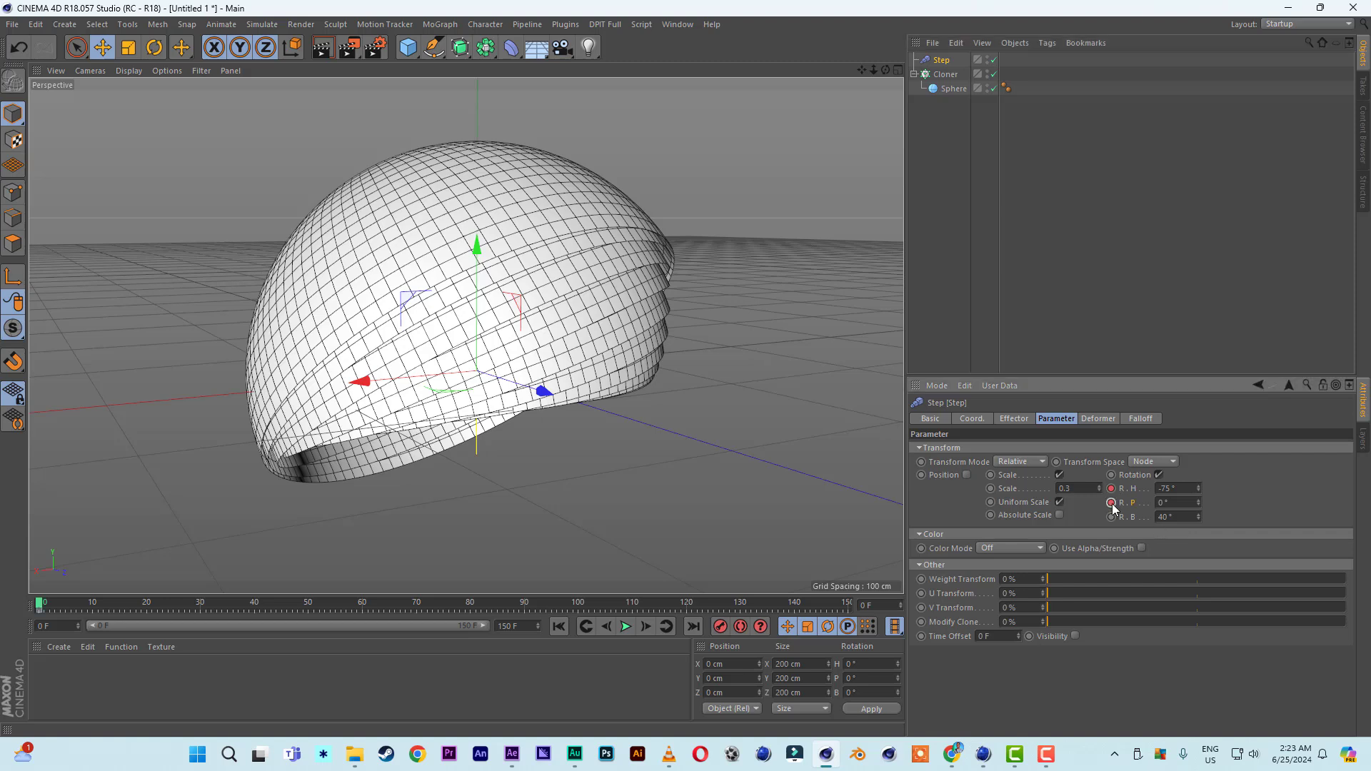
ctrl+click(1111, 517)
- At frame 100, set the Step effector's pitch rotation (R.P) to 110° and keyframe its rotation values
drag(42, 608, 580, 622)
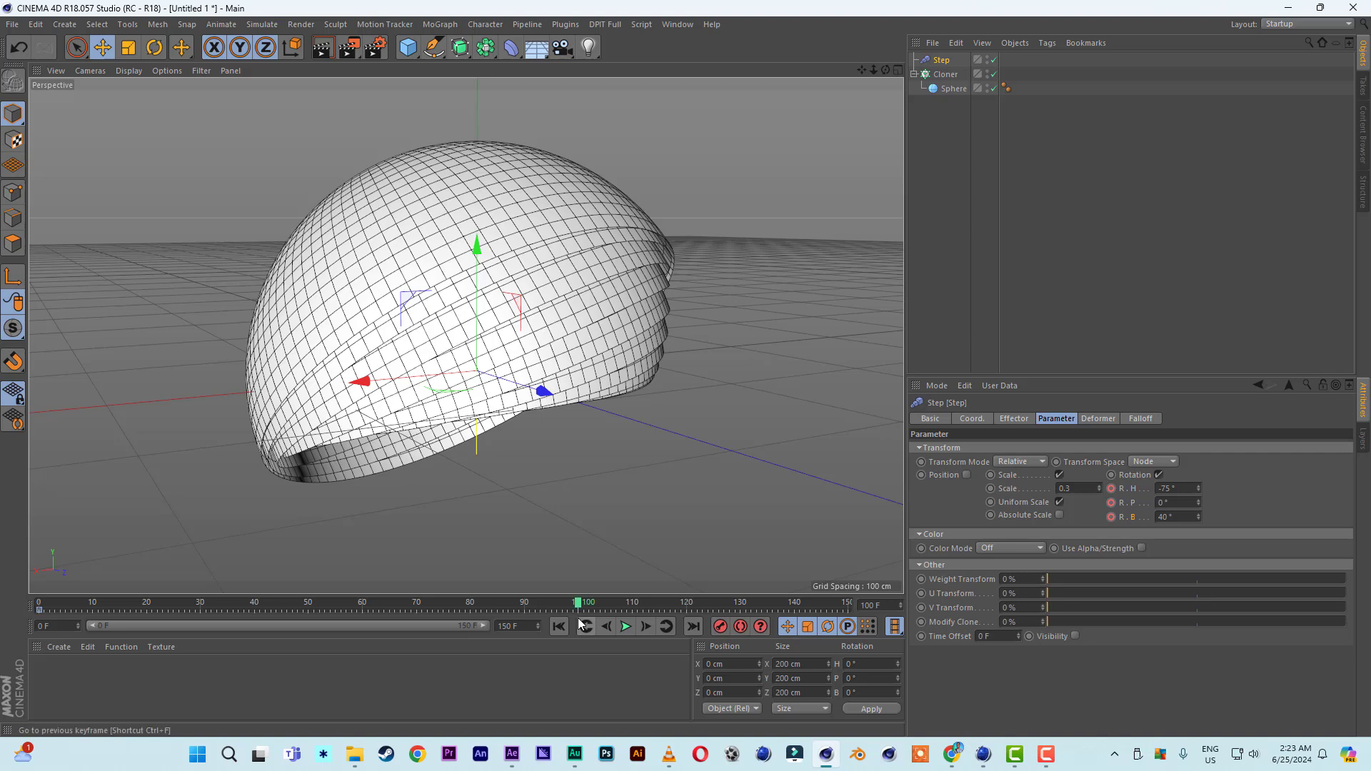
click(1175, 489)
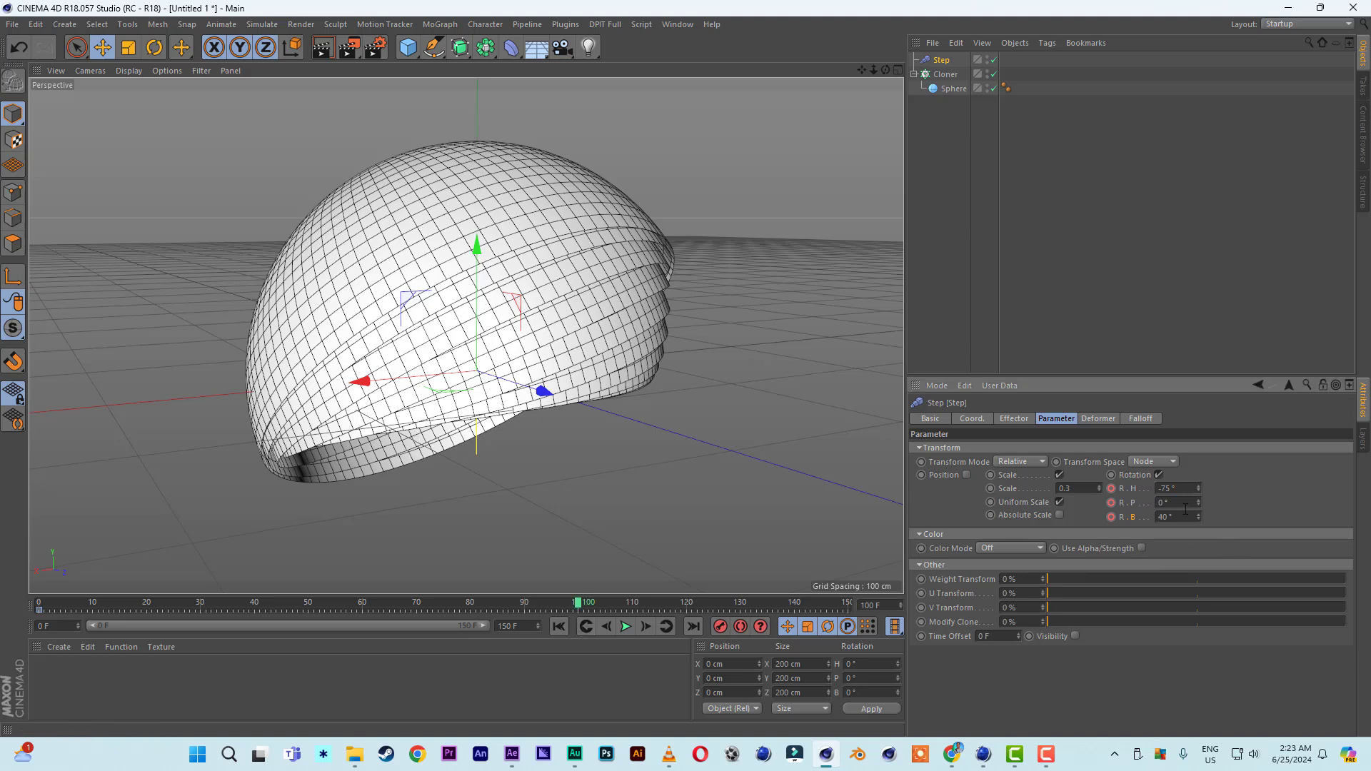
key(Tab)
text(1)
key(Return)
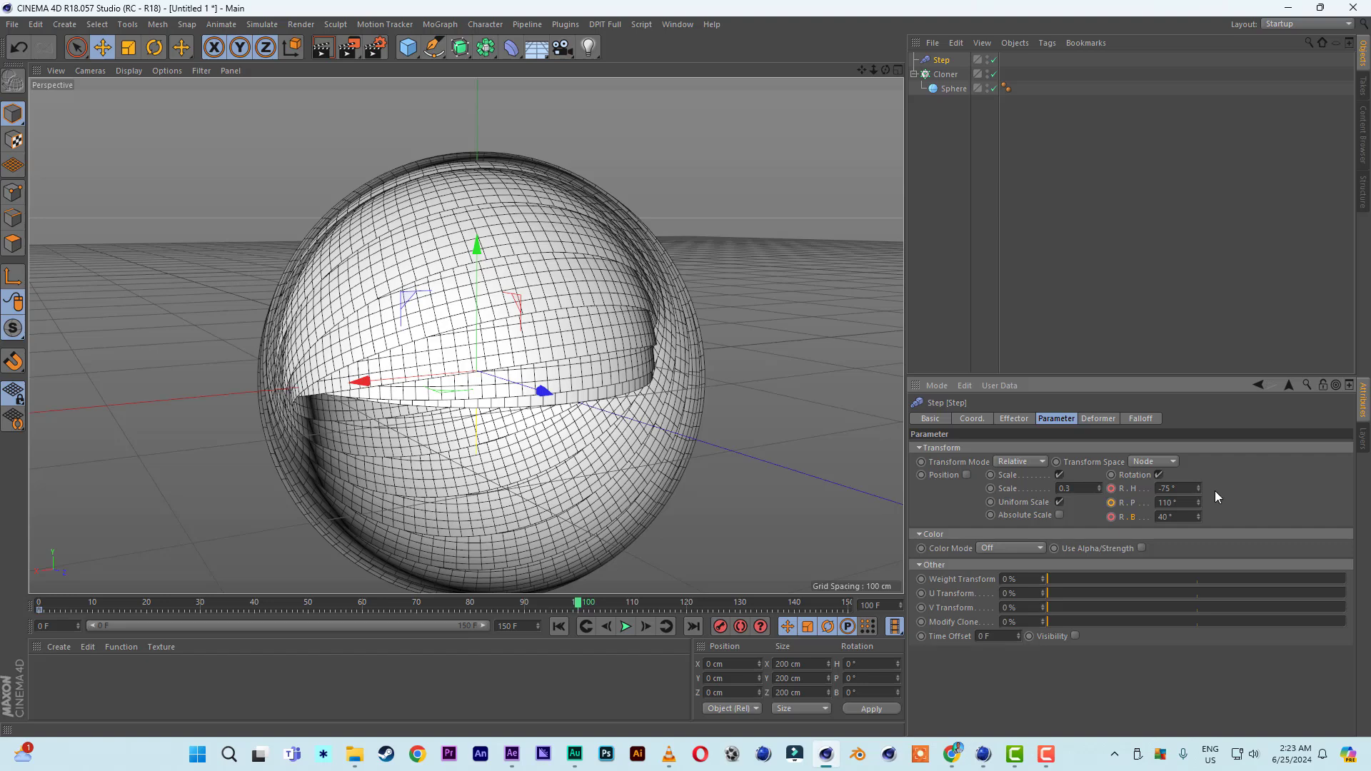
ctrl+click(1111, 488)
ctrl+click(1111, 503)
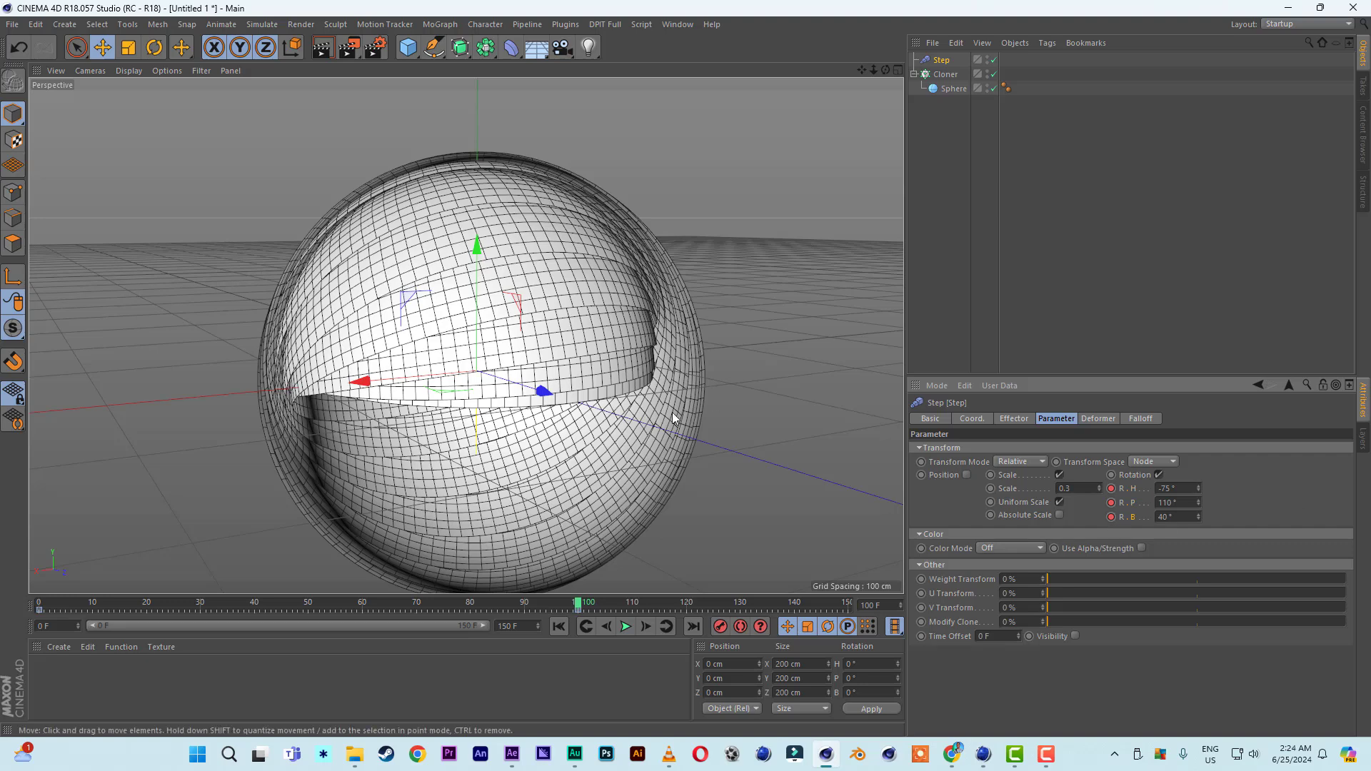
- Hide the grid in the perspective viewport and frame the whole cloner from its open side
click(945, 74)
alt+drag(595, 296, 713, 299)
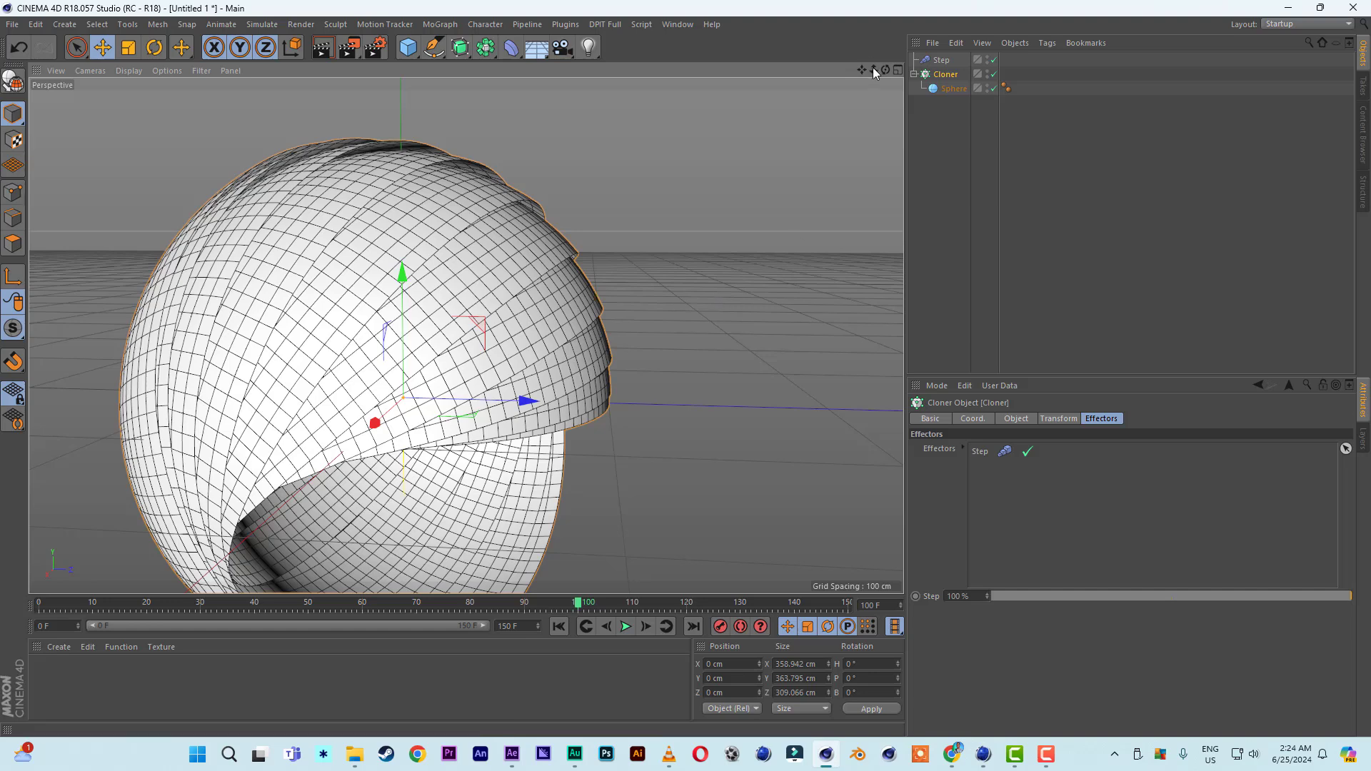
click(202, 71)
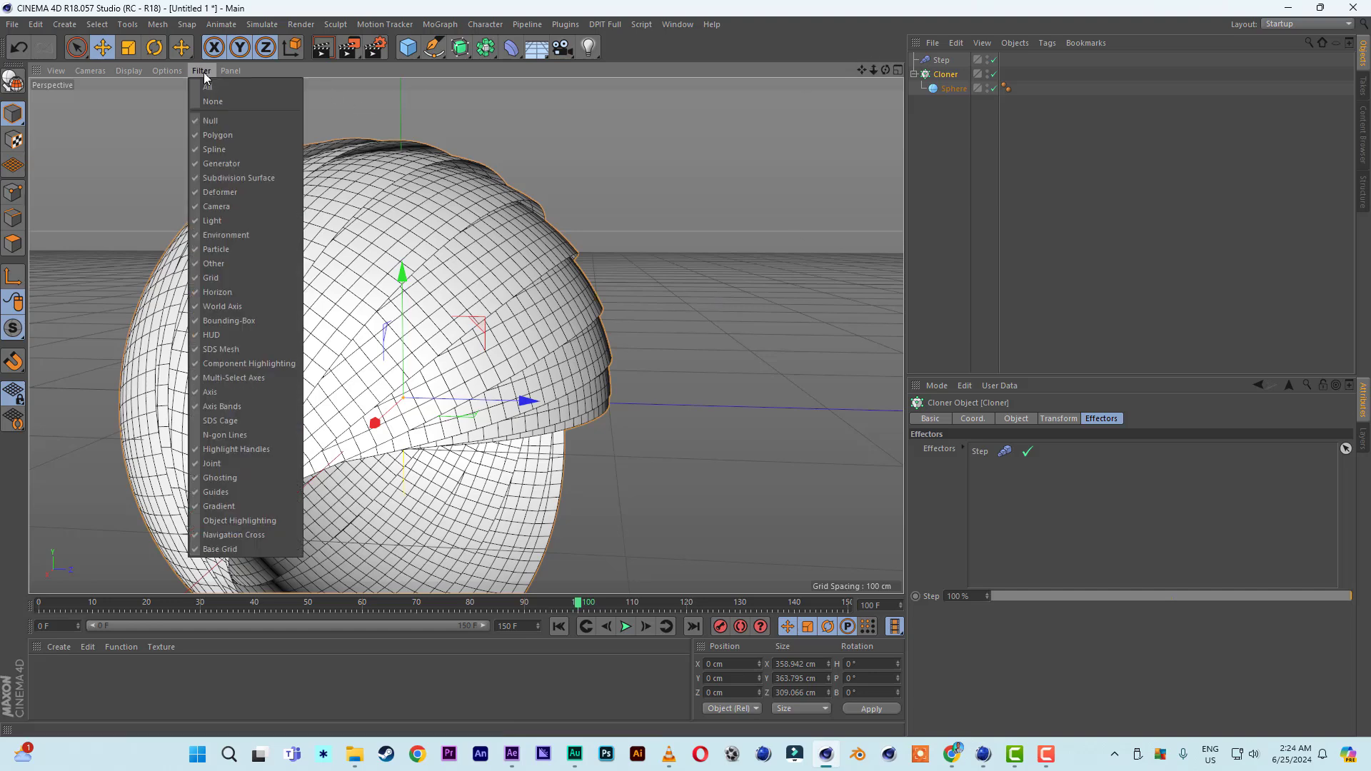
click(211, 278)
drag(863, 70, 958, 7)
drag(872, 77, 857, 117)
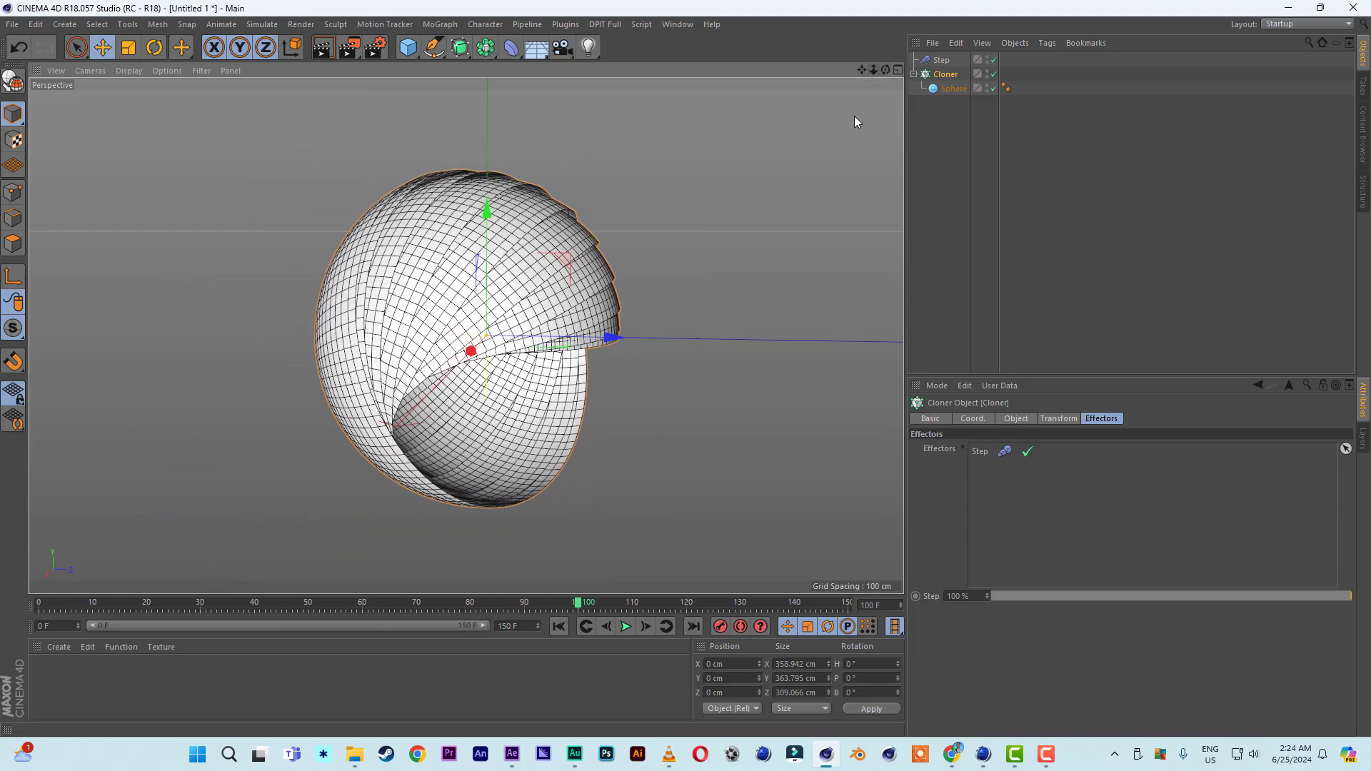
- Play the animation from the first frame to check how the cloned hemispheres rotate
click(559, 626)
click(626, 627)
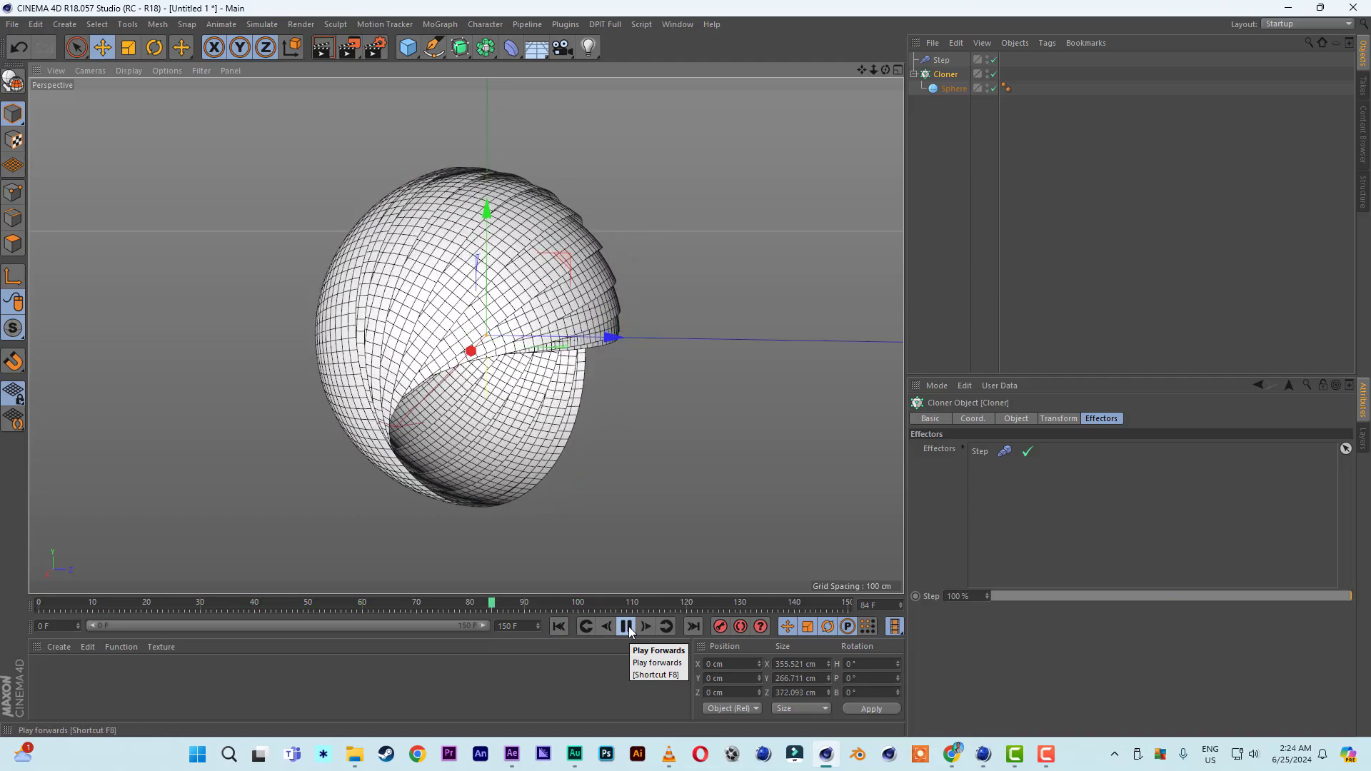
click(558, 627)
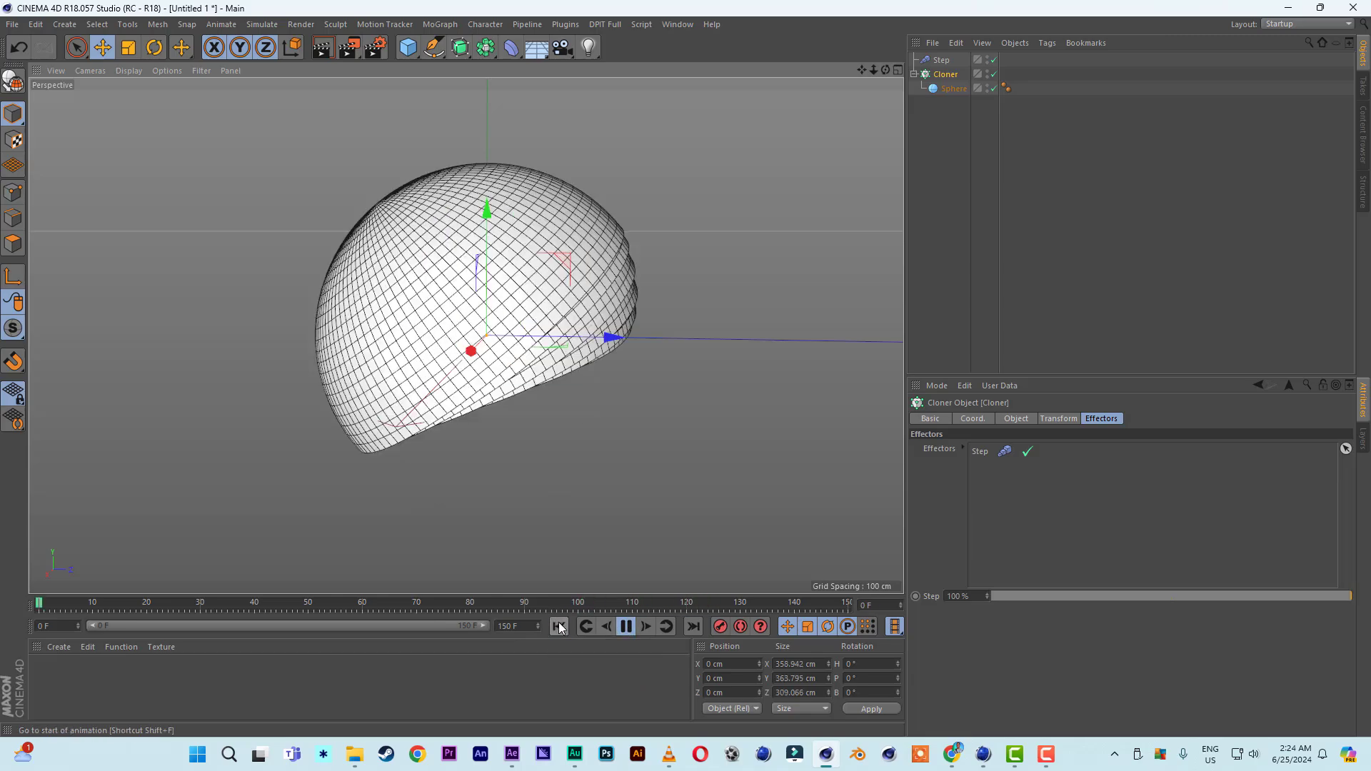
click(625, 626)
- Shift the Step effector's rotation keys at frame 100 to frame 80, with the playhead at frame 150
click(941, 60)
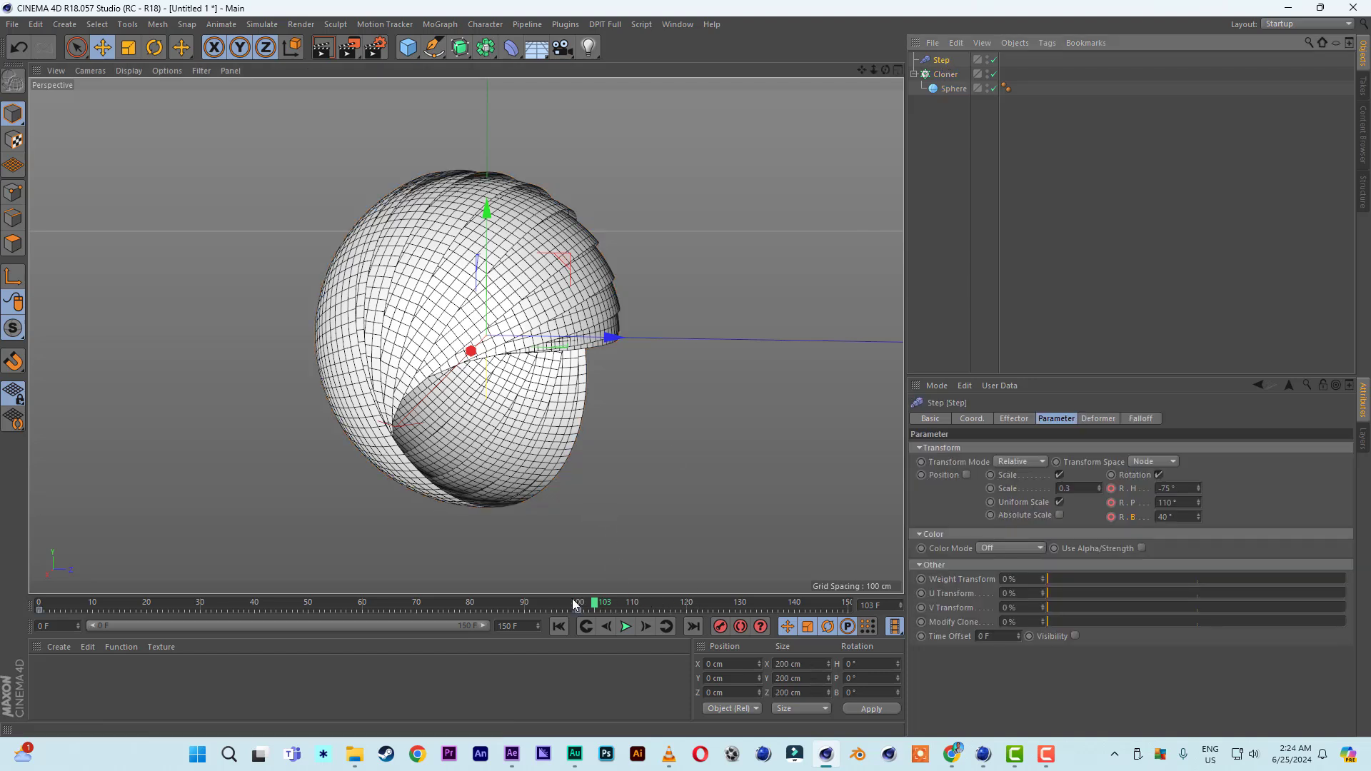
drag(581, 605, 859, 612)
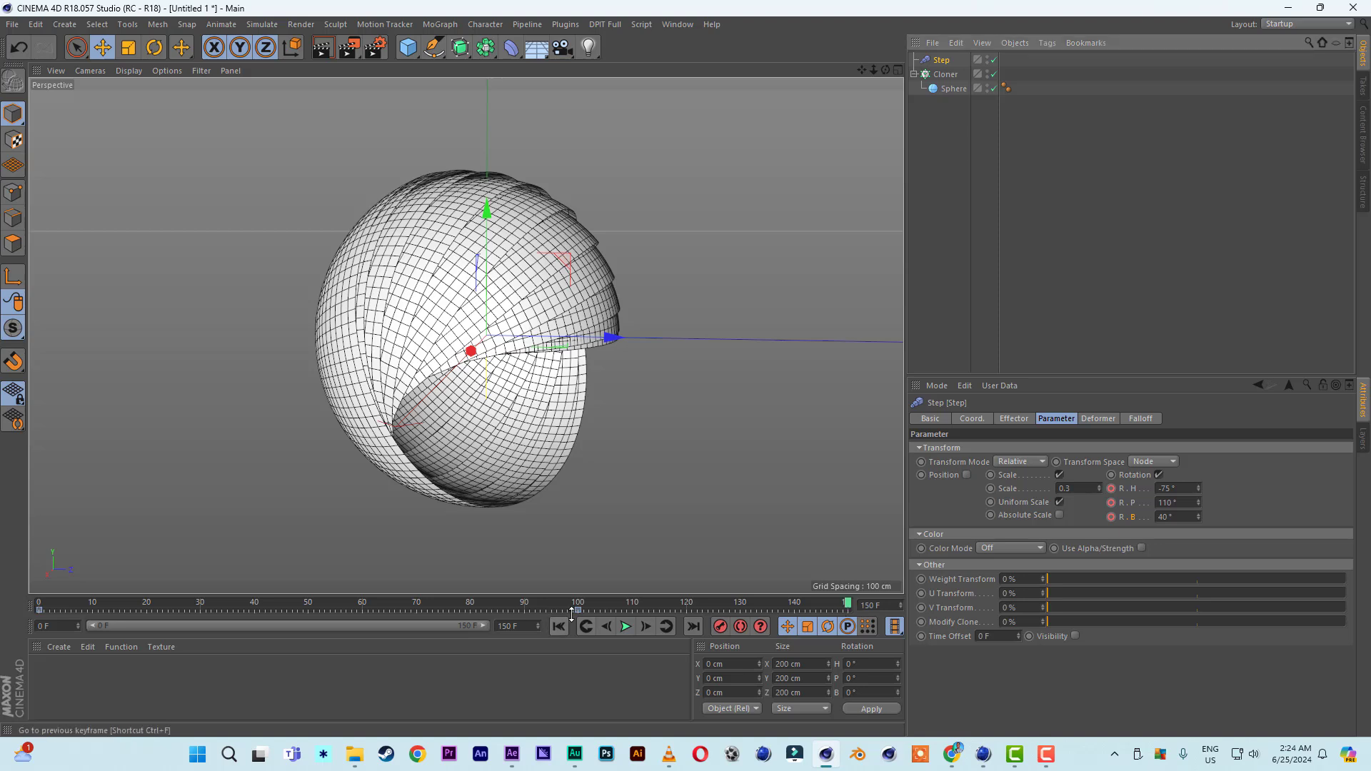
drag(579, 611, 477, 613)
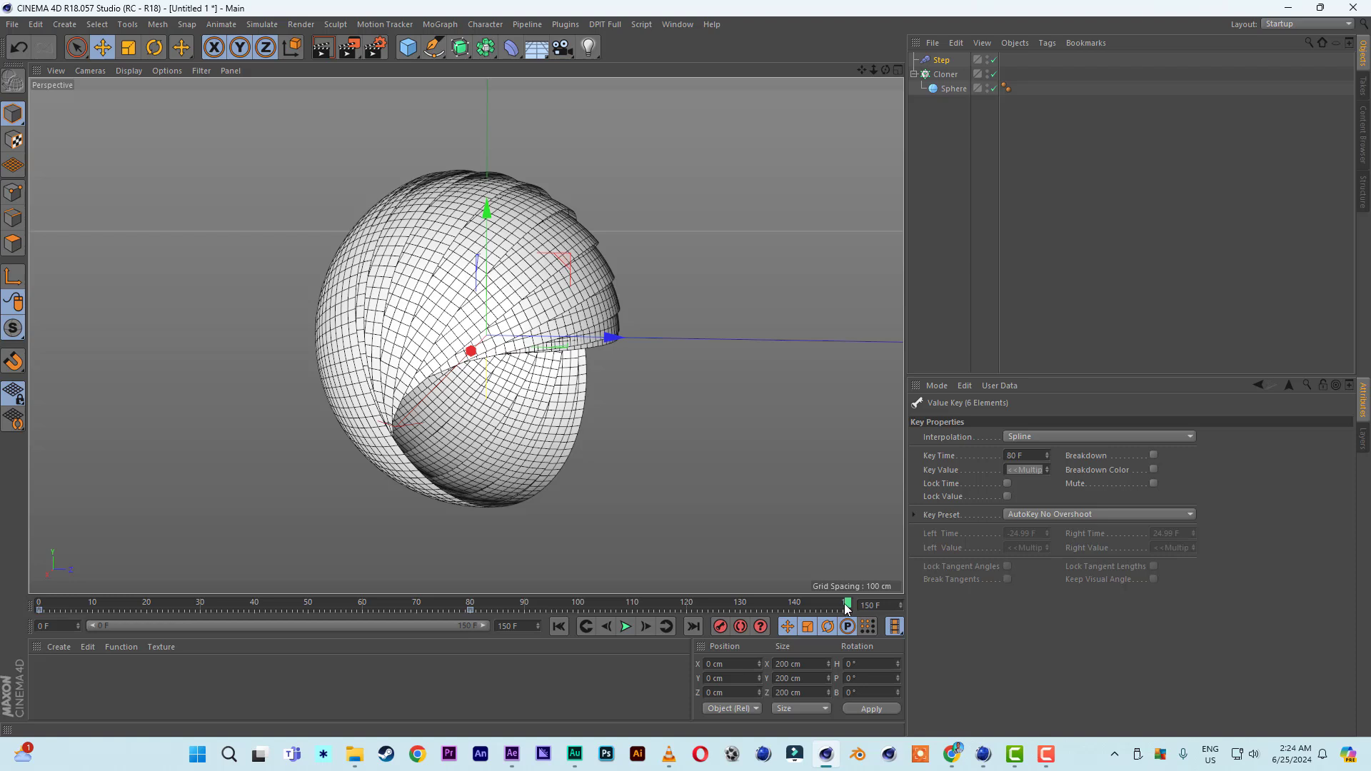
- At frame 150, set the Step effector's rotation to -30° heading, 140° pitch and 0° bank, and keyframe all three
click(948, 62)
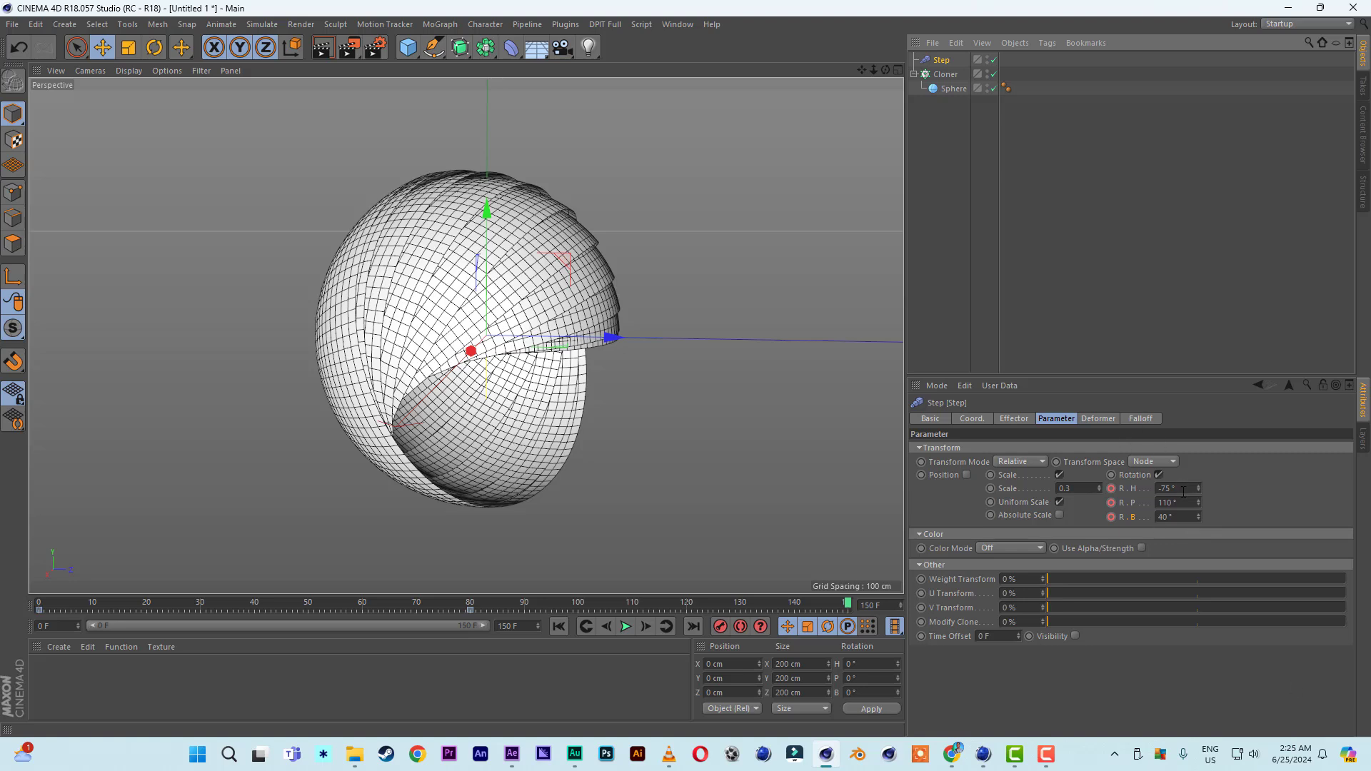
click(1152, 492)
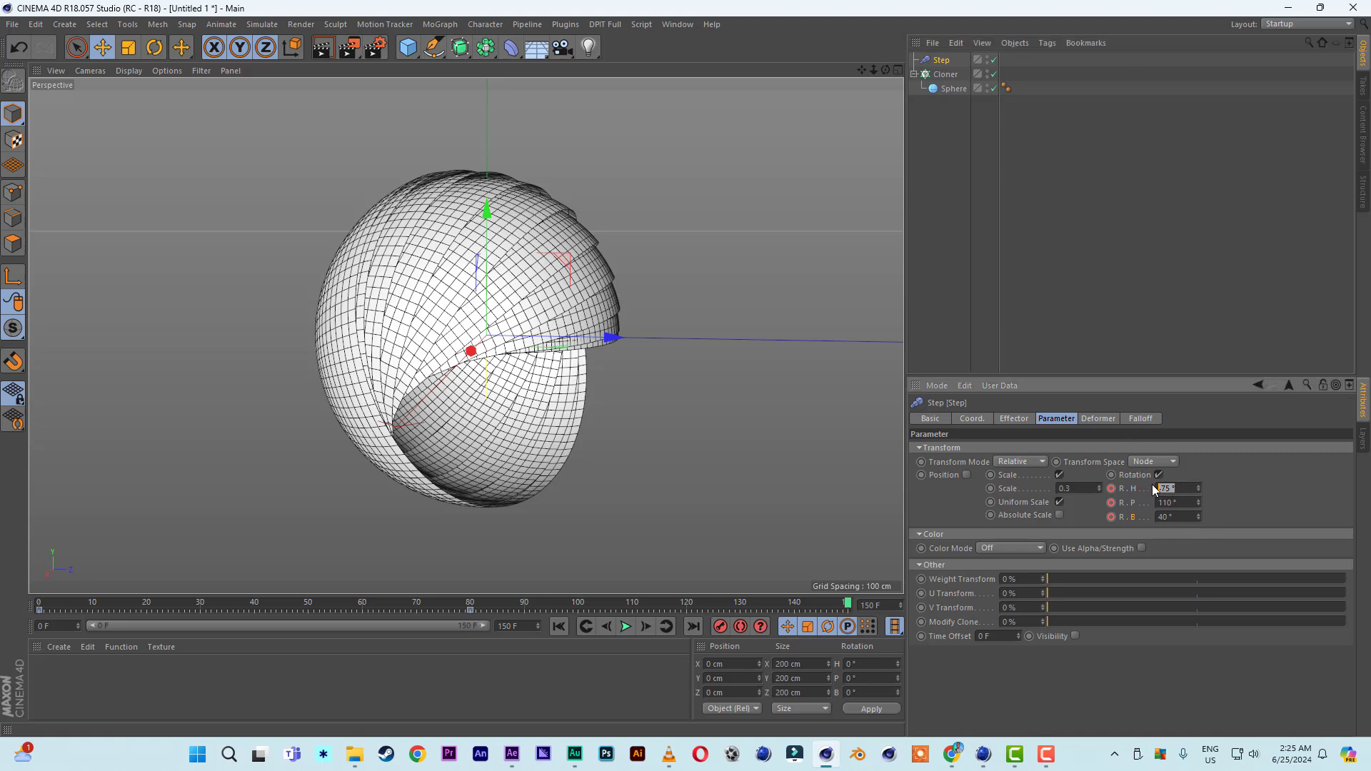
key(BackSpace)
key(Return)
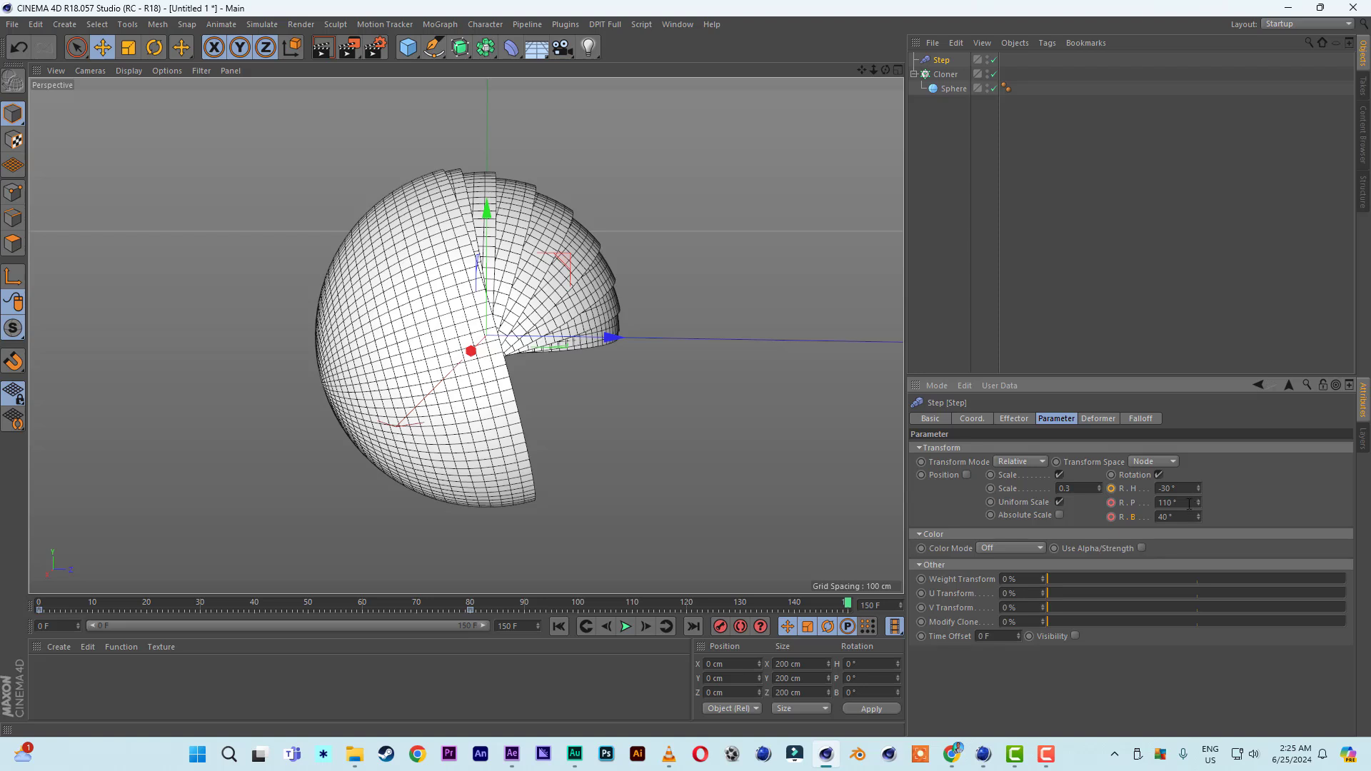
drag(1189, 504, 1144, 504)
key(Return)
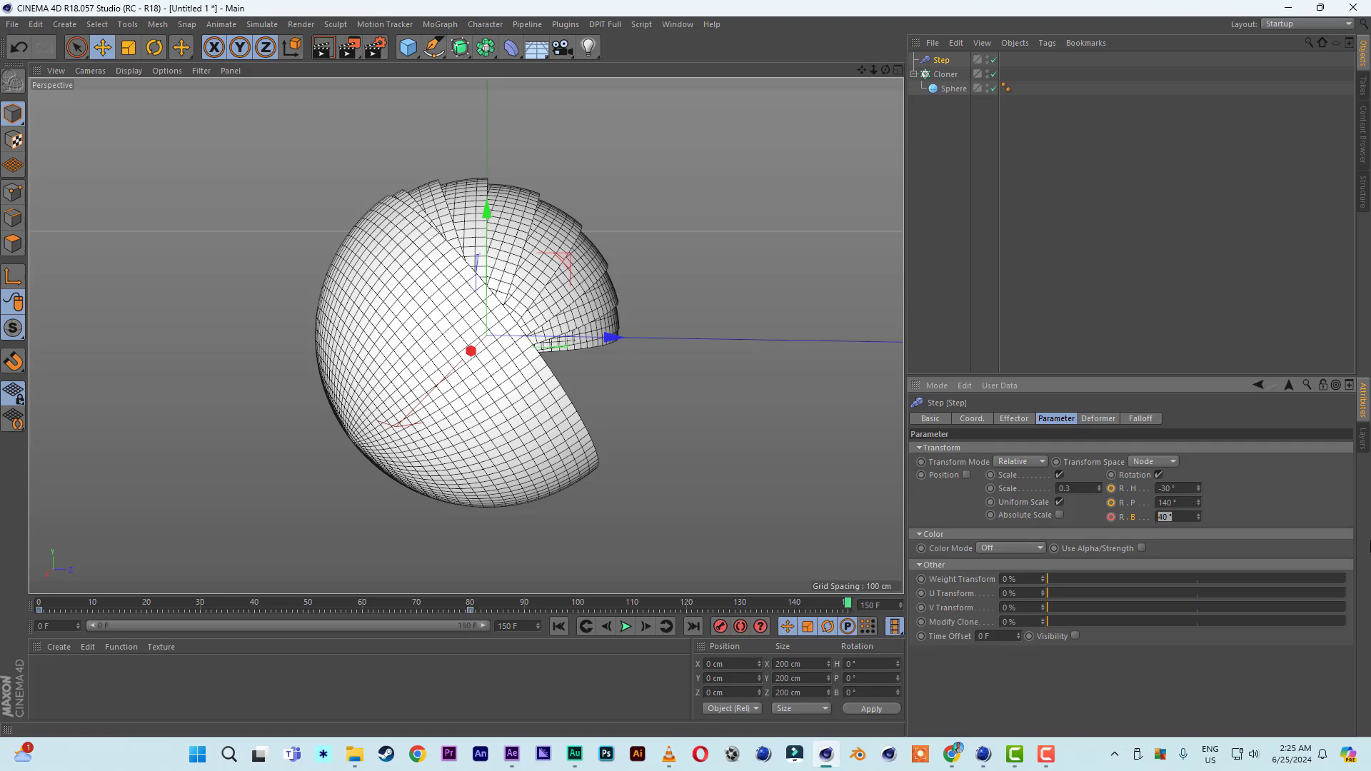
key(Return)
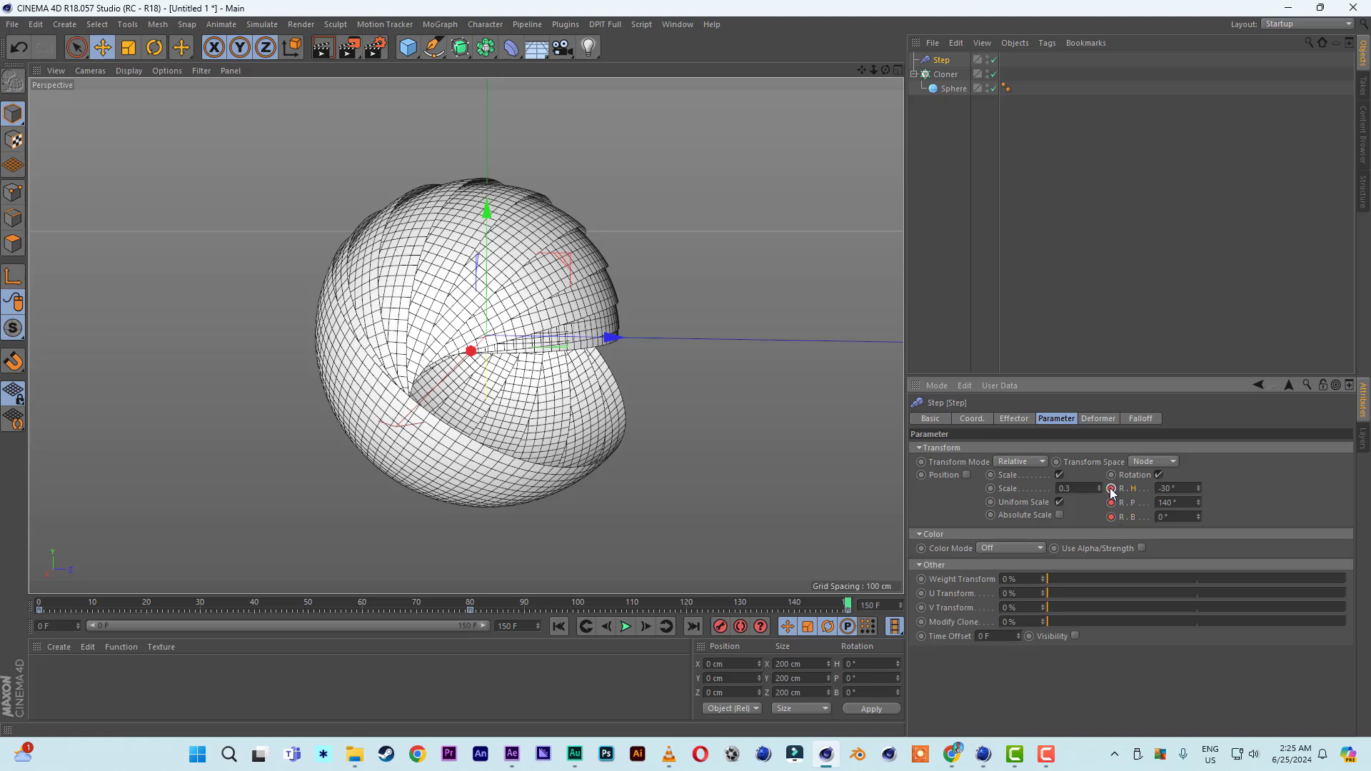
- Play and scrub through the 150-frame animation to review the hemispheres' motion across all rotation keys
click(591, 628)
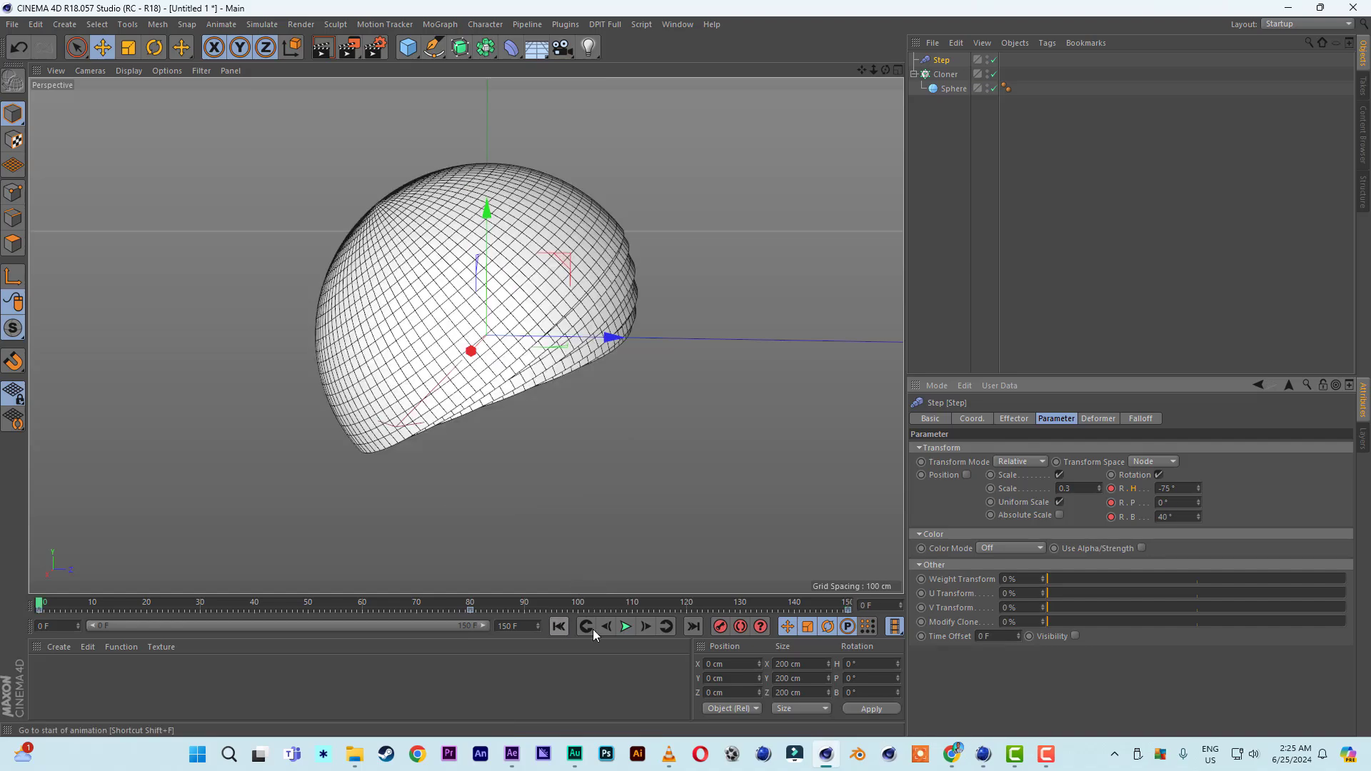
click(625, 627)
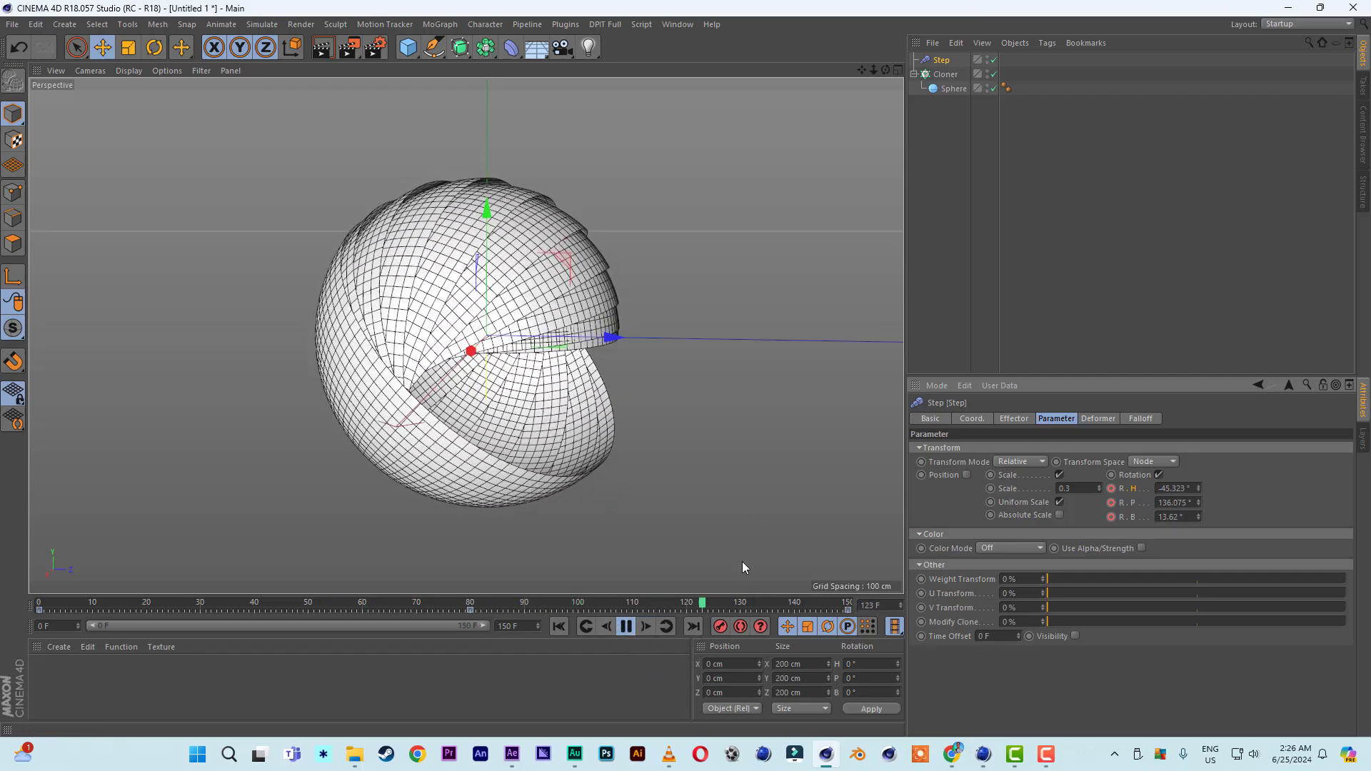
click(630, 632)
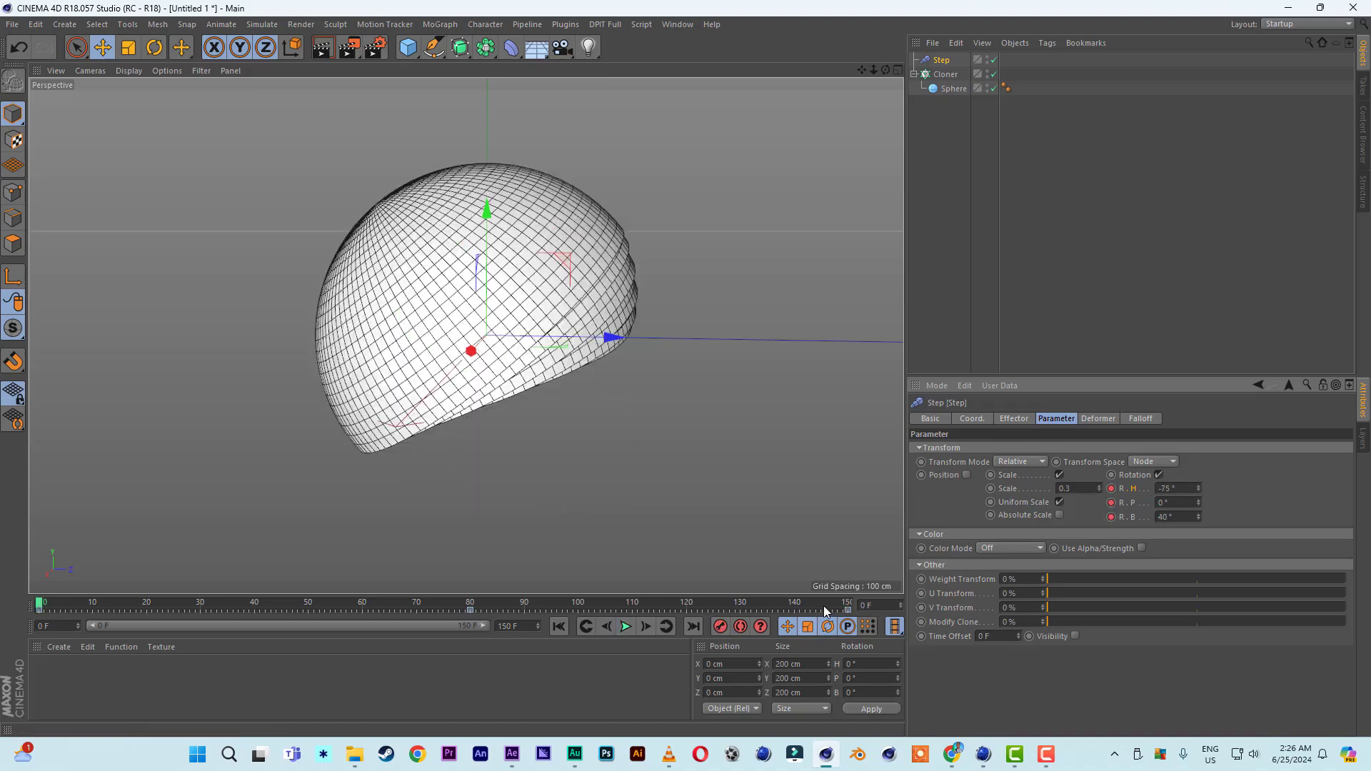
click(846, 606)
drag(856, 607, 109, 606)
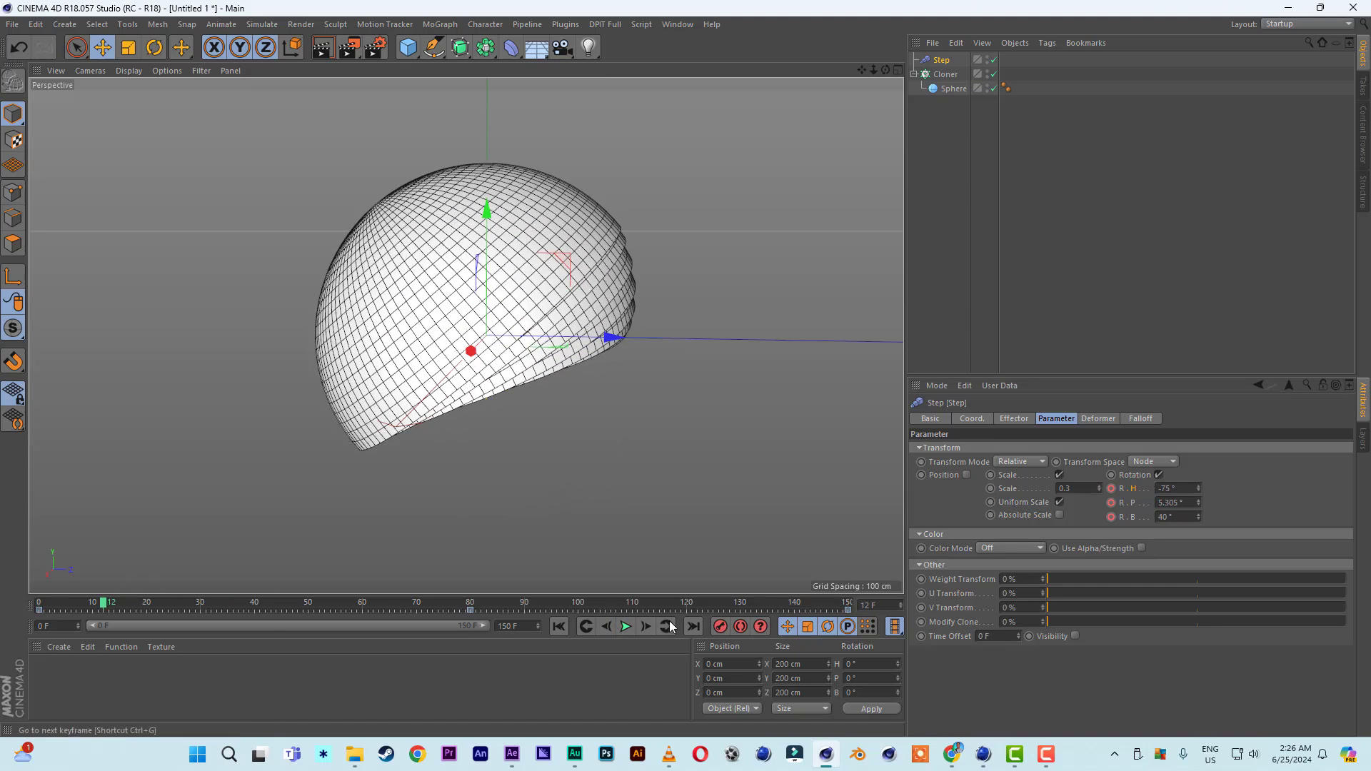
click(625, 627)
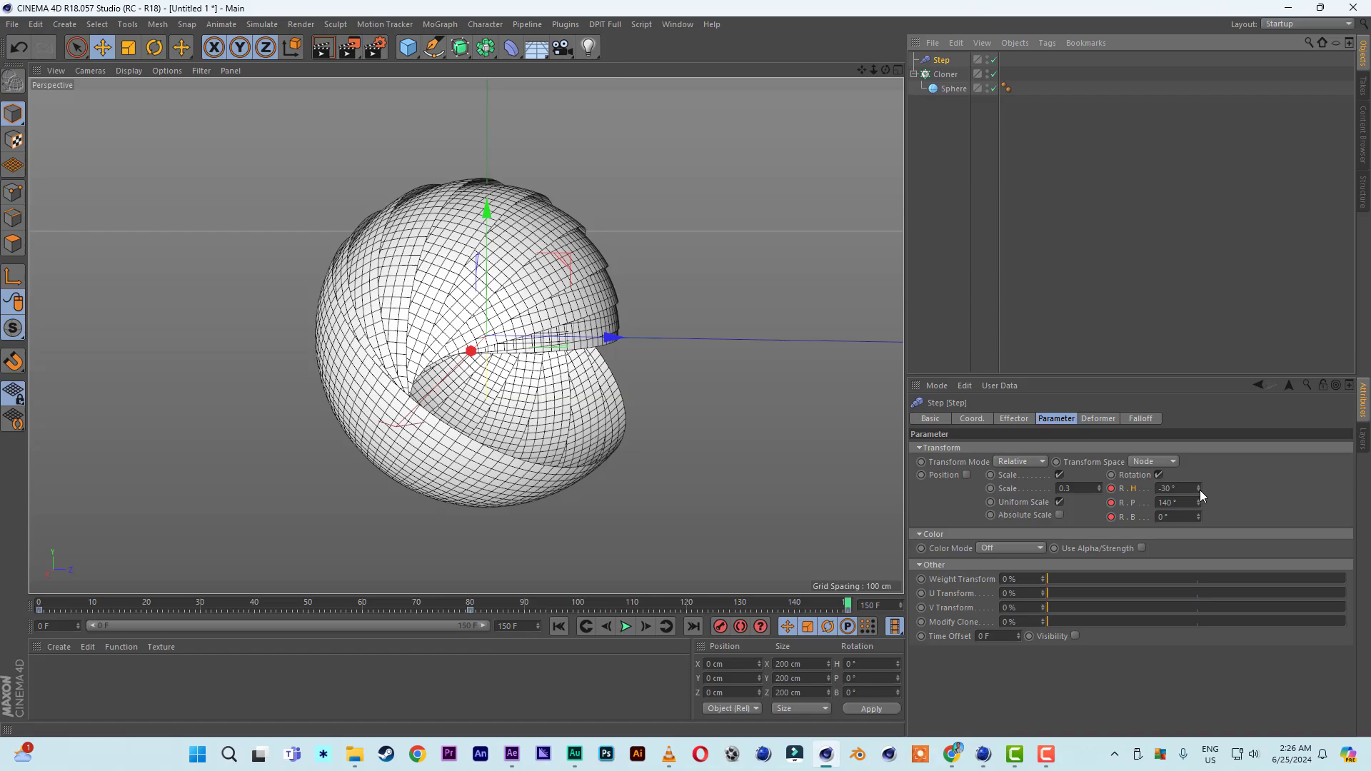
- Try a Step effector heading of -286° at frame 150 in playback, and undo that heading change
drag(1200, 490, 1199, 490)
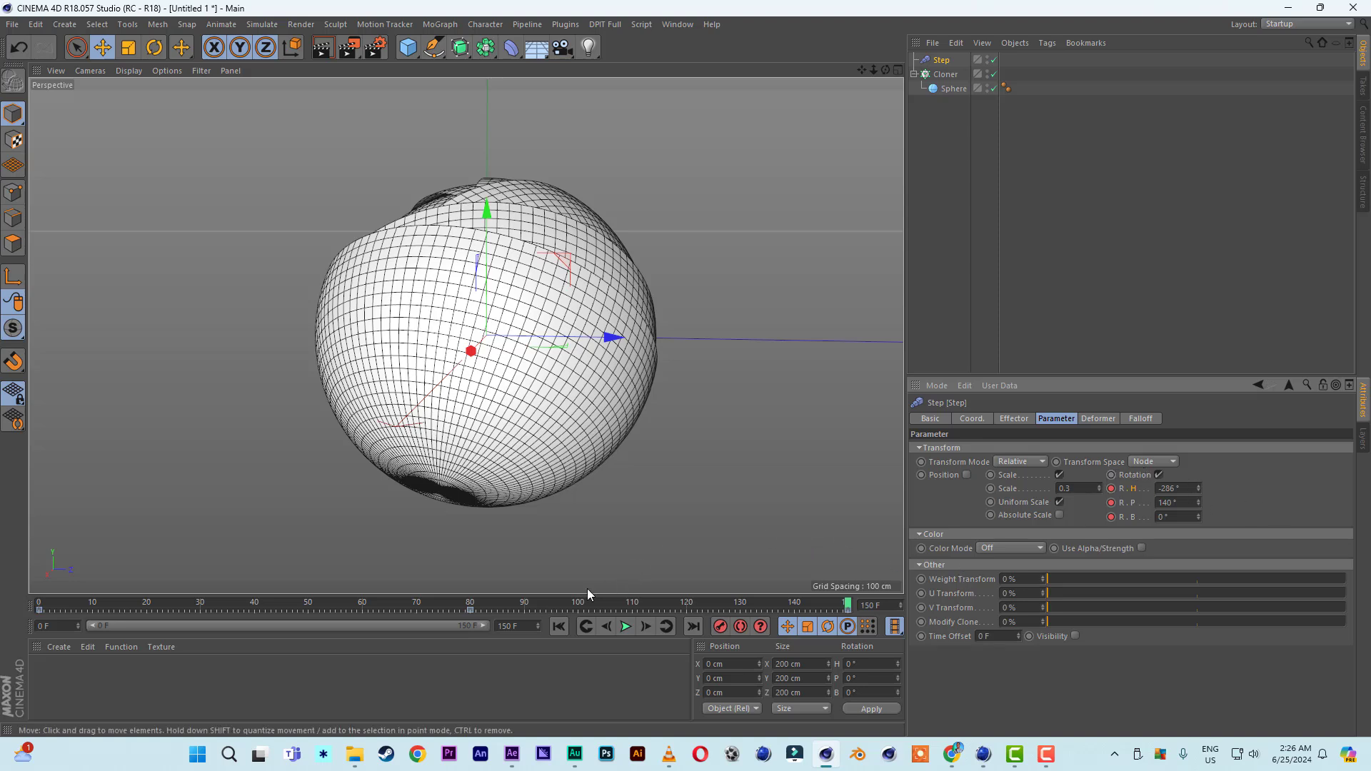
click(560, 626)
click(635, 626)
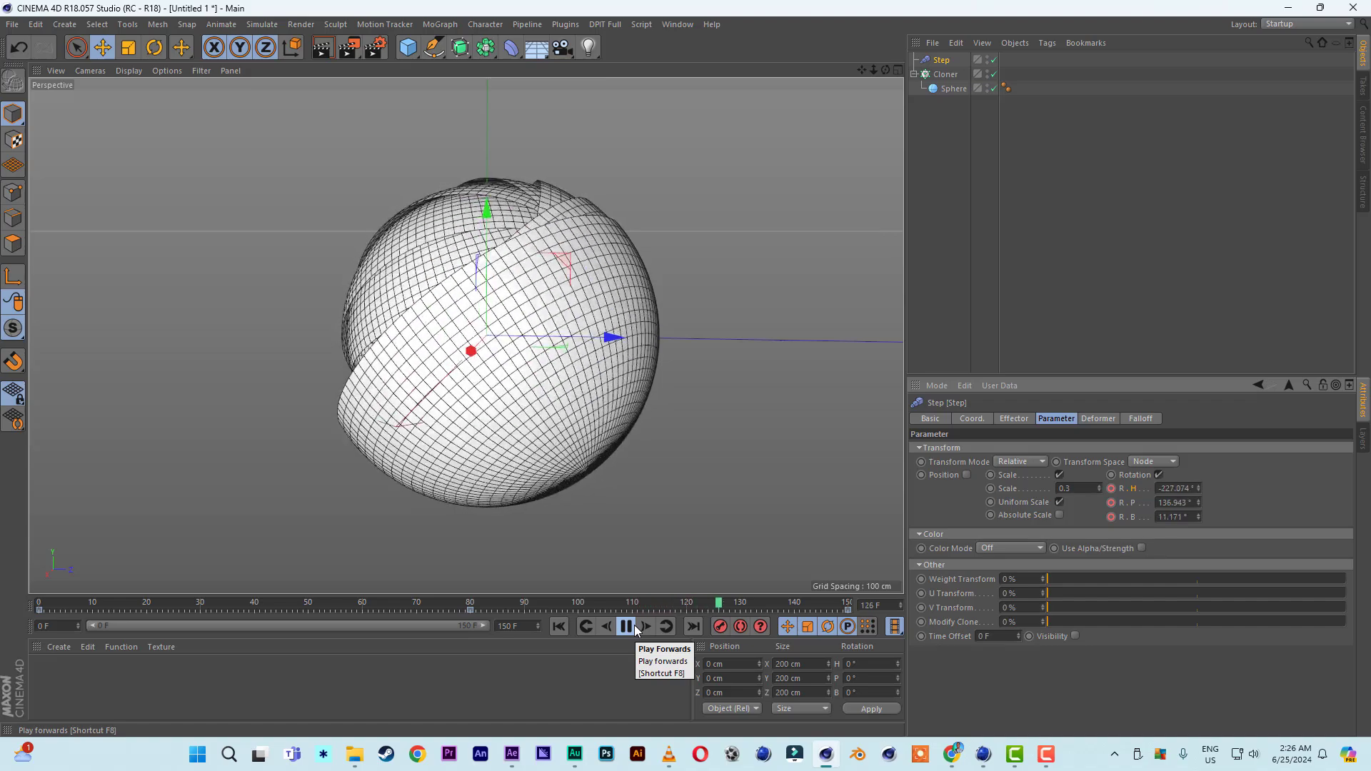
click(635, 627)
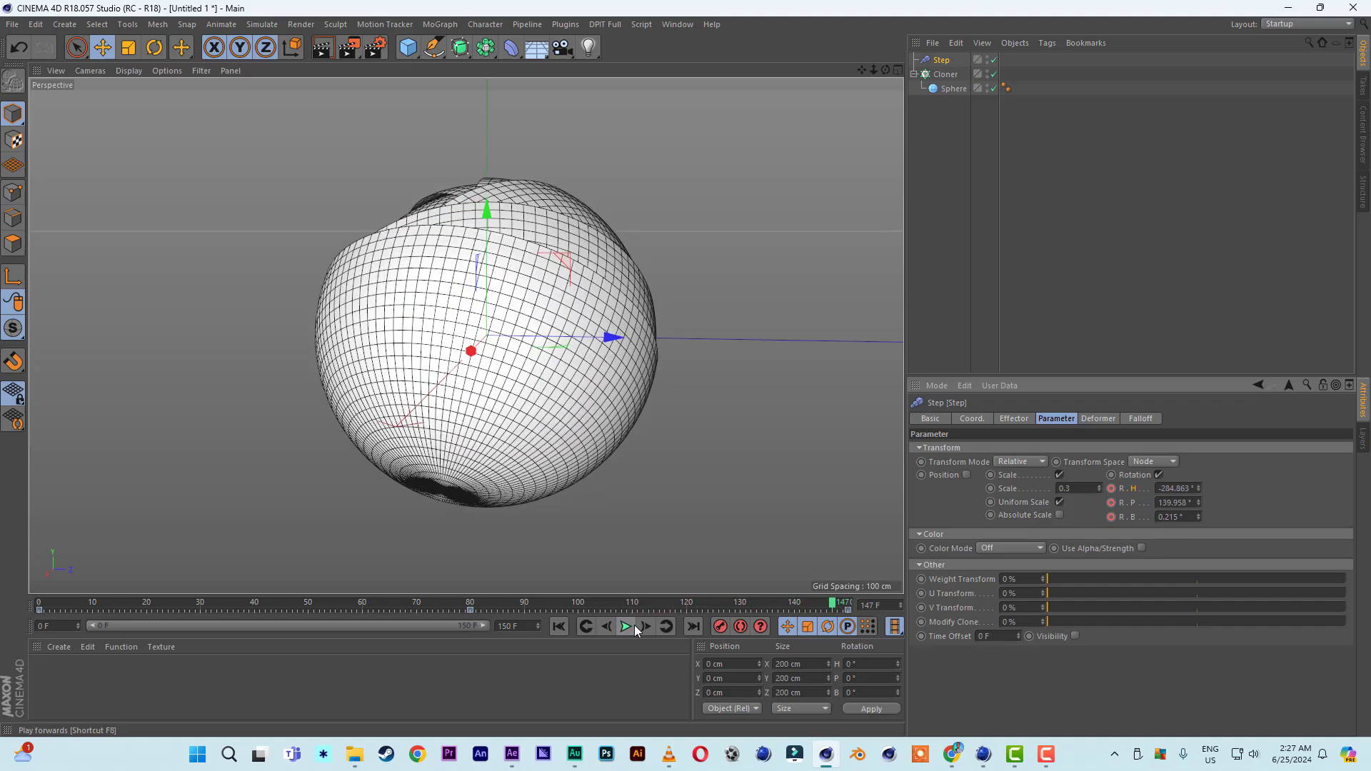
click(40, 26)
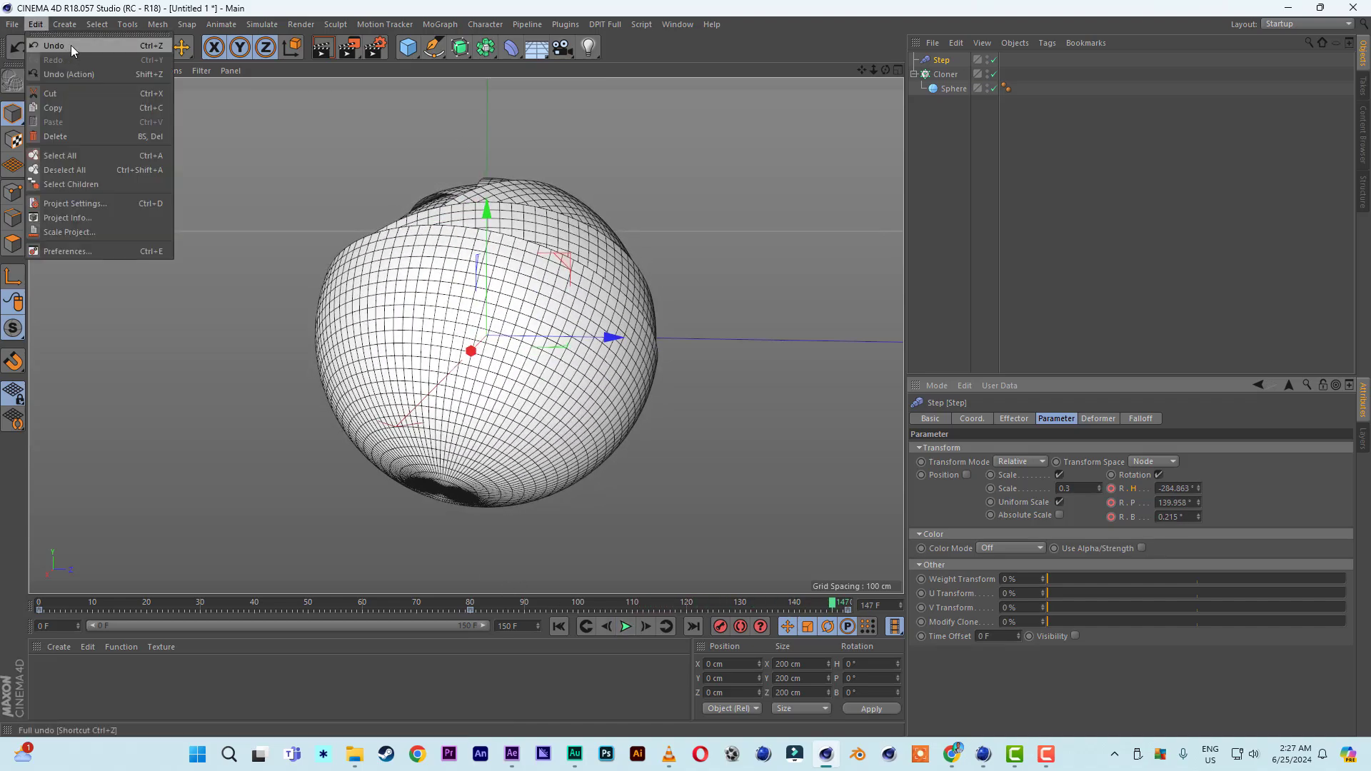
click(71, 45)
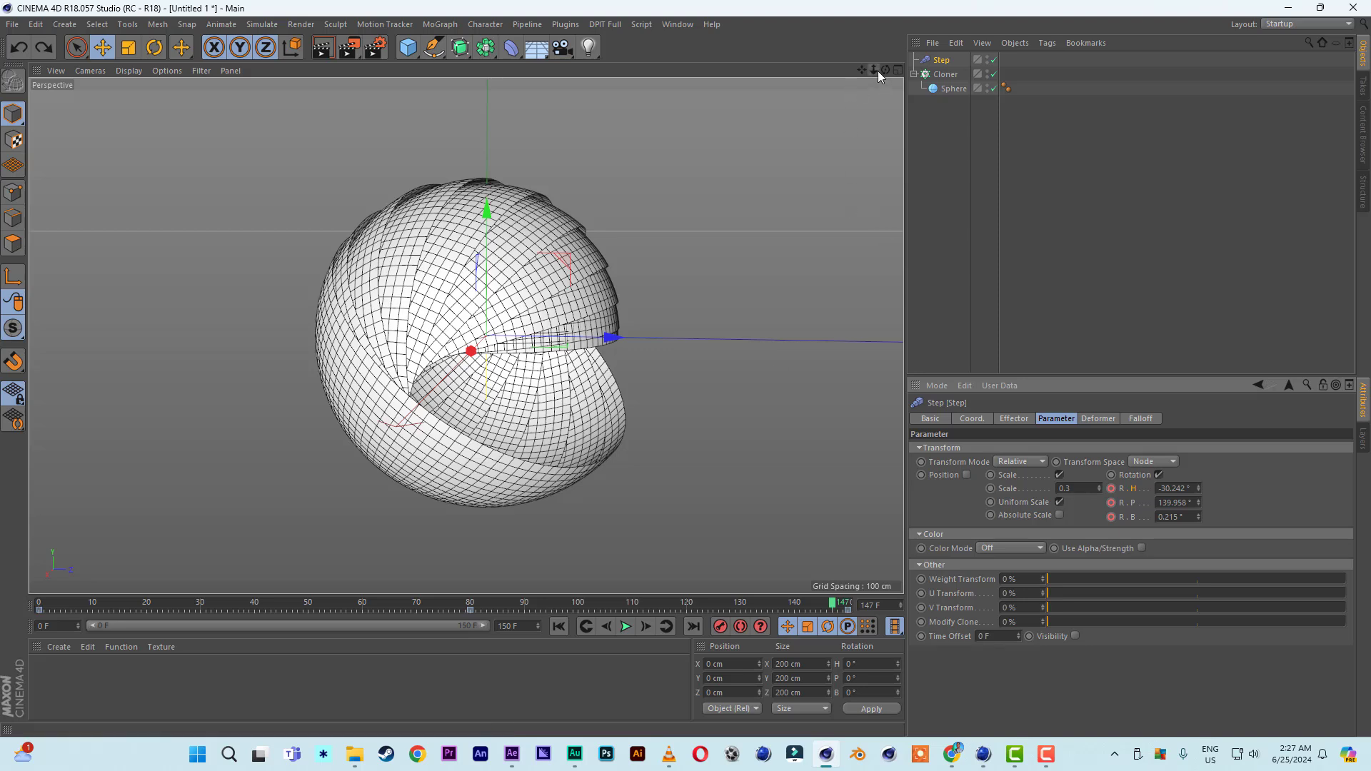
- Duplicate the hemisphere outside the cloner and set the copy's bank rotation (R.B) to 180°
click(945, 90)
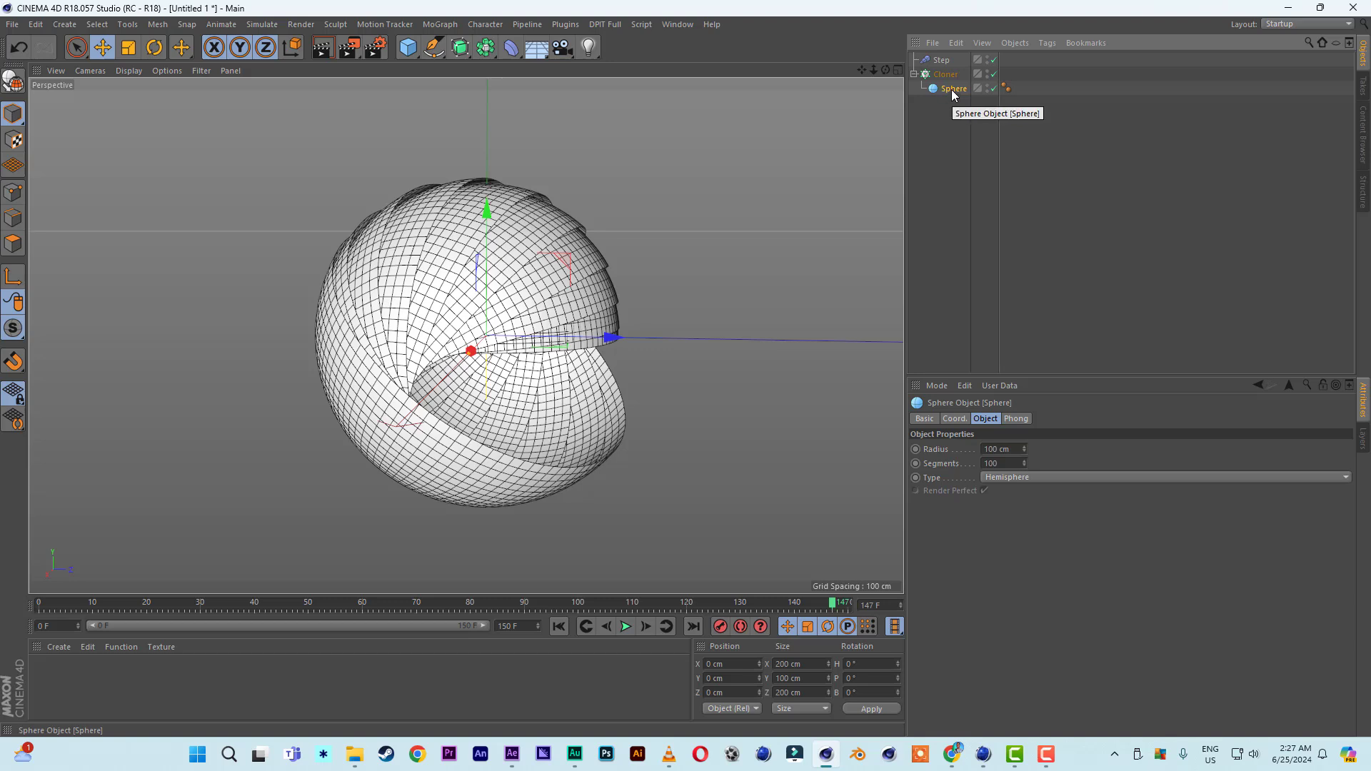
ctrl+drag(953, 91, 952, 170)
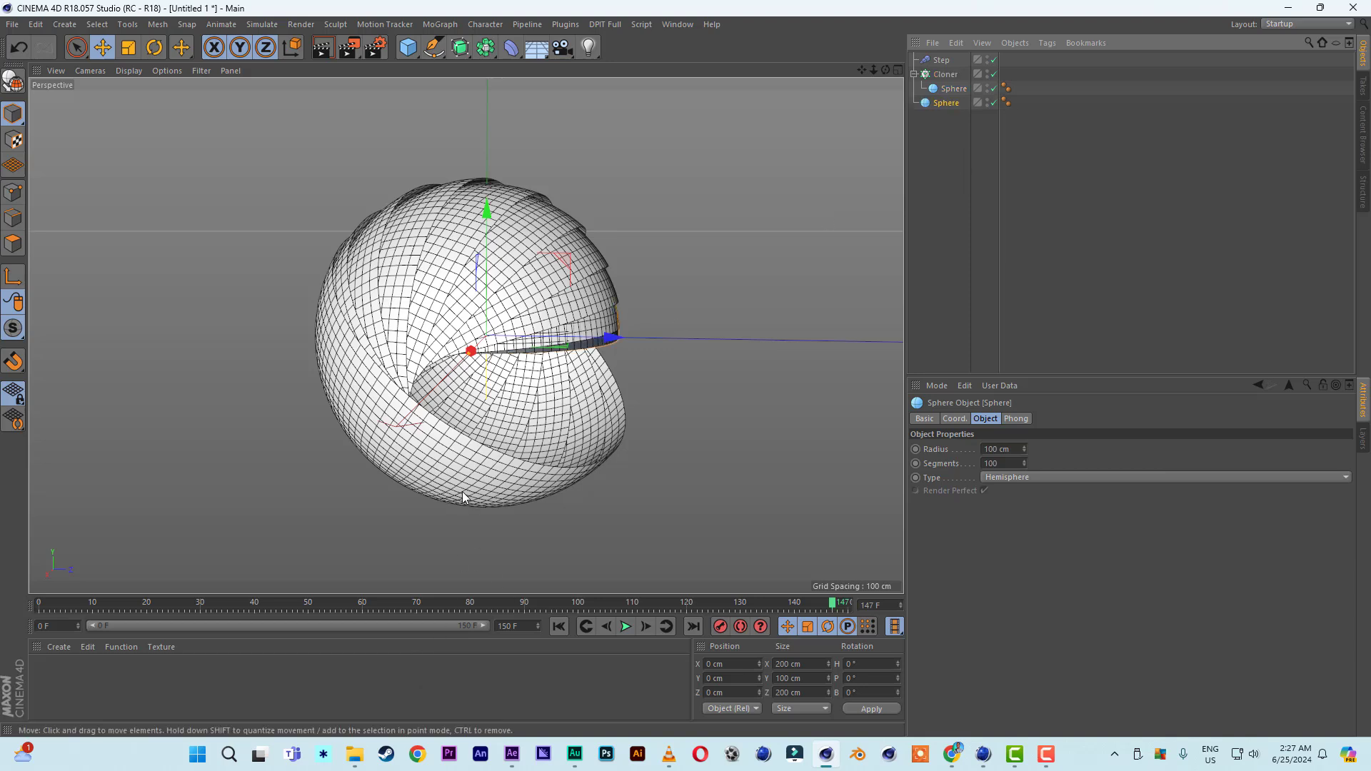
click(954, 419)
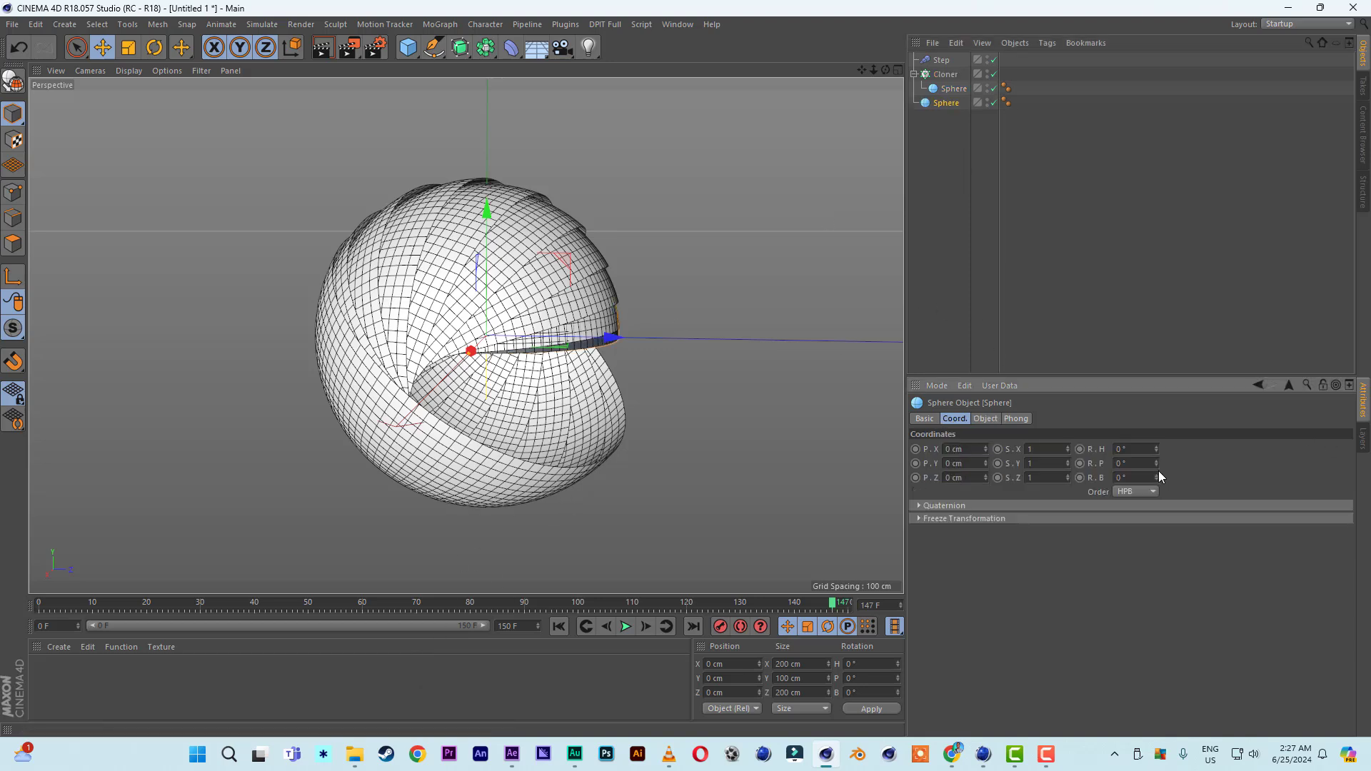
drag(1157, 477, 1159, 479)
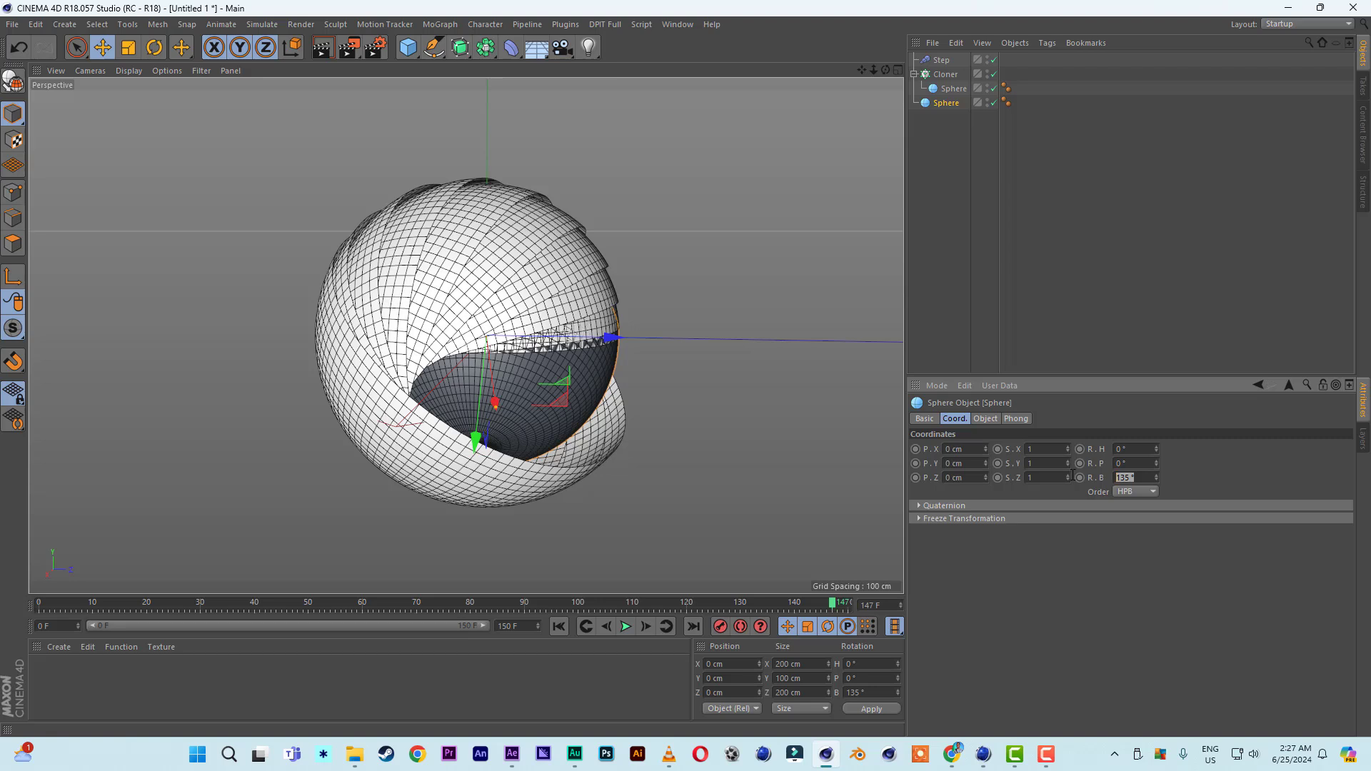
text(180)
key(Return)
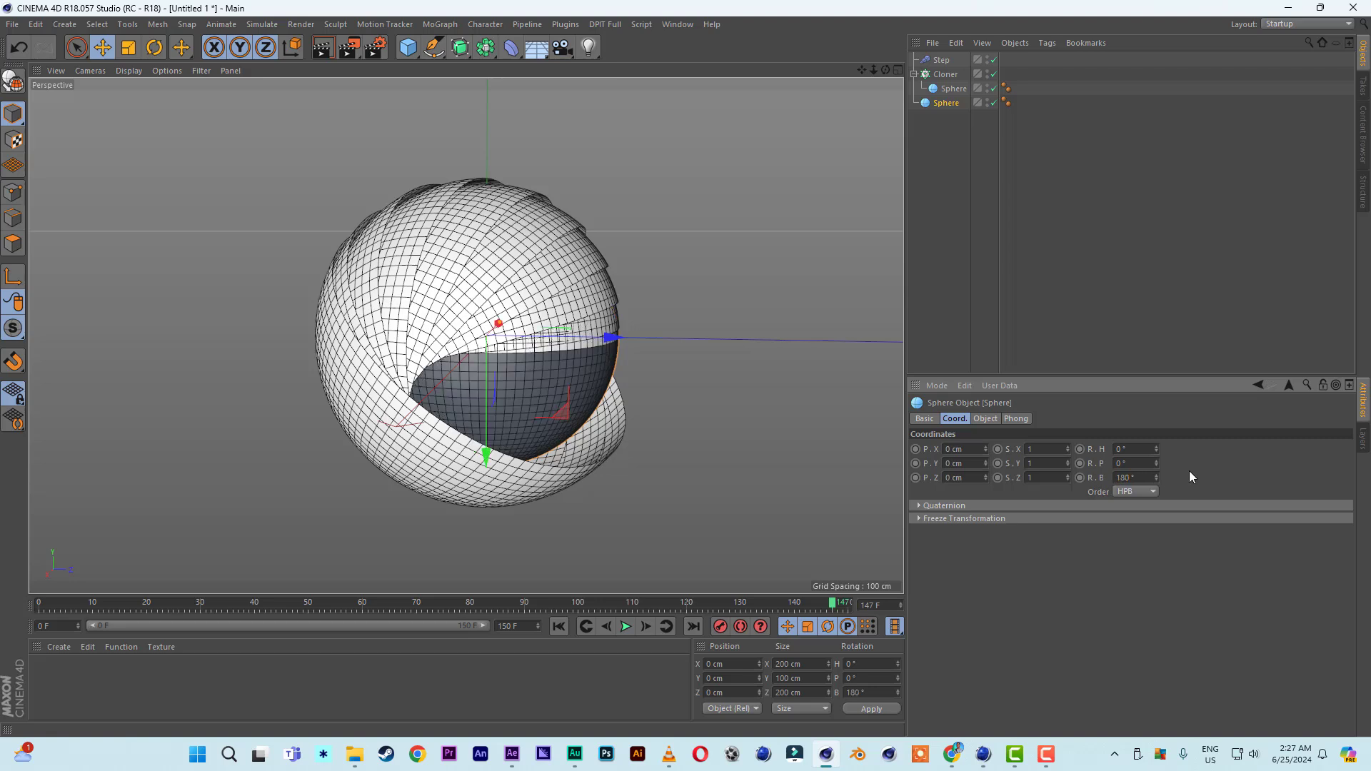
- Set the separate flipped hemisphere's radius to 75 cm and lower it about 36 cm along the Y axis
click(986, 418)
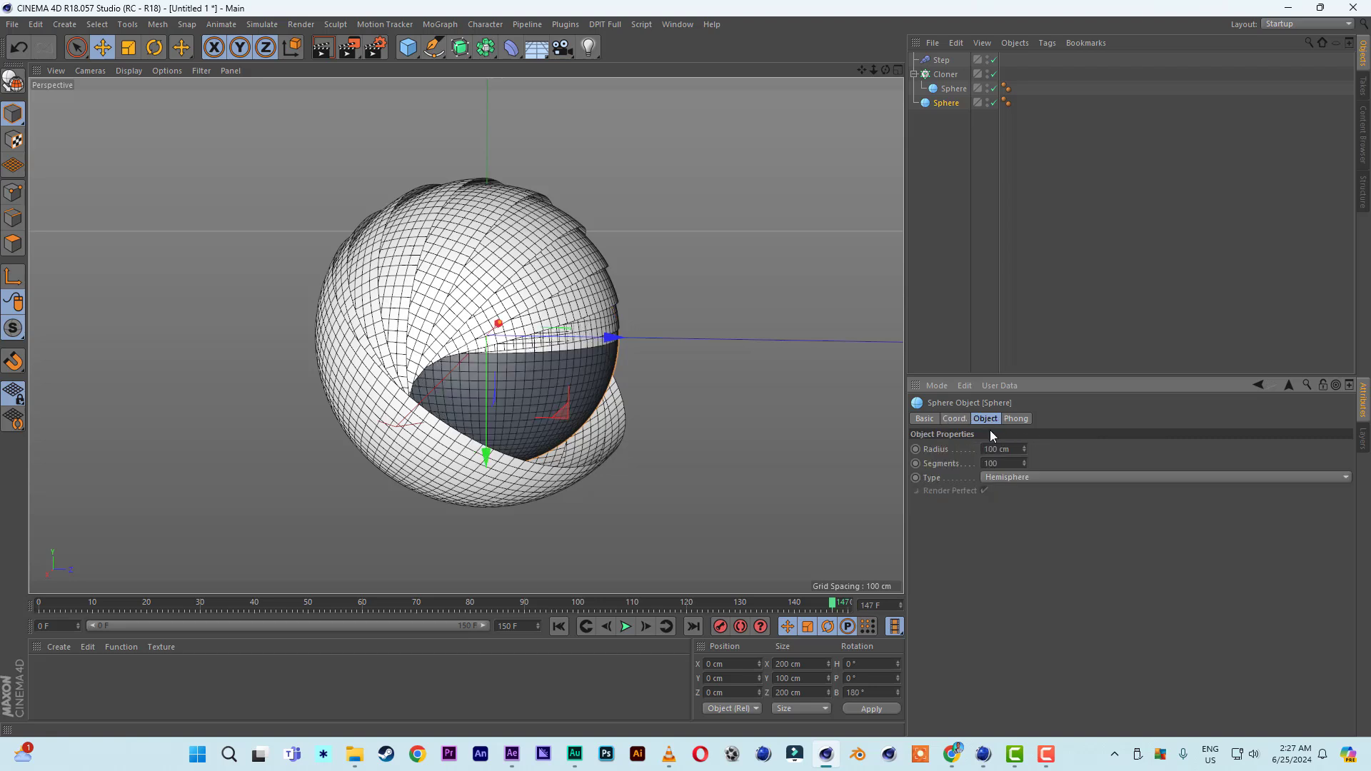
drag(1026, 451, 1025, 451)
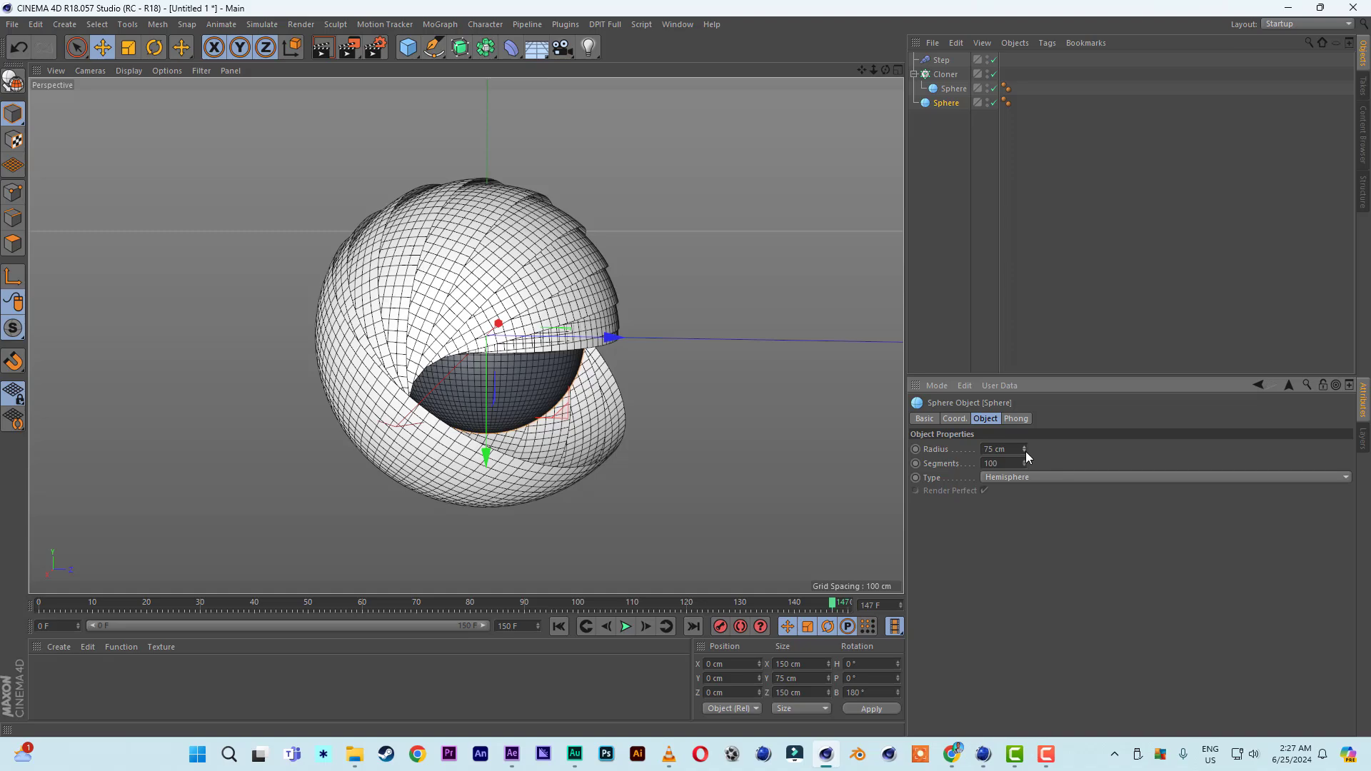
mouse_move(572, 602)
mouse_down()
mouse_move(340, 597)
mouse_move(713, 607)
mouse_up()
scroll(504, 529, up, 3)
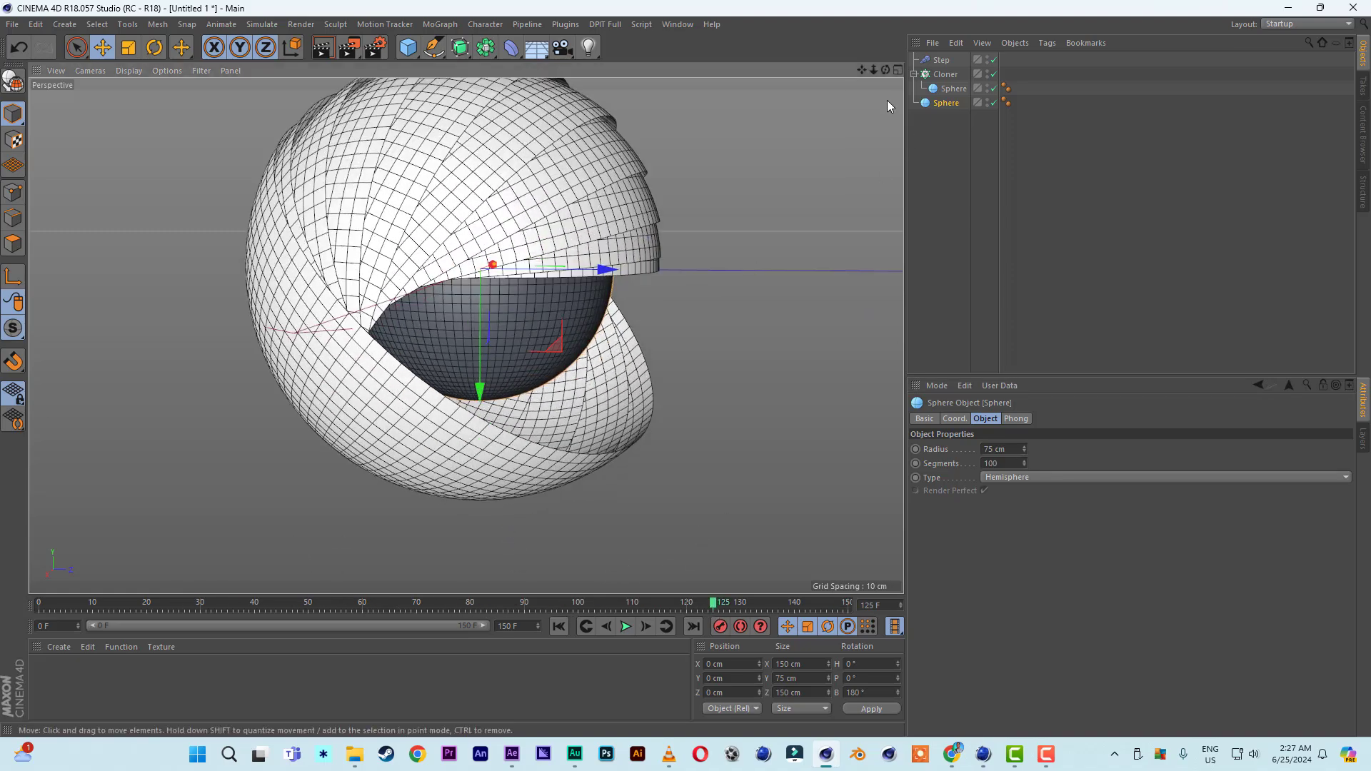
drag(873, 69, 827, 166)
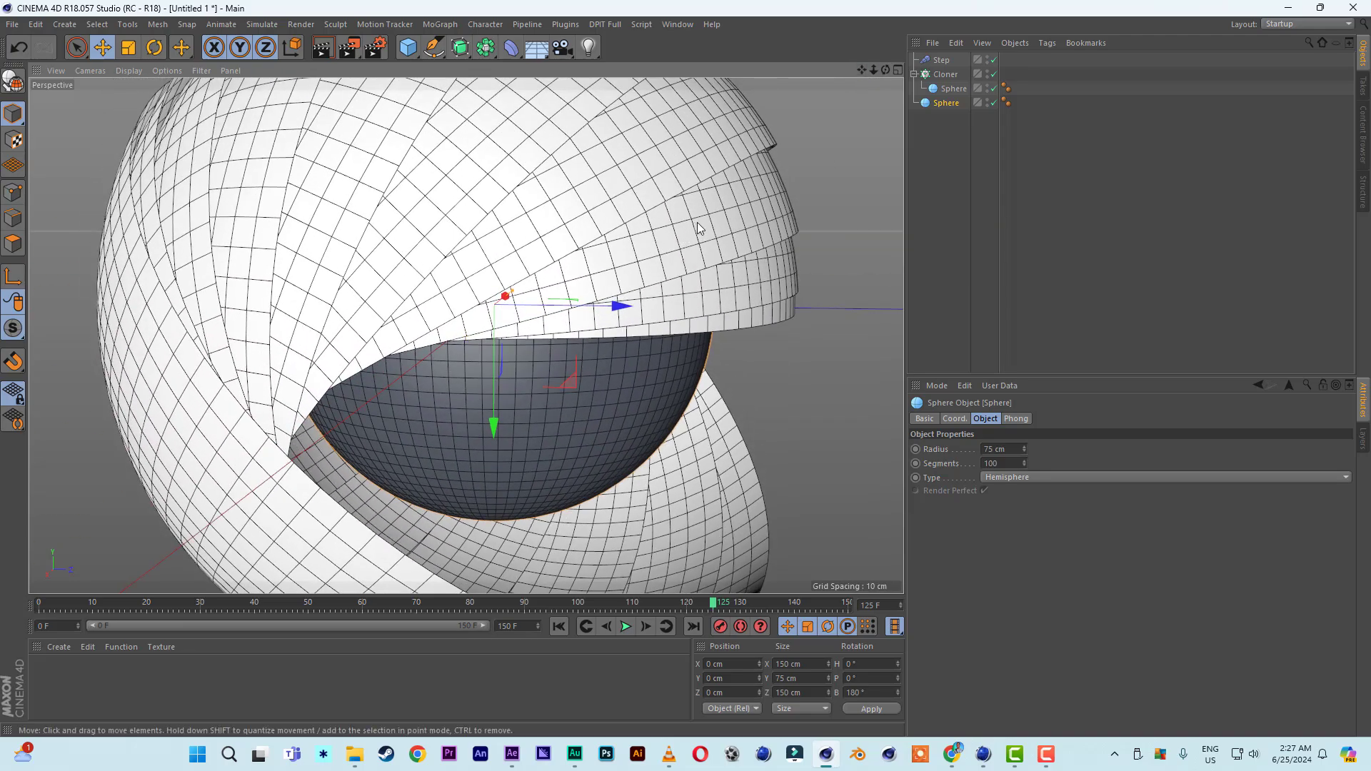
drag(698, 228, 883, 143)
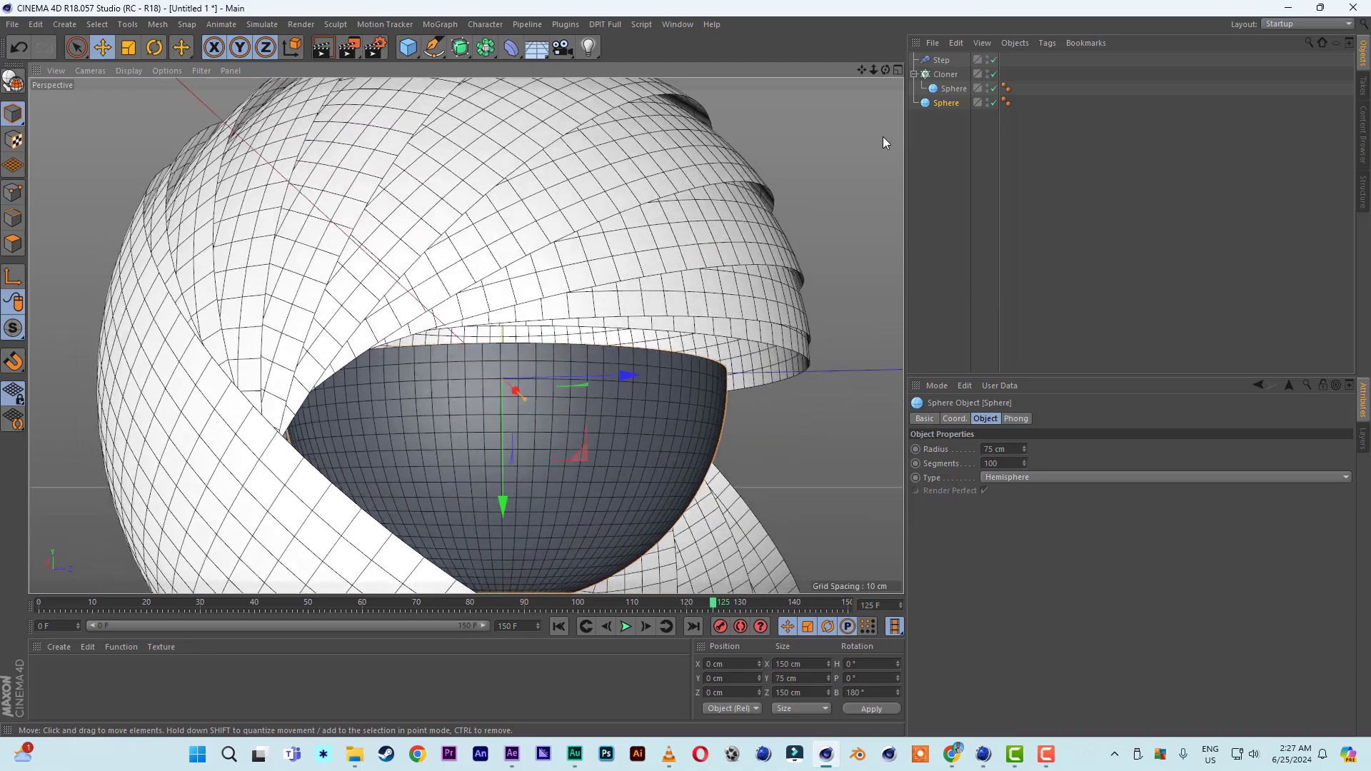
drag(886, 70, 551, 335)
drag(526, 469, 529, 567)
- Play the animation from the start to frame 120 and inspect how the shells move around the lowered hemisphere
click(558, 627)
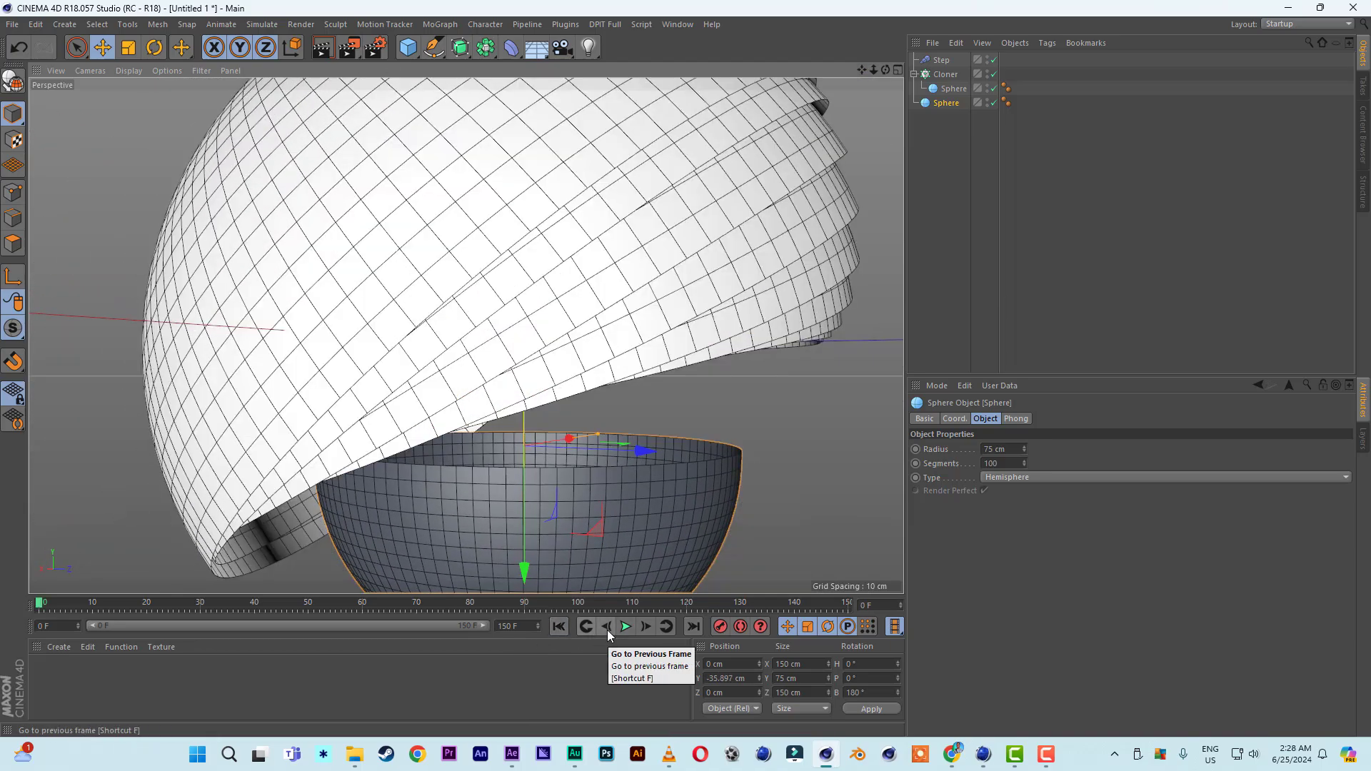
click(626, 627)
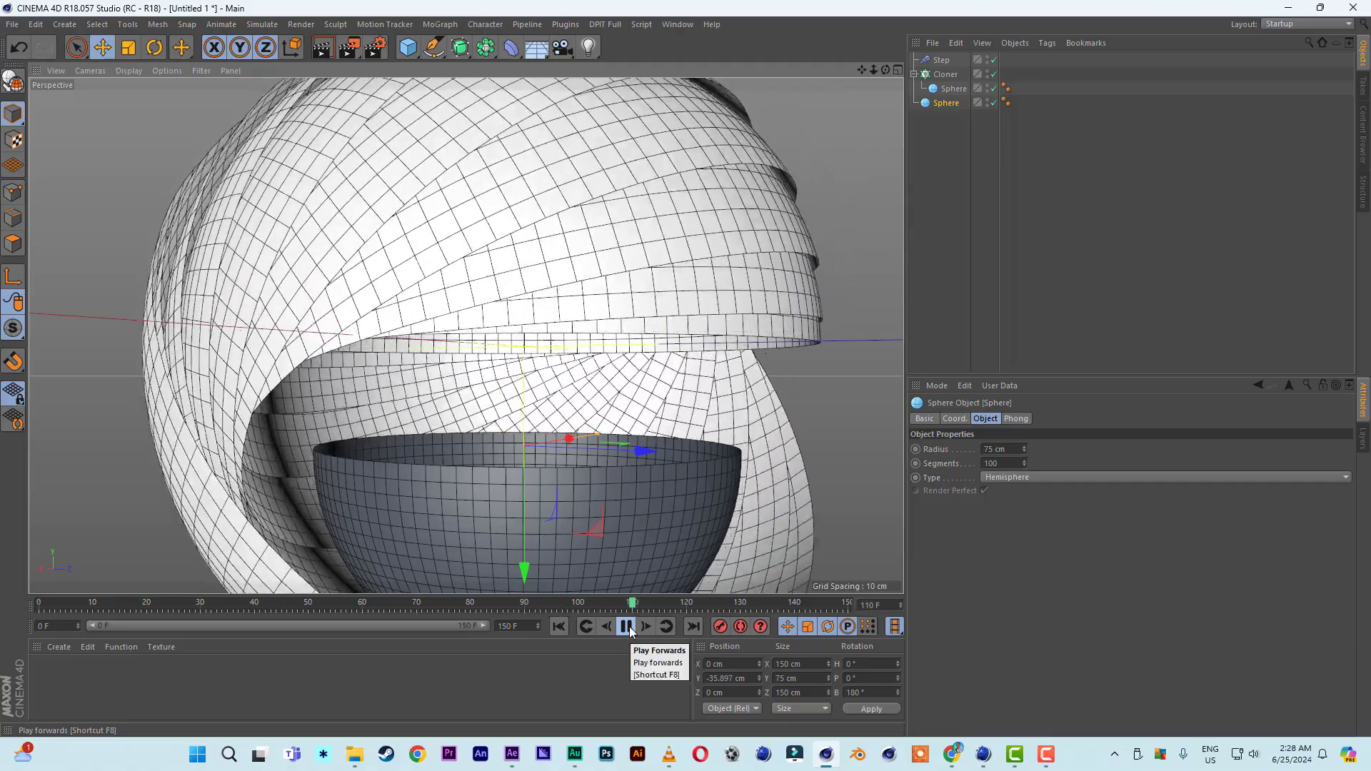
click(629, 628)
drag(885, 70, 800, 122)
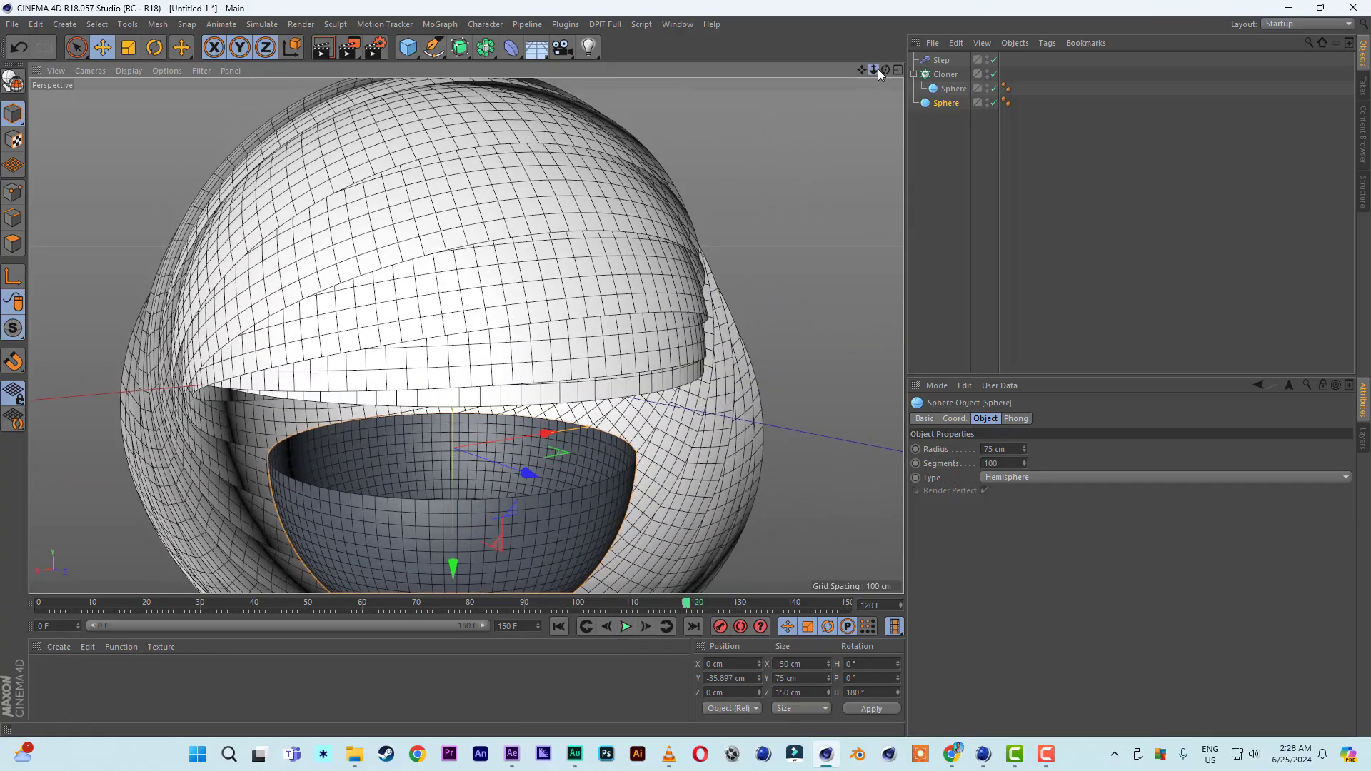
drag(880, 74, 866, 75)
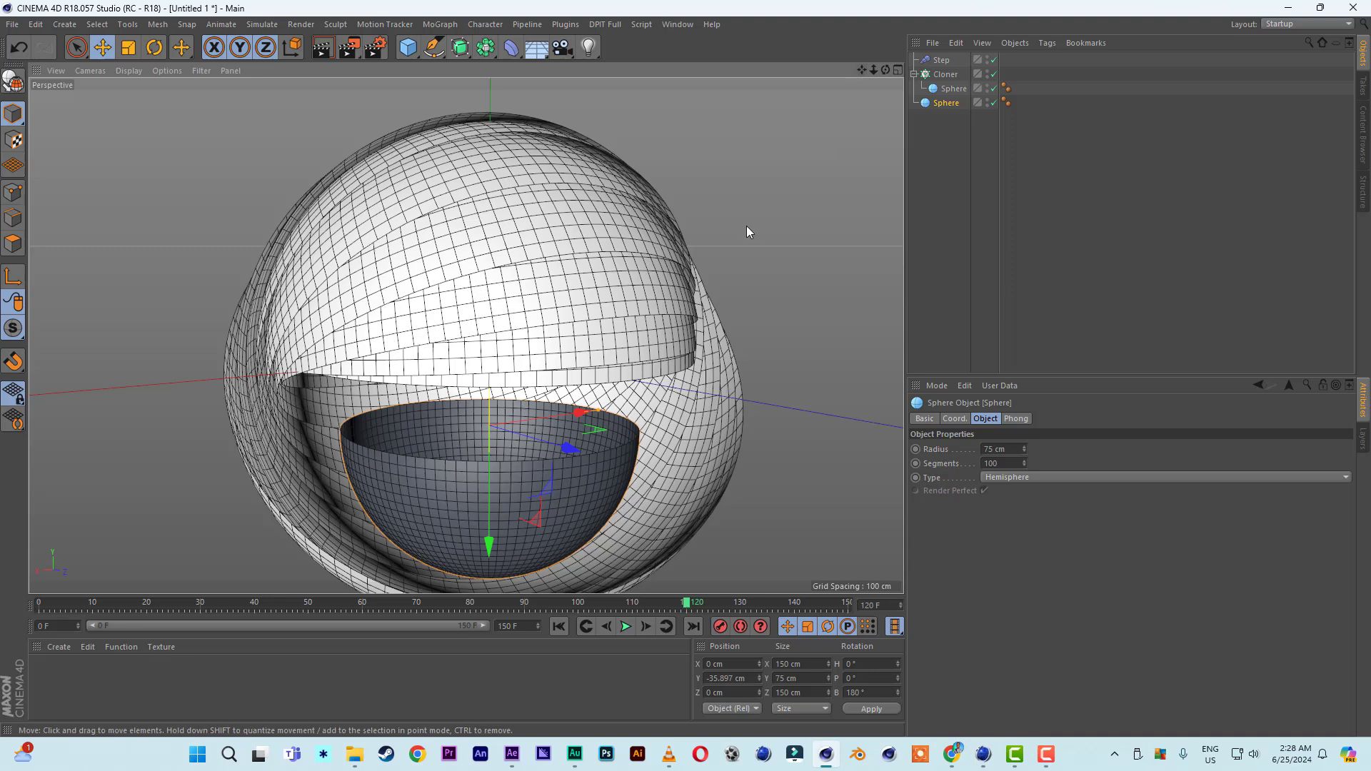
alt+drag(749, 228, 756, 240)
- Rotate the Cloner to 18° pitch and 80° bank, and check the opening in the shells from another angle
click(944, 74)
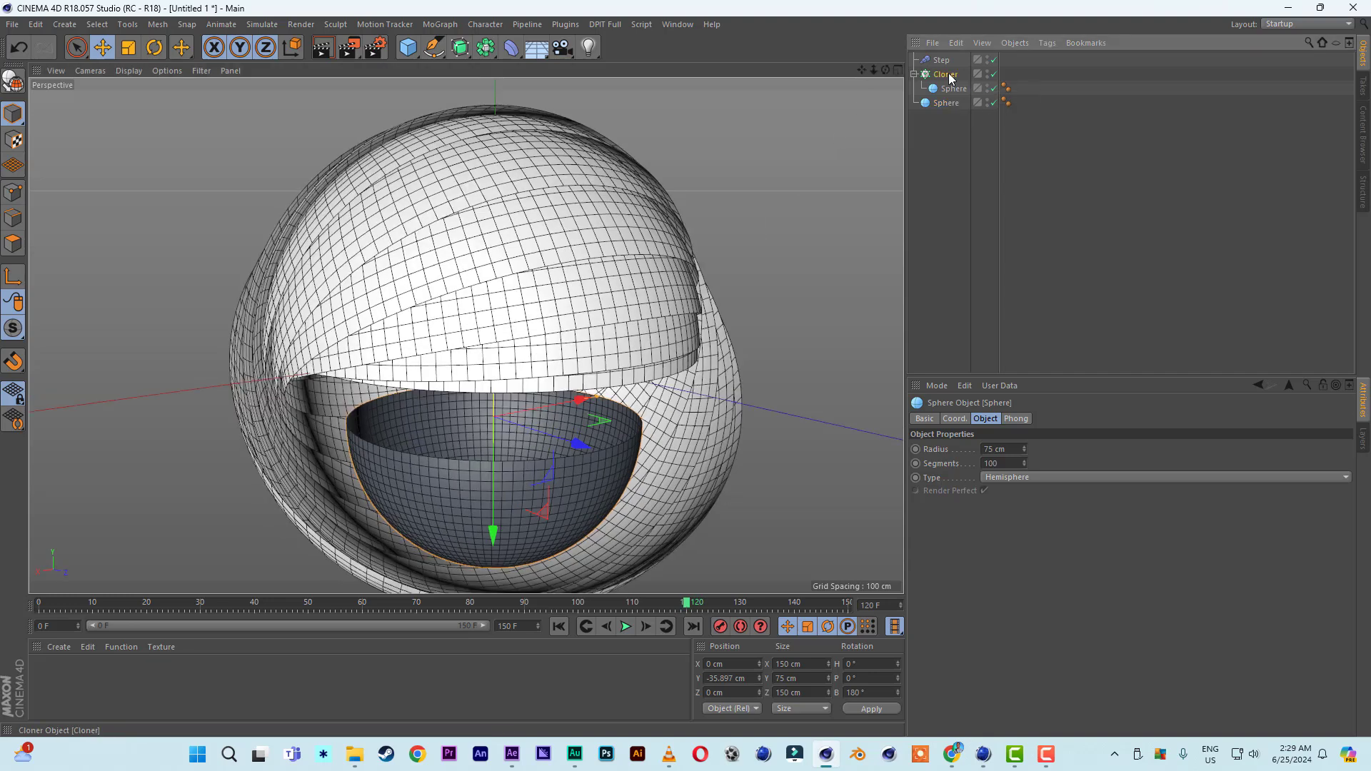
click(973, 420)
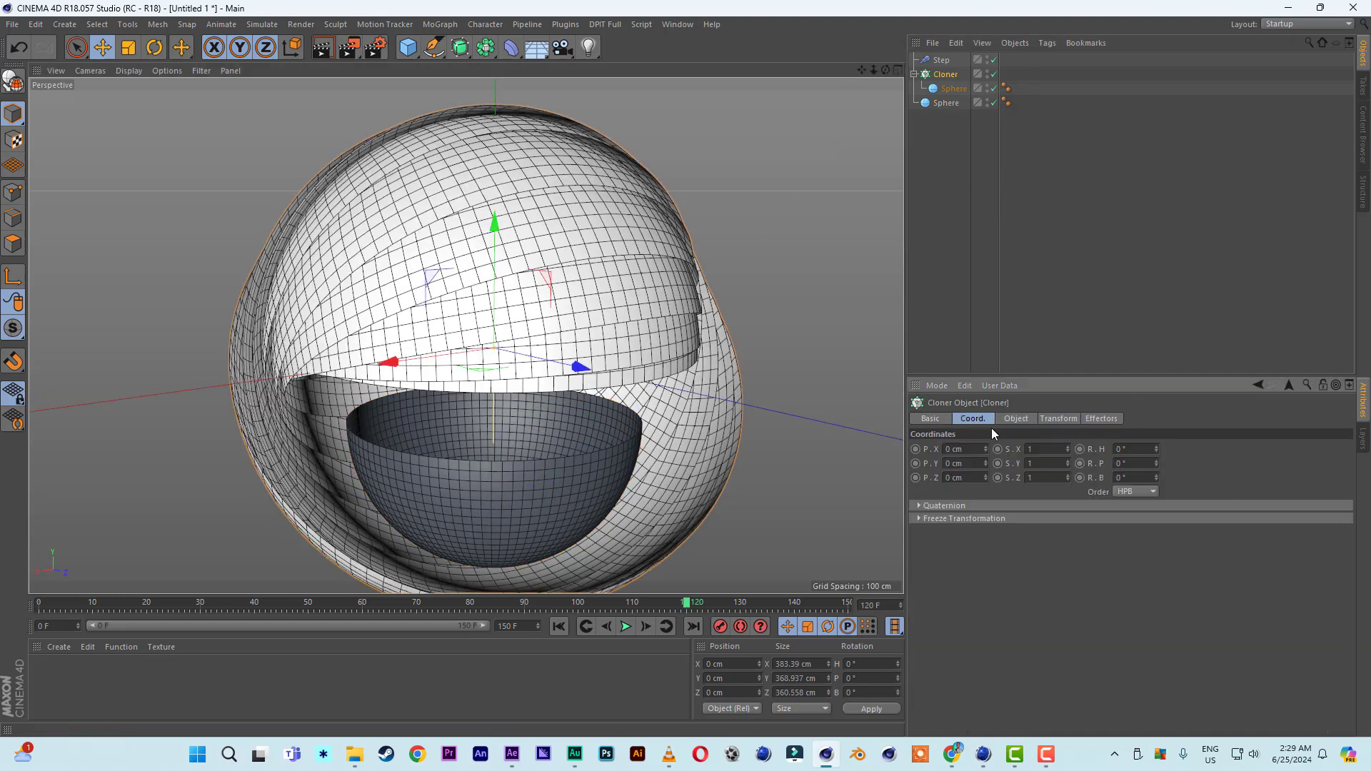
mouse_move(1155, 461)
mouse_down()
mouse_move(1159, 444)
mouse_move(1154, 469)
mouse_up()
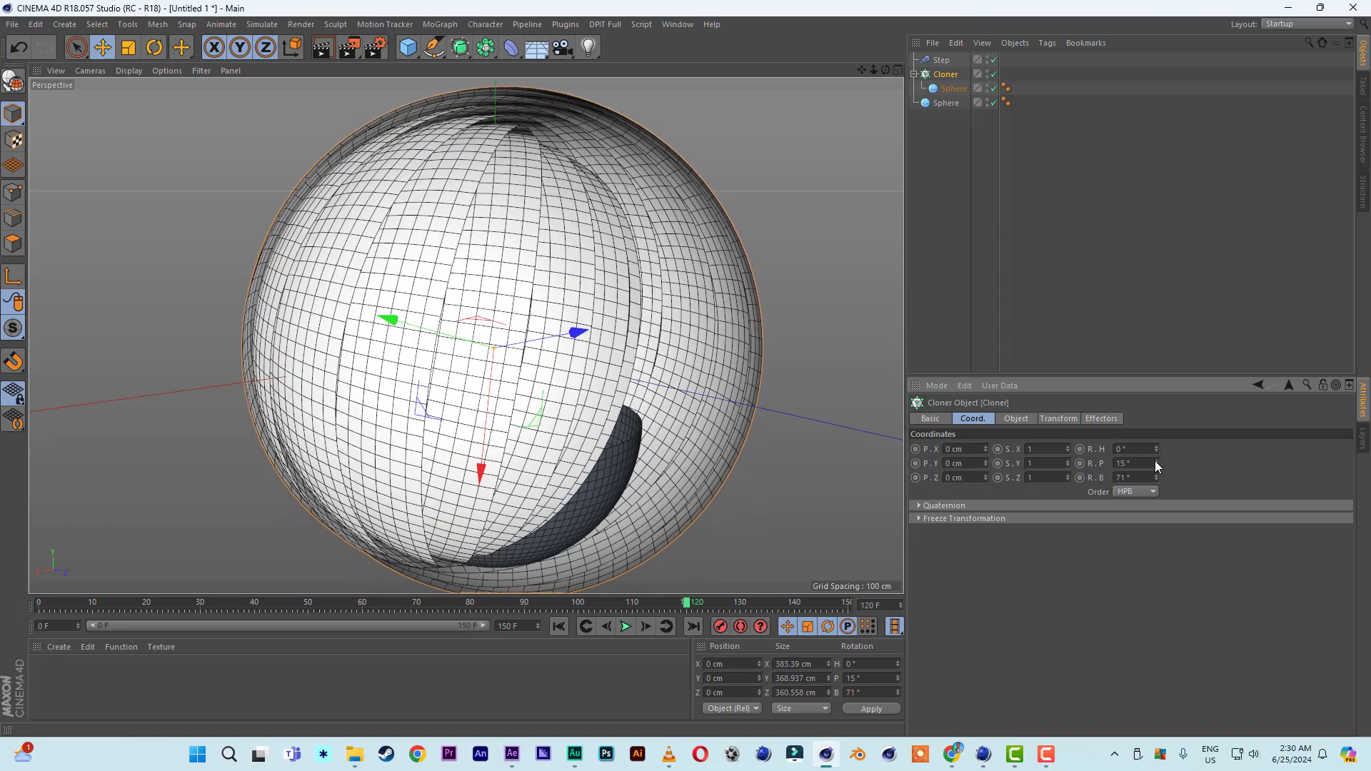
drag(1156, 459, 1157, 474)
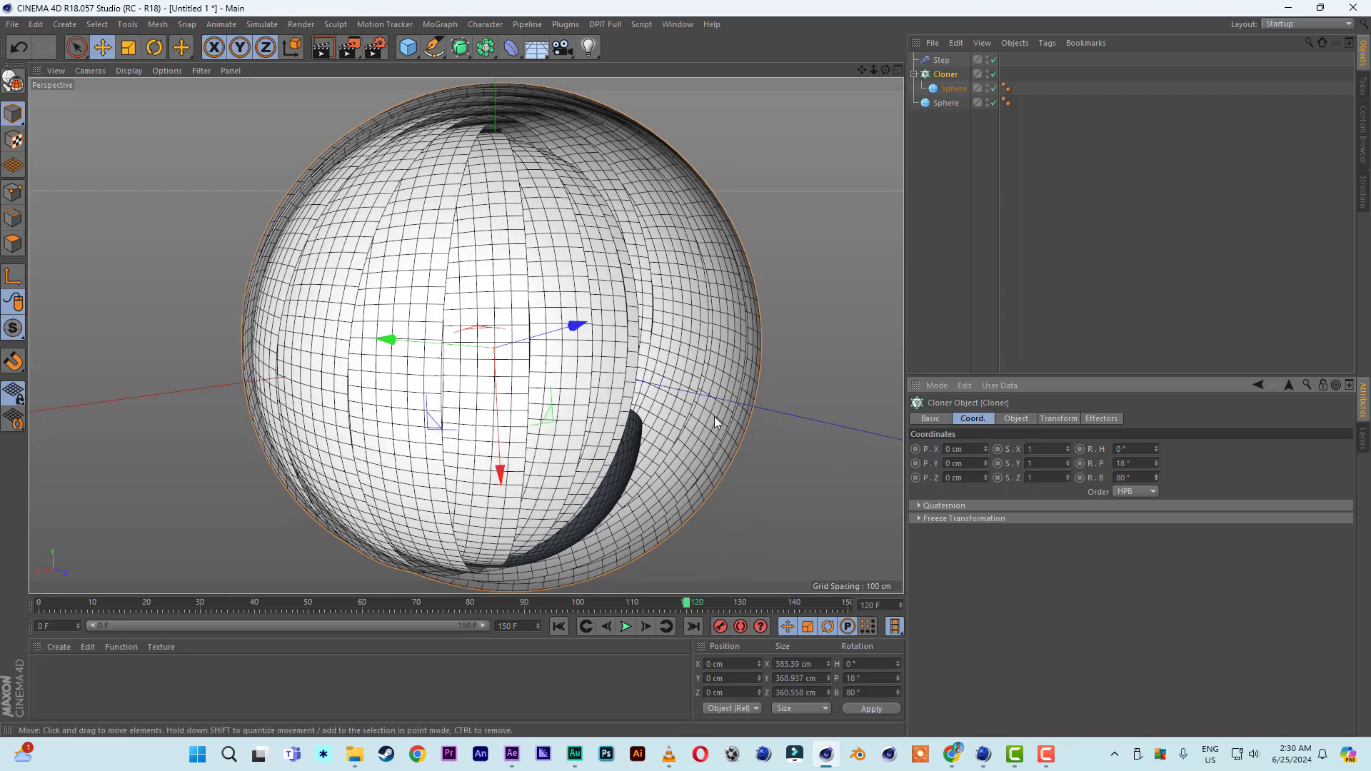
mouse_move(647, 353)
alt+mouse_down()
mouse_move(603, 315)
mouse_move(506, 307)
alt+mouse_up()
drag(862, 70, 701, 74)
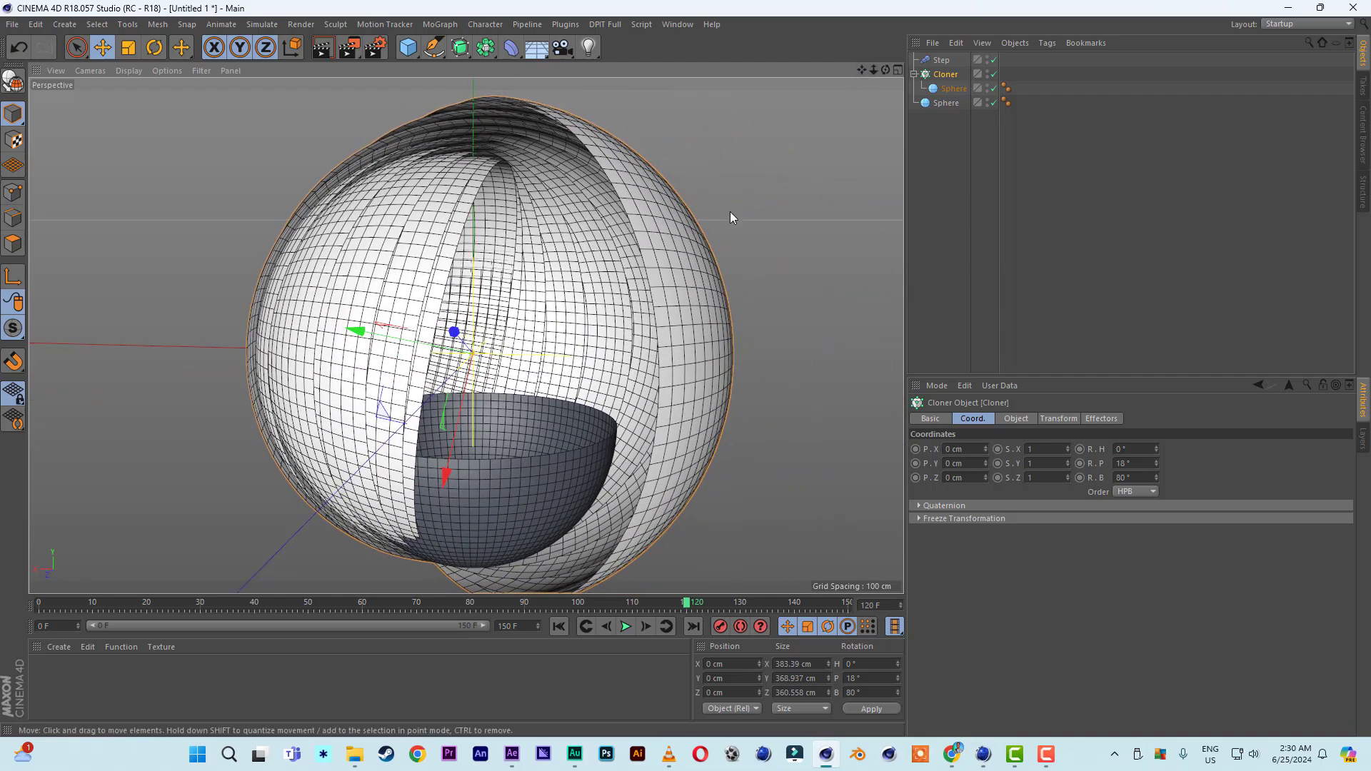
mouse_move(730, 212)
alt+mouse_down()
mouse_move(693, 207)
mouse_move(714, 207)
alt+mouse_up()
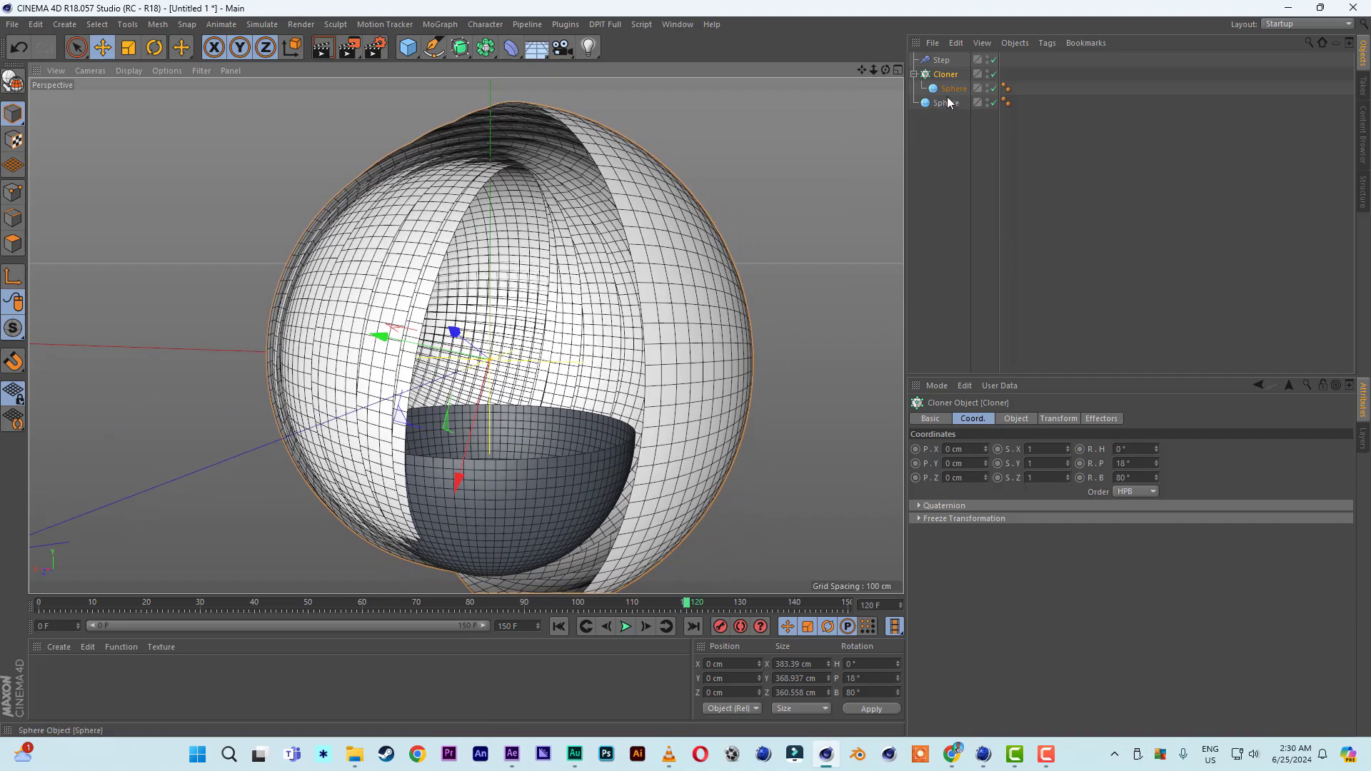
- Replace the separate lowered hemisphere with a fresh duplicate of the cloned Sphere placed outside the Cloner
click(946, 103)
key(Delete)
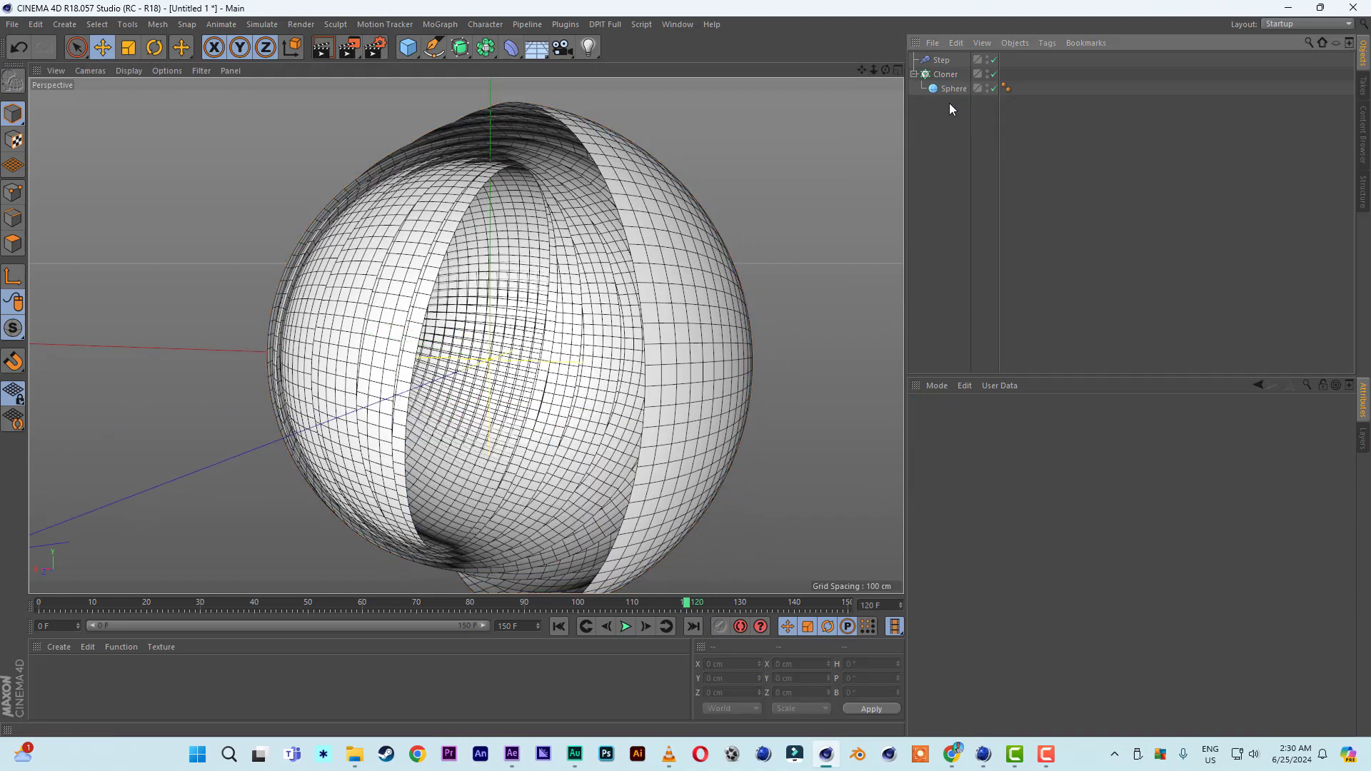
click(950, 90)
ctrl+drag(953, 88, 948, 136)
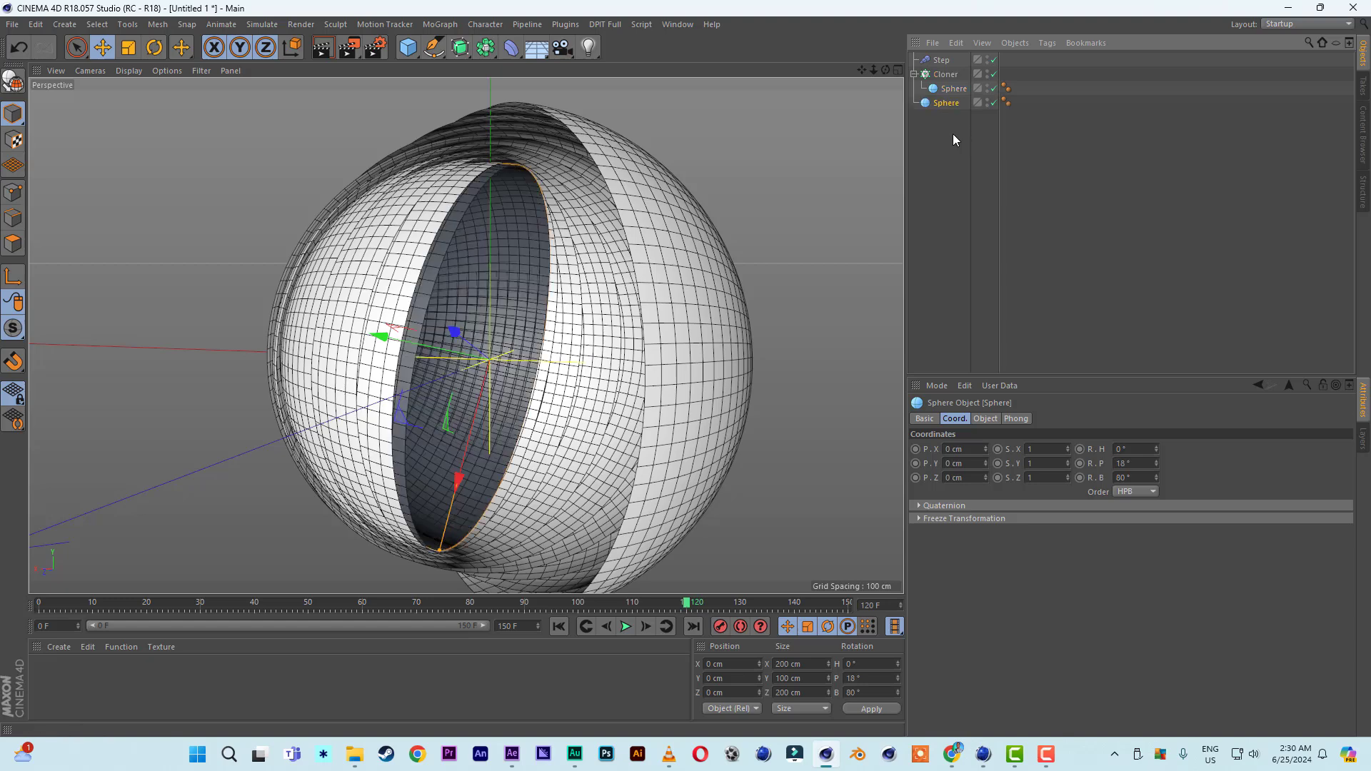
- Set the new hemisphere copy's radius to 70 cm
click(990, 420)
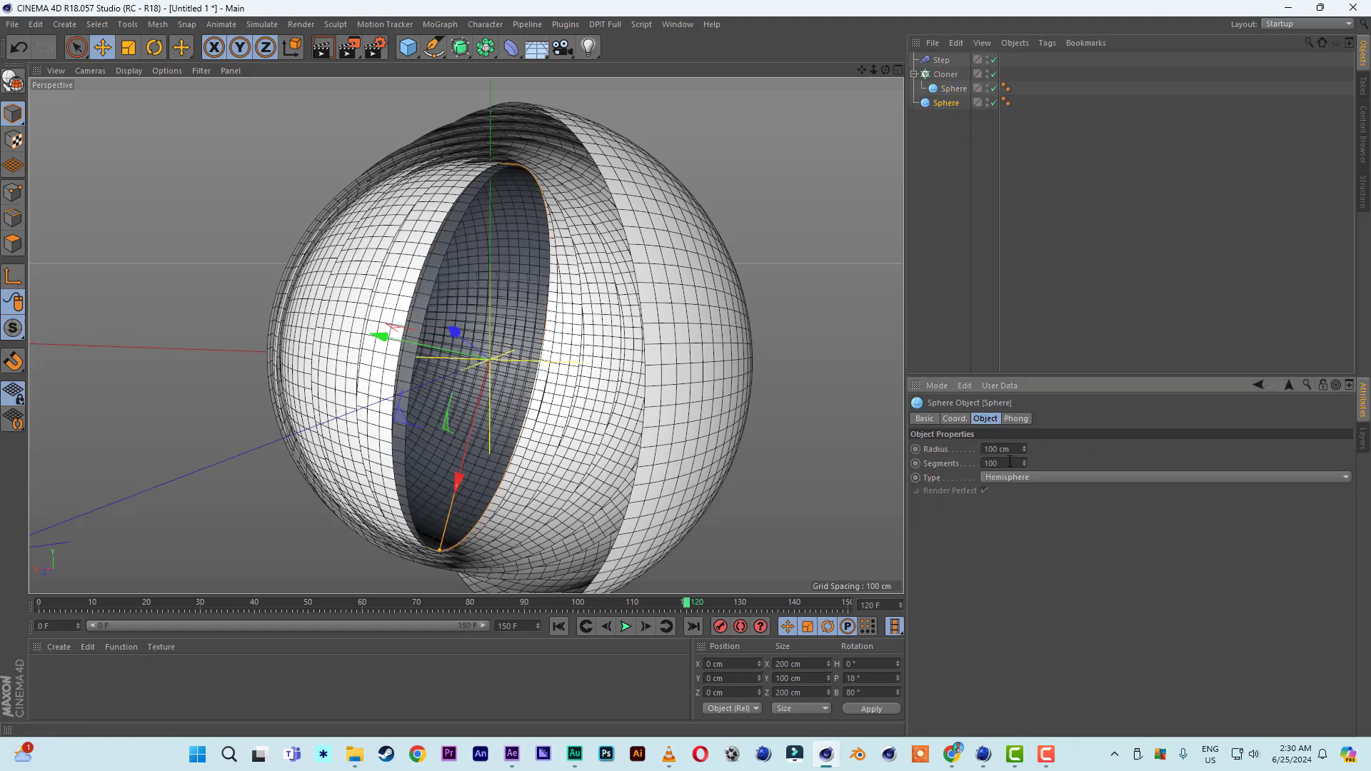
double_click(999, 449)
text(70)
key(Return)
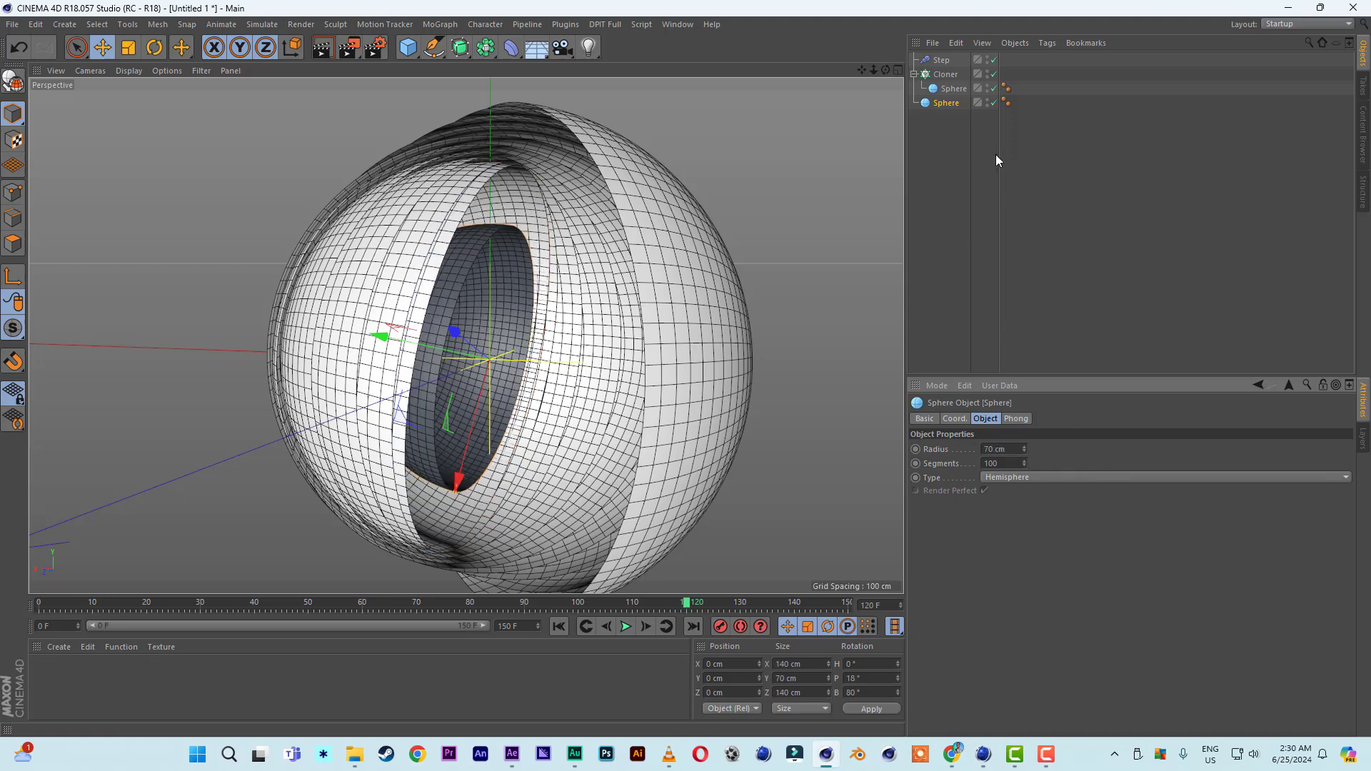
- Set the hemisphere copy's rotation to 0° pitch and 180° bank
click(960, 420)
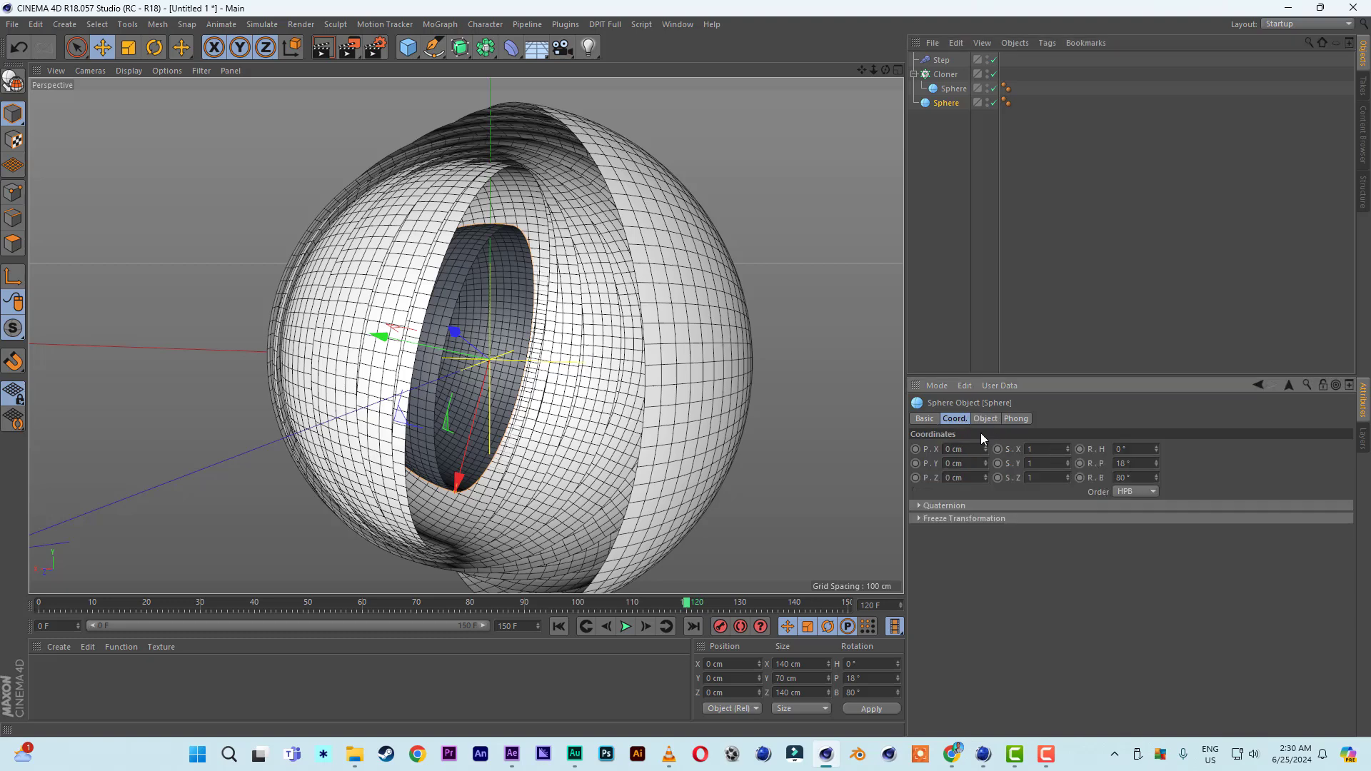
click(1143, 465)
text(0)
key(Tab)
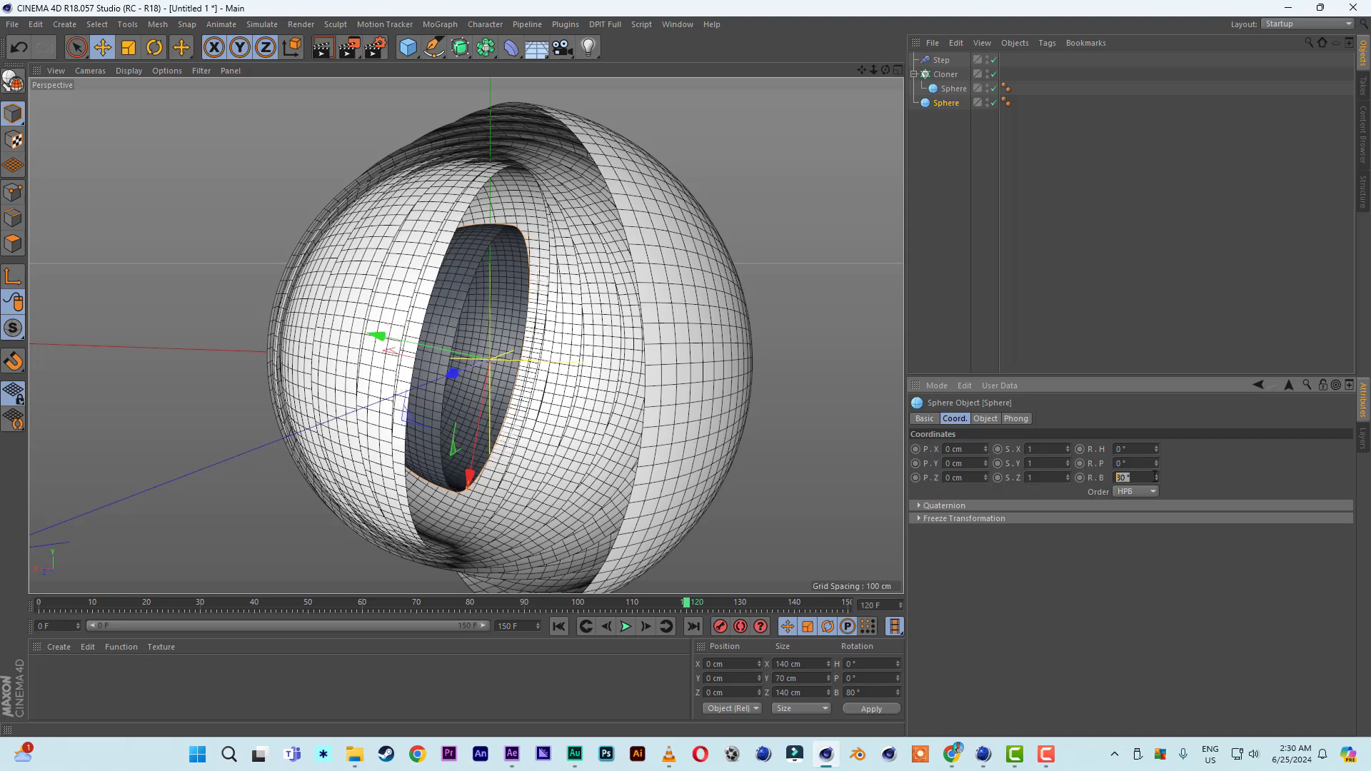
text(0)
key(Return)
drag(1158, 477, 1160, 478)
double_click(1136, 477)
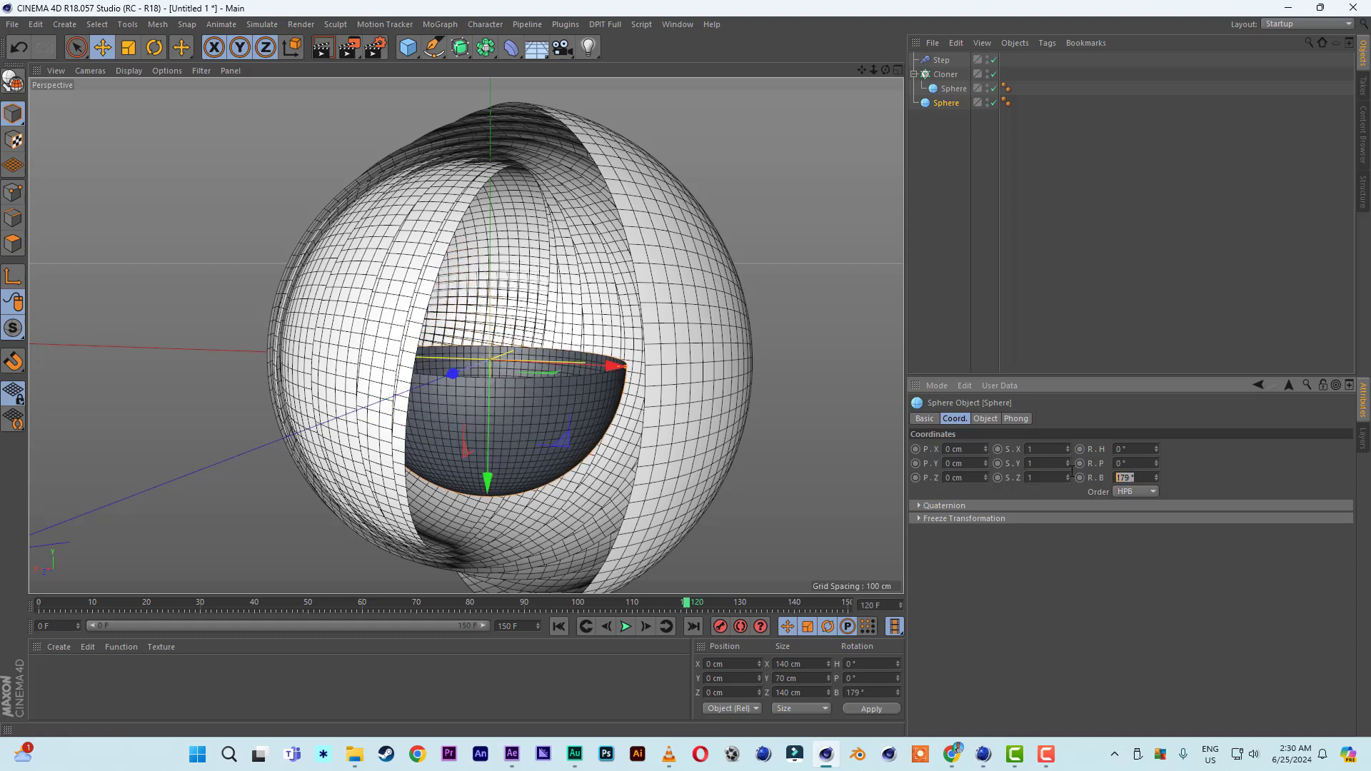
text(180)
key(Return)
- Set the flipped inner hemisphere's radius to 80 cm
click(986, 420)
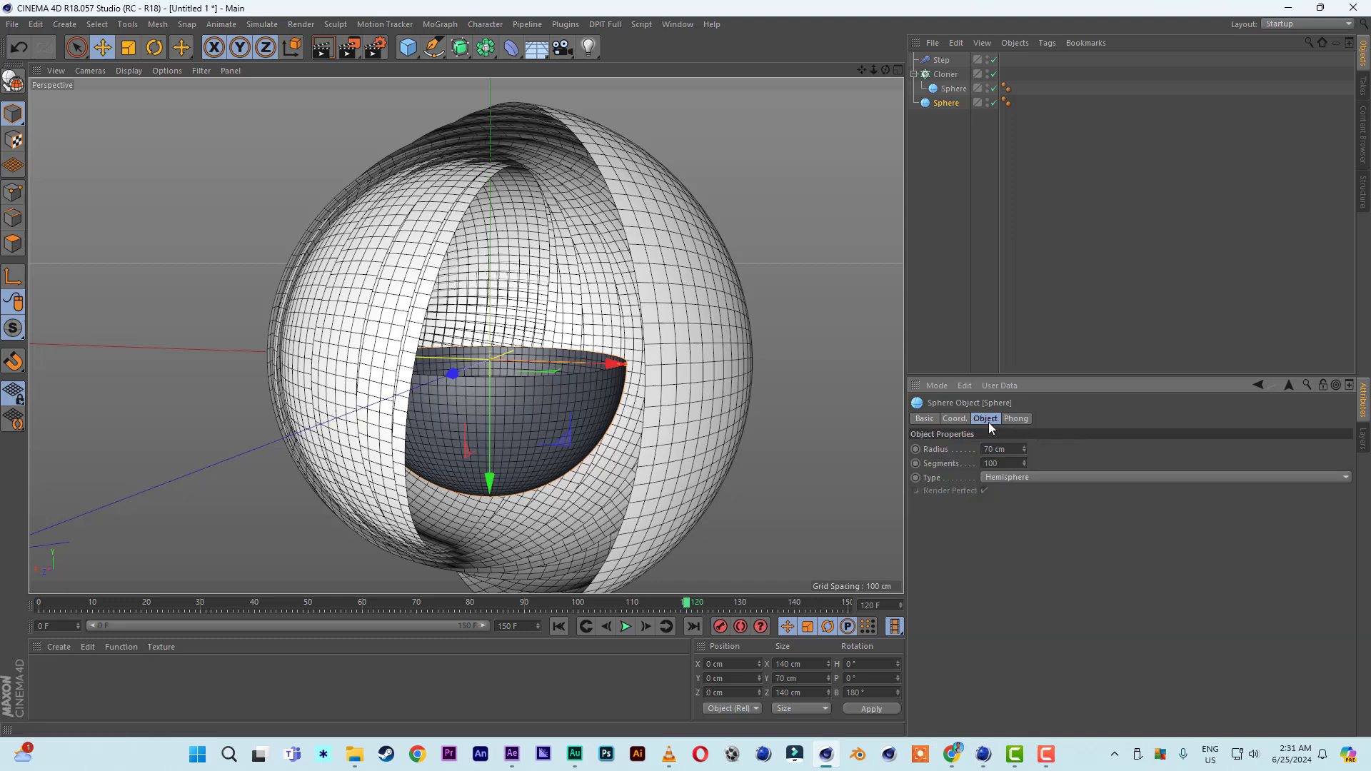
double_click(1000, 449)
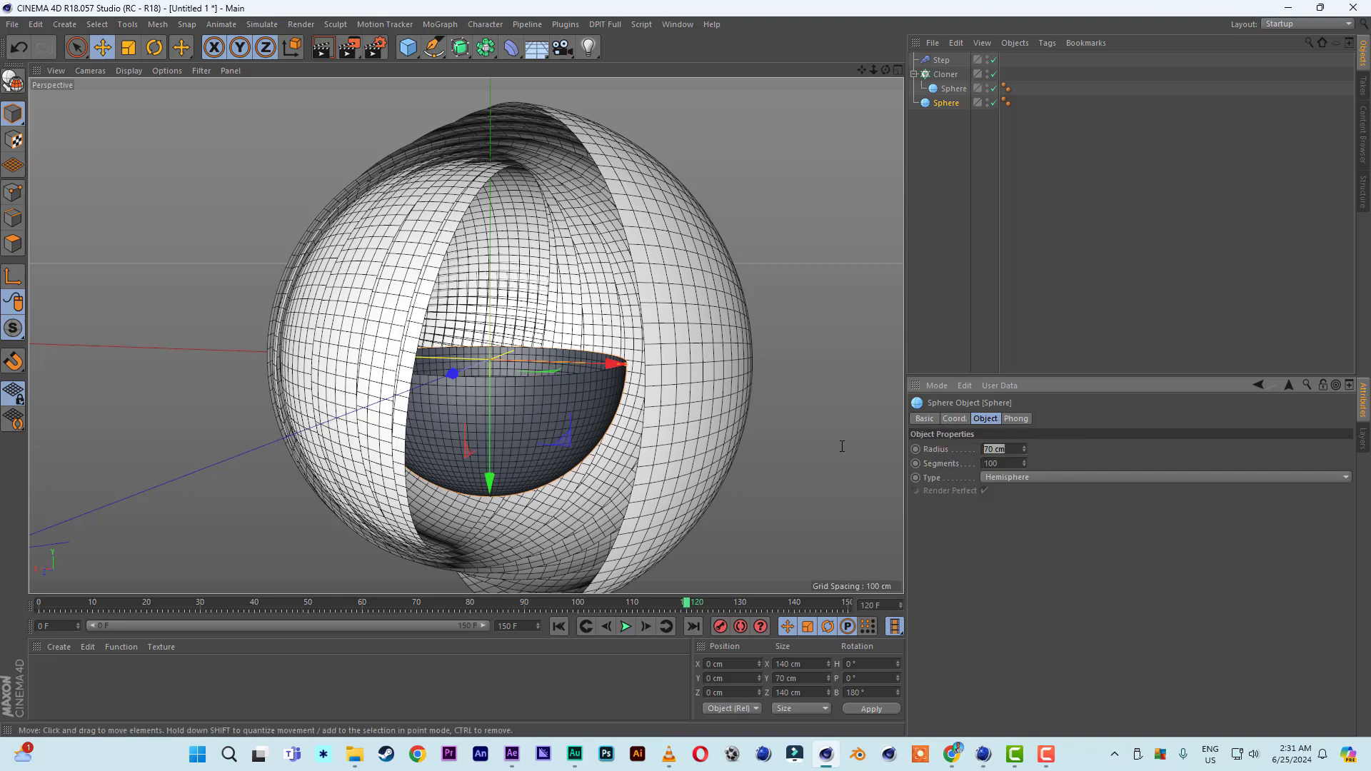
text(80)
key(Return)
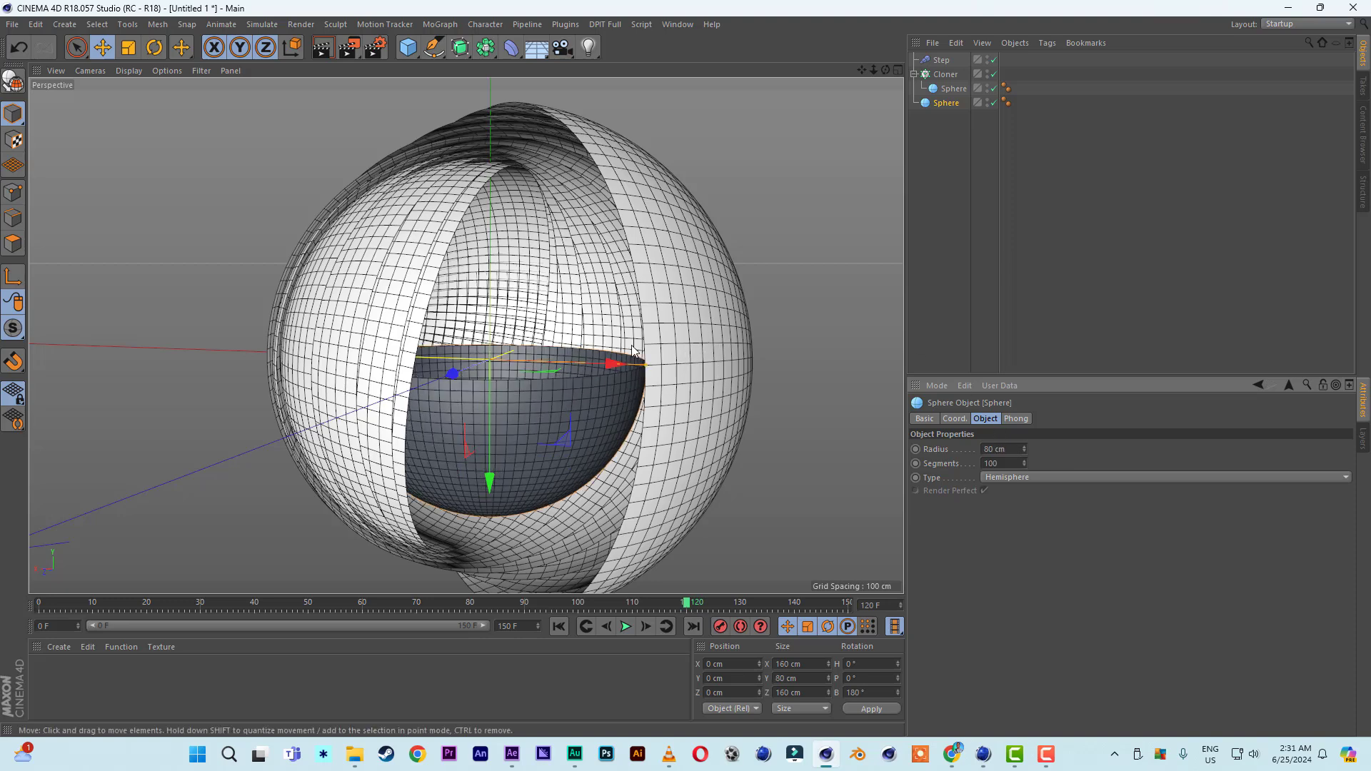
- Add a Disc with an outer radius of 80 cm to cap the open top of the inner hemisphere
scroll(632, 350, up, 3)
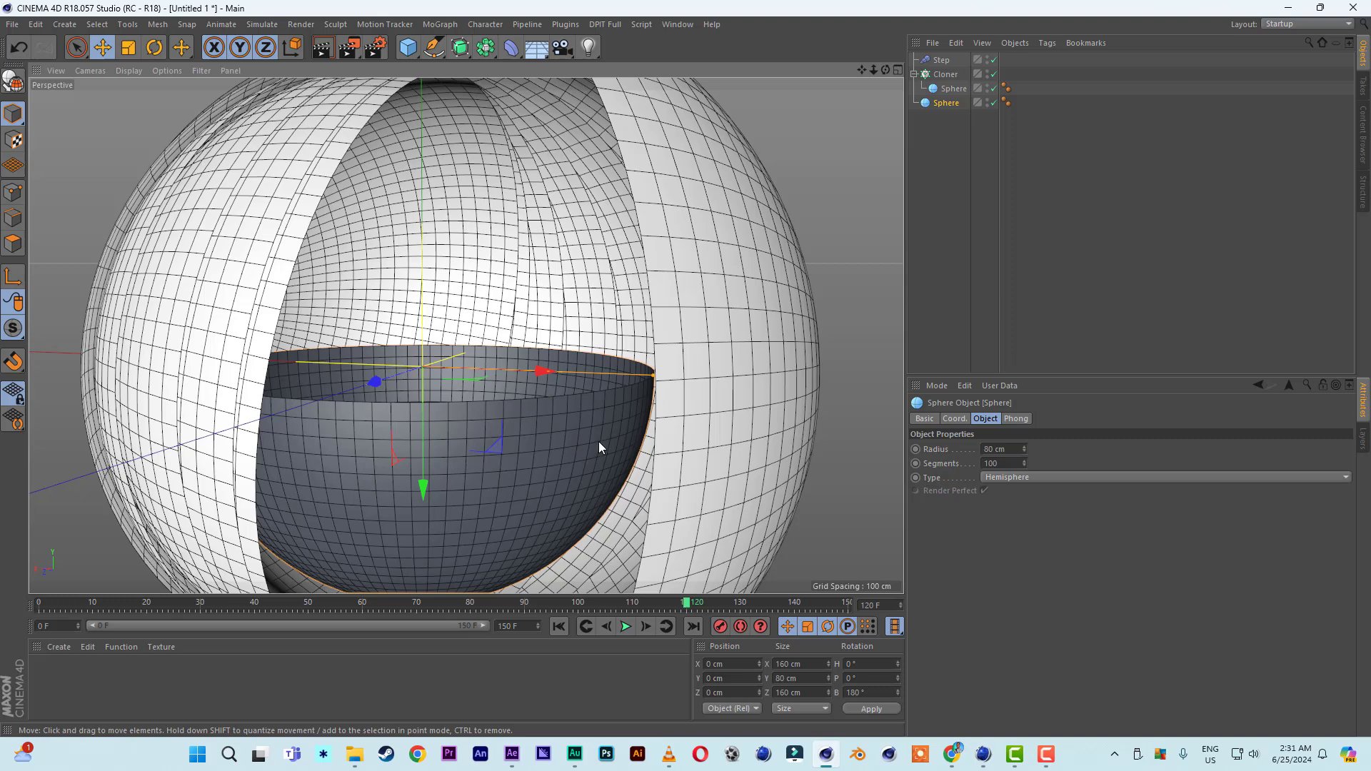
click(413, 57)
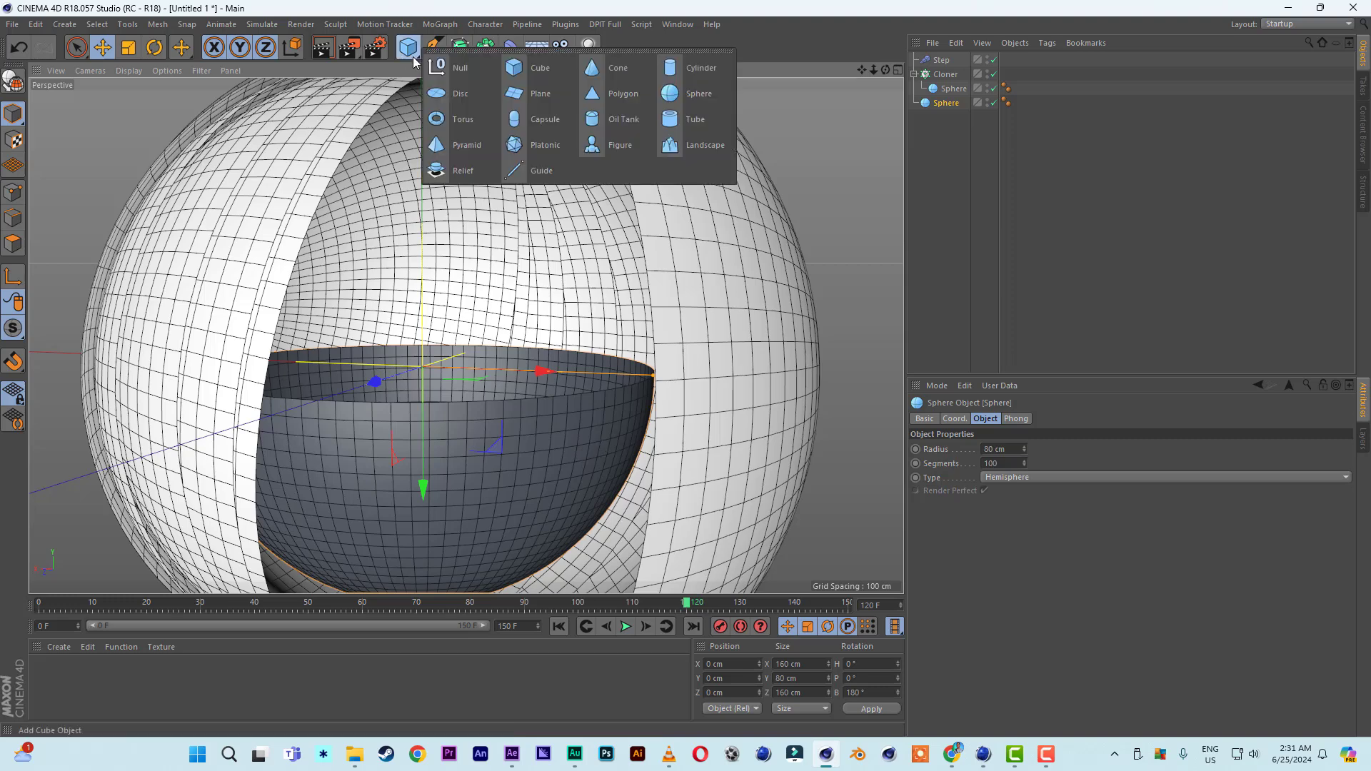
click(472, 97)
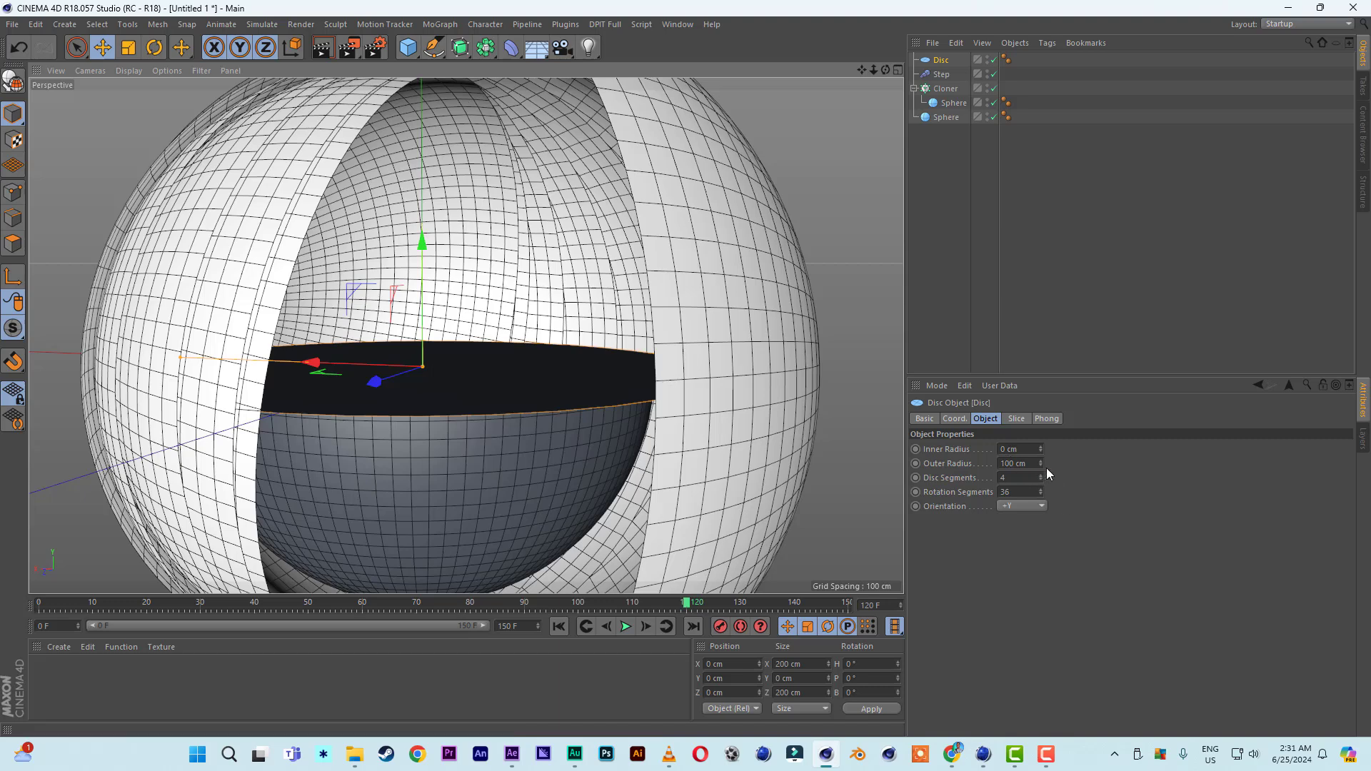
drag(1041, 466, 1041, 465)
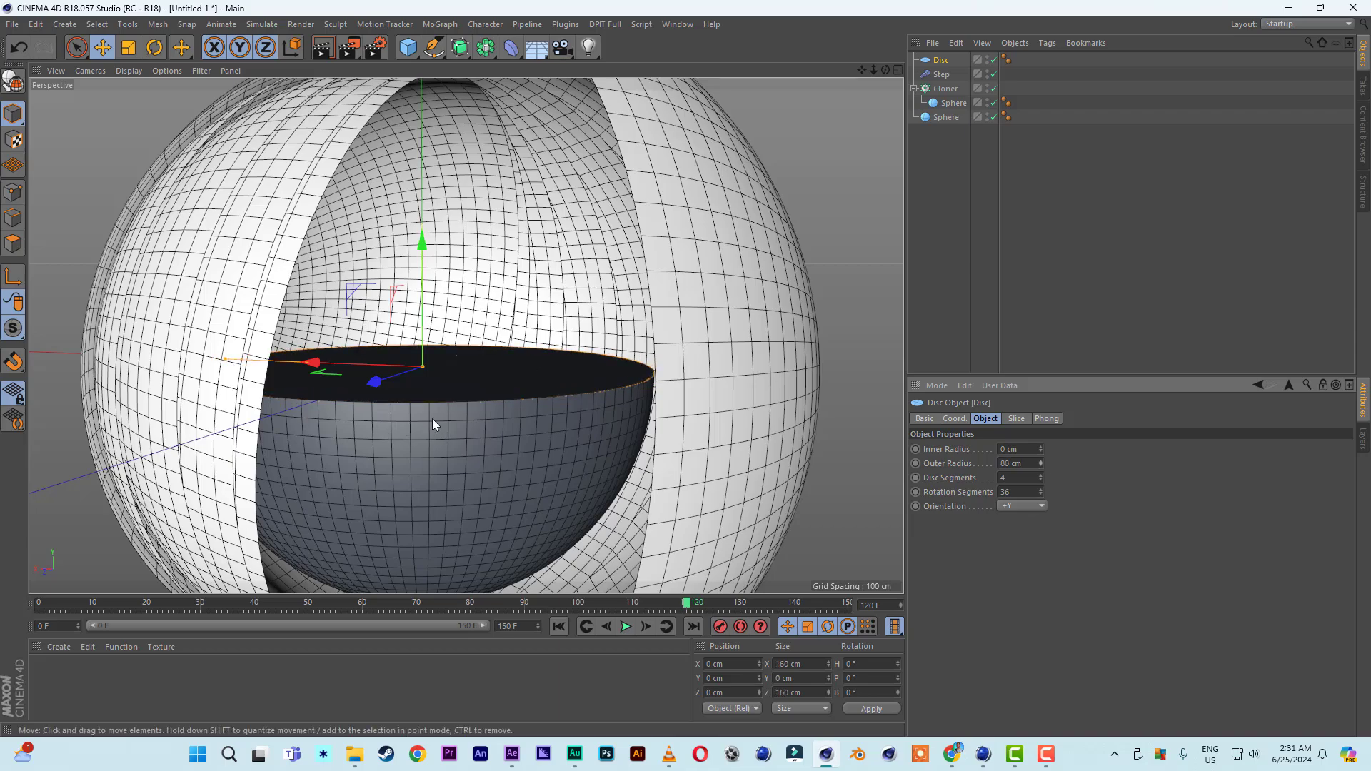
alt+drag(432, 424, 731, 254)
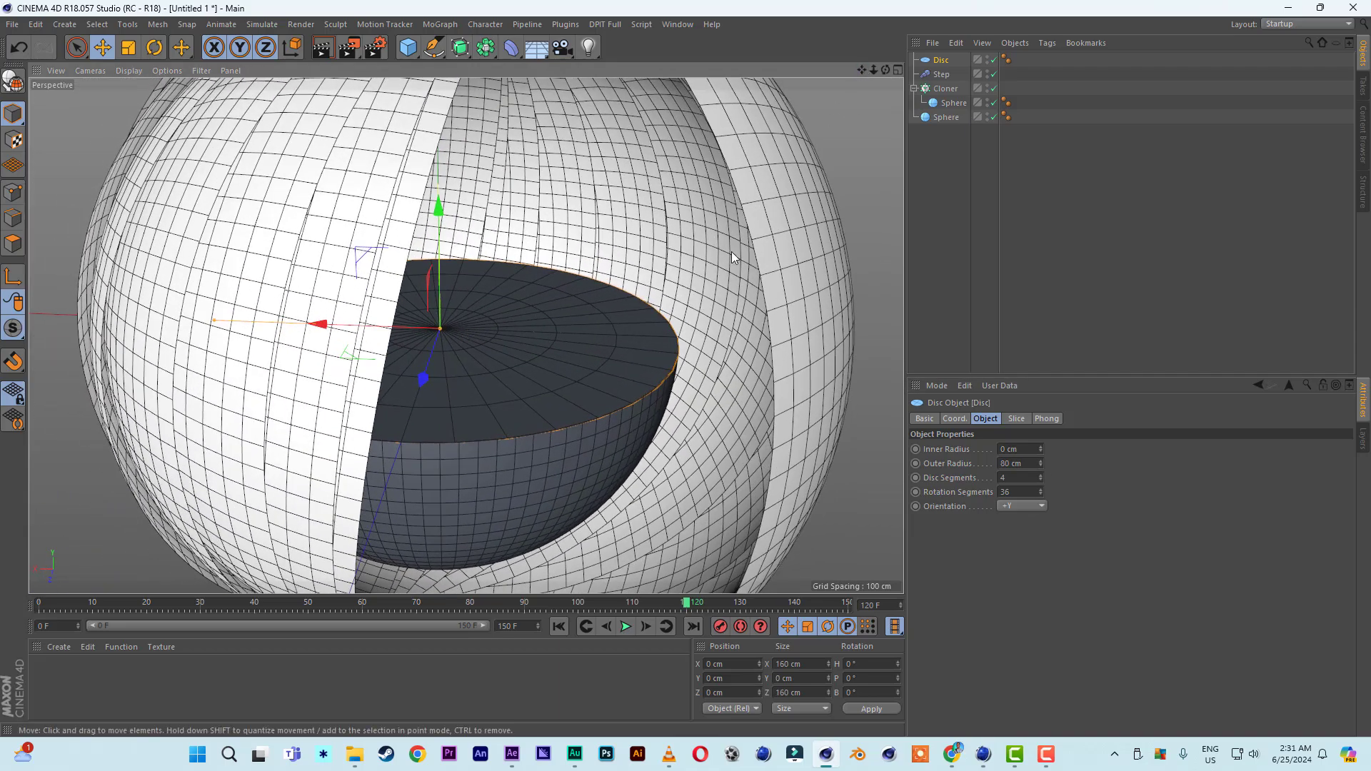
scroll(701, 267, down, 3)
scroll(701, 267, up, 1)
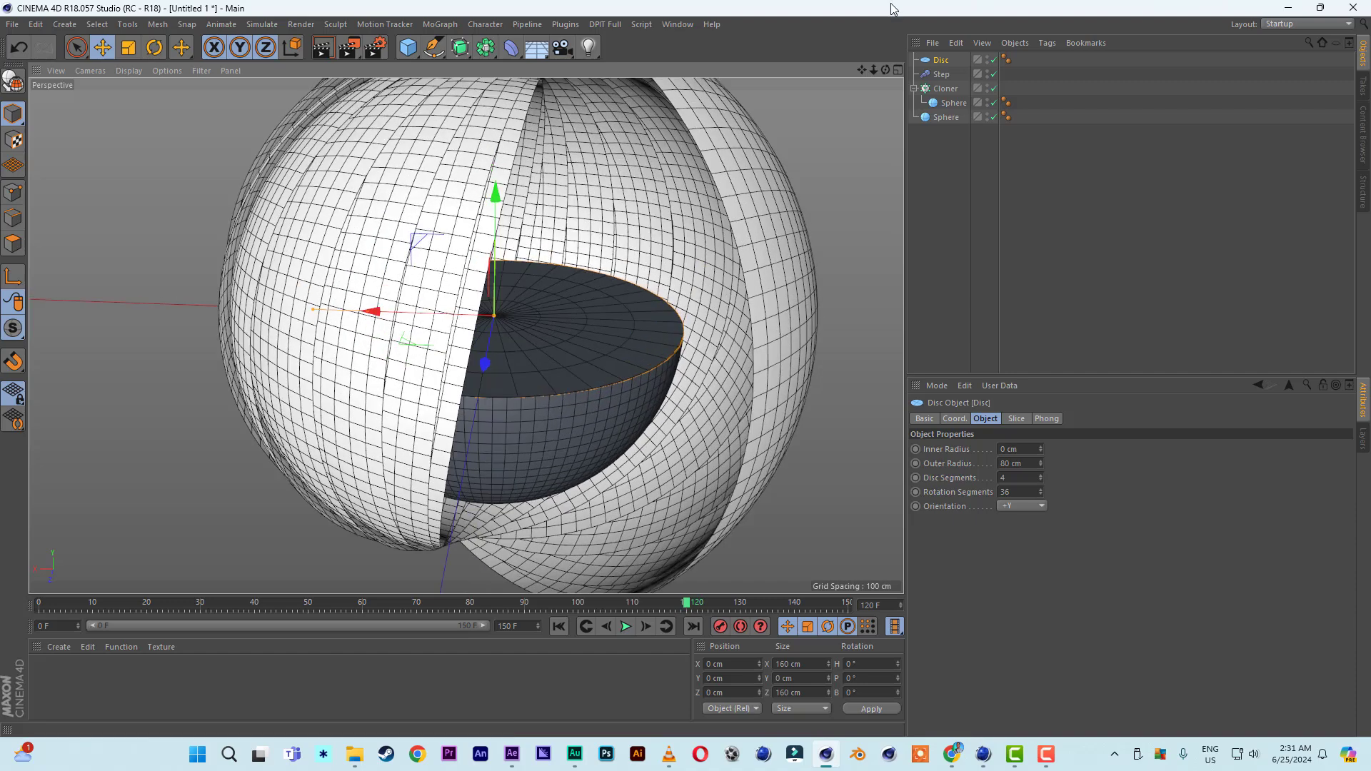
drag(861, 69, 810, 67)
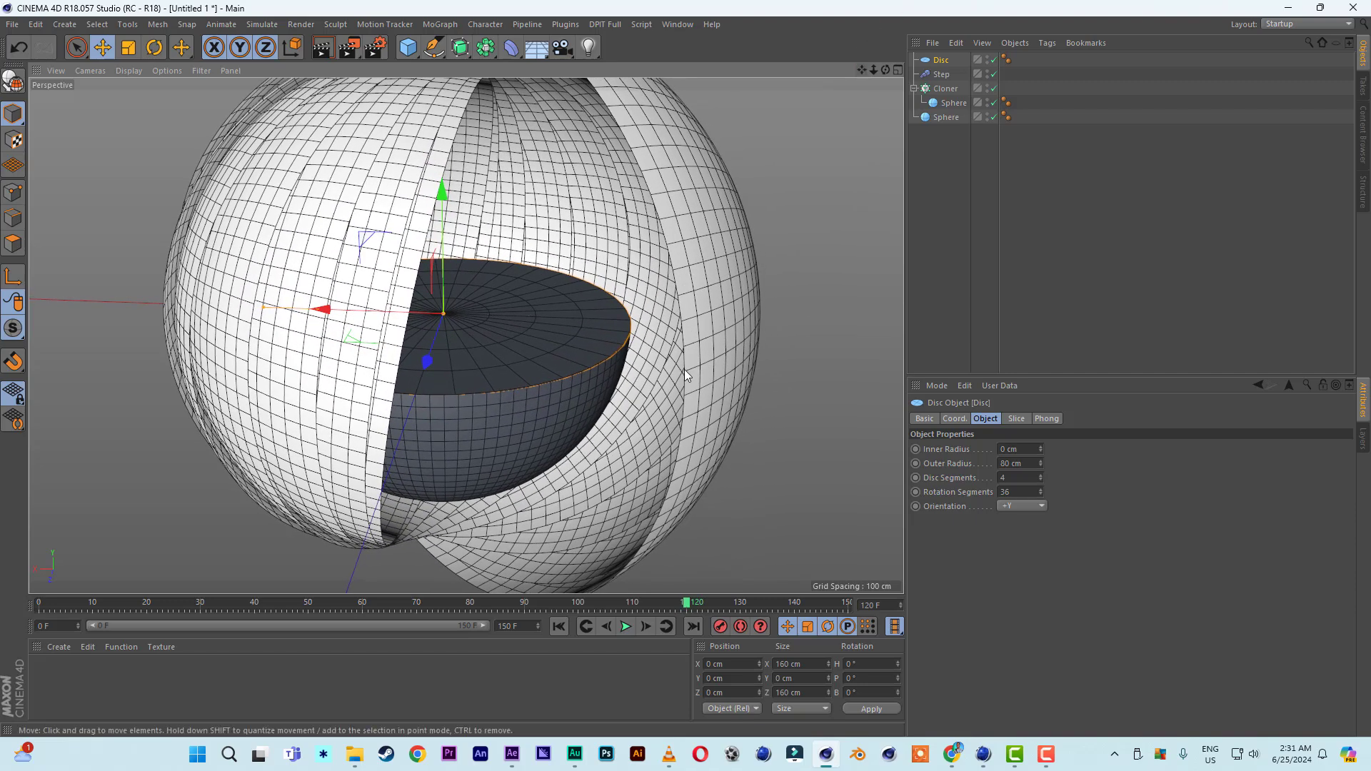
- Duplicate the flipped inner hemisphere and set the copy's radius to 83 cm
click(944, 120)
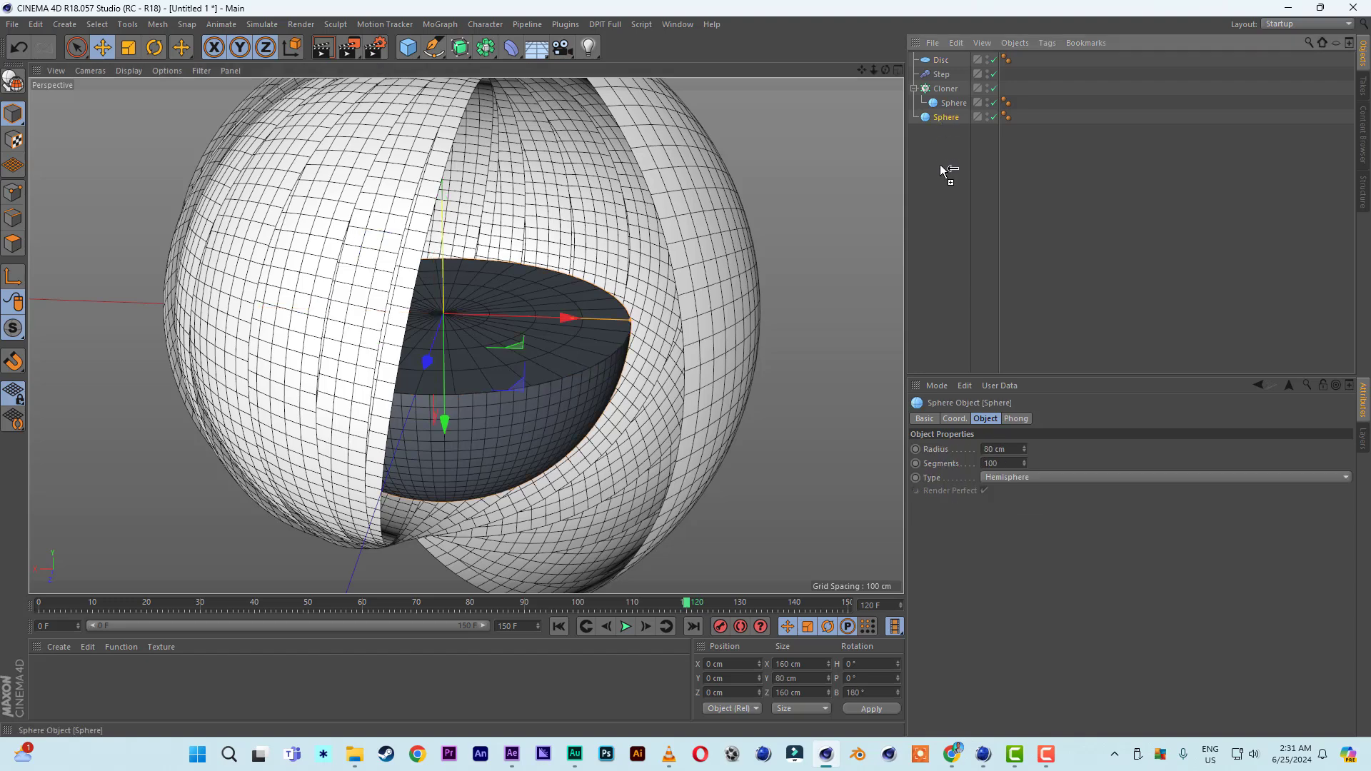
ctrl+drag(940, 168, 941, 170)
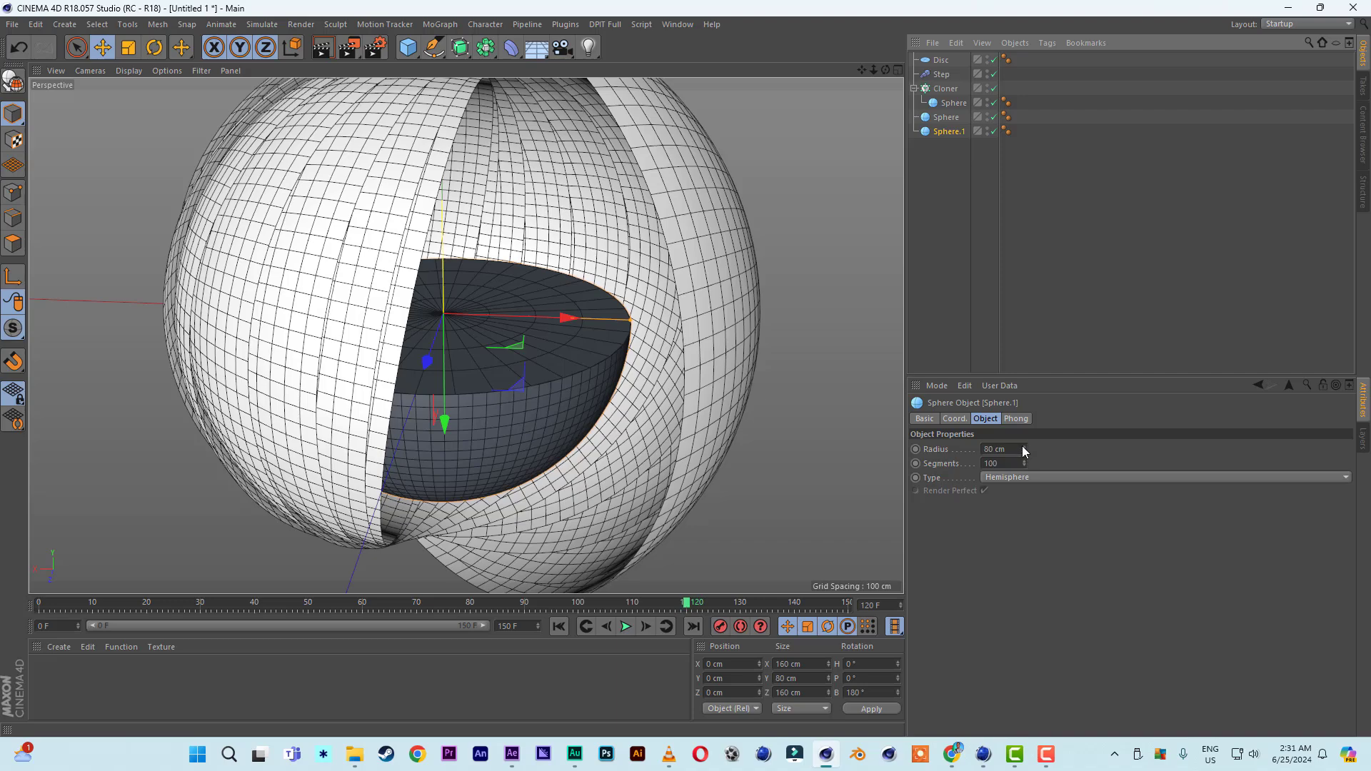
drag(1021, 448, 1022, 444)
click(954, 419)
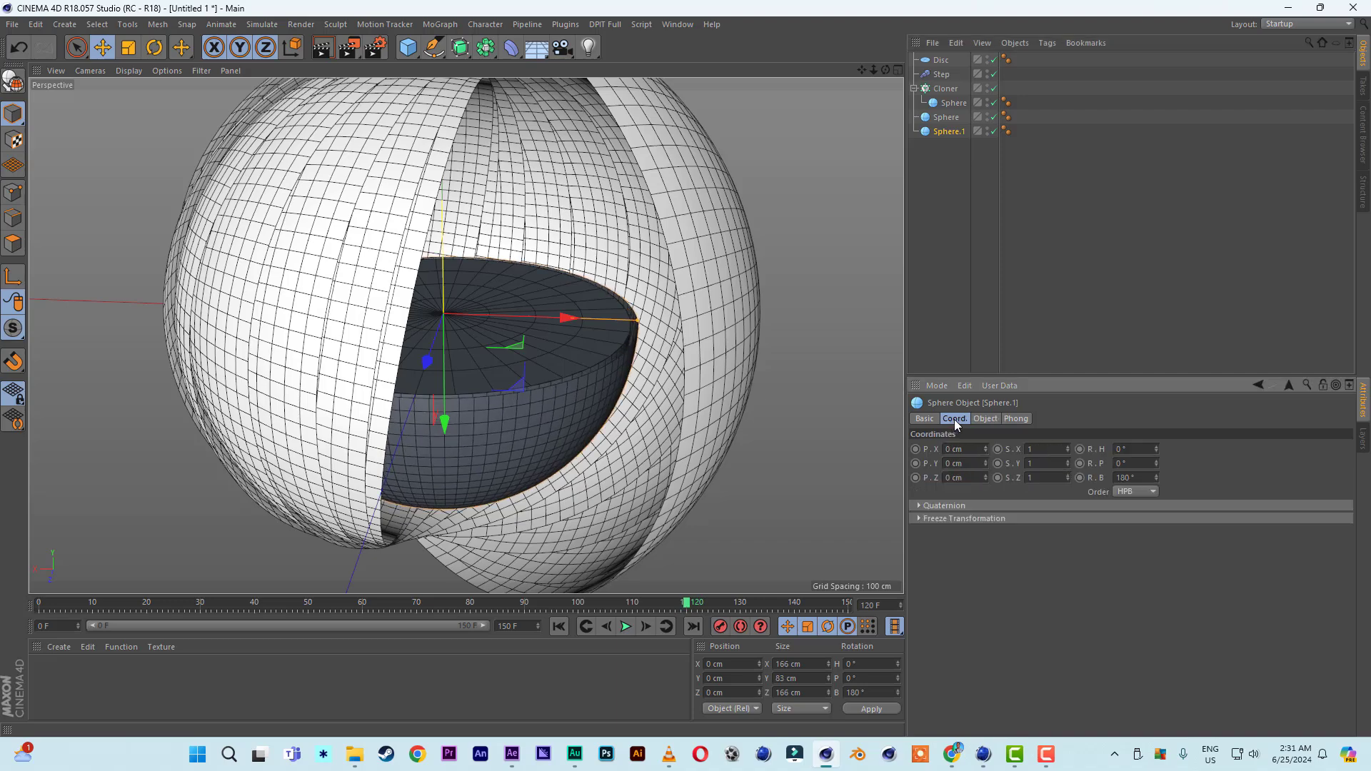
- Rotate the outer 83 cm hemisphere copy to a heading of -56° and a bank of 126°
alt+drag(664, 338, 714, 250)
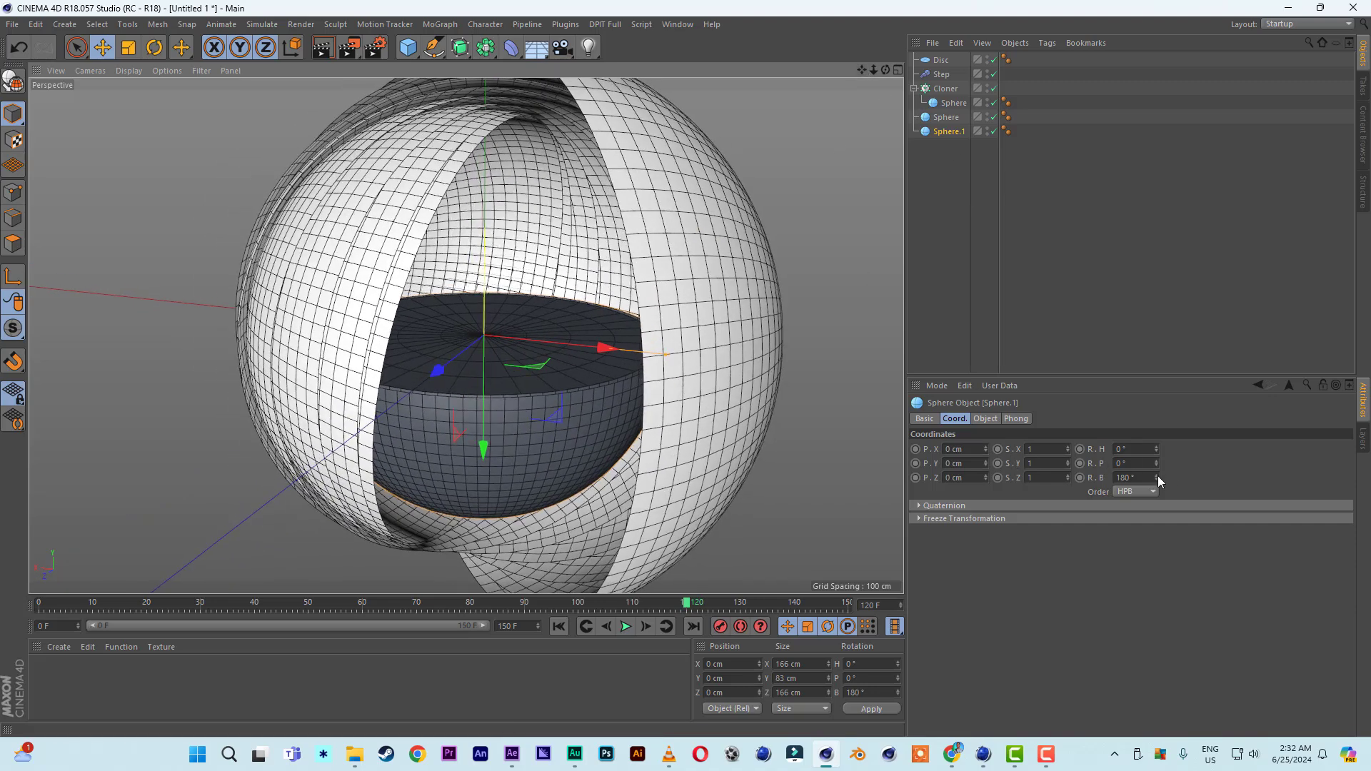
drag(1157, 480, 1156, 452)
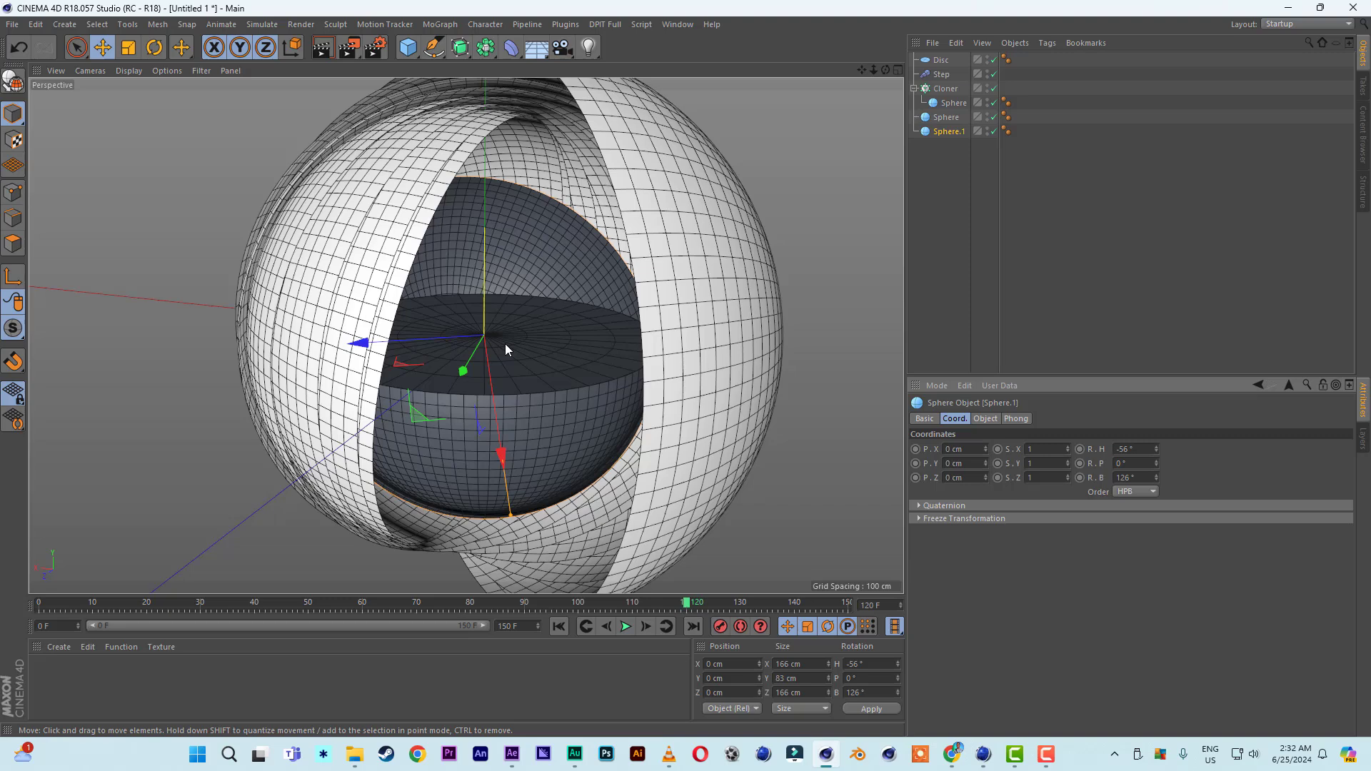
click(944, 188)
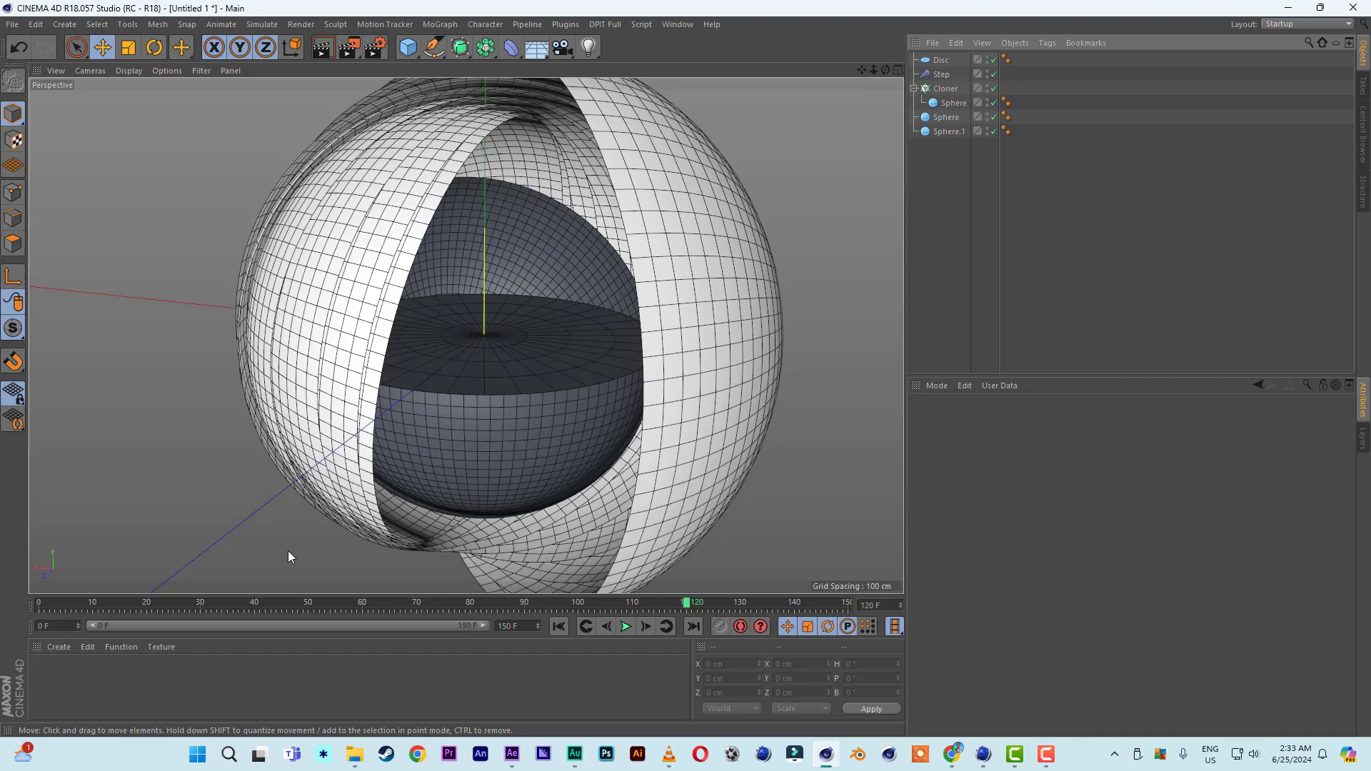
- Create a yellow-orange material with color H 45°, S 100%, V 100% and assign it to the Cloner
double_click(65, 682)
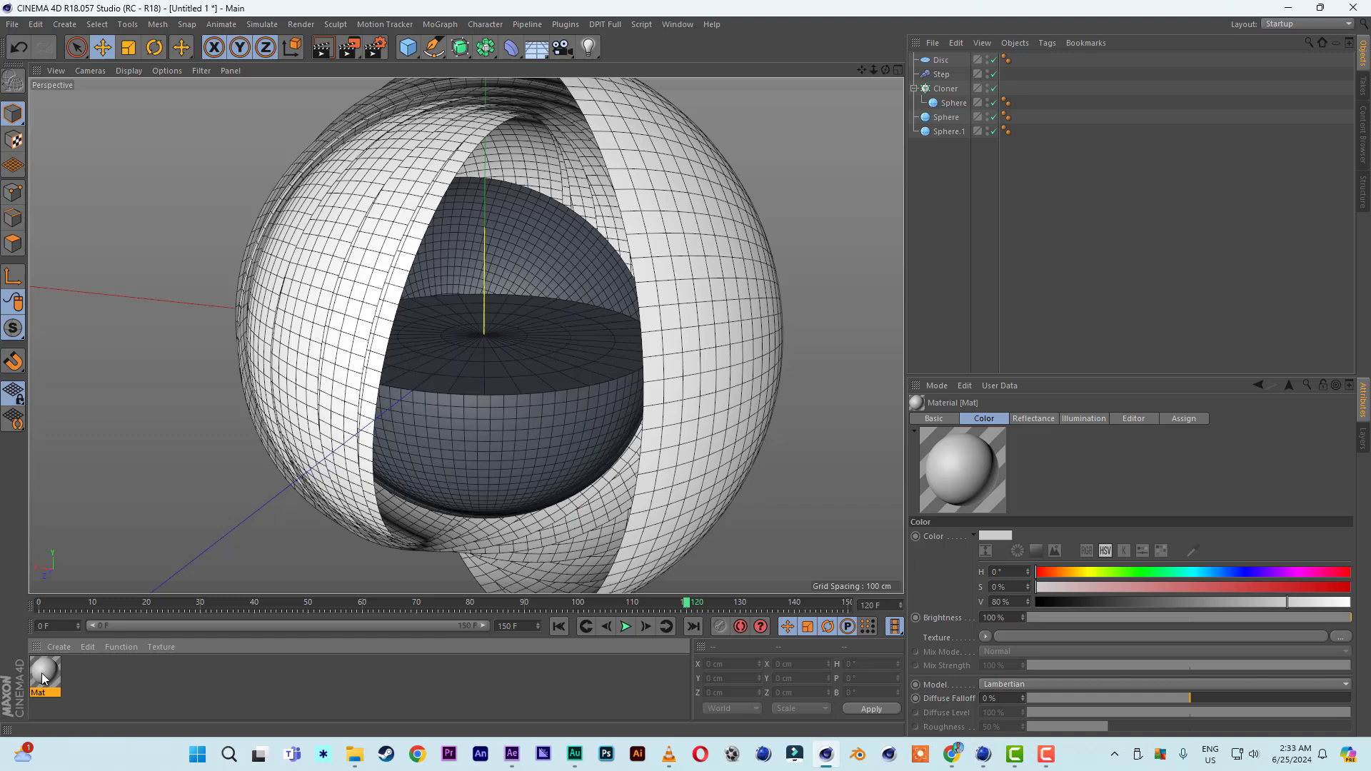
double_click(42, 673)
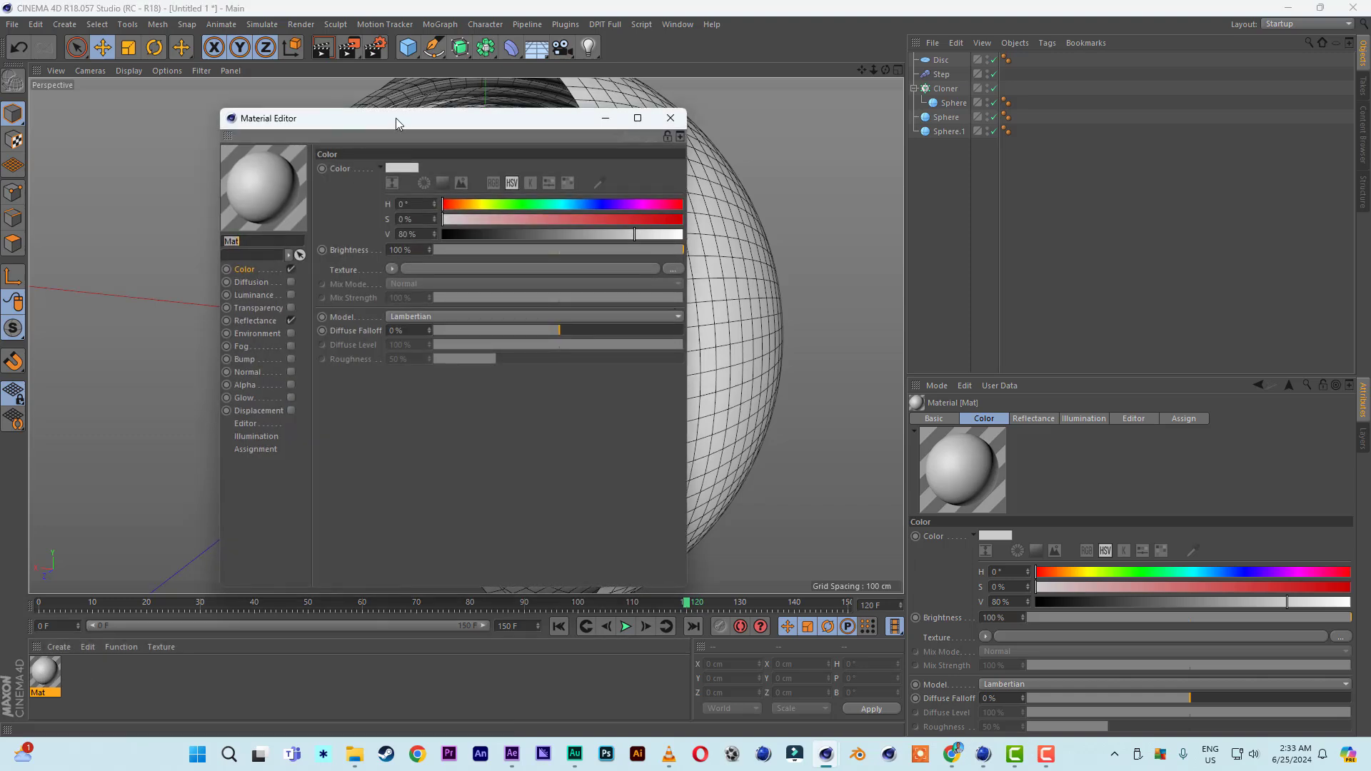
drag(395, 118, 660, 109)
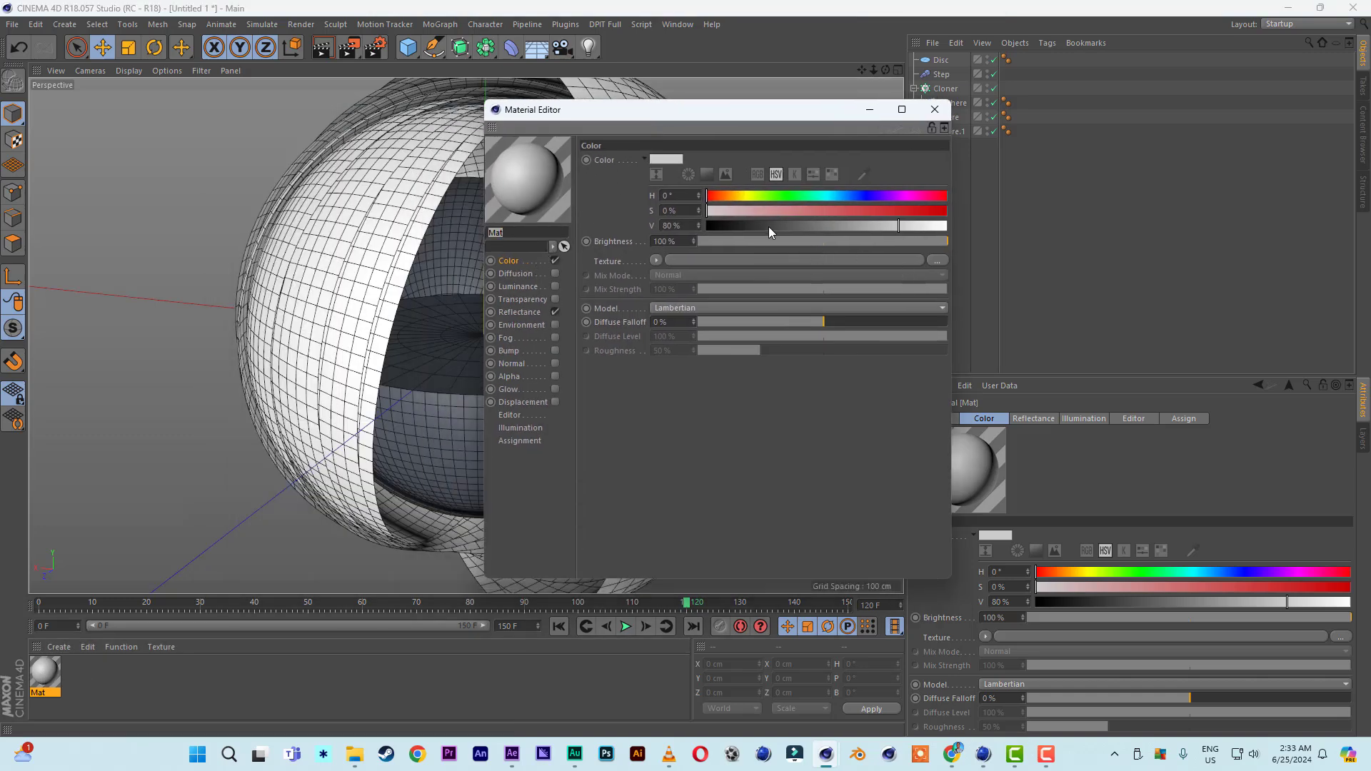
click(741, 199)
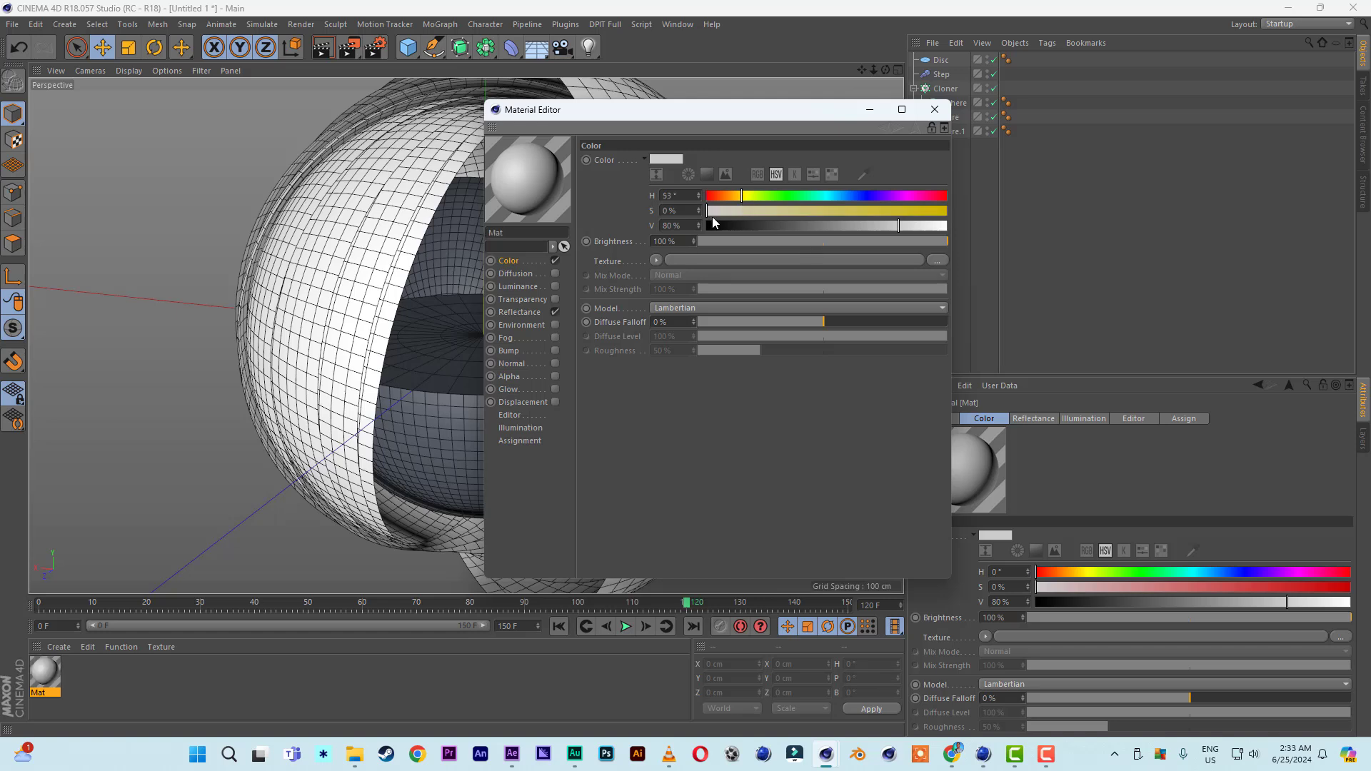
click(667, 158)
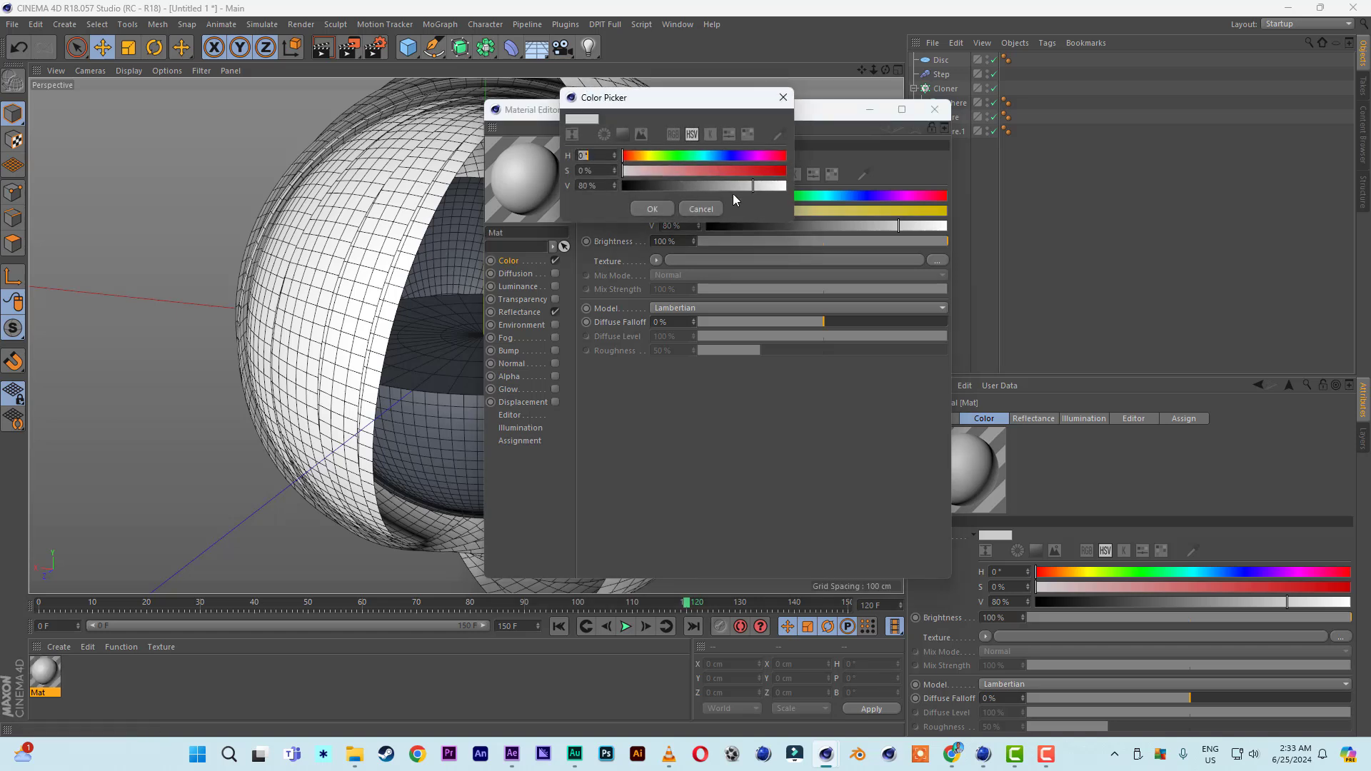
click(647, 157)
mouse_move(649, 170)
mouse_down()
mouse_move(805, 177)
mouse_move(786, 186)
mouse_up()
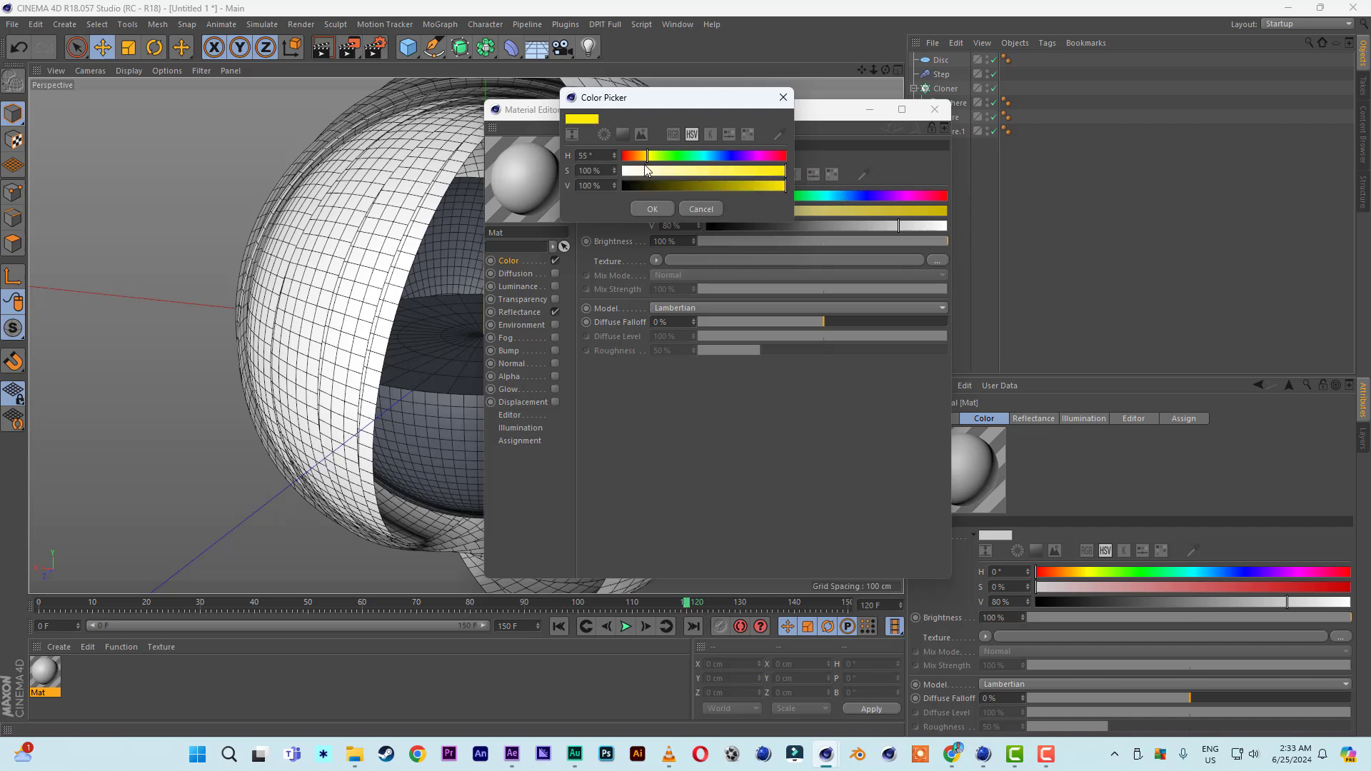
click(645, 156)
click(643, 156)
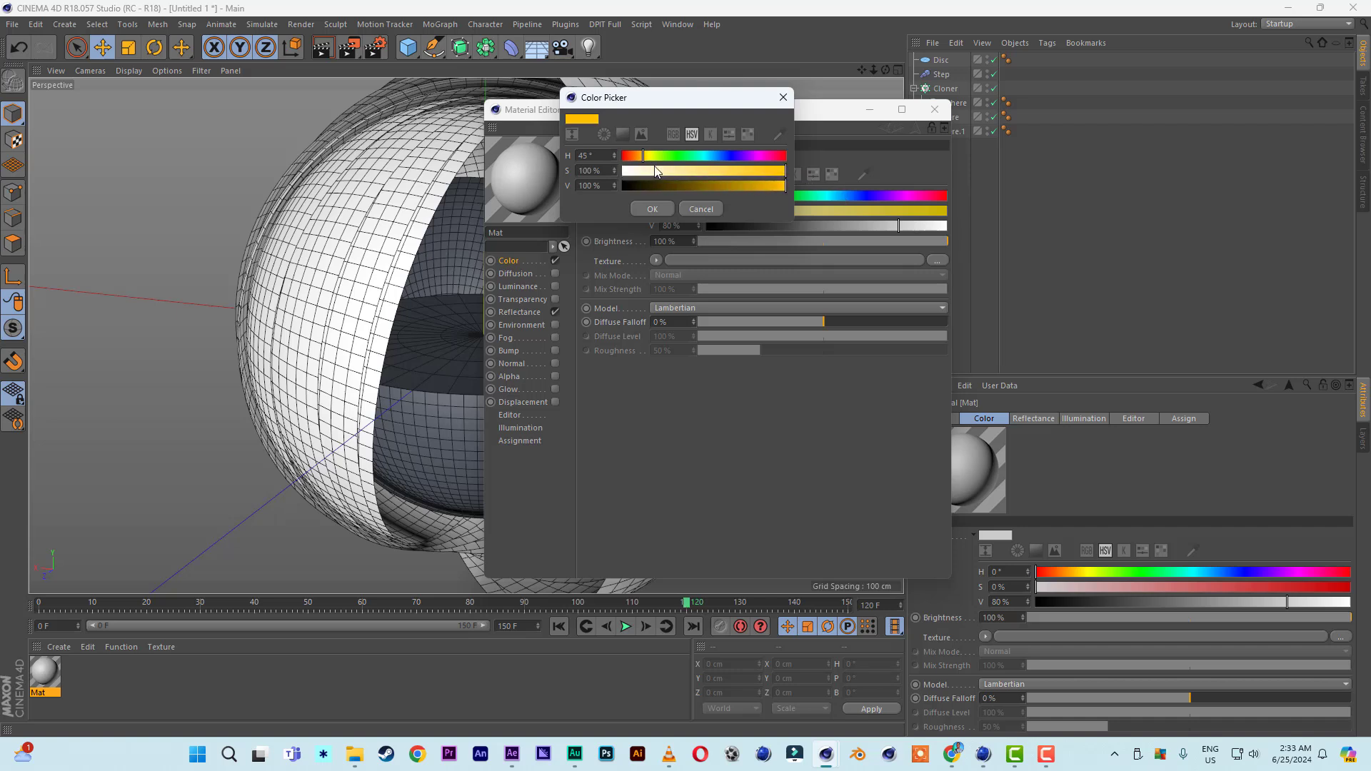
click(661, 211)
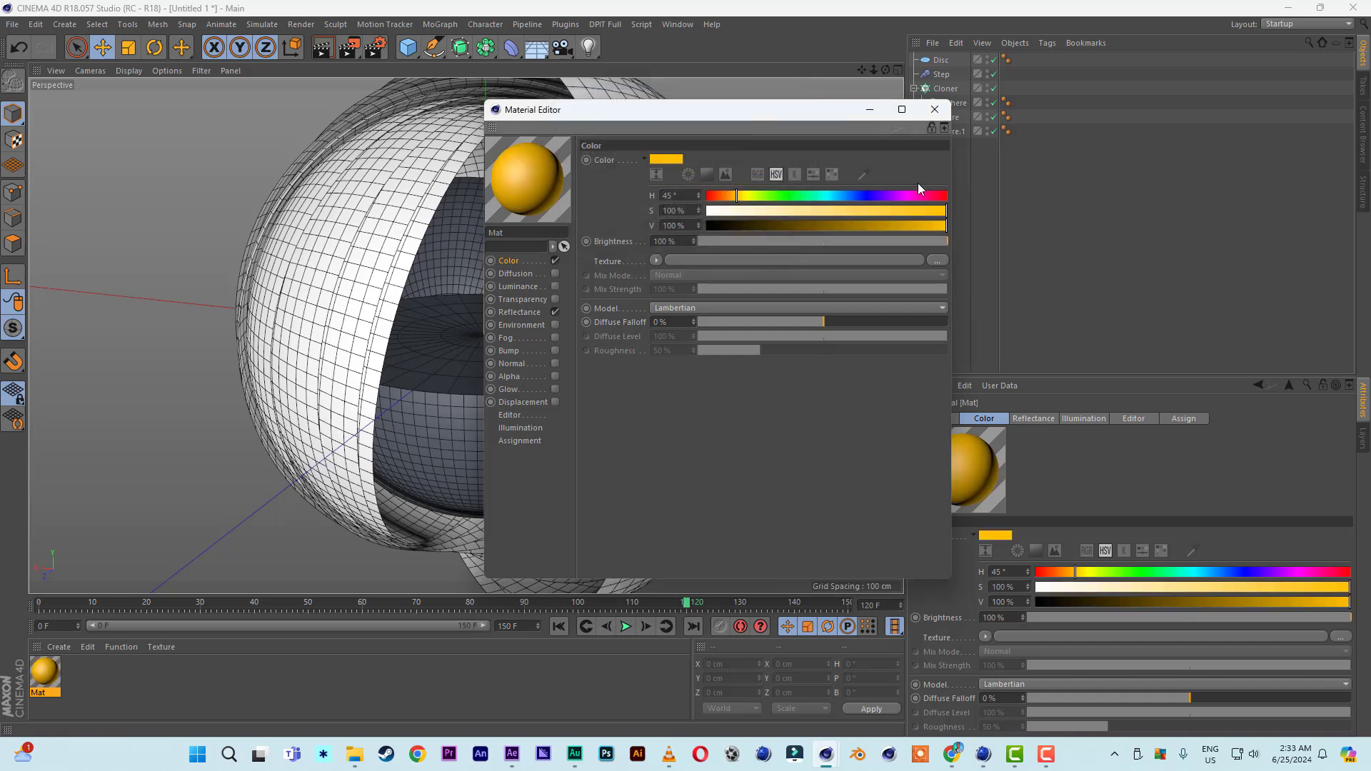
click(935, 109)
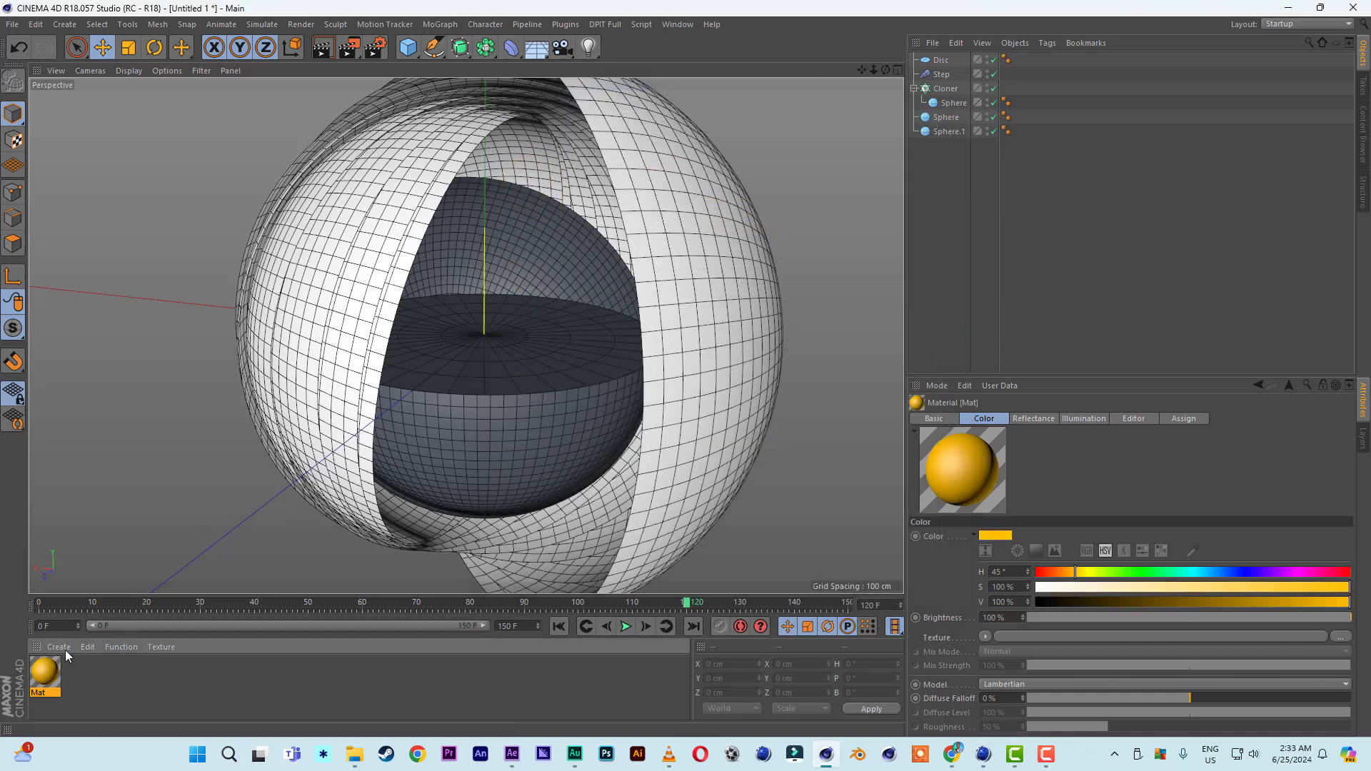
drag(47, 675, 857, 71)
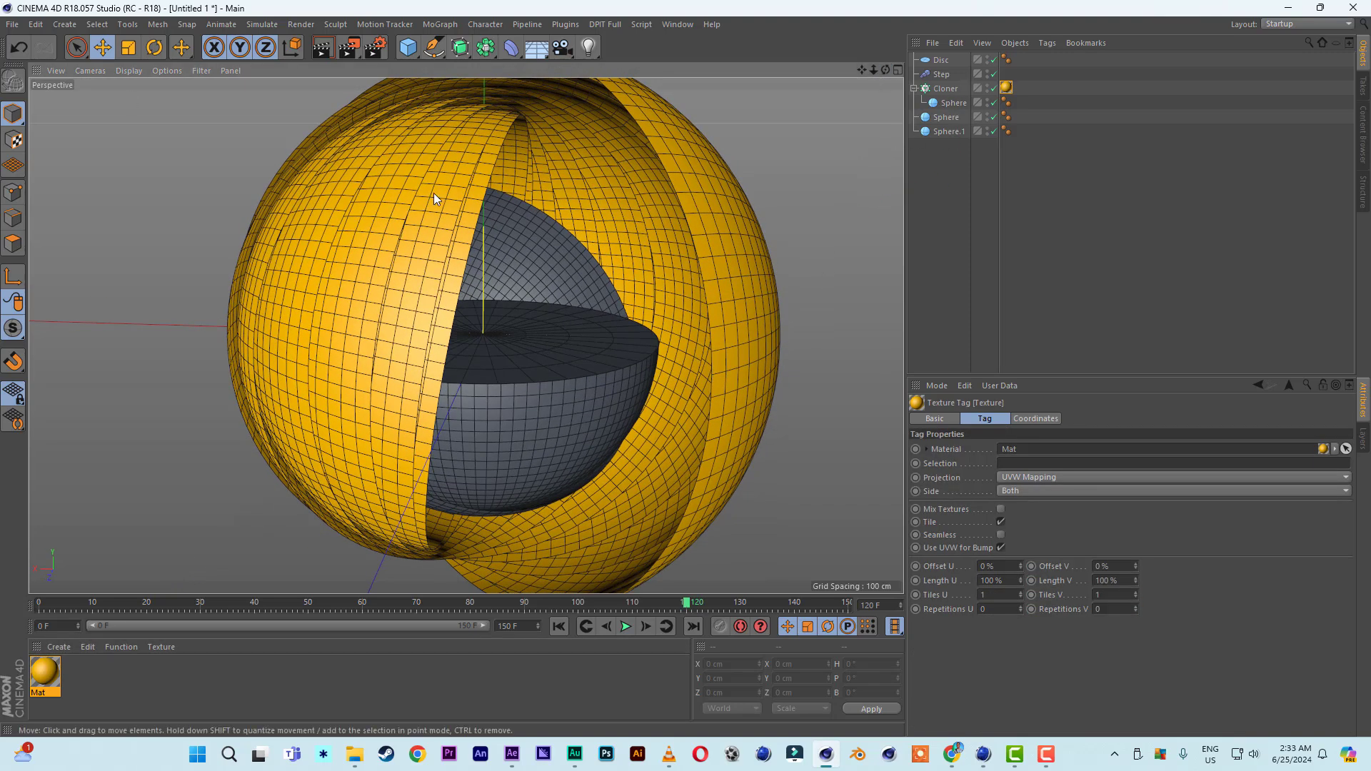
- Add the Ambient Occlusion effect to the render settings and preview its shading with a render of the view
click(320, 50)
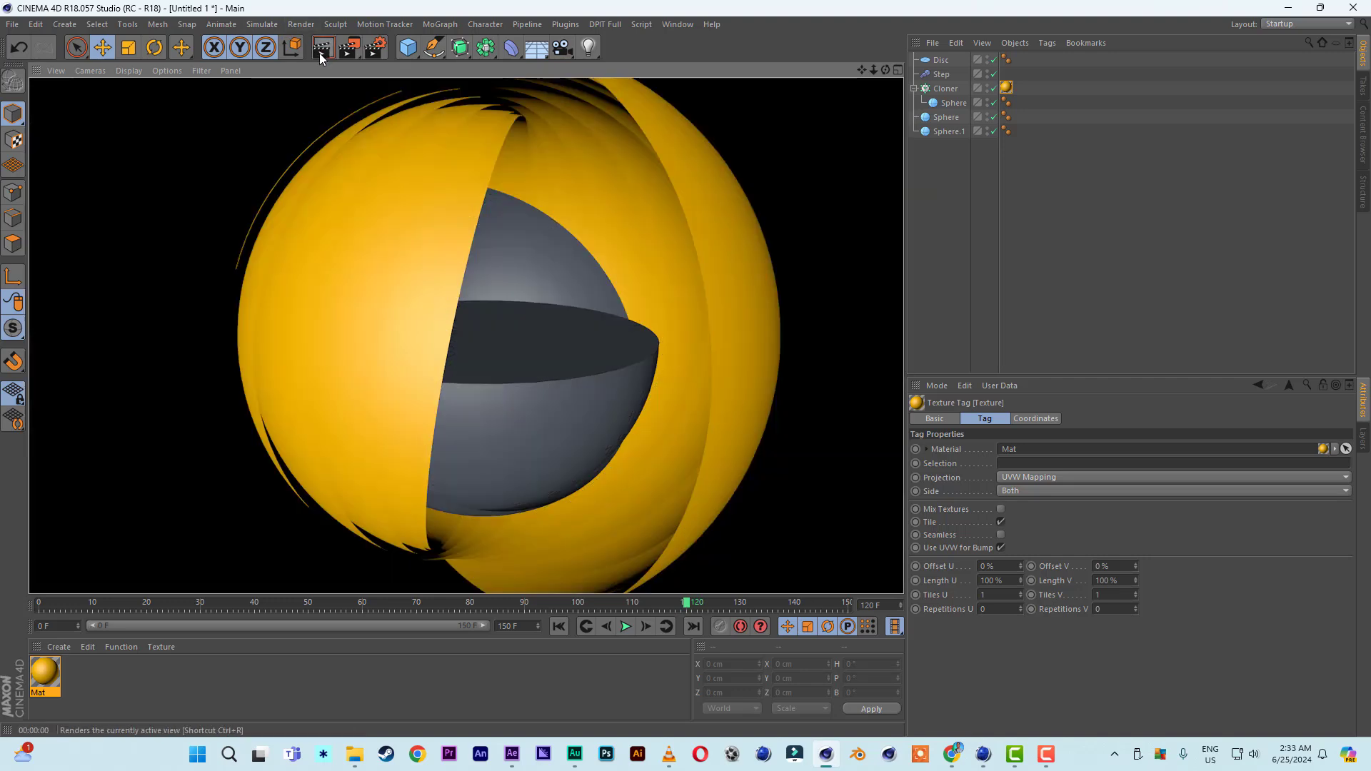
click(378, 53)
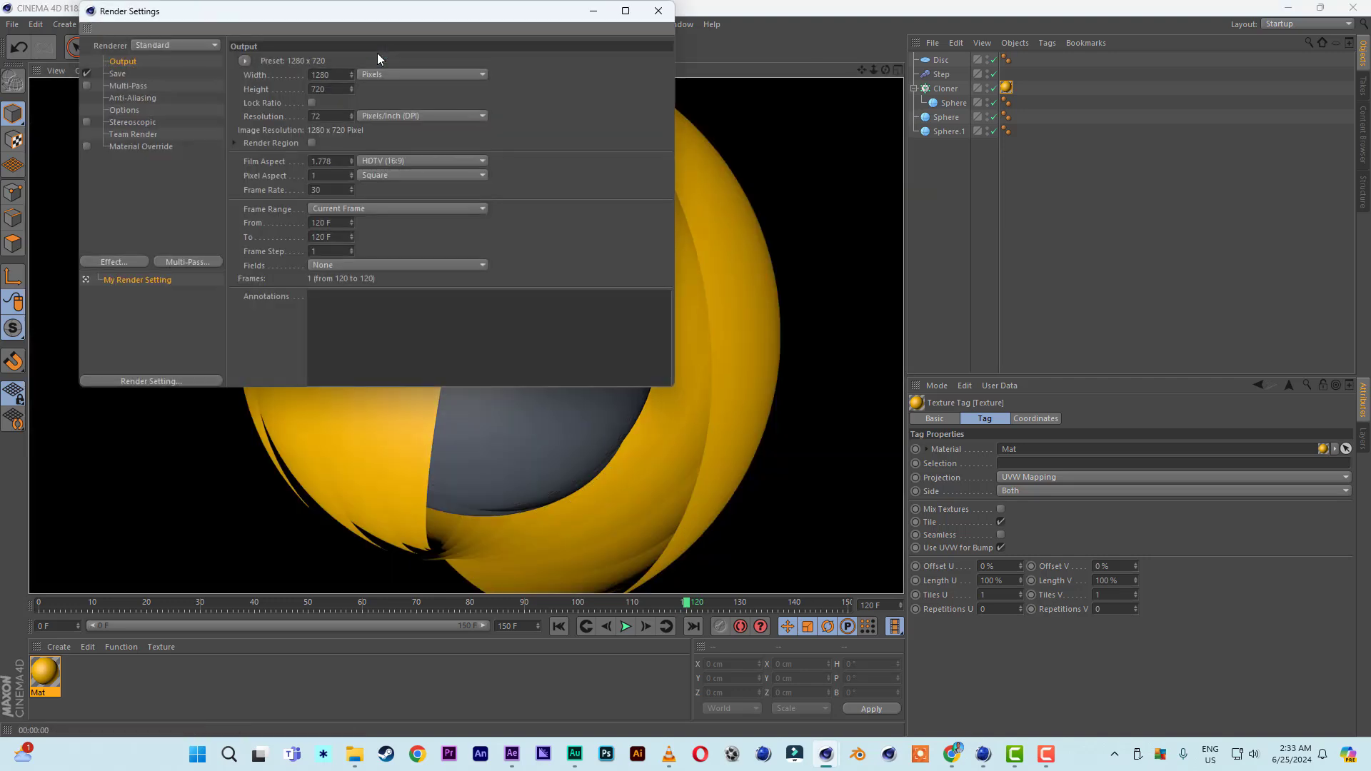
click(130, 265)
click(187, 351)
click(658, 10)
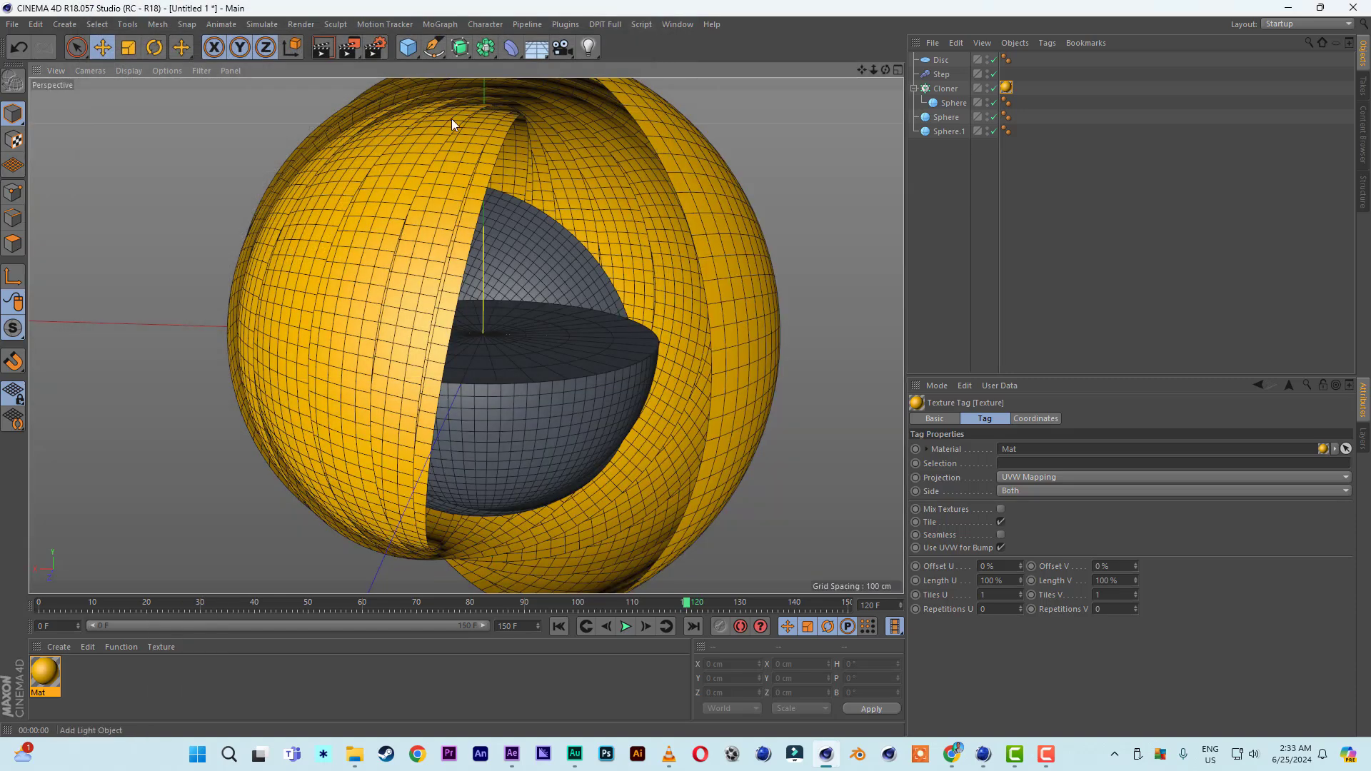
click(324, 53)
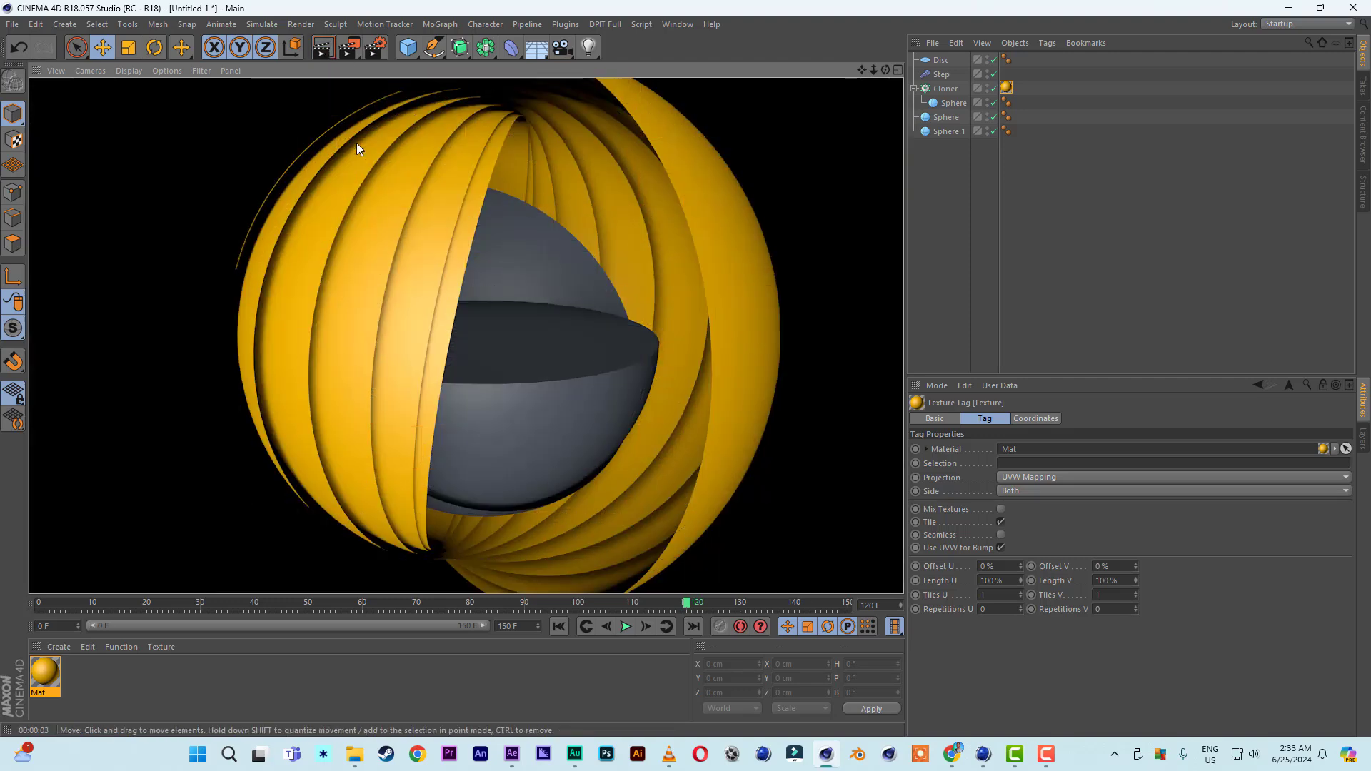
- Create a second material in pure white, with saturation 0% and value 100%
click(928, 145)
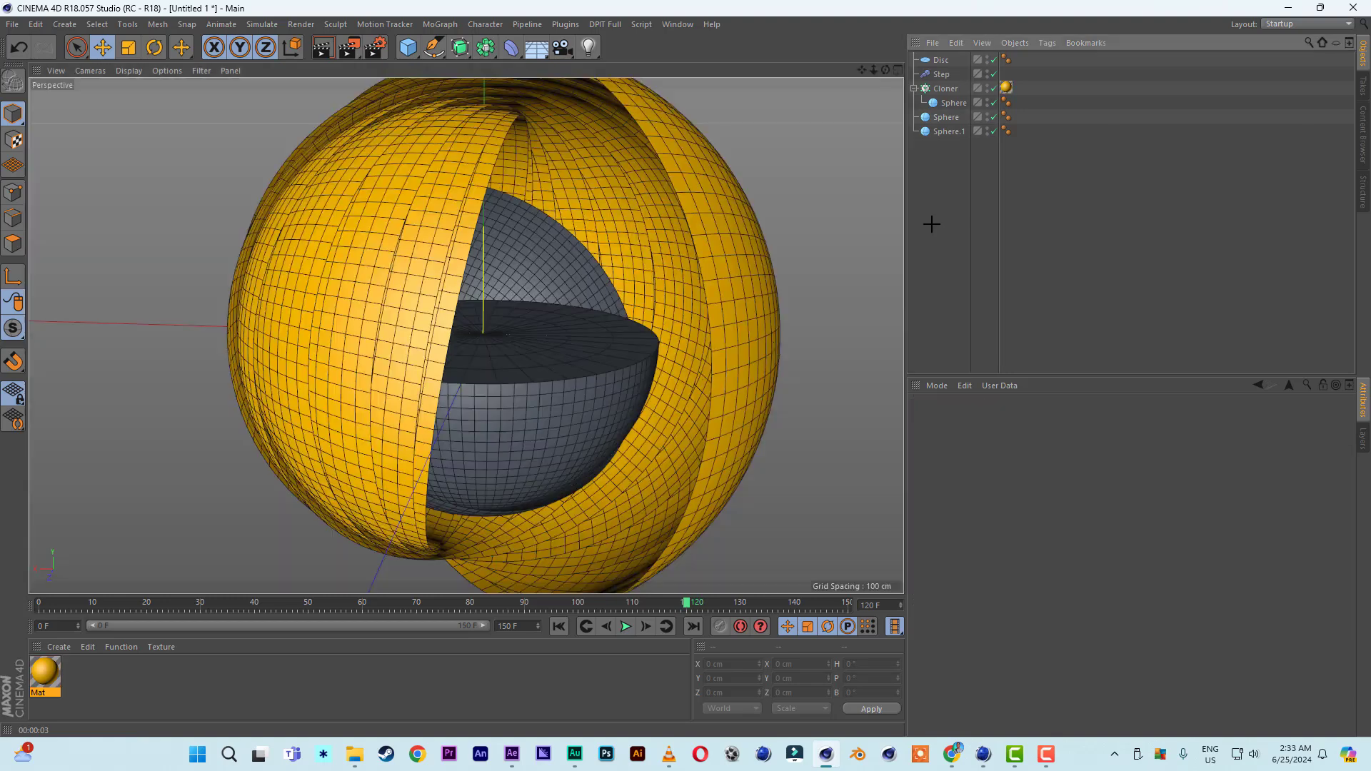
double_click(168, 666)
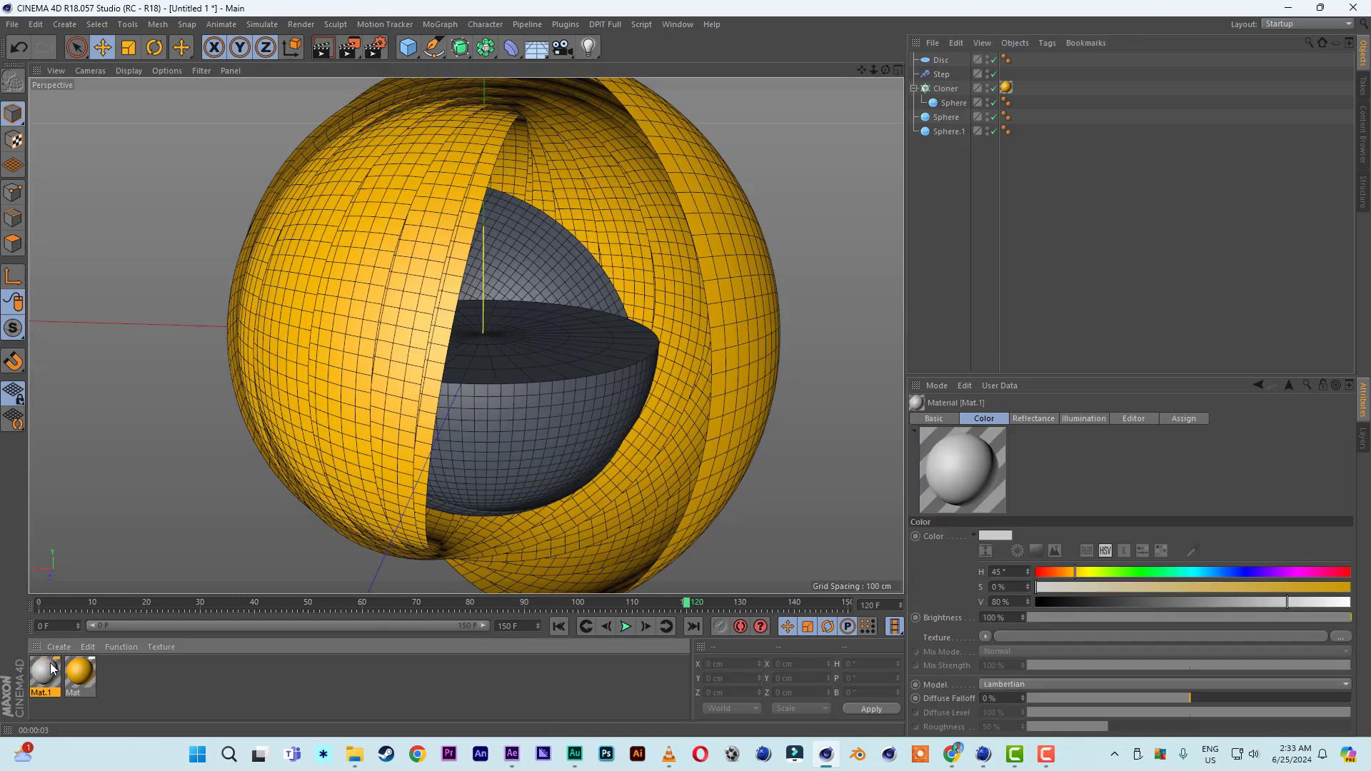
double_click(45, 674)
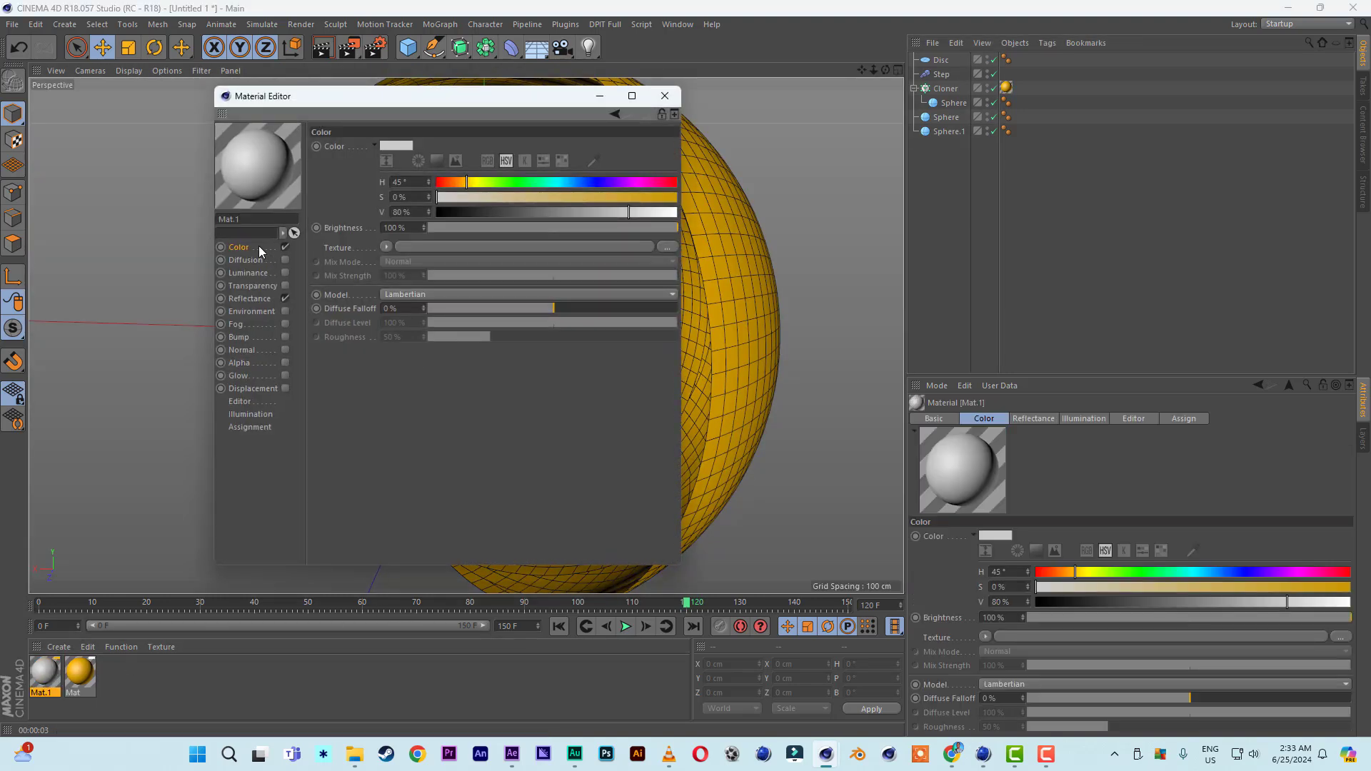
click(405, 147)
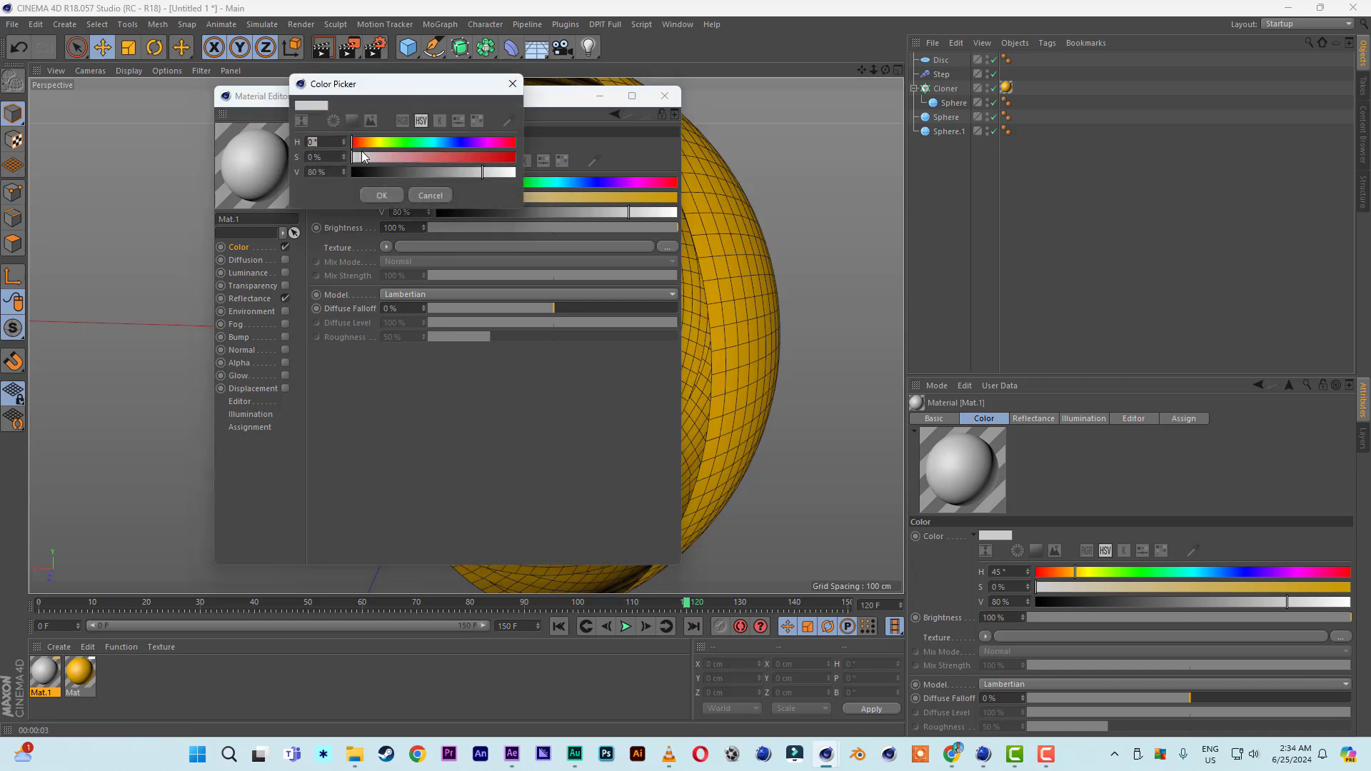
drag(482, 172, 515, 173)
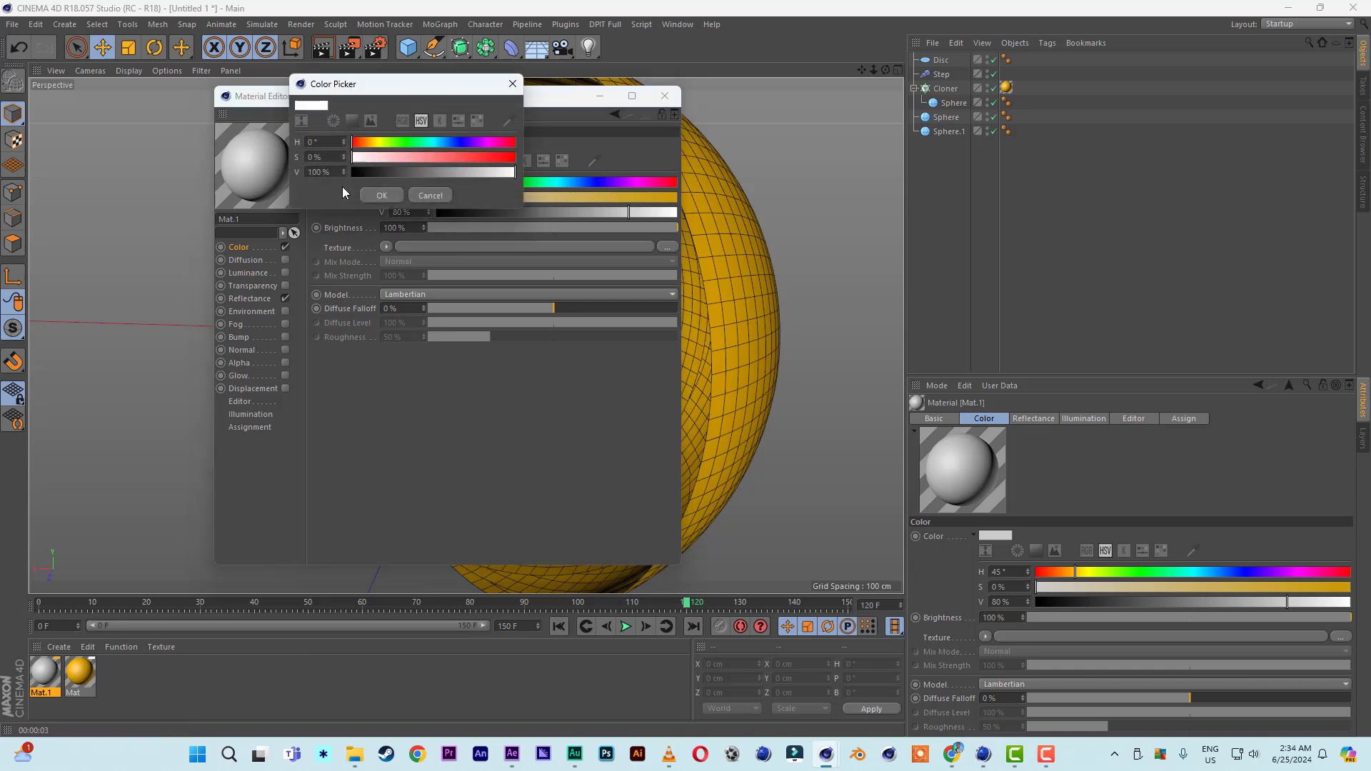
click(381, 196)
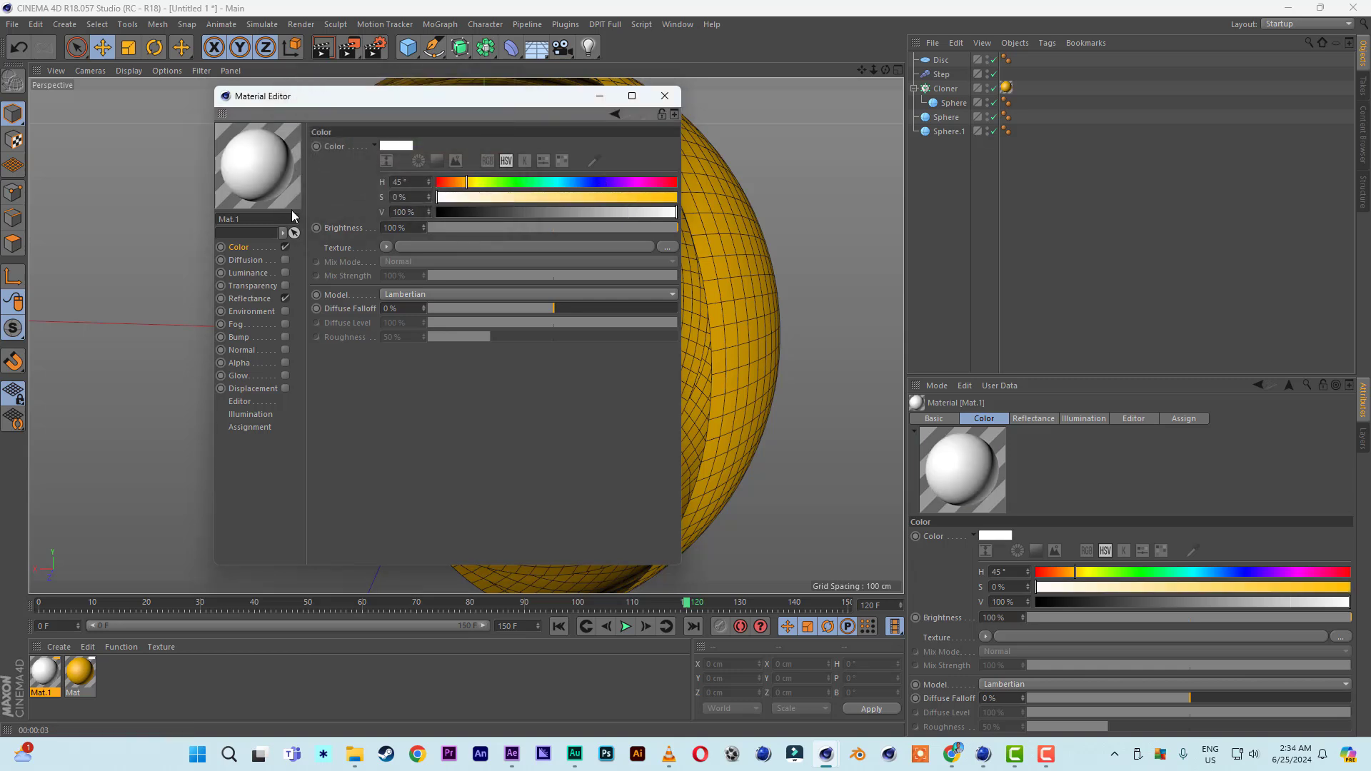
click(664, 95)
- Assign the white material to both inner hemispheres and the Disc, placing the Disc directly above them in the object hierarchy, and render the view
drag(41, 682, 958, 131)
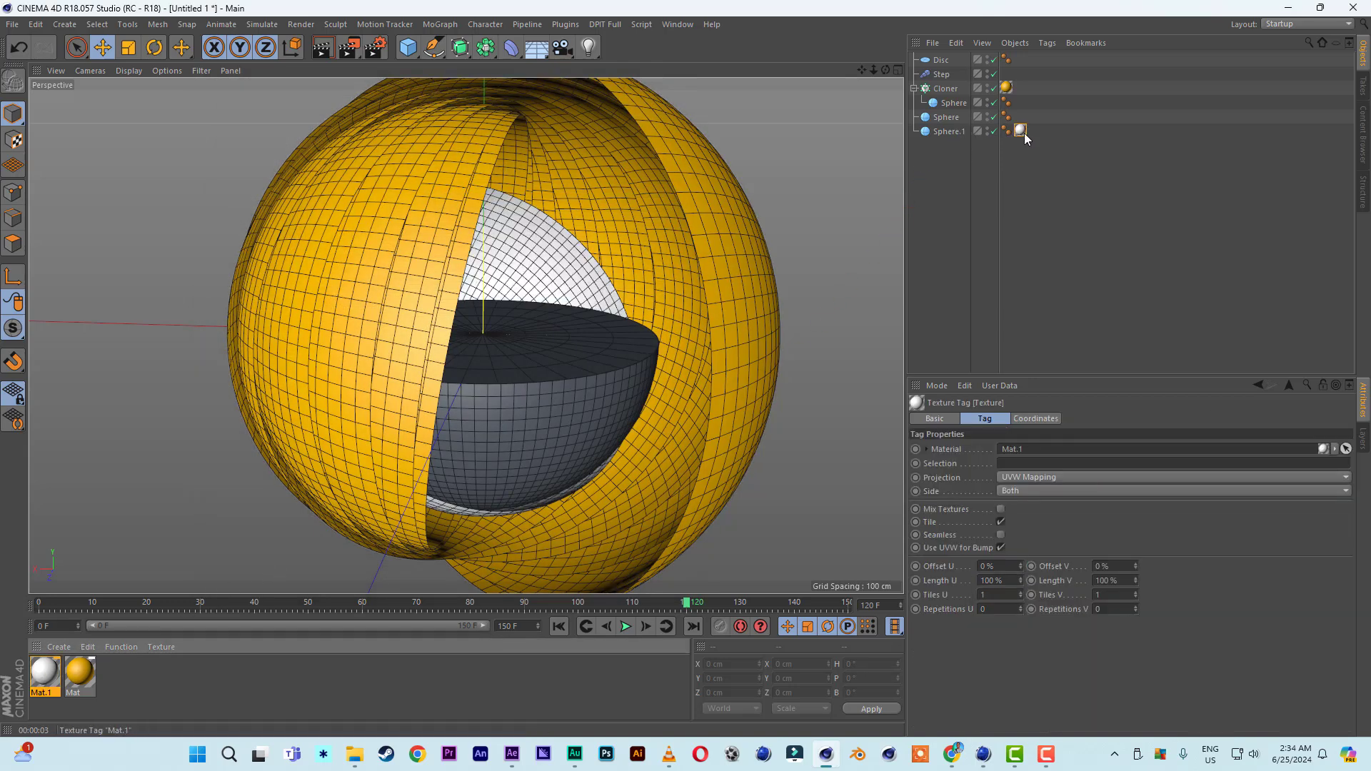
ctrl+drag(1021, 130, 1023, 116)
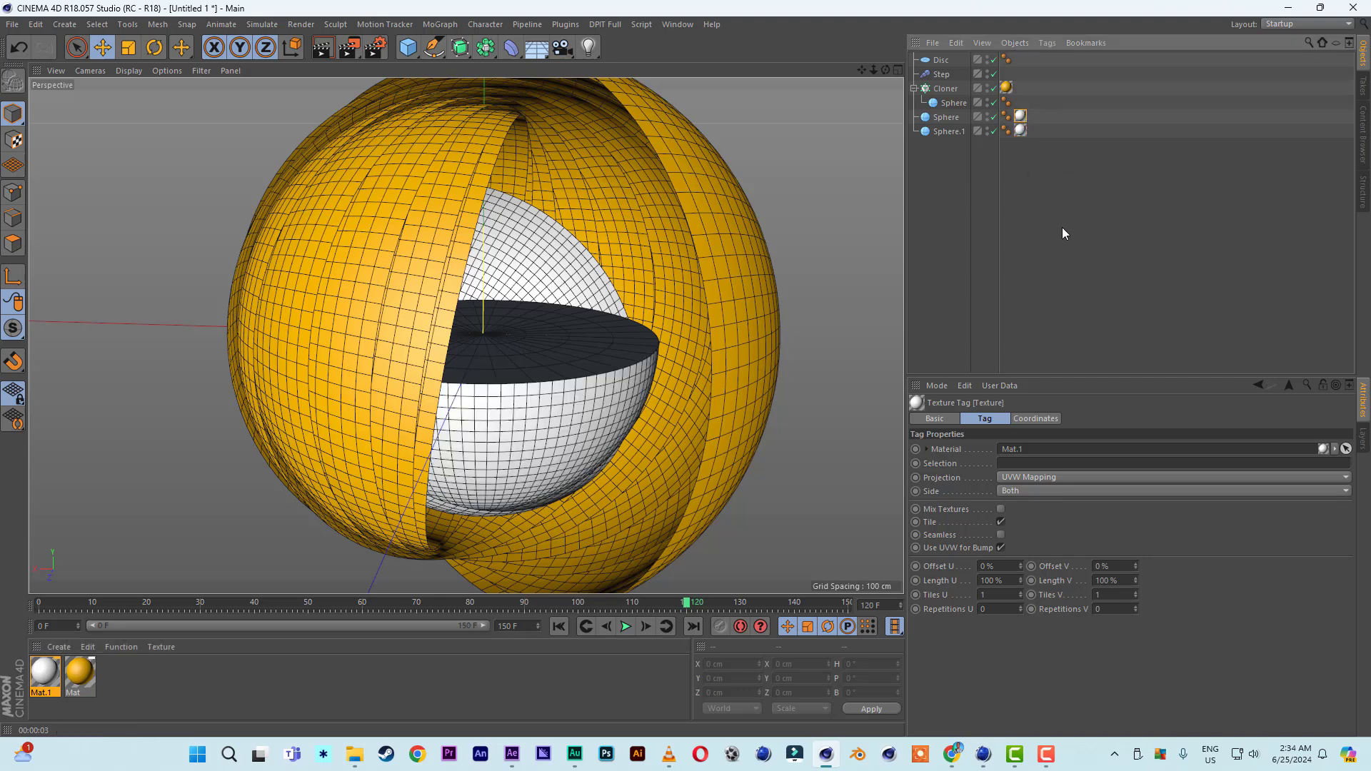
drag(940, 61, 939, 117)
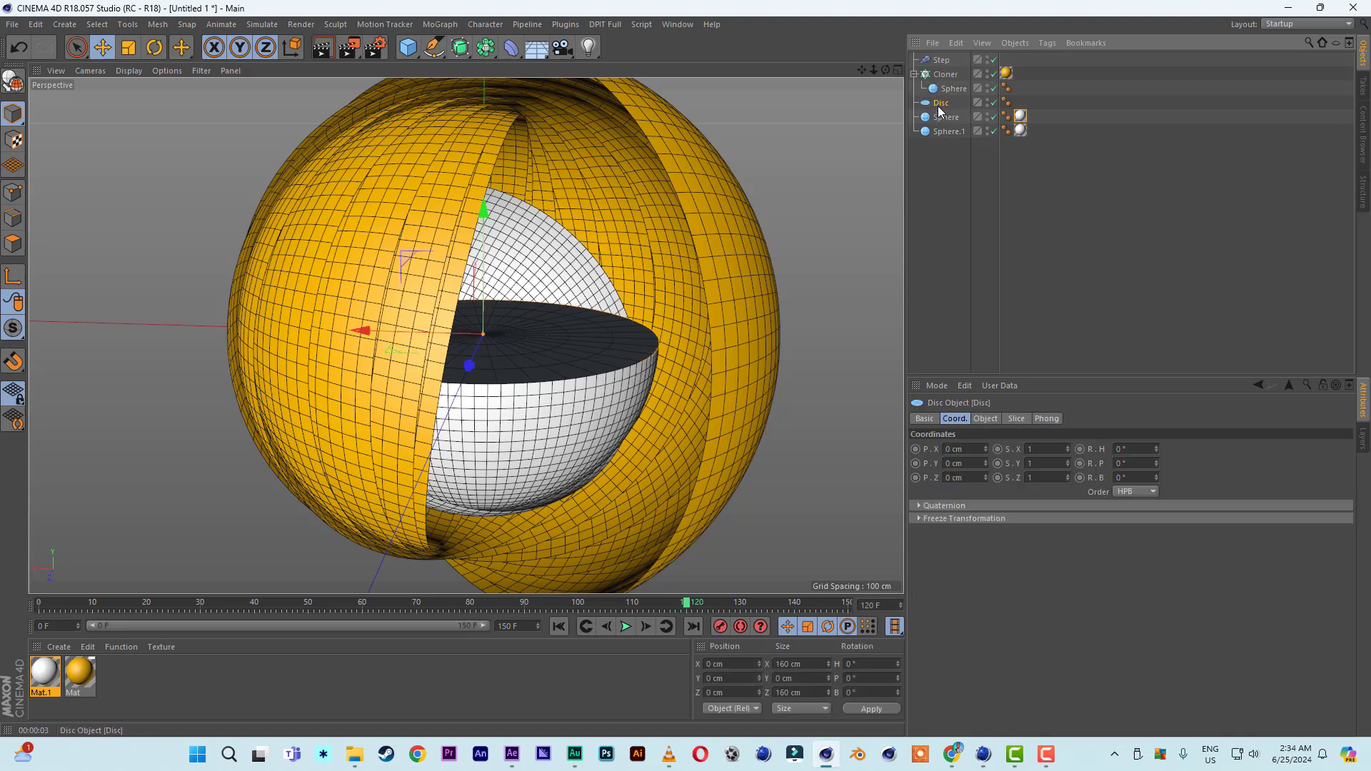
click(1021, 115)
ctrl+drag(1023, 109, 1020, 102)
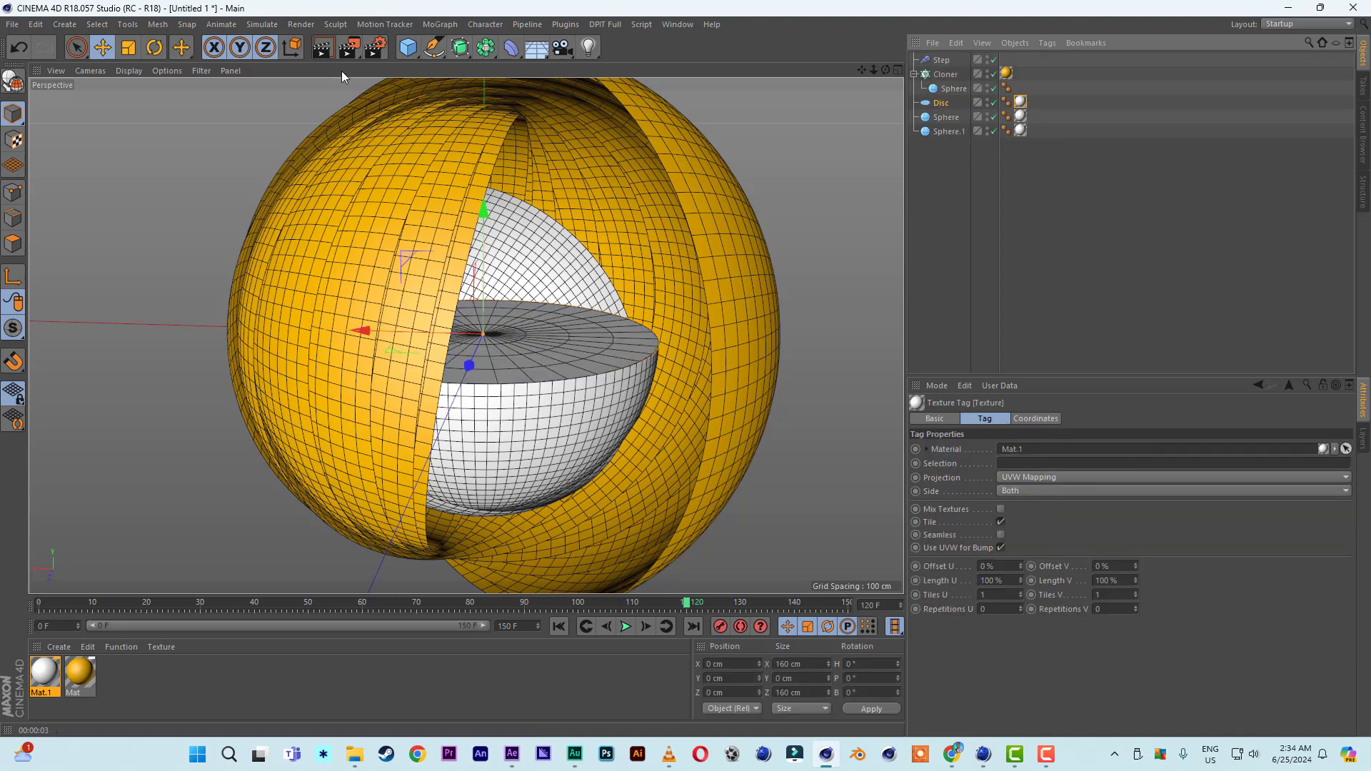
click(332, 54)
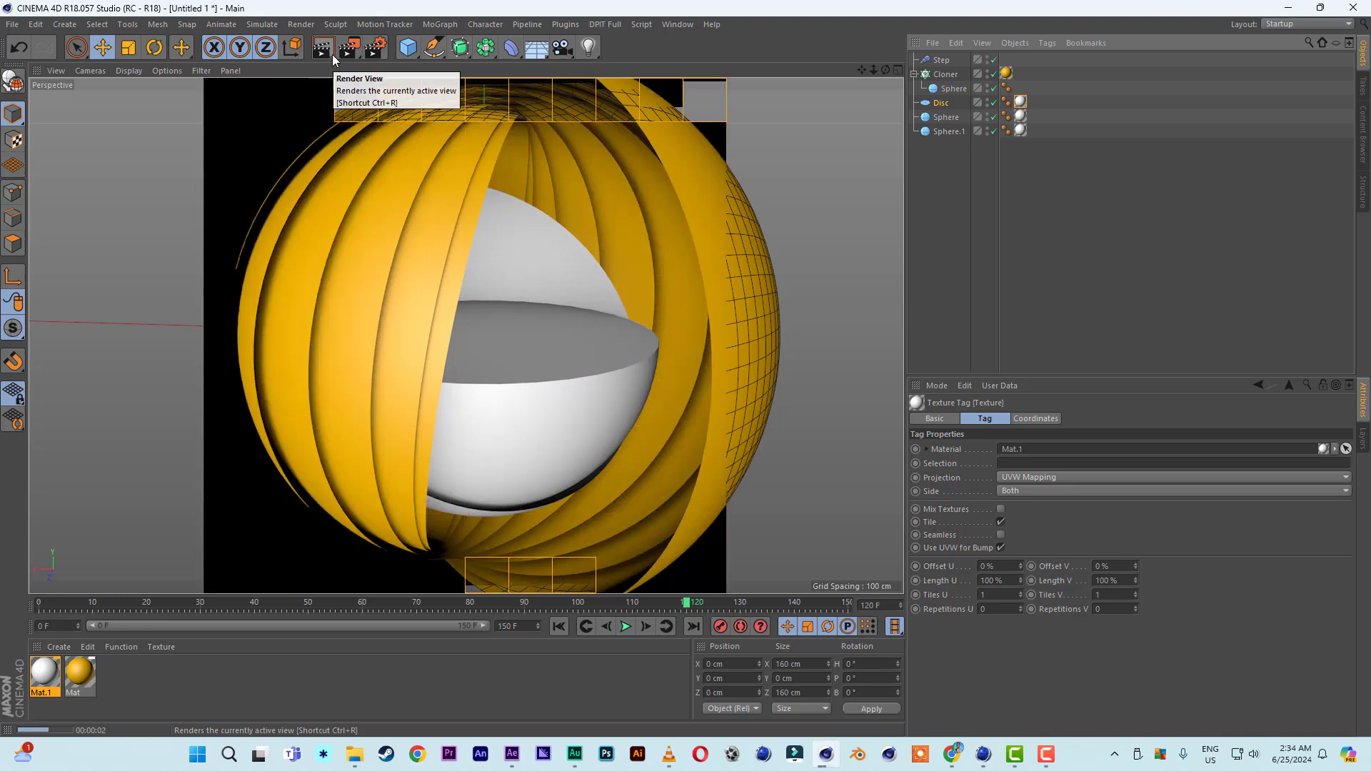
- Add a small flat cube about 10 × 2.3 × 14.5 cm beside the sphere, at about X 119 cm and Z 164 cm
scroll(481, 163, down, 2)
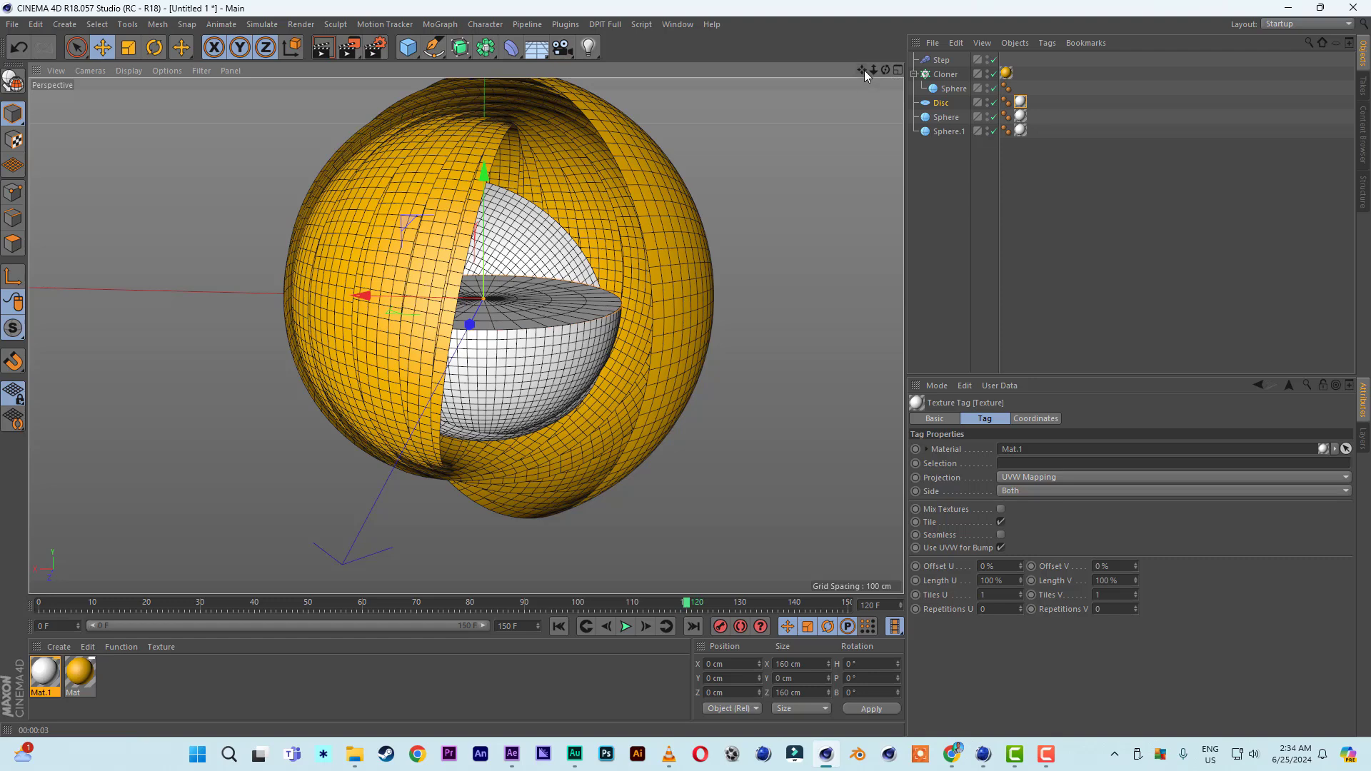
mouse_move(864, 70)
mouse_down()
mouse_move(863, 89)
mouse_move(862, 65)
mouse_up()
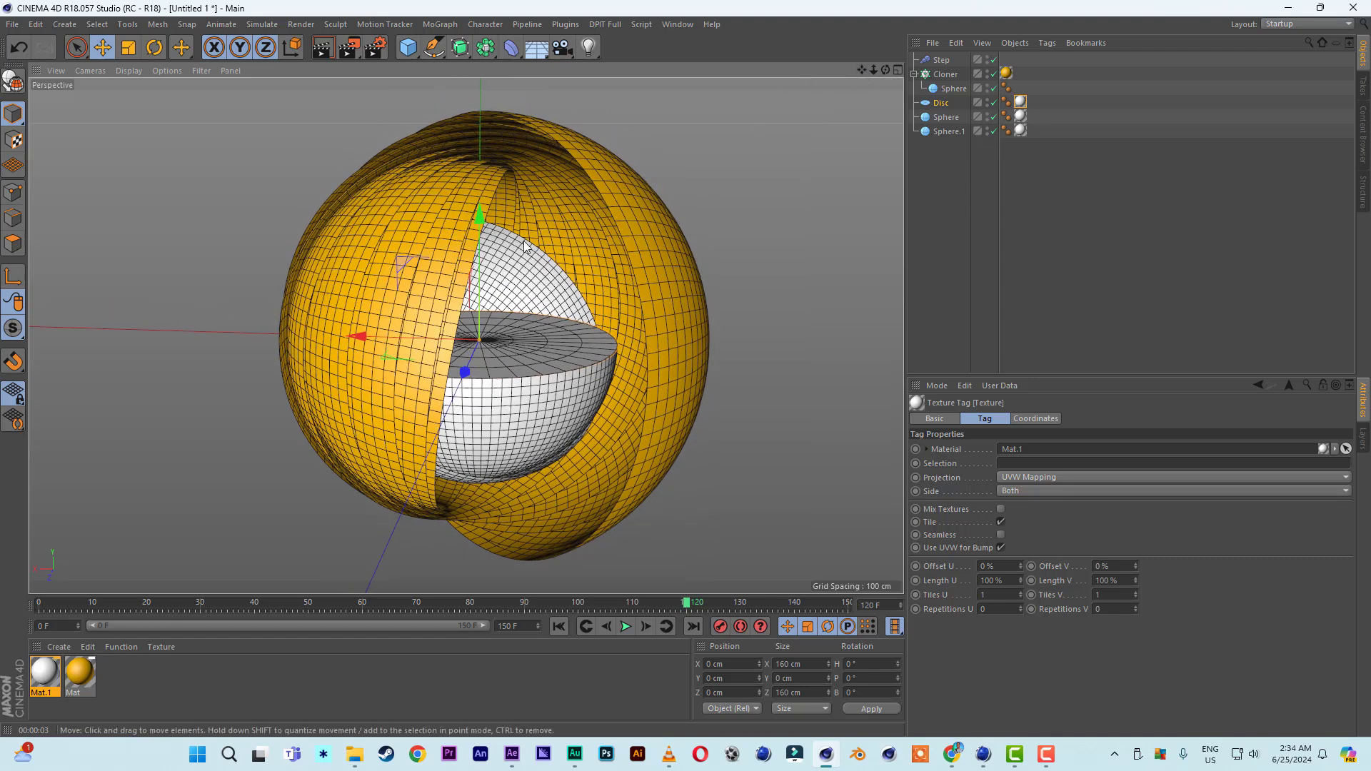
click(408, 50)
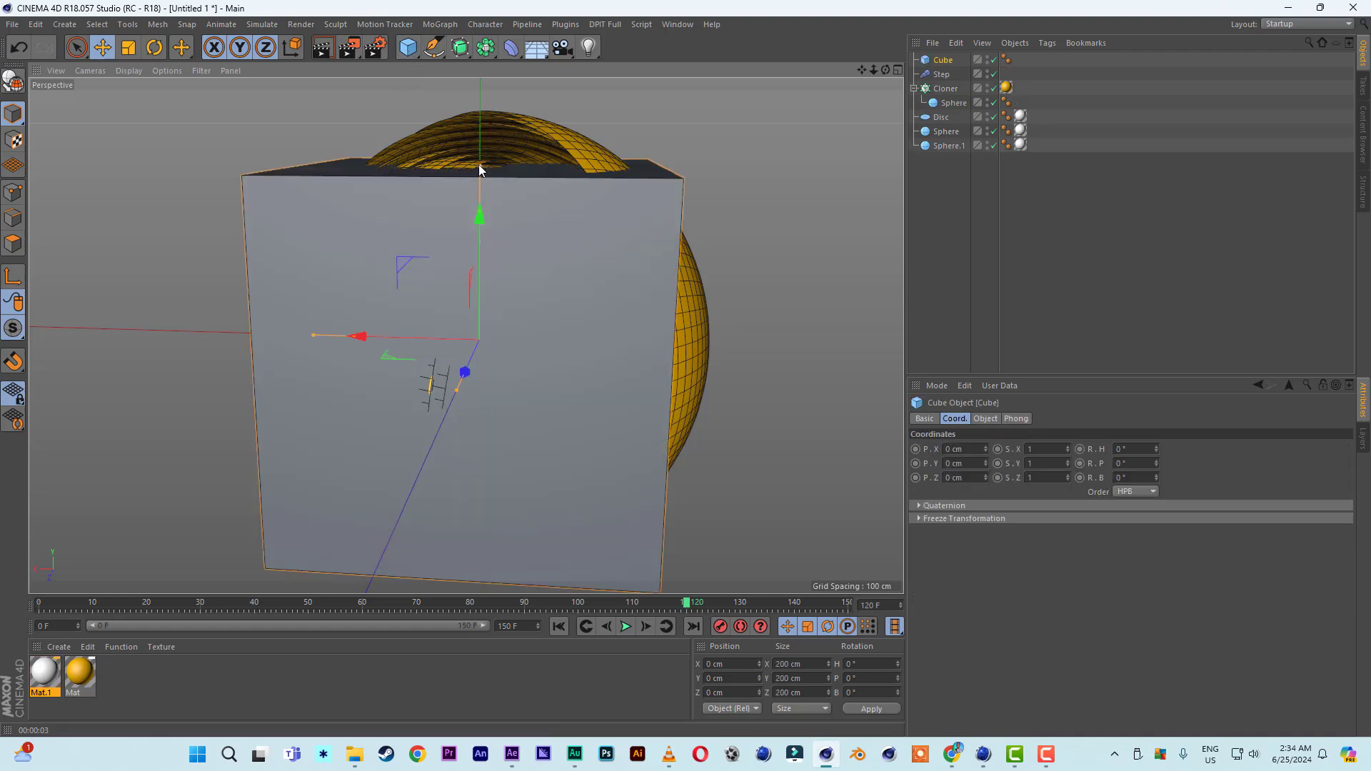
drag(479, 170, 478, 336)
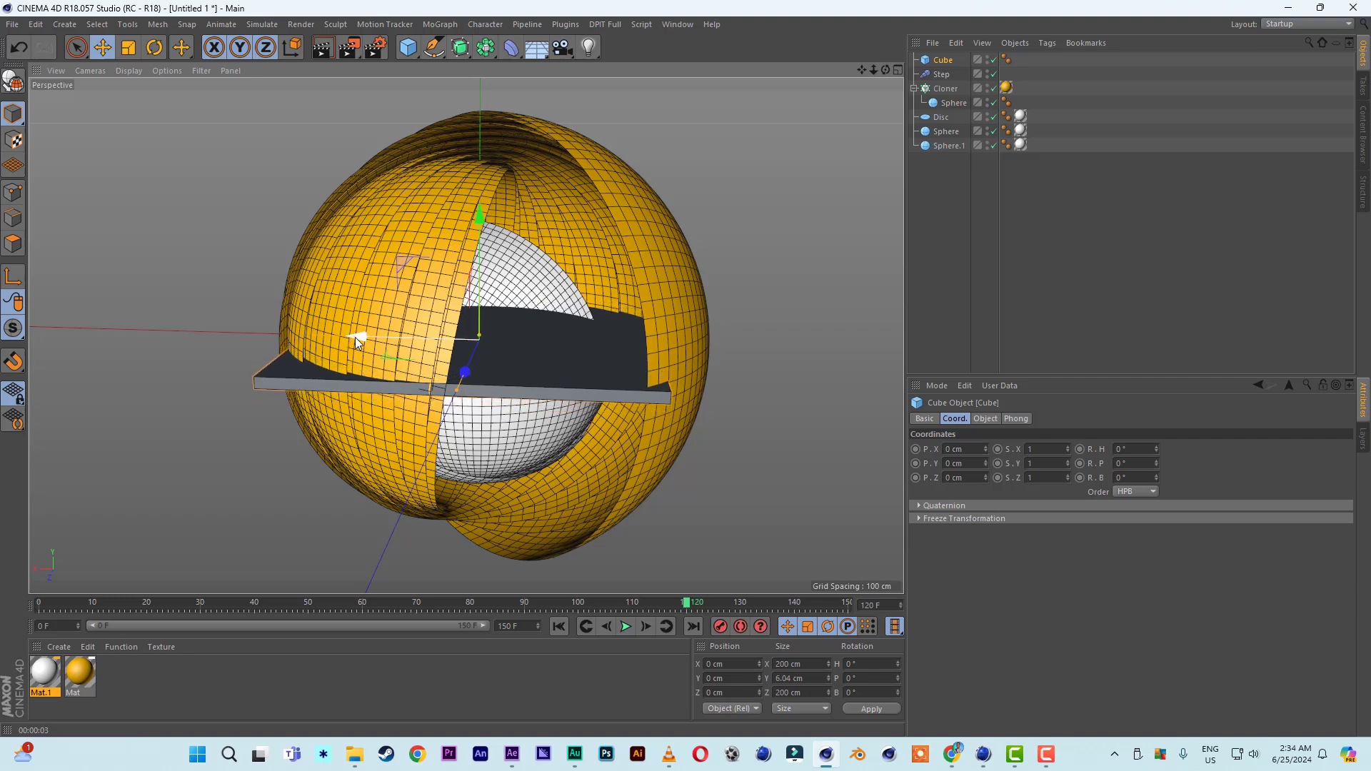
drag(354, 337, 118, 498)
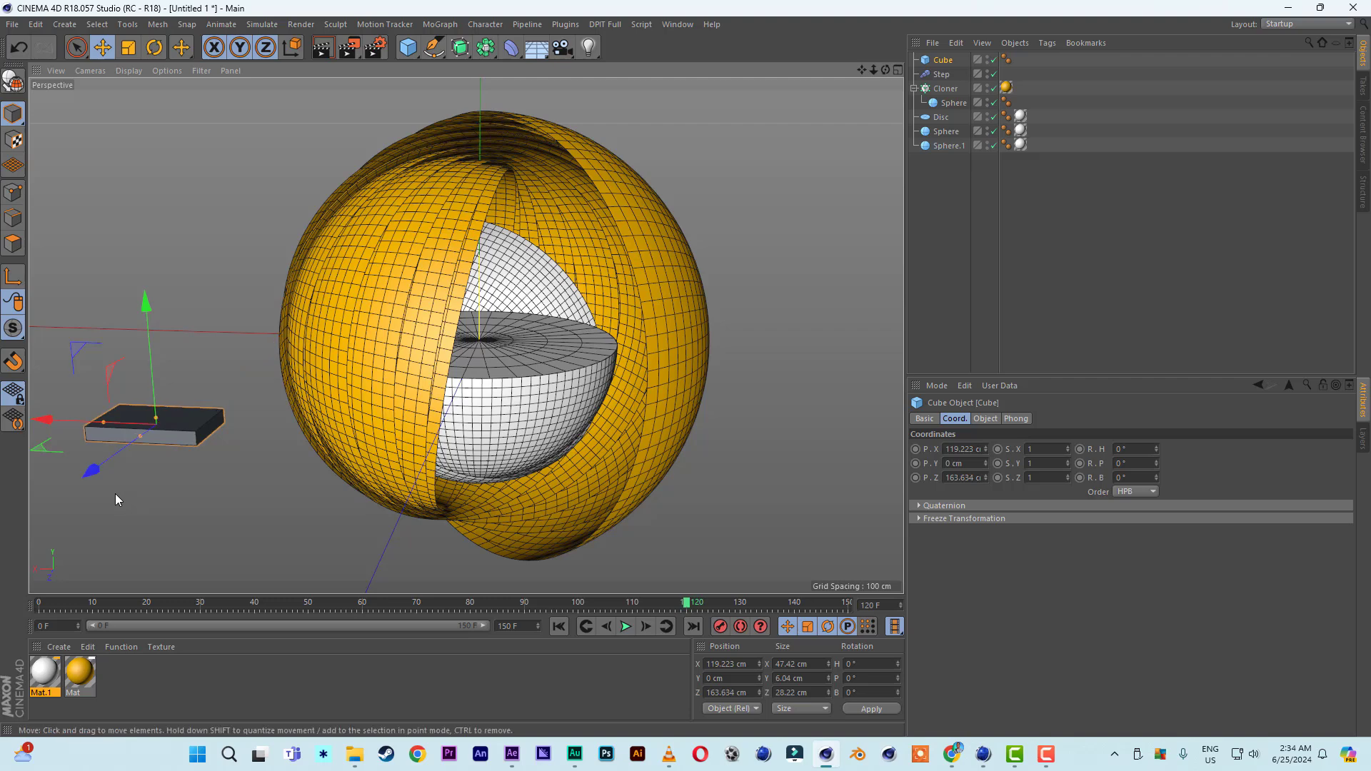
drag(104, 423, 145, 438)
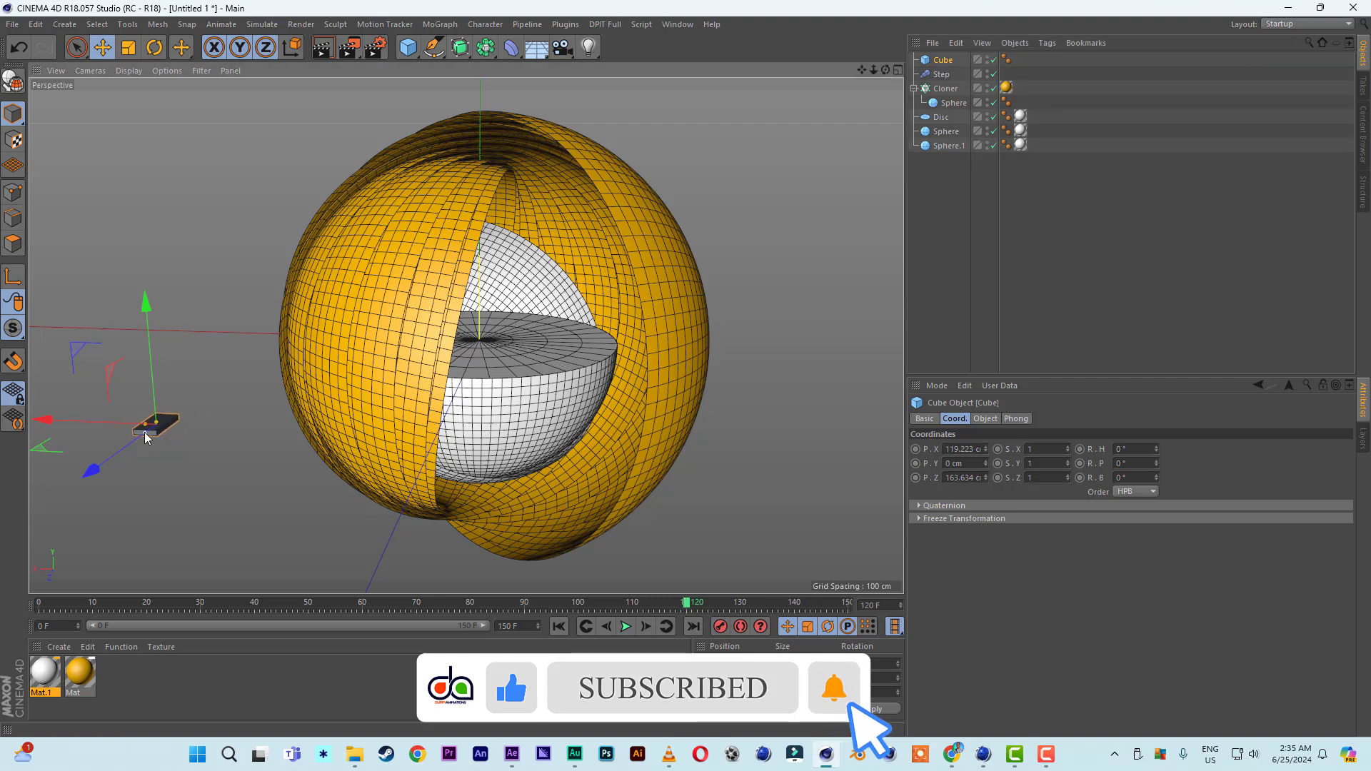
click(943, 62)
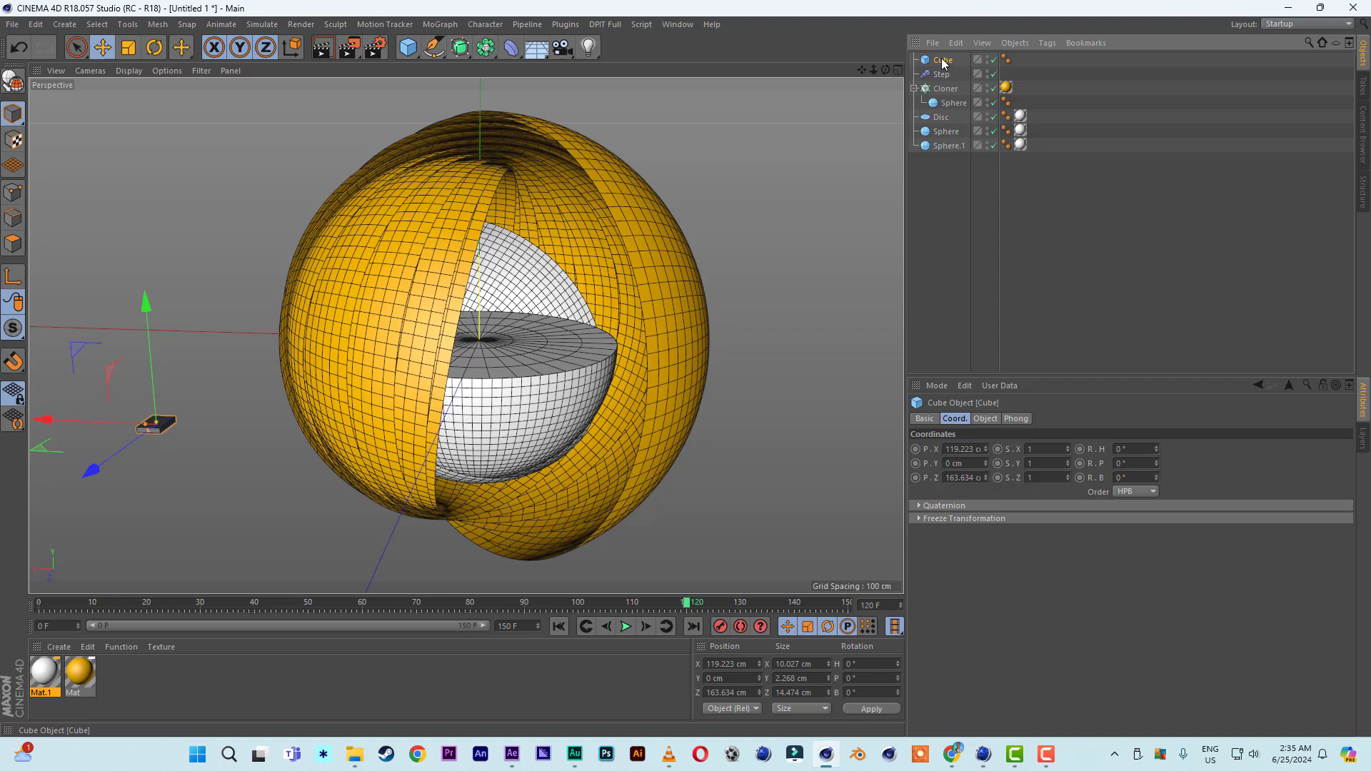
- Duplicate the flat cube and place the copy inside a new MoGraph Cloner
key(ctrl+v)
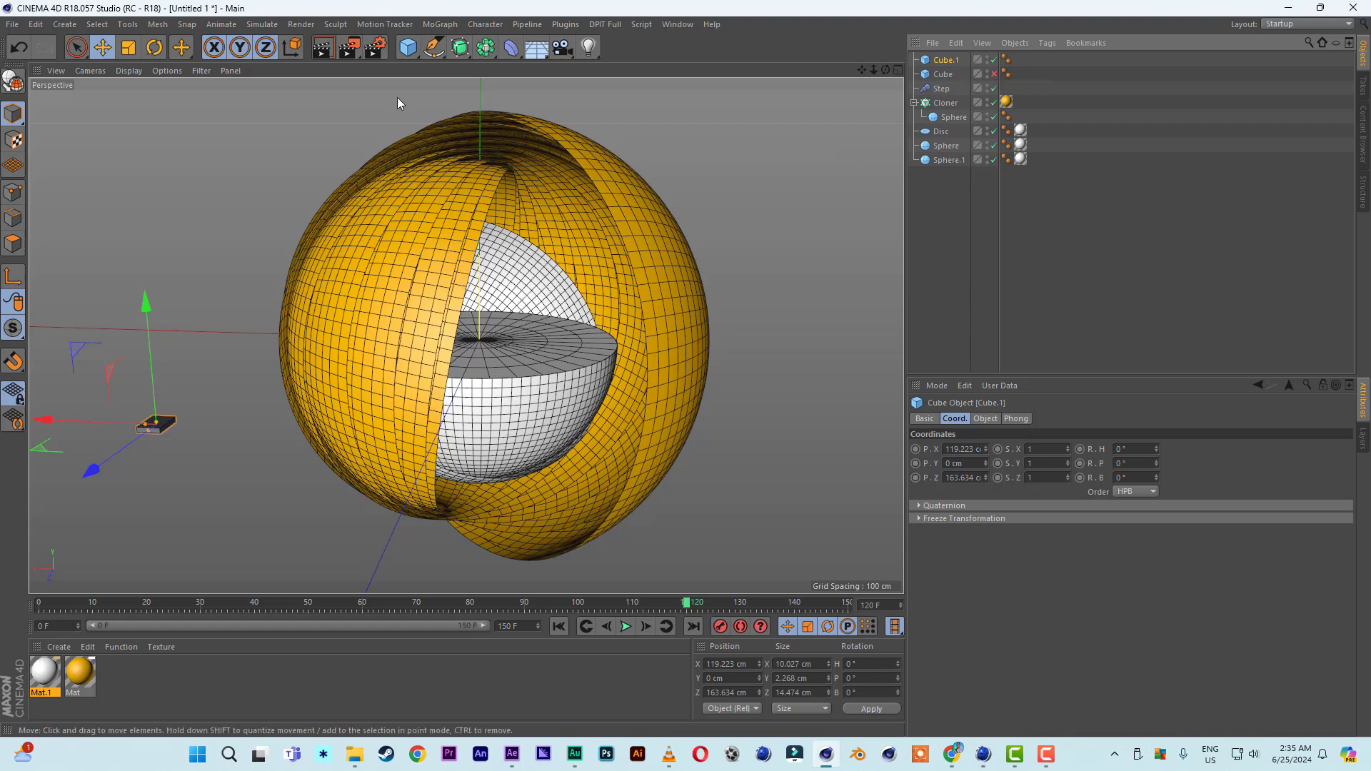
click(440, 24)
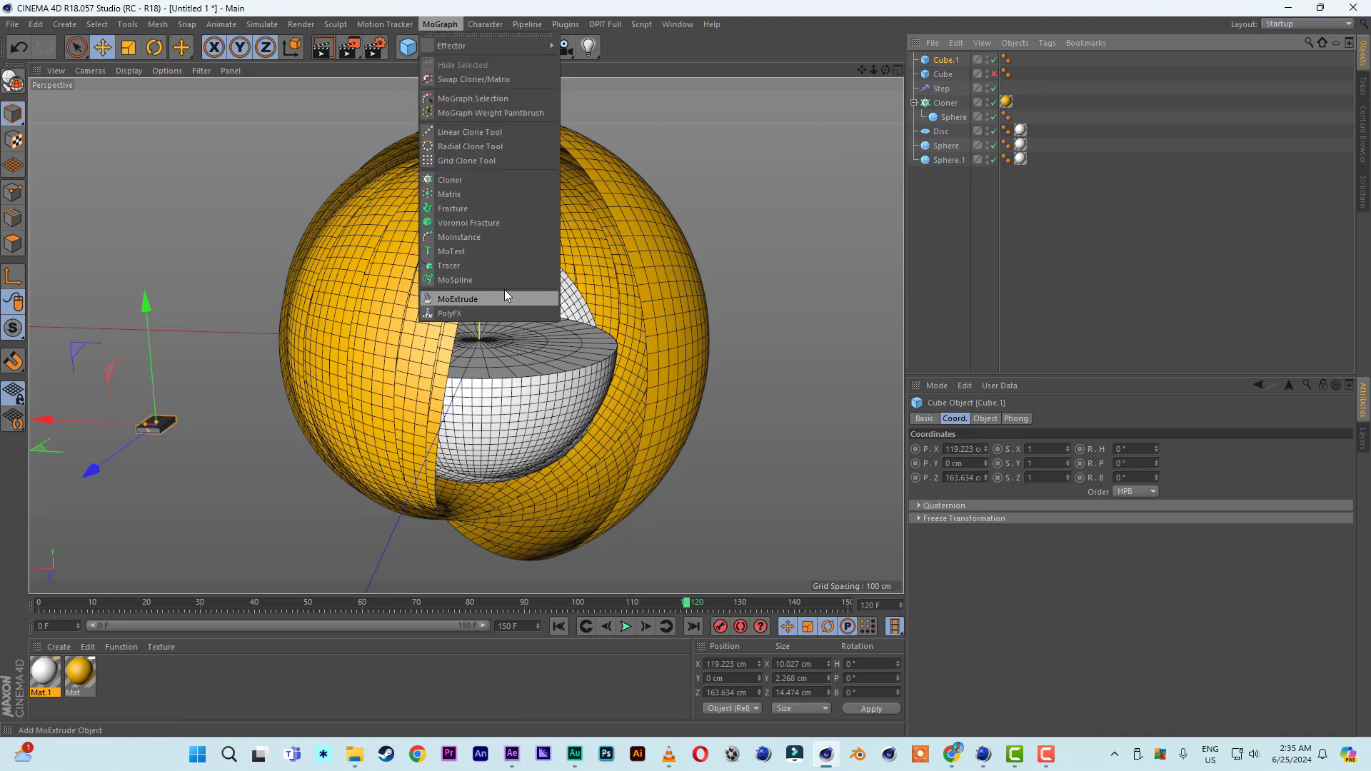
click(465, 183)
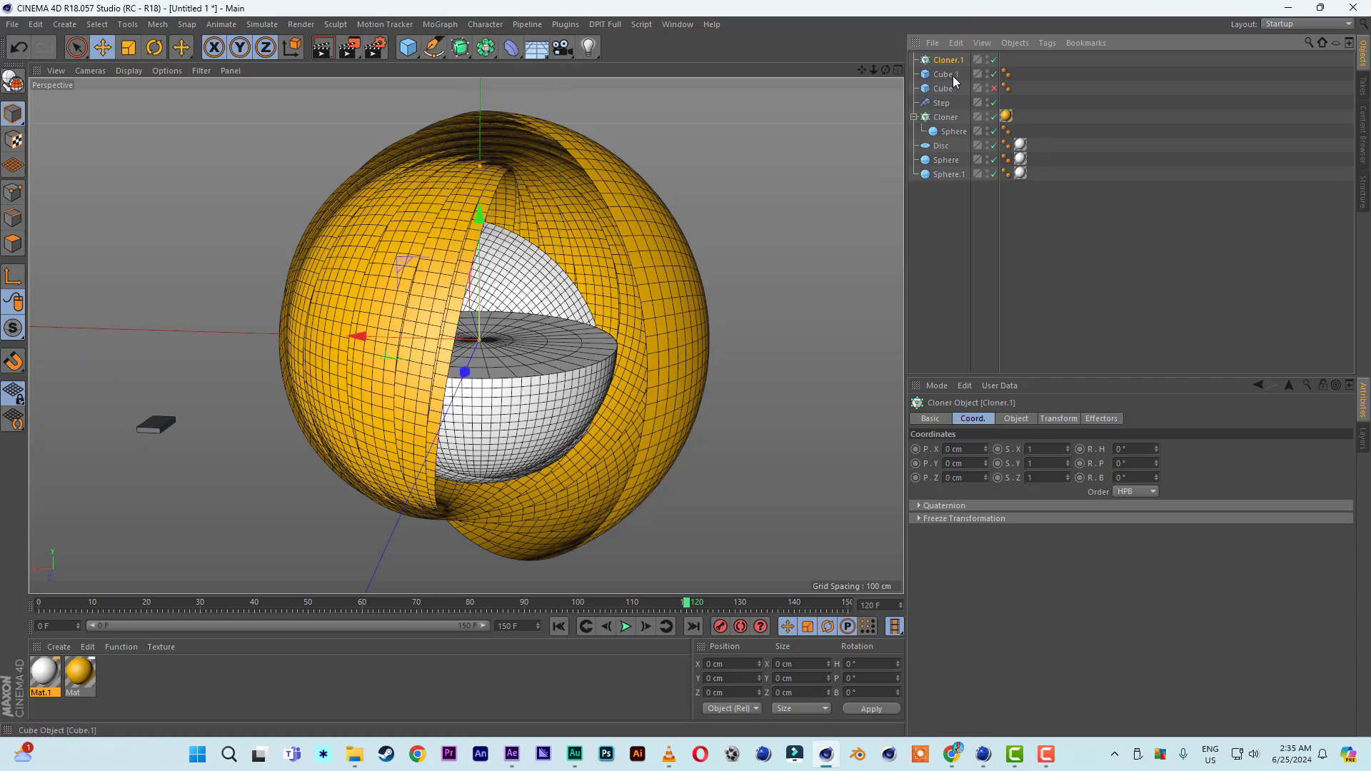
drag(953, 57, 953, 57)
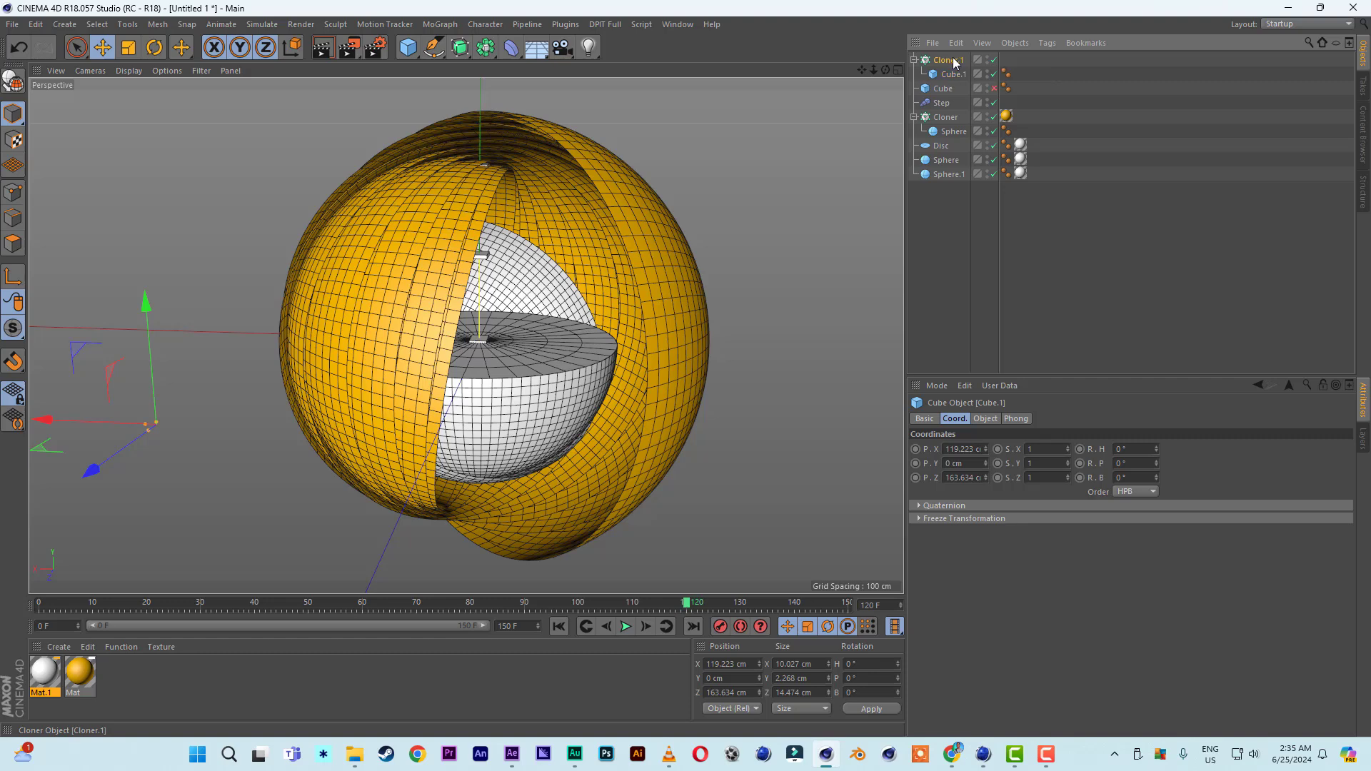
- Set the new Cloner to Radial mode with a 157 cm radius in the XZ plane, ringing the sphere with cubes
click(954, 61)
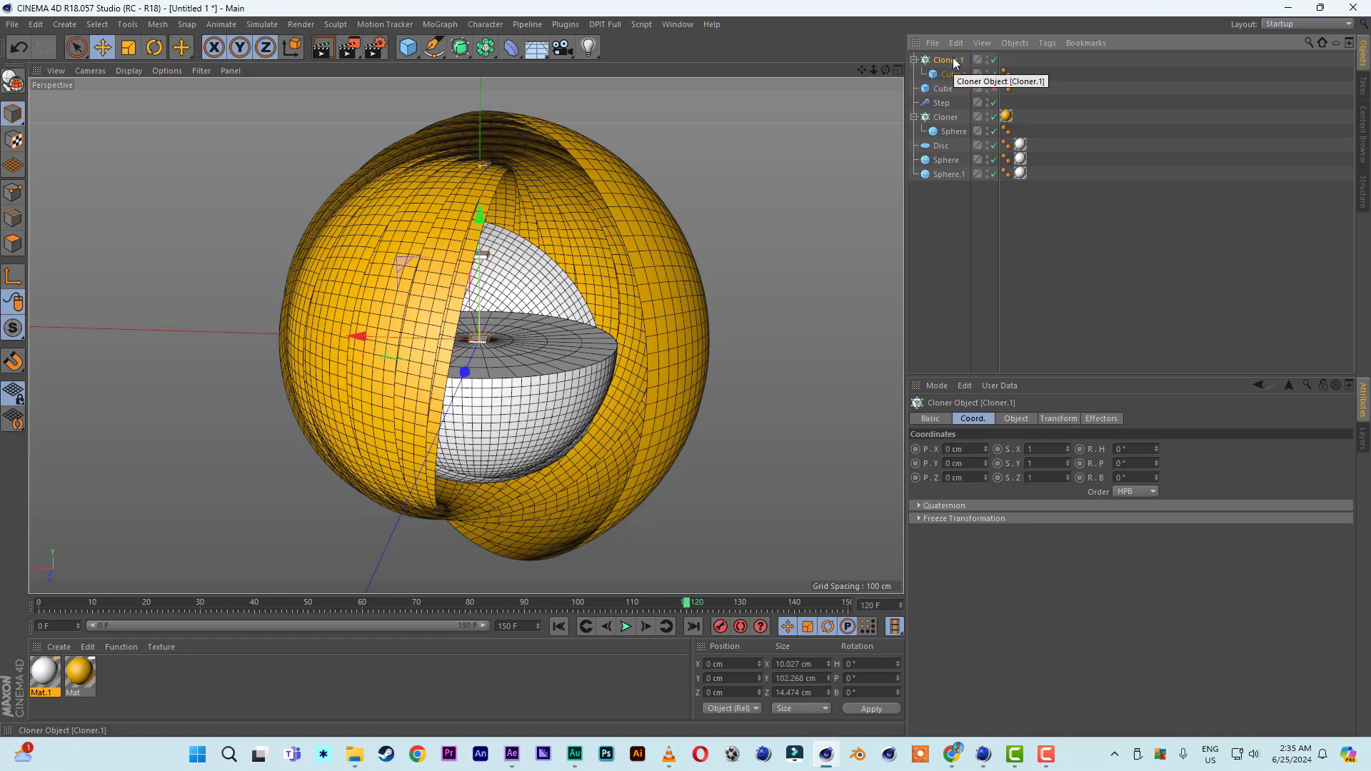
click(1016, 420)
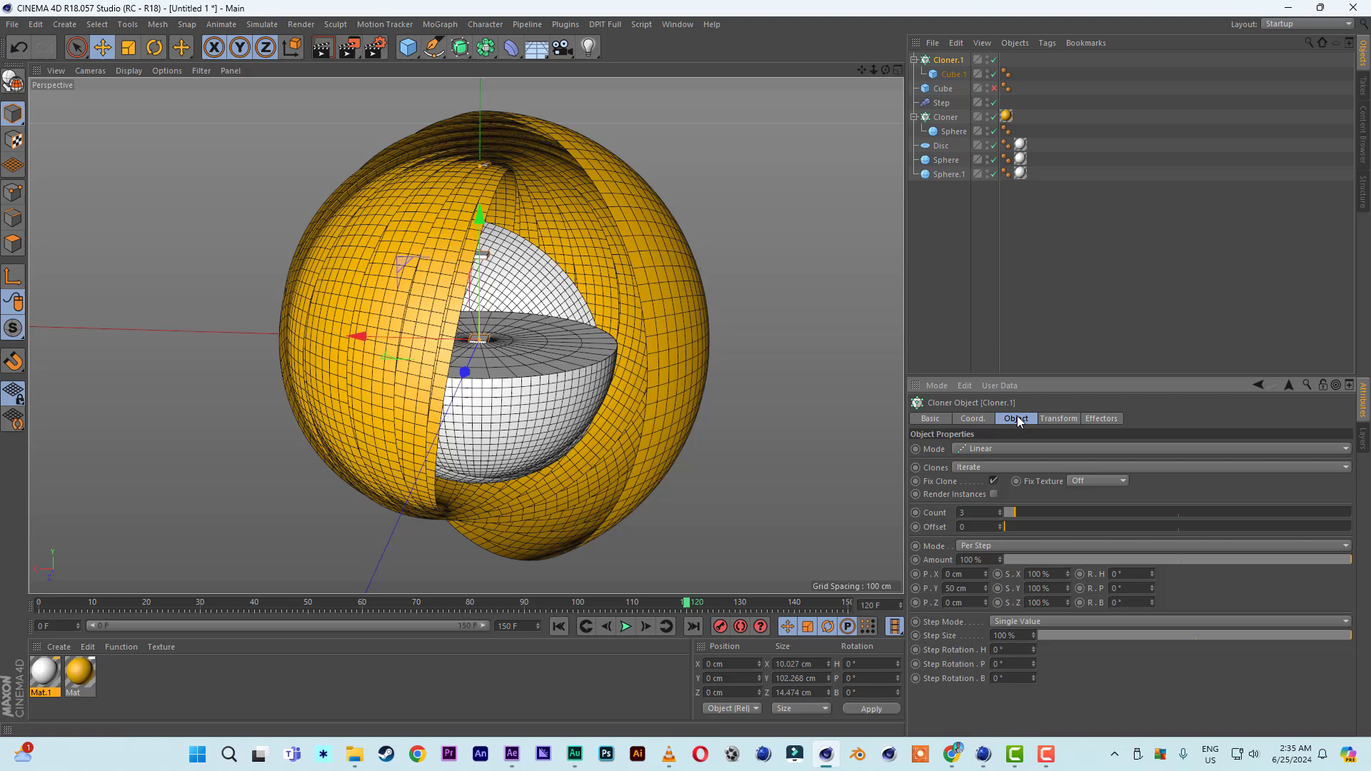
click(975, 450)
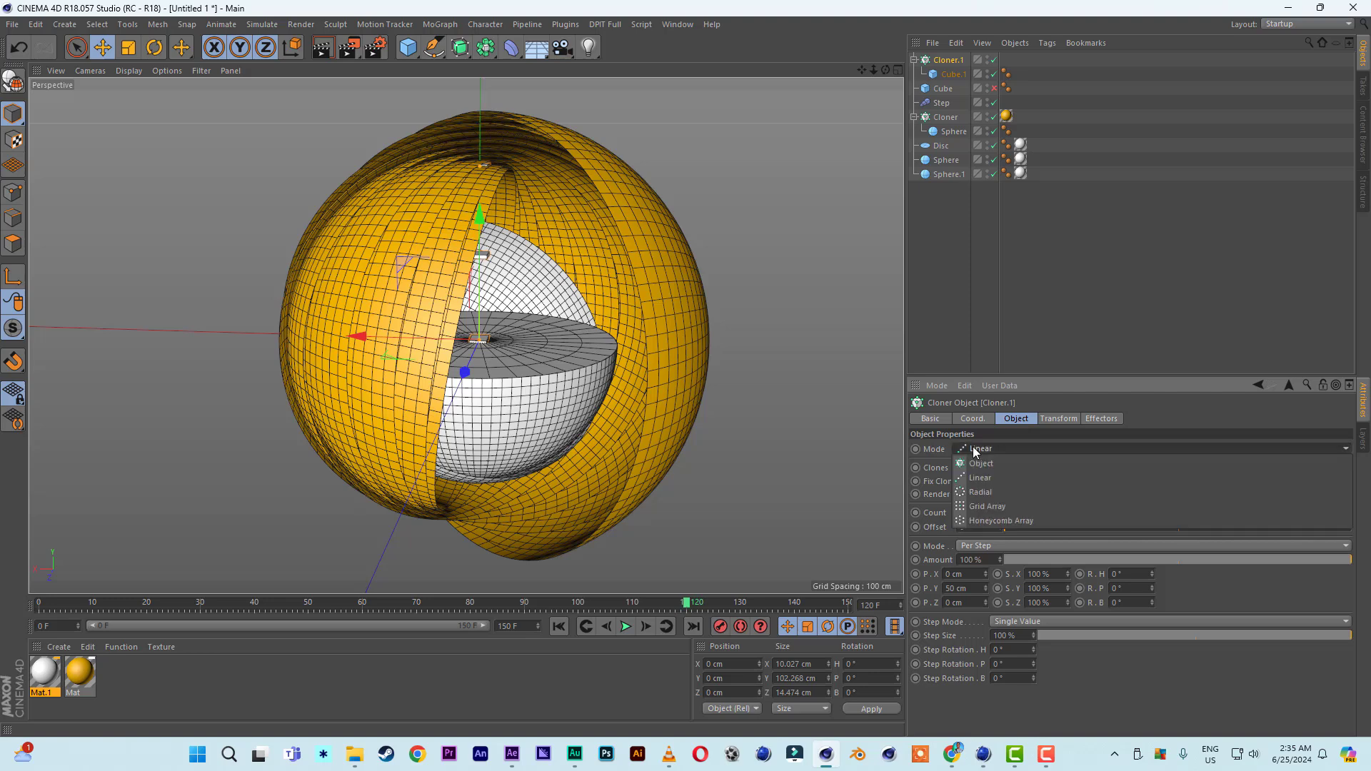
click(980, 493)
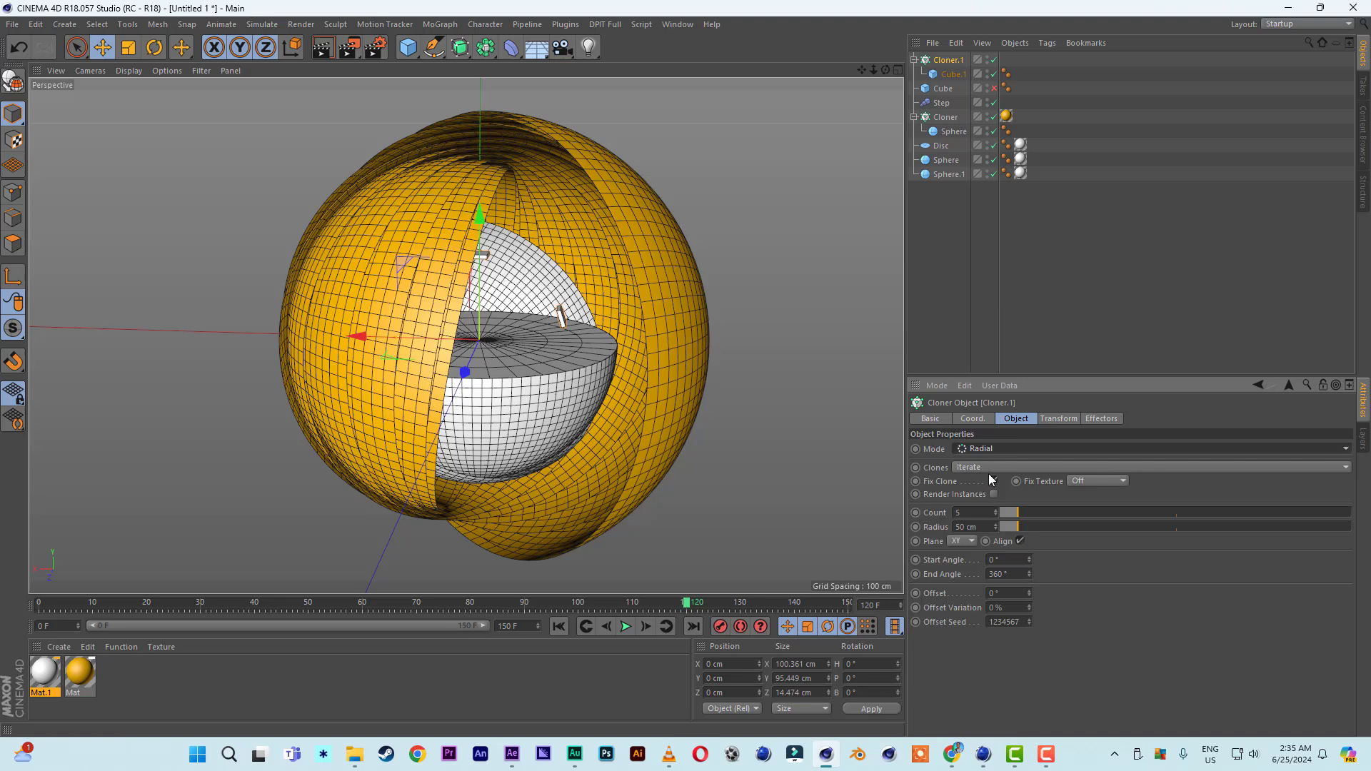
click(1017, 527)
drag(1018, 527, 1056, 526)
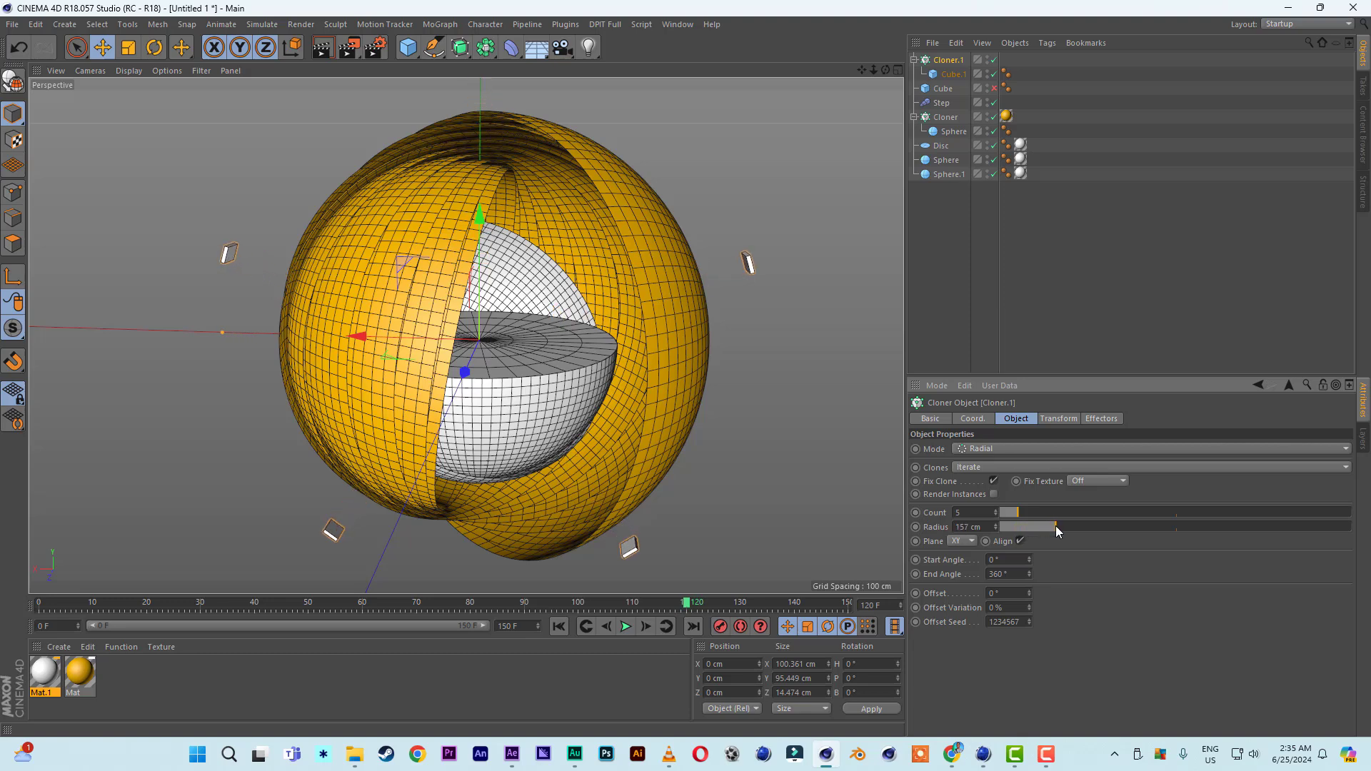
click(968, 544)
click(960, 584)
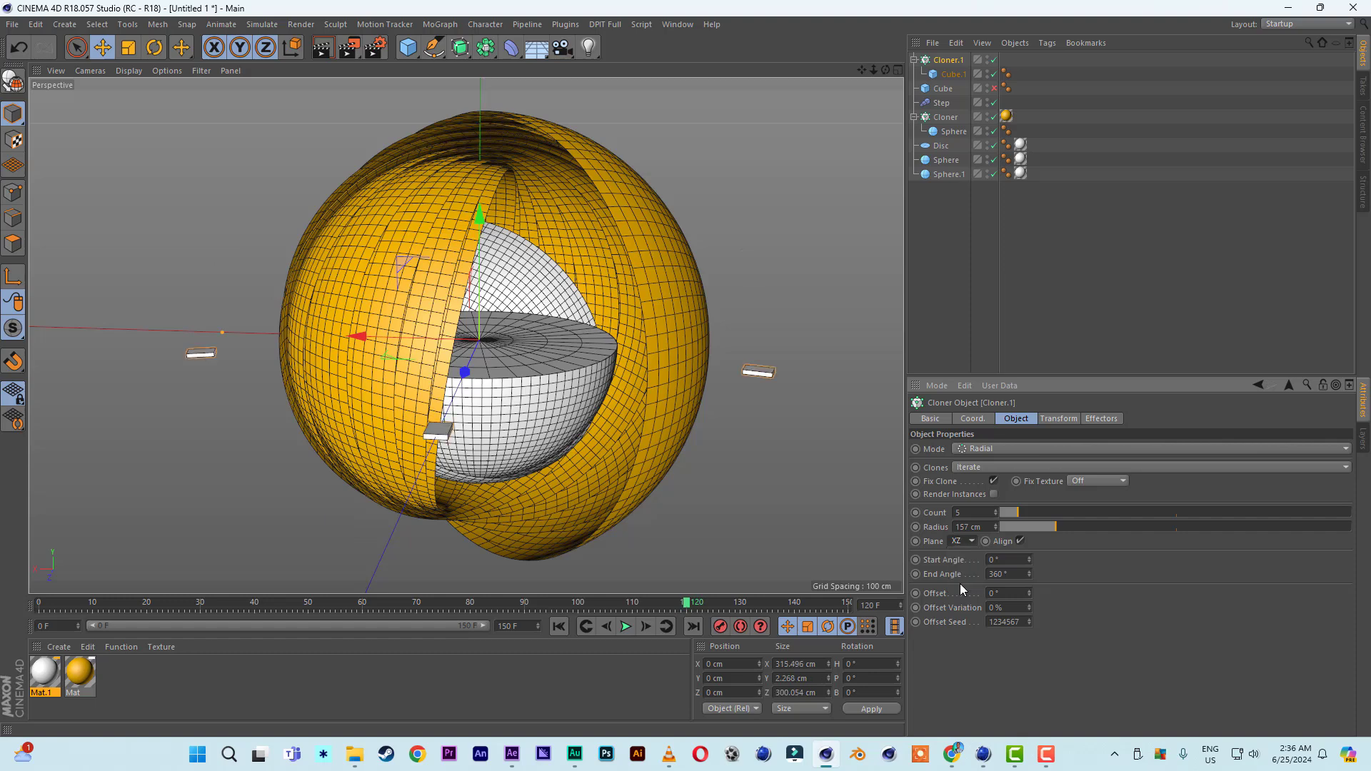
- Raise the radial Cloner's clone count to 26
click(970, 512)
drag(996, 512, 996, 512)
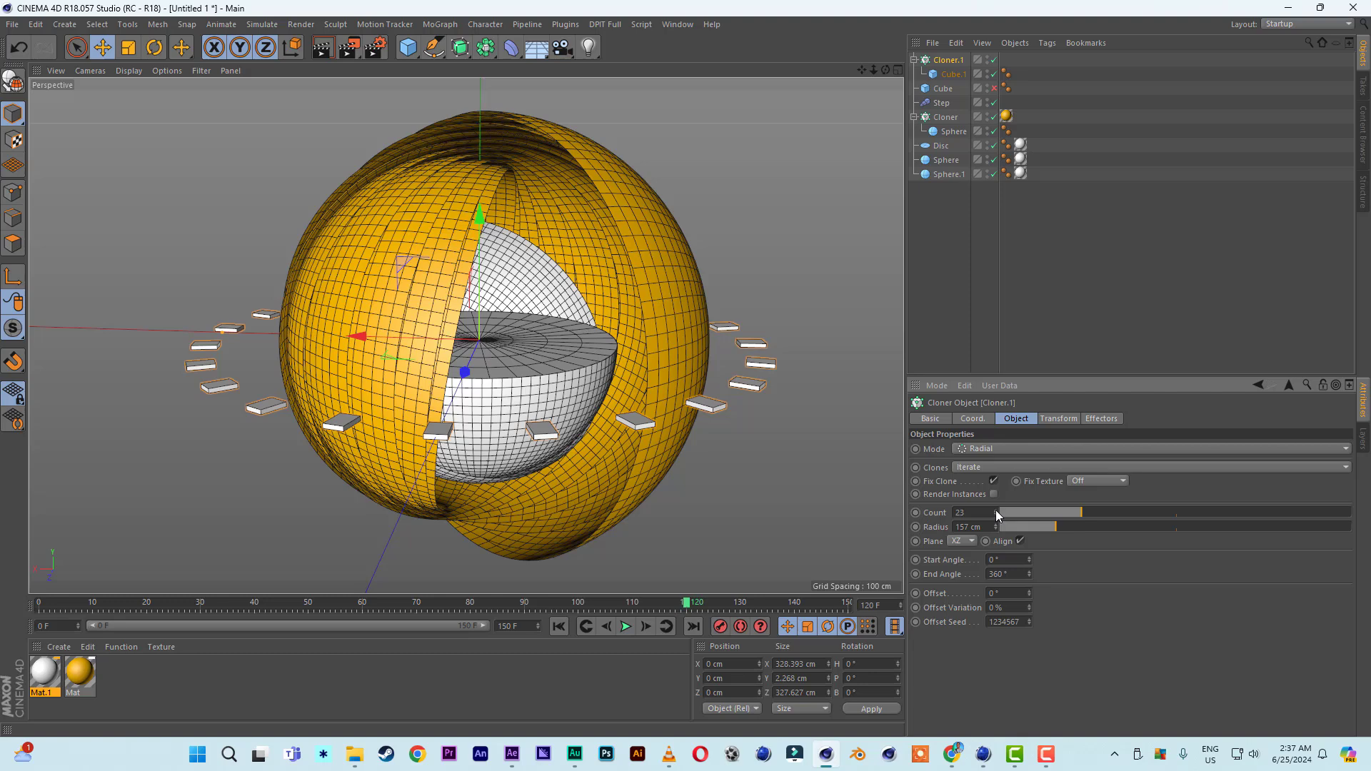
click(995, 510)
click(995, 510)
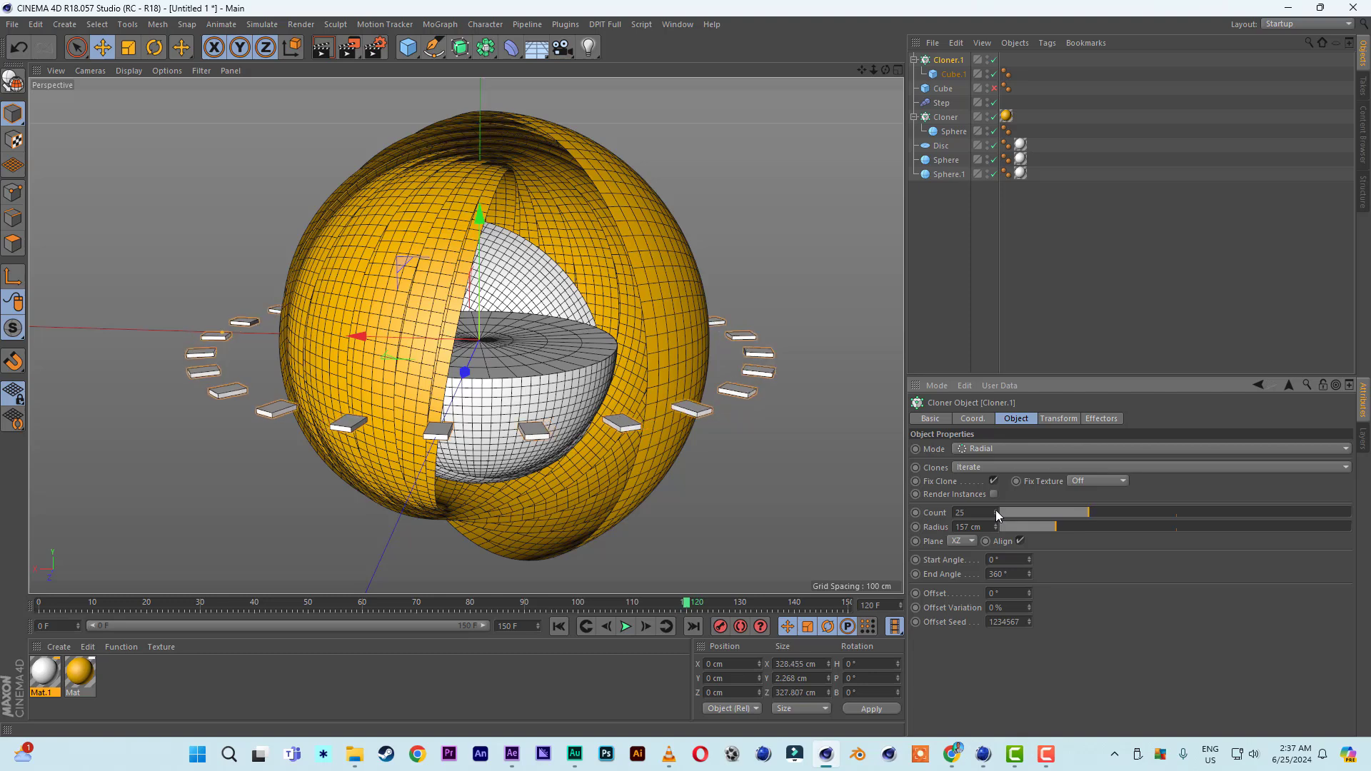
click(996, 510)
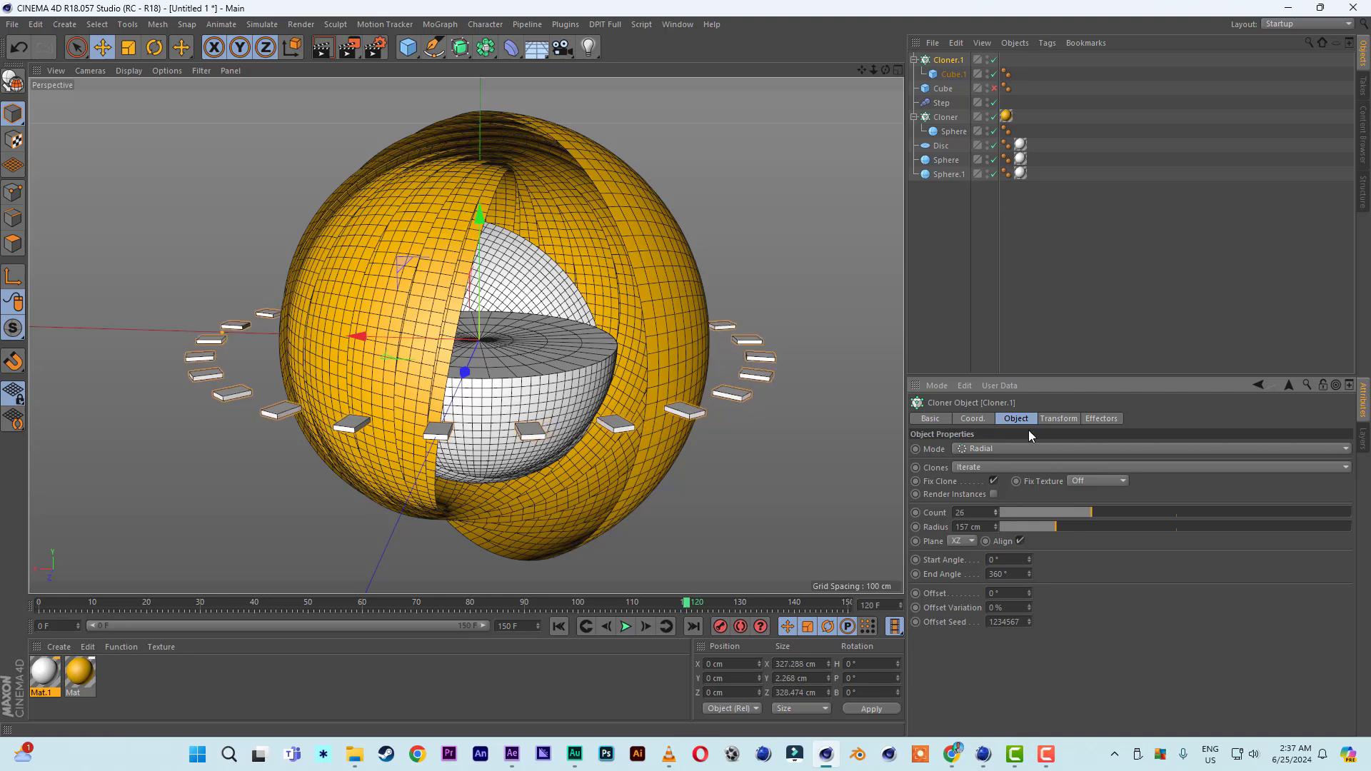
- Shrink the cloned cube to about 7.4 × 1 × 8.4 cm, disabling its Cloner while resizing and re-enabling it
click(954, 75)
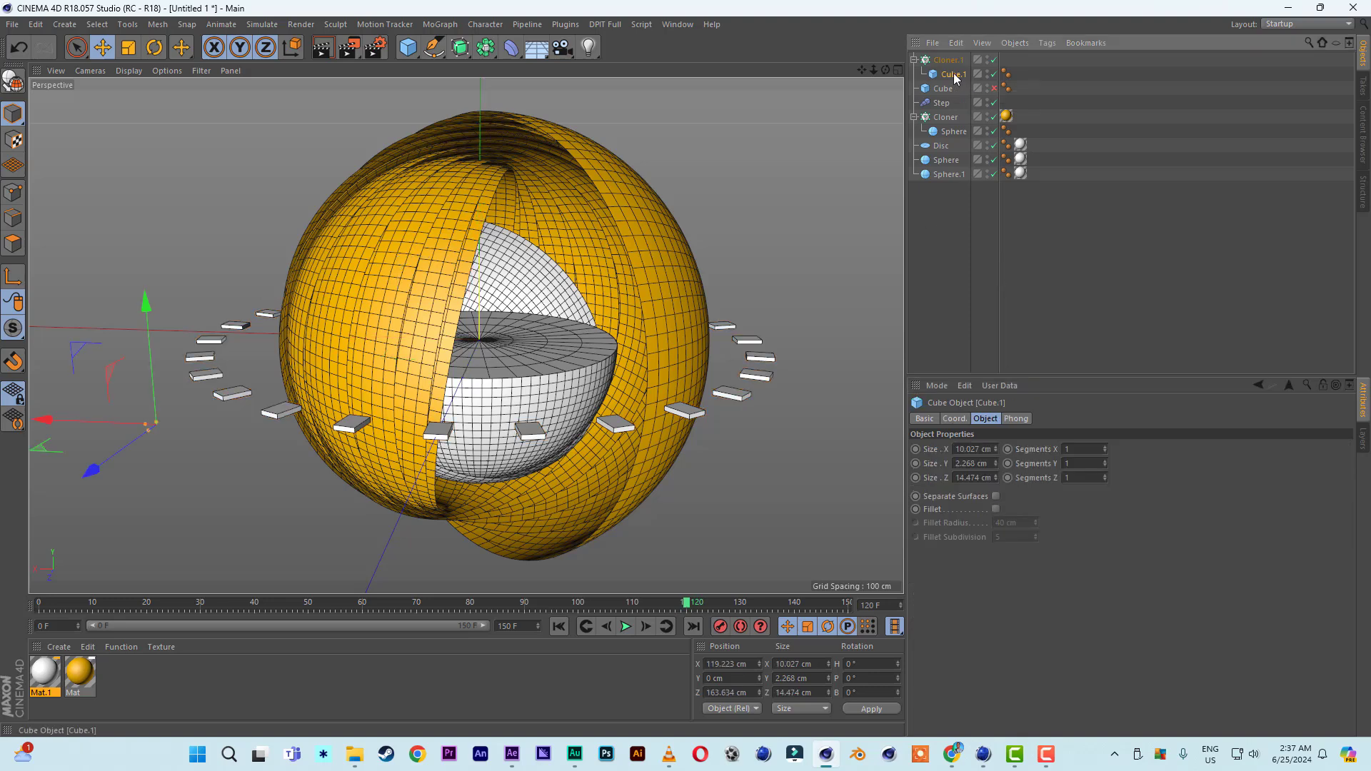
click(994, 60)
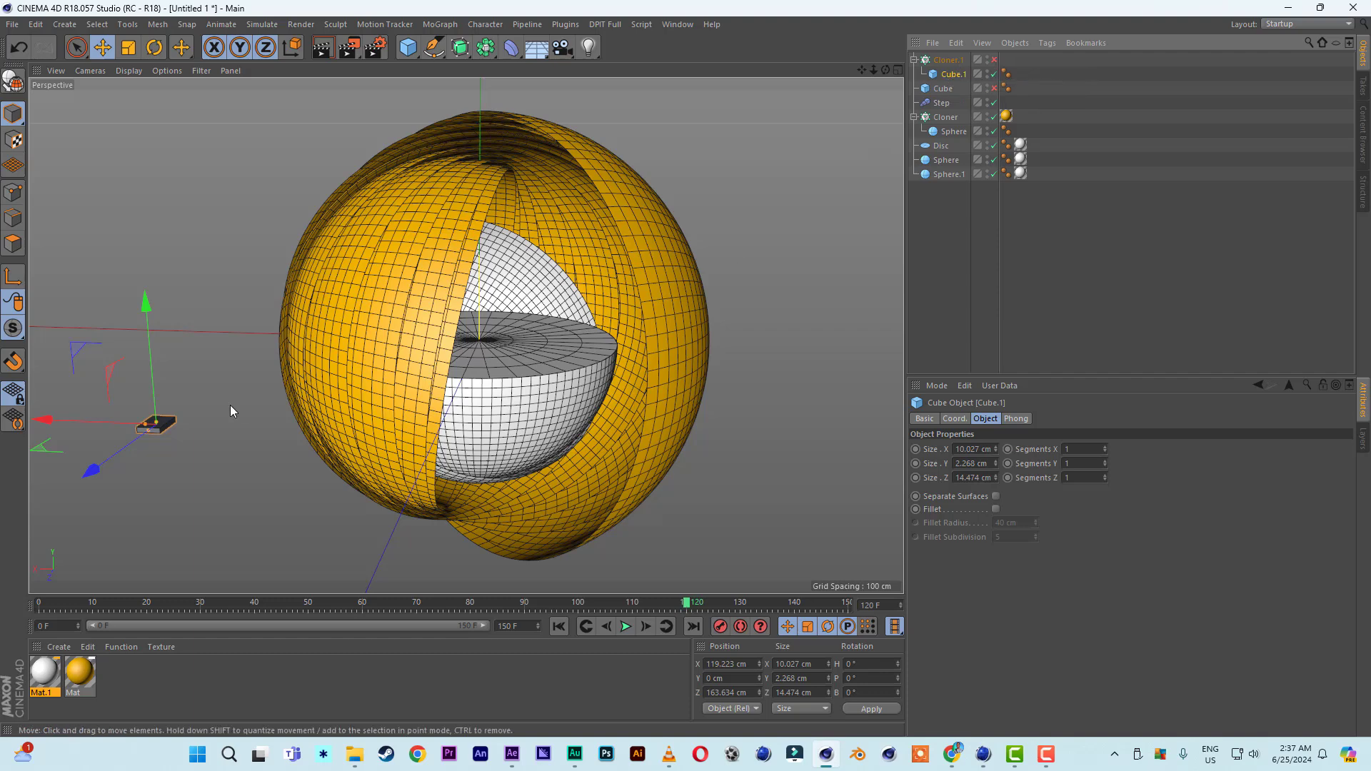
drag(149, 437, 150, 431)
key(ctrl+z)
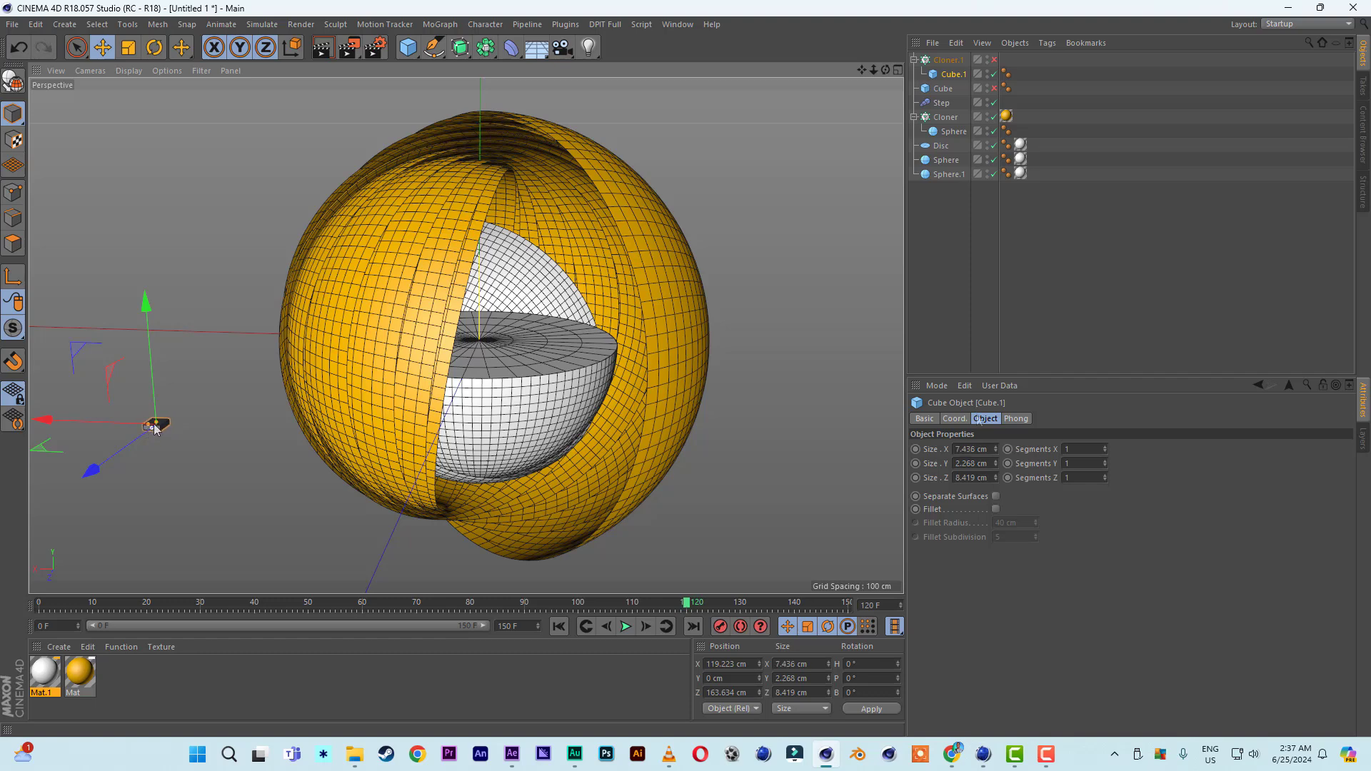
click(955, 464)
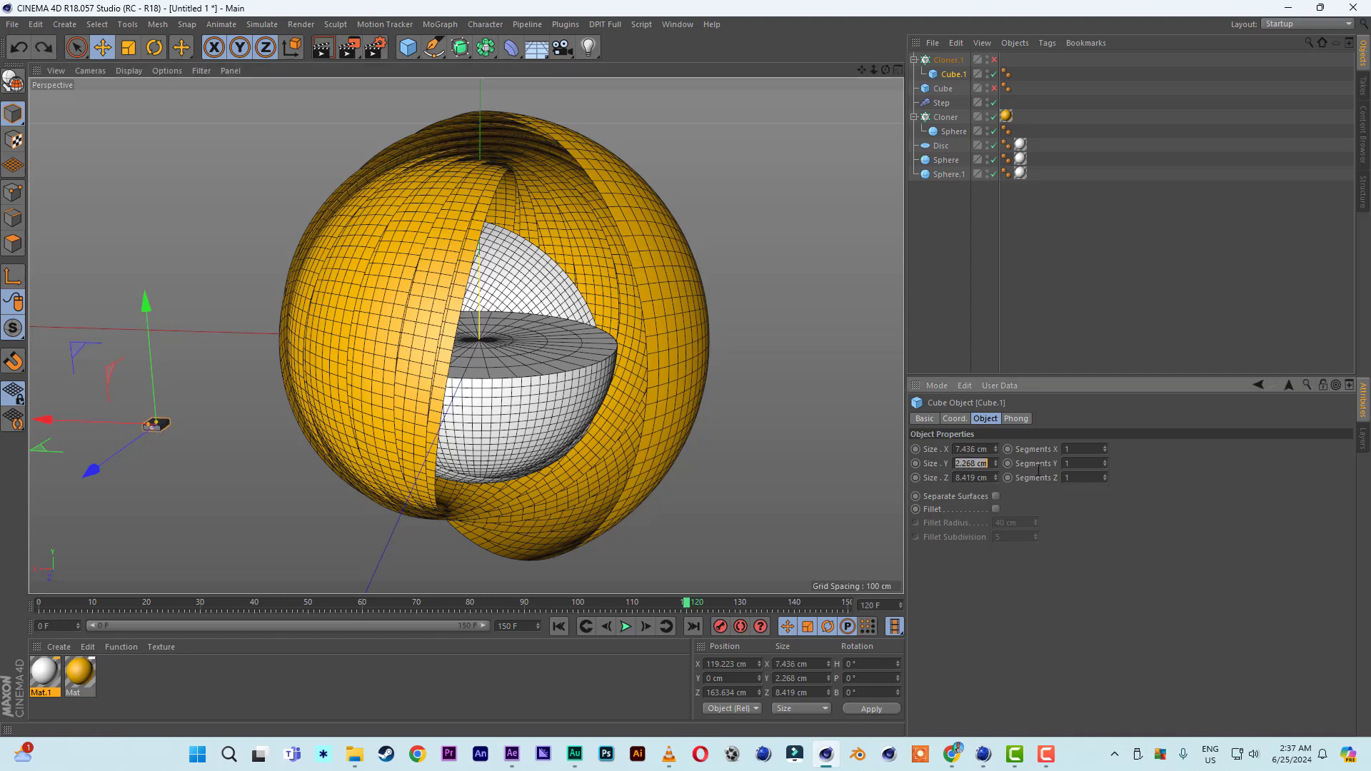
text(1)
key(Return)
click(994, 60)
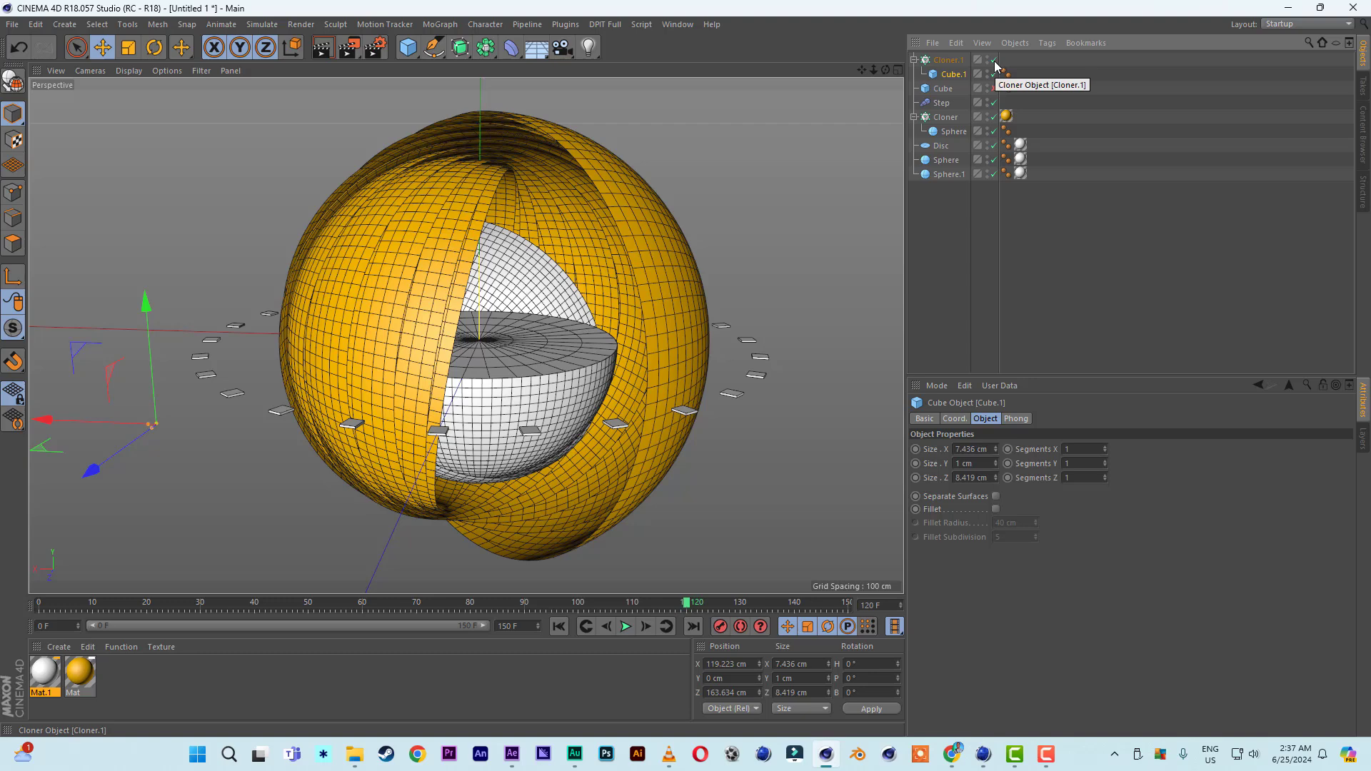
- Try rotating the cube ring with the radial Cloner's Offset, and reset the Offset to 0°
click(948, 60)
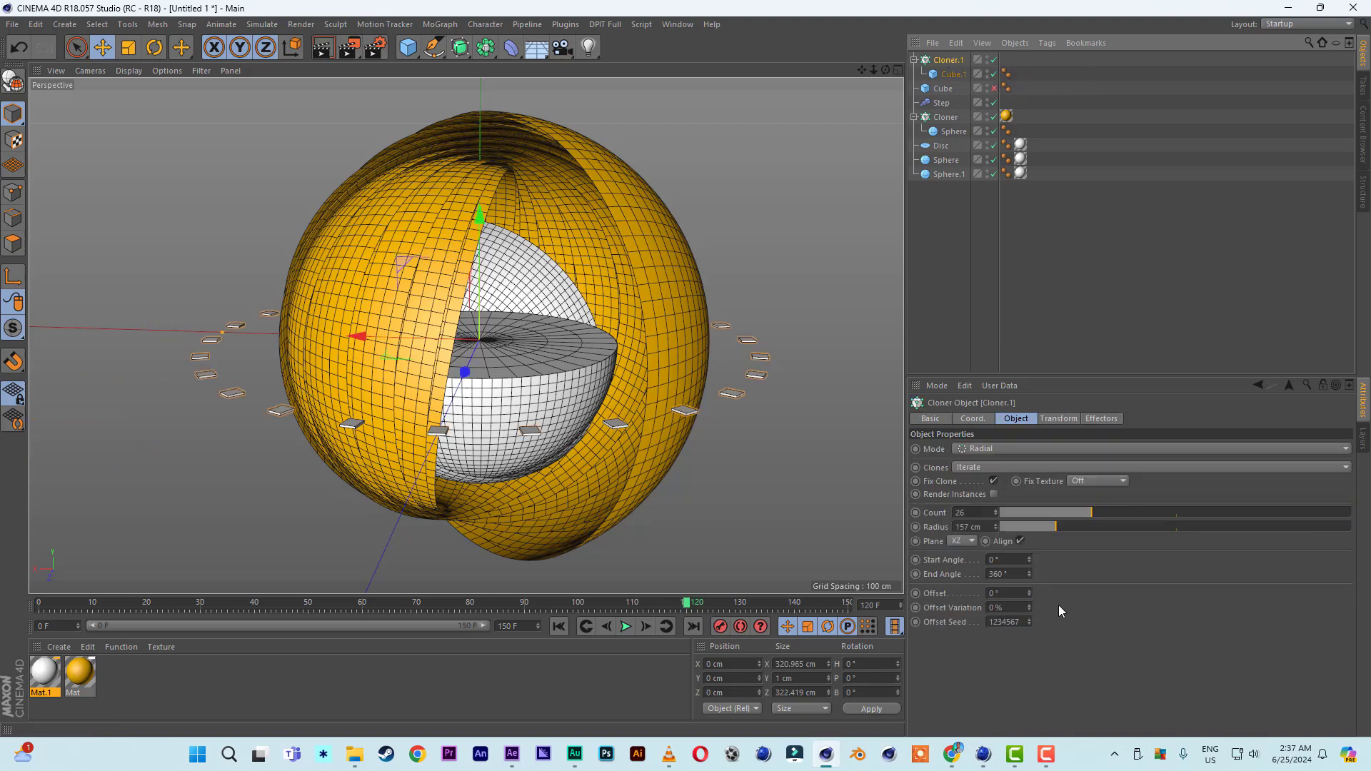
drag(1031, 592, 921, 590)
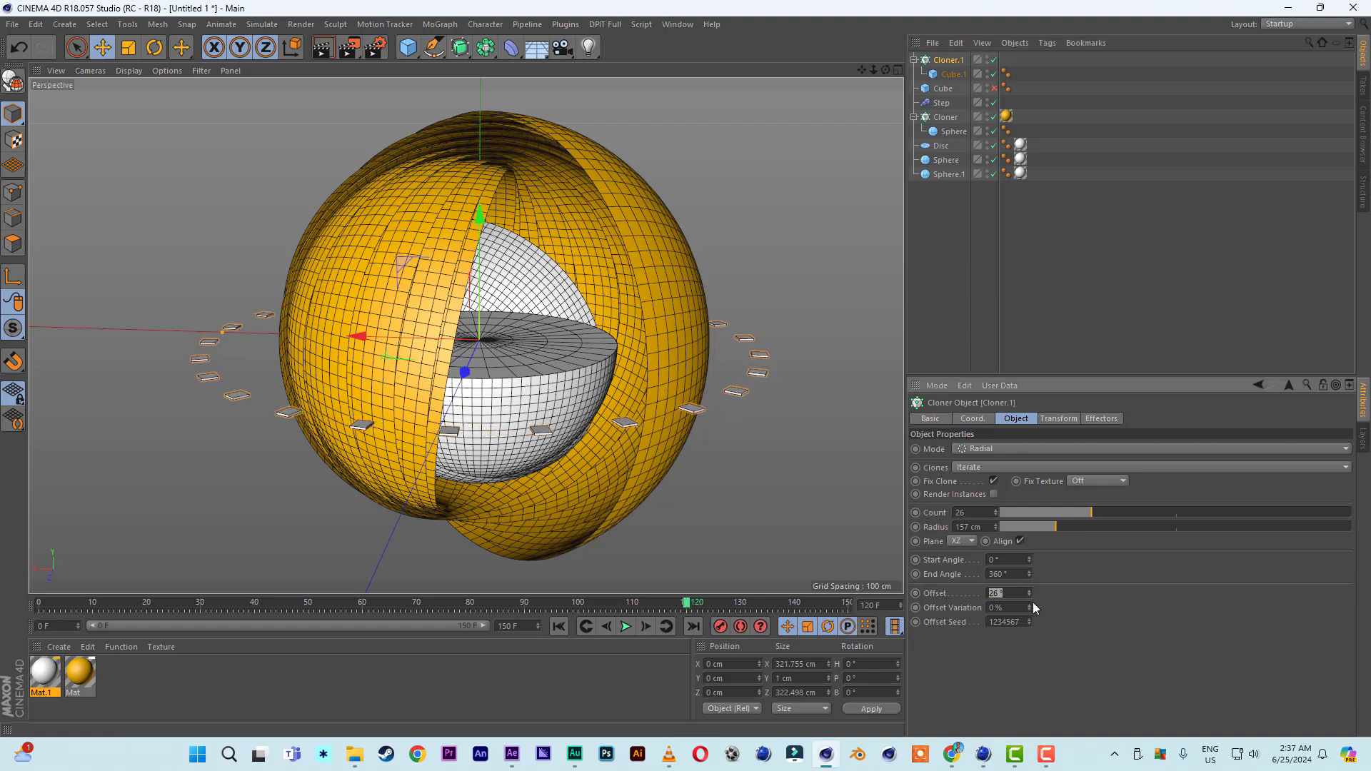
text(0)
key(Return)
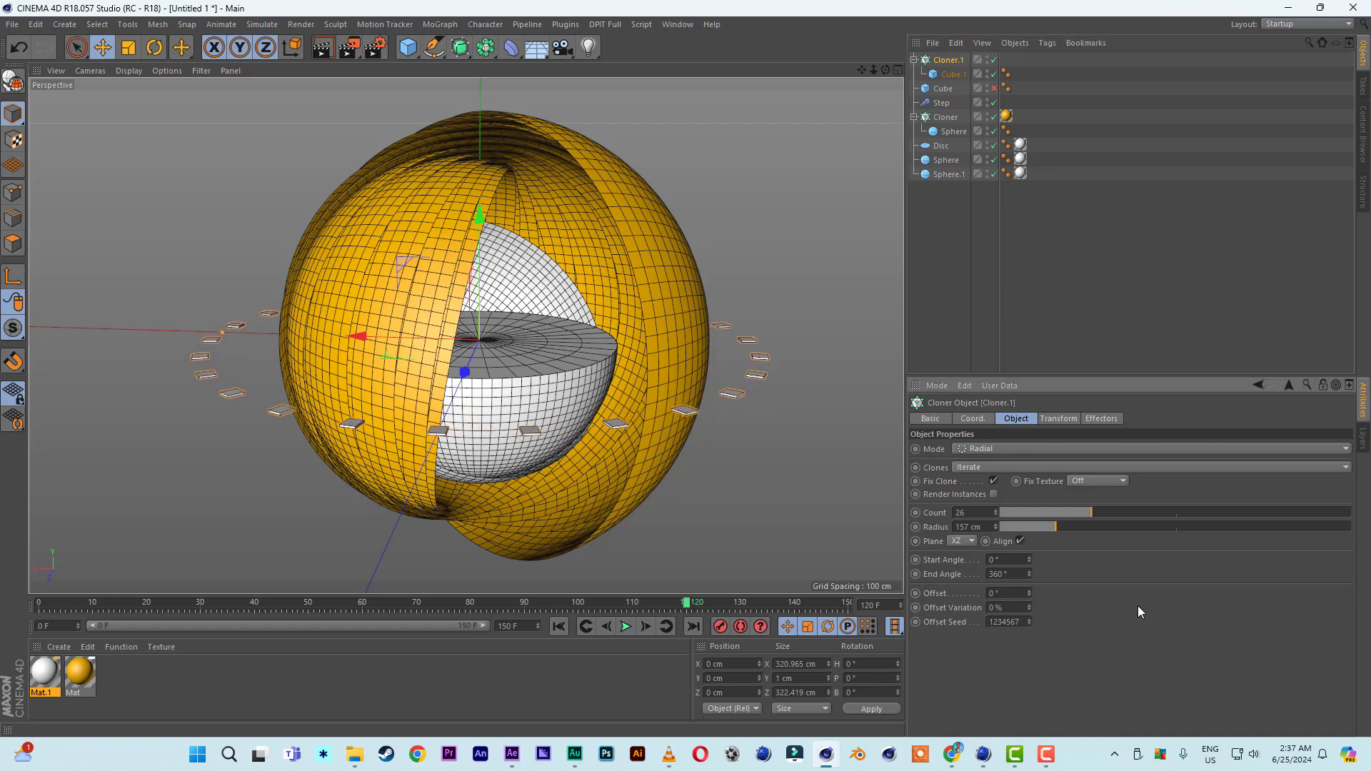
- Keyframe the radial Cloner's Offset at 0° on frame 0 and 360° on frame 150
click(41, 603)
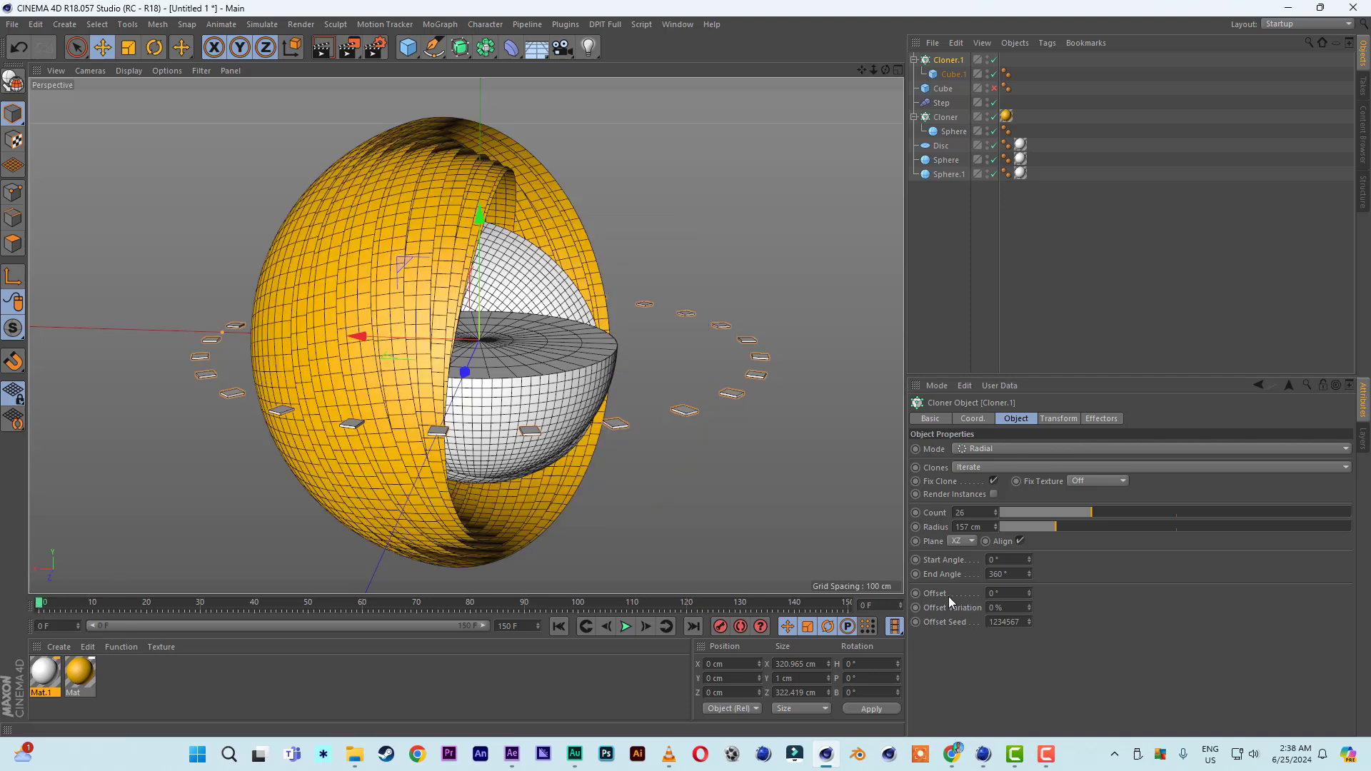
ctrl+click(916, 594)
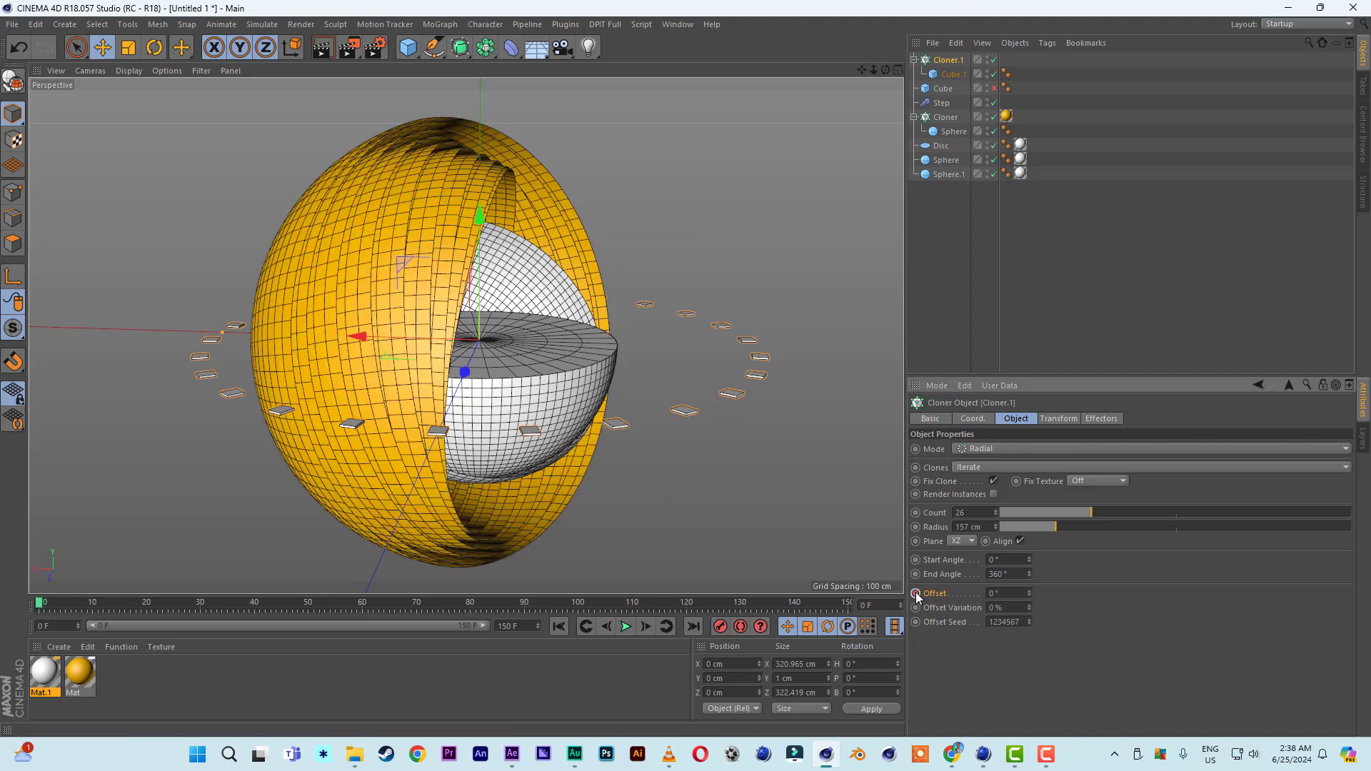
click(843, 606)
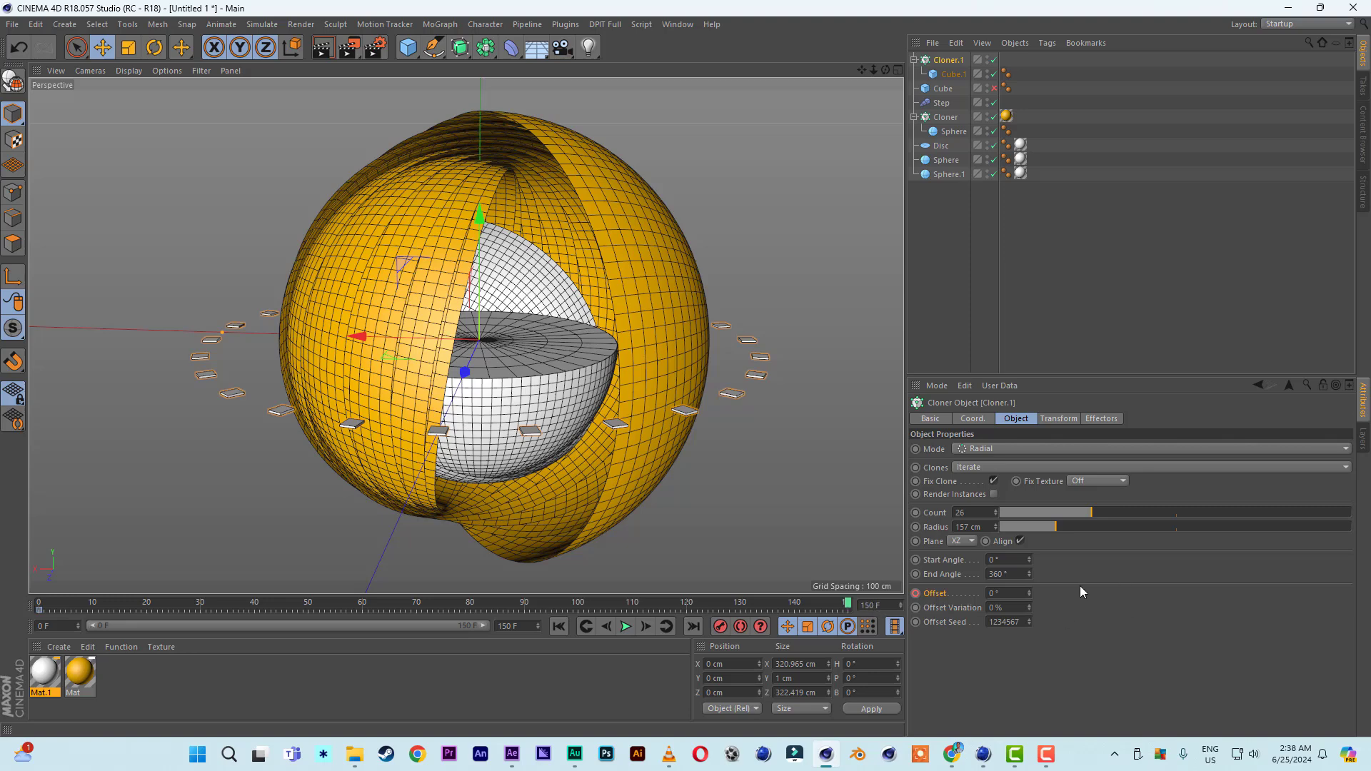
double_click(1025, 593)
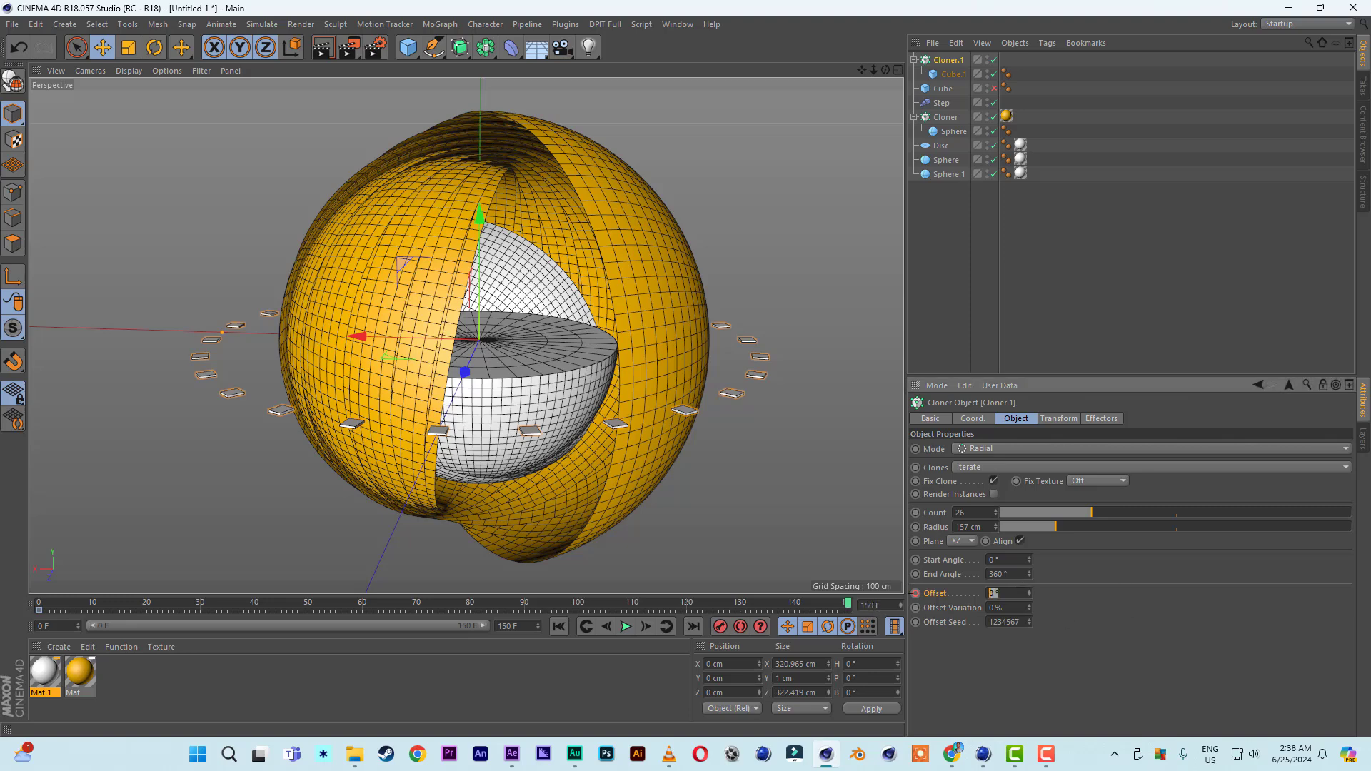
ctrl+click(914, 593)
text(360)
ctrl+click(915, 594)
- Play the animation from the first frame to check the rotation of the cube ring
click(558, 626)
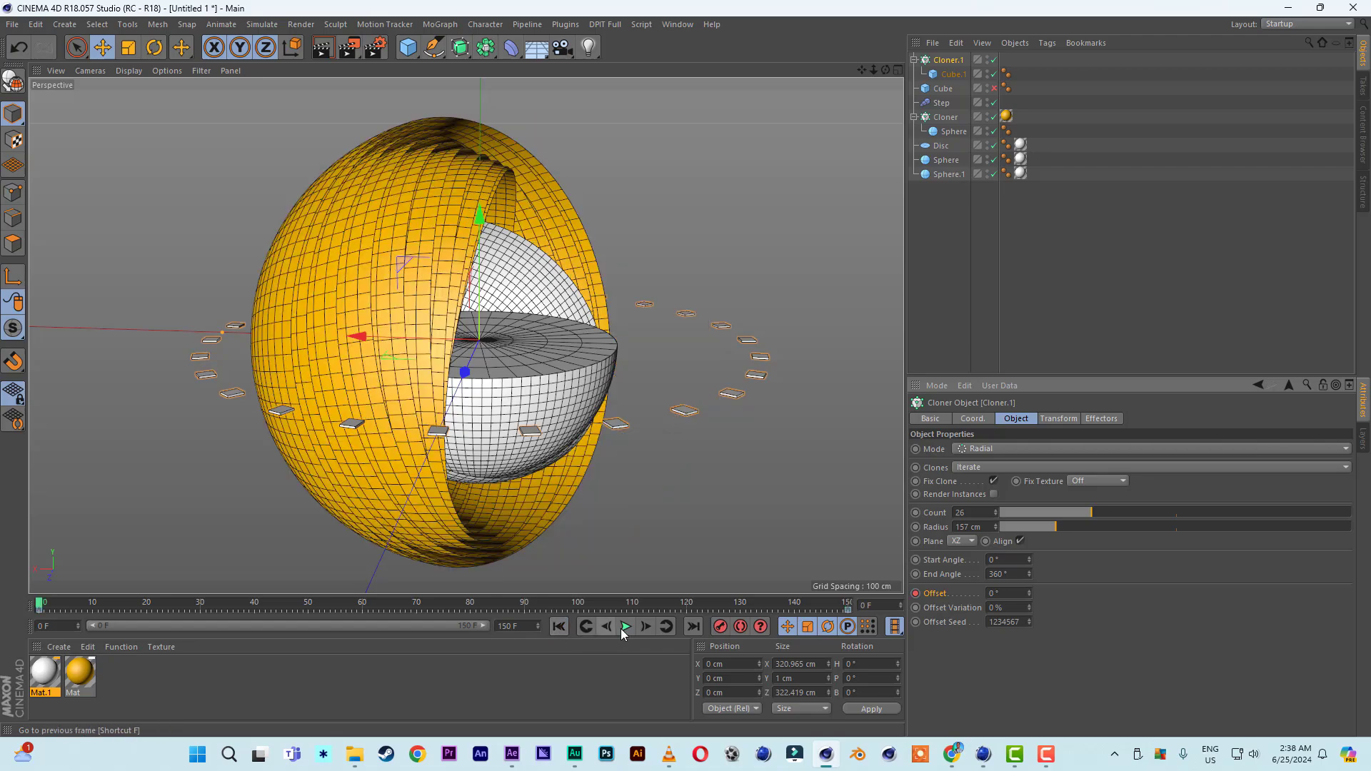
click(625, 626)
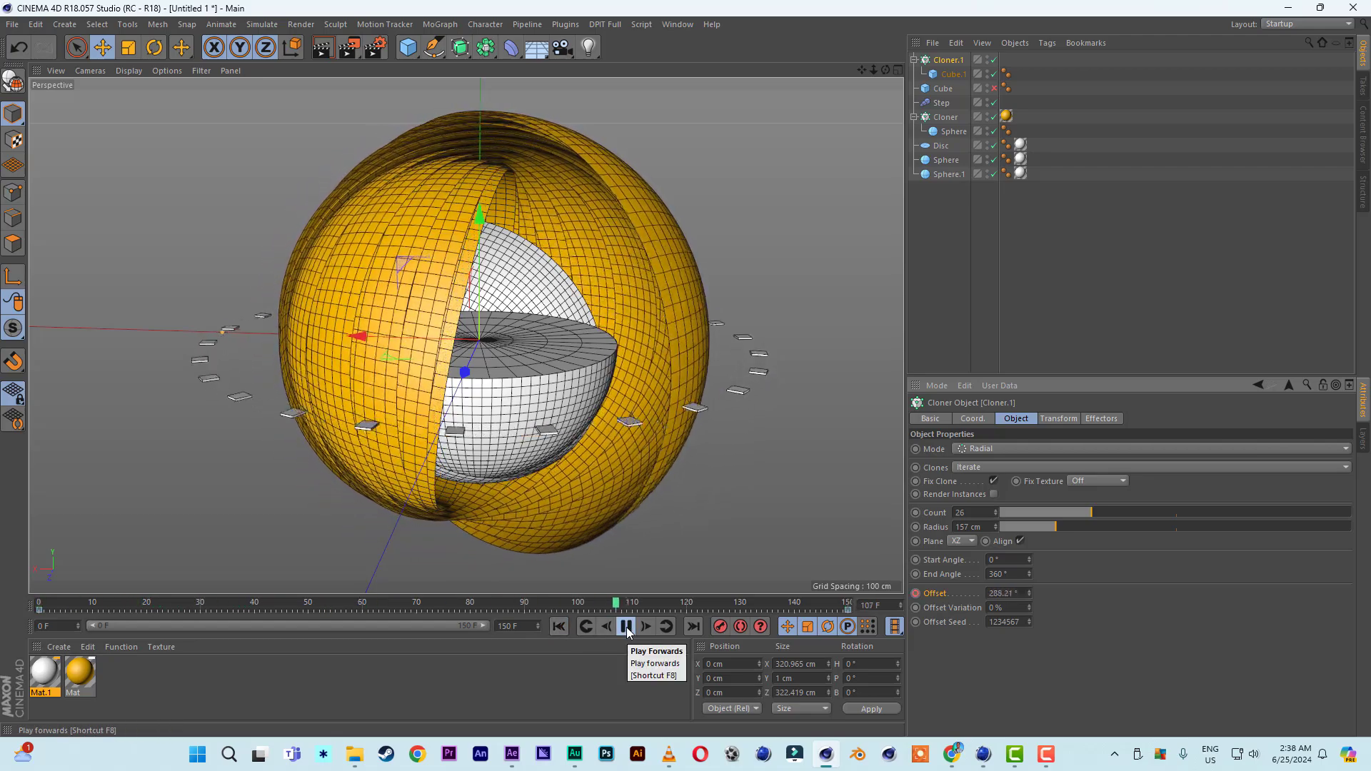
click(626, 627)
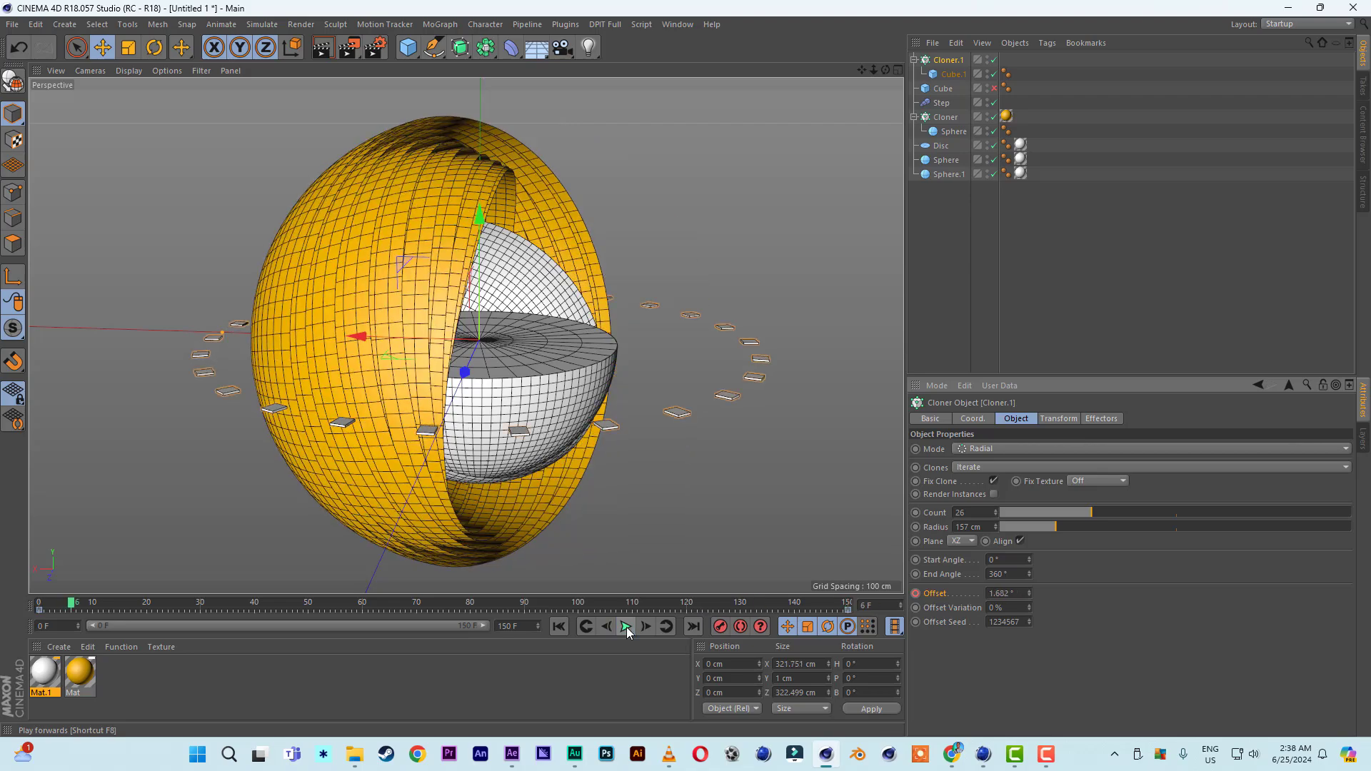
click(559, 627)
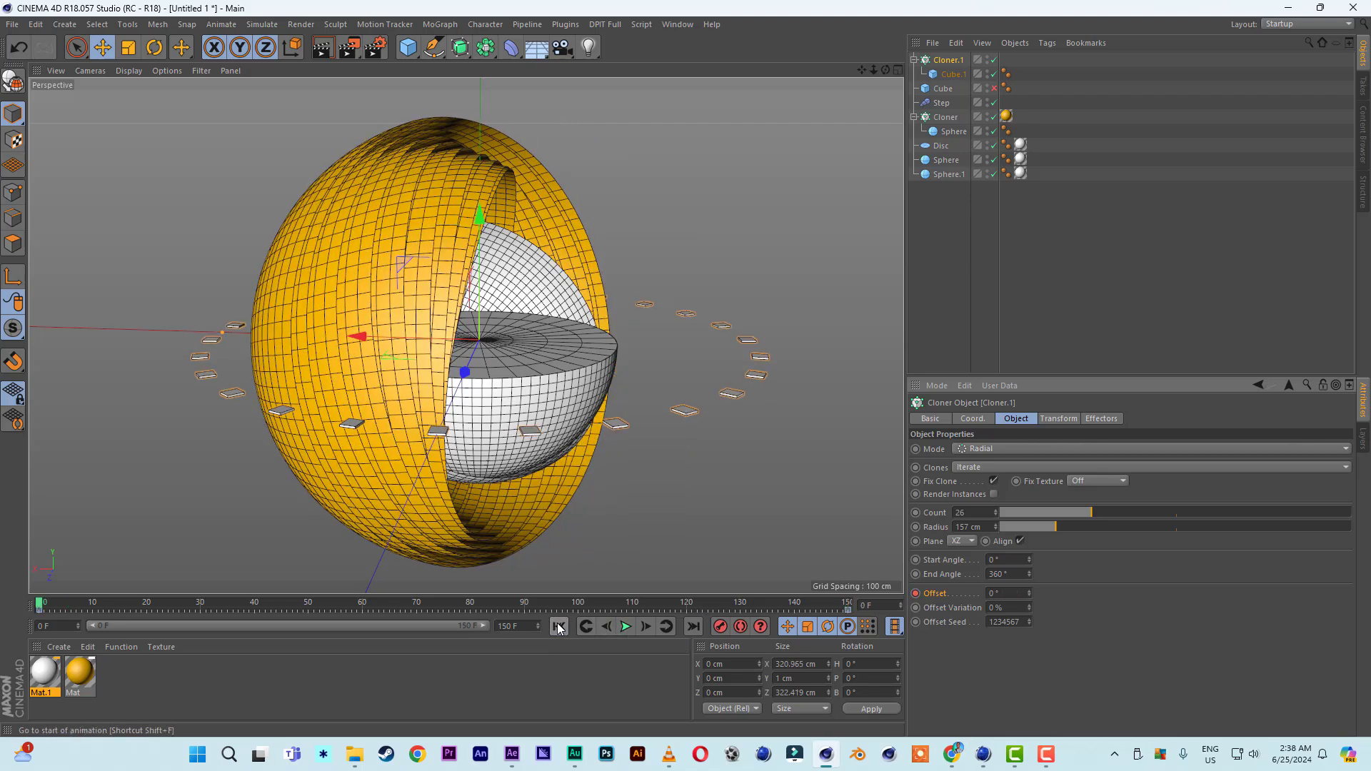
click(626, 627)
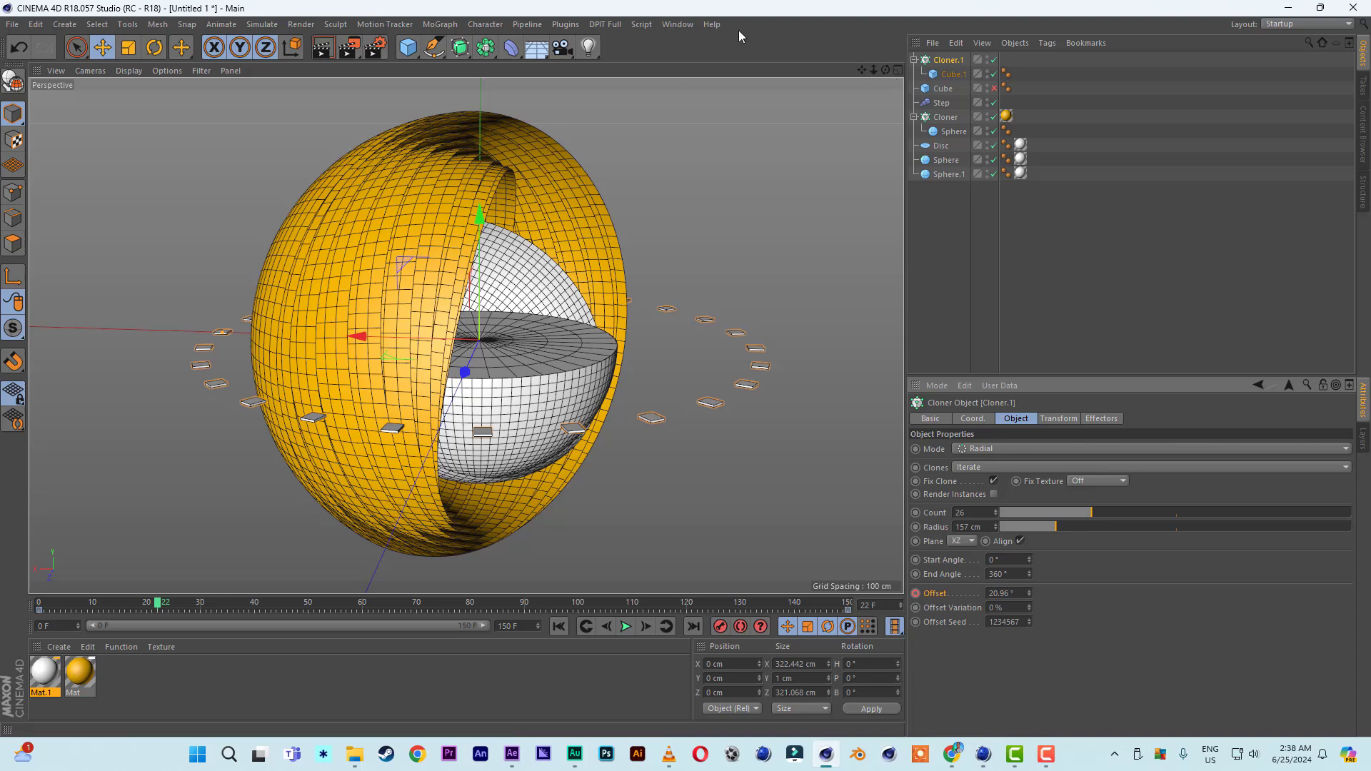
- Open the F-Curve timeline, enlarge its window and frame the cube ring's entire Offset curve from frame 0 to 150
click(679, 25)
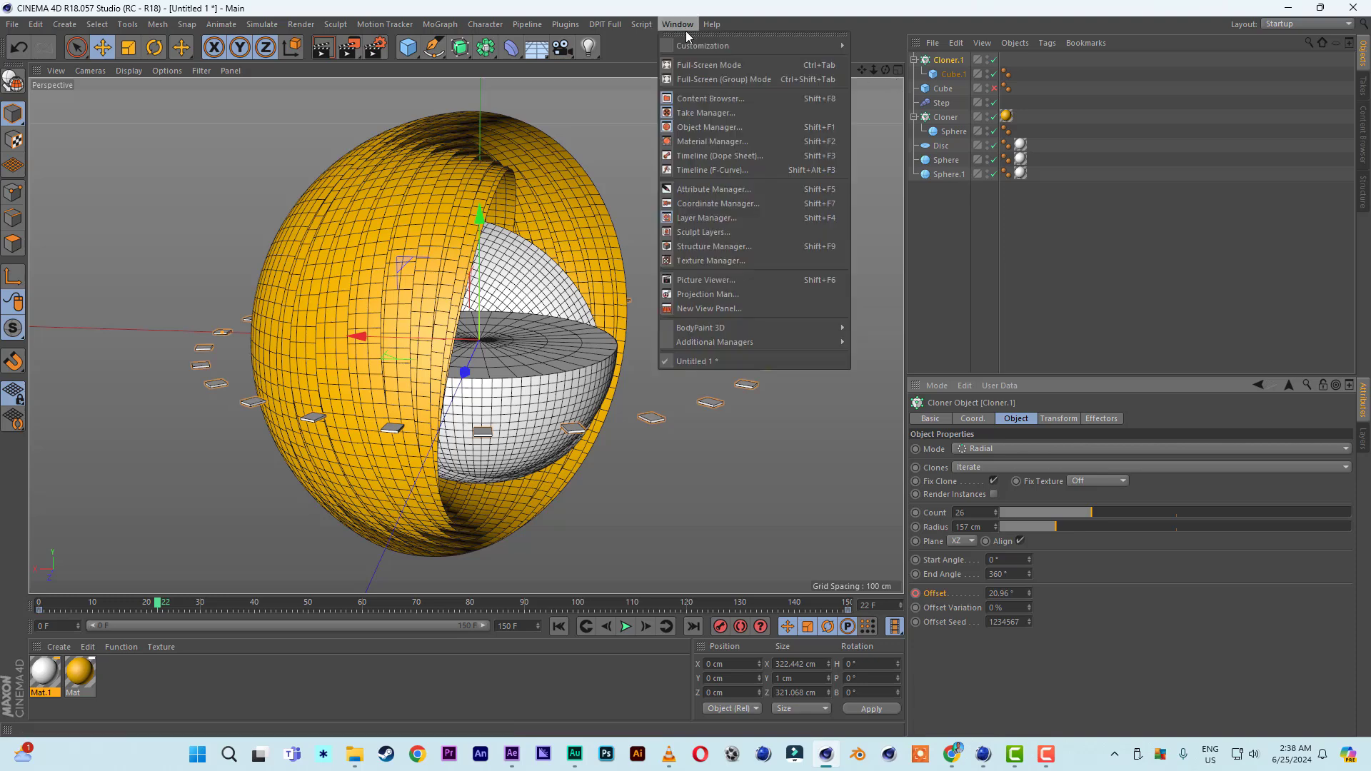
click(710, 169)
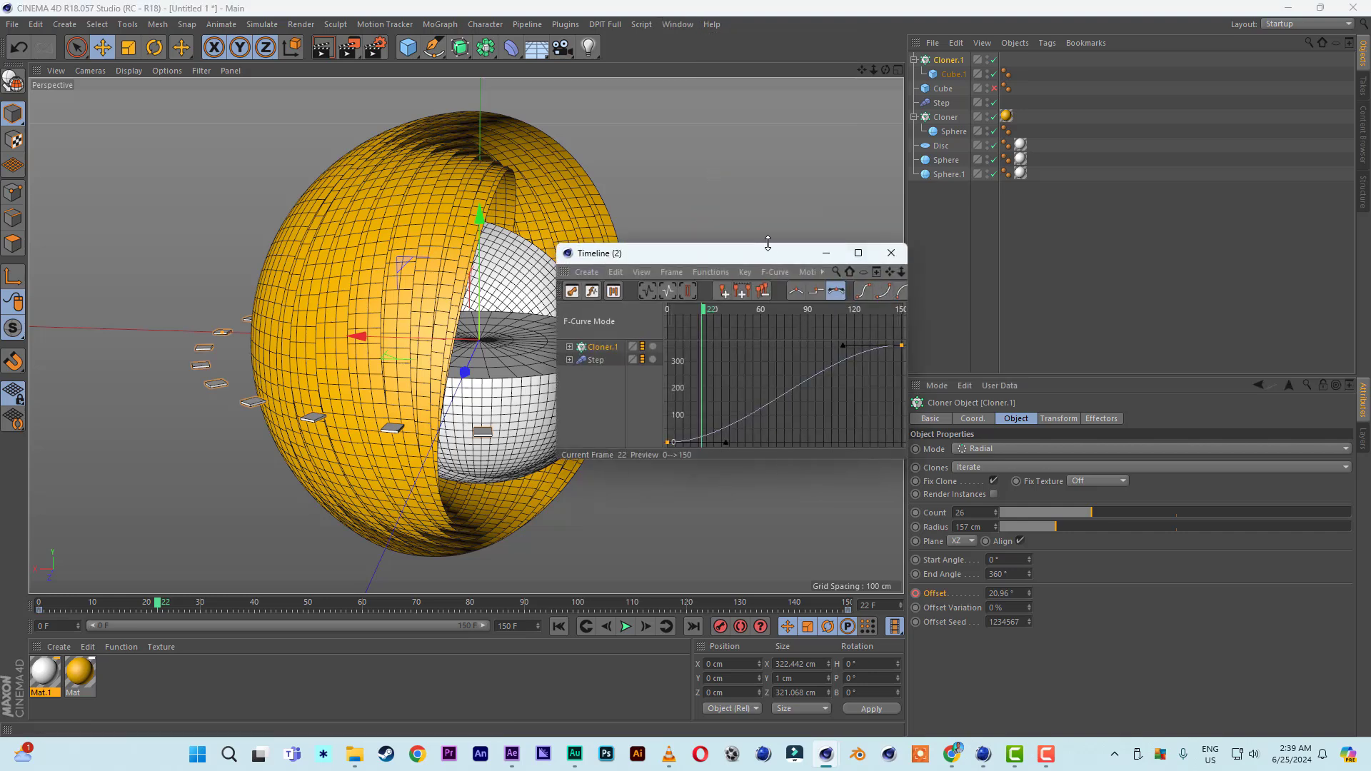
drag(769, 244, 768, 102)
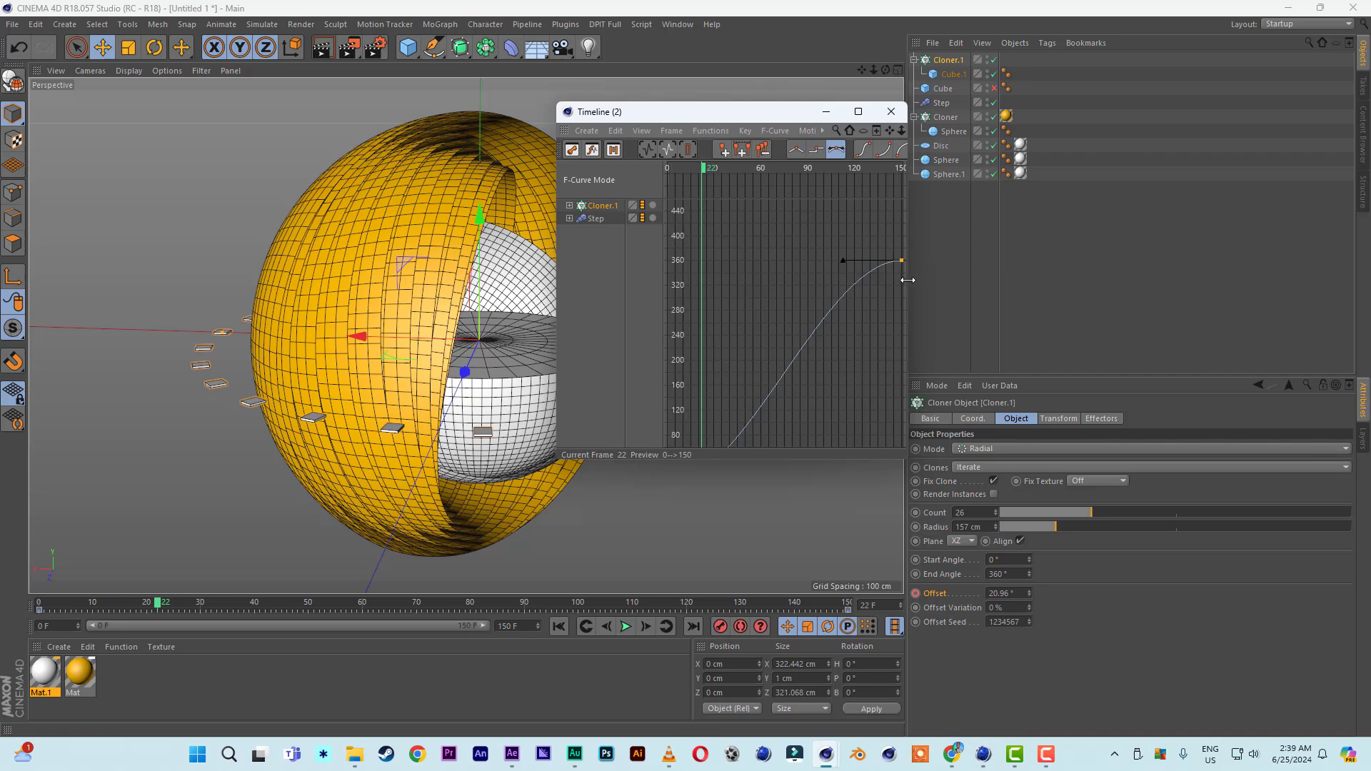
drag(912, 279, 1167, 286)
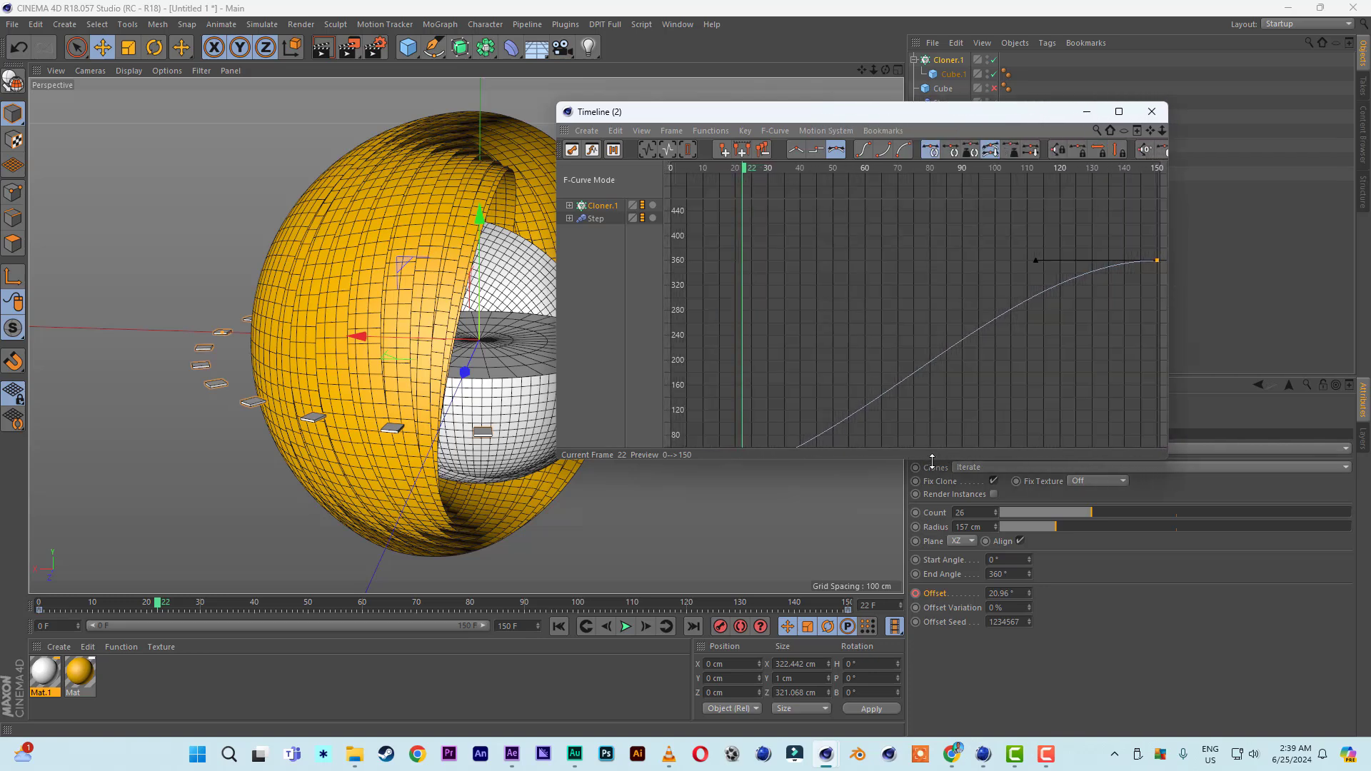
drag(934, 458, 944, 542)
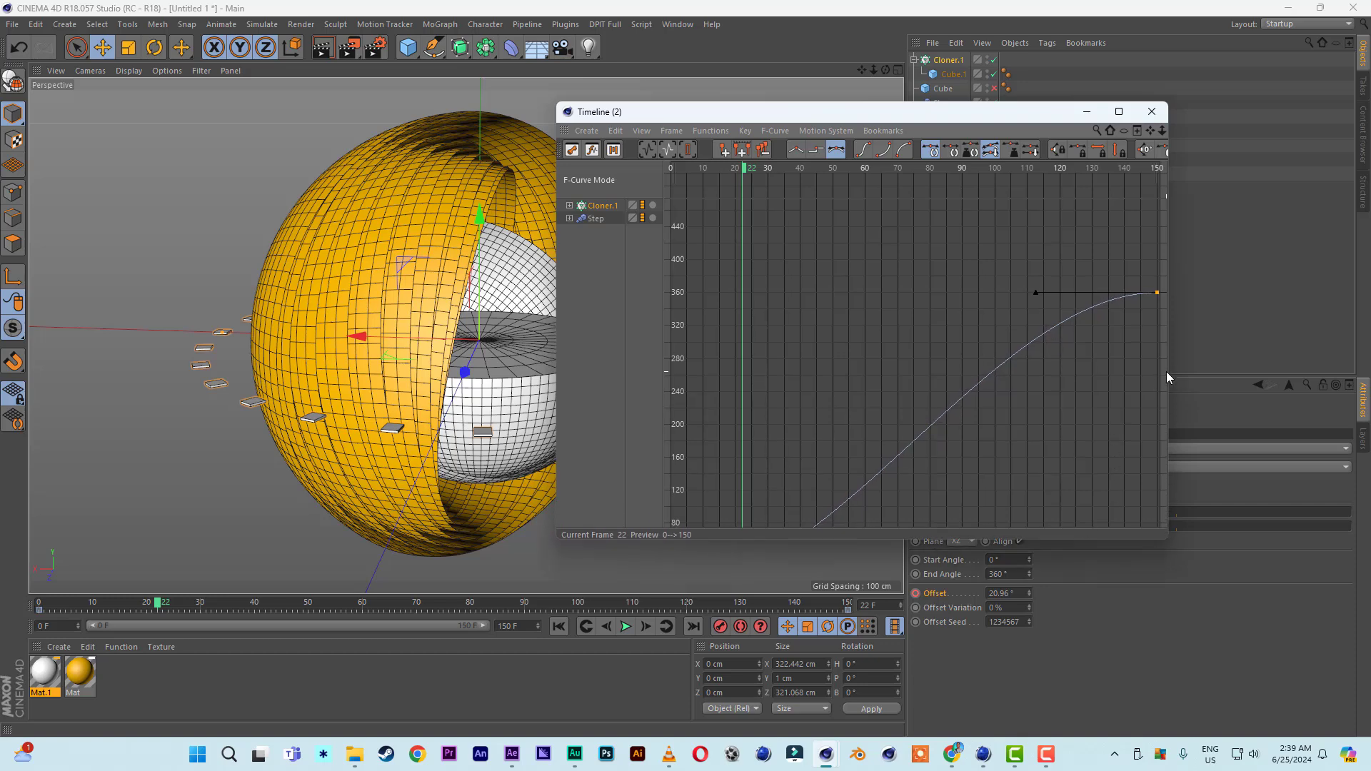
drag(1170, 368, 1316, 367)
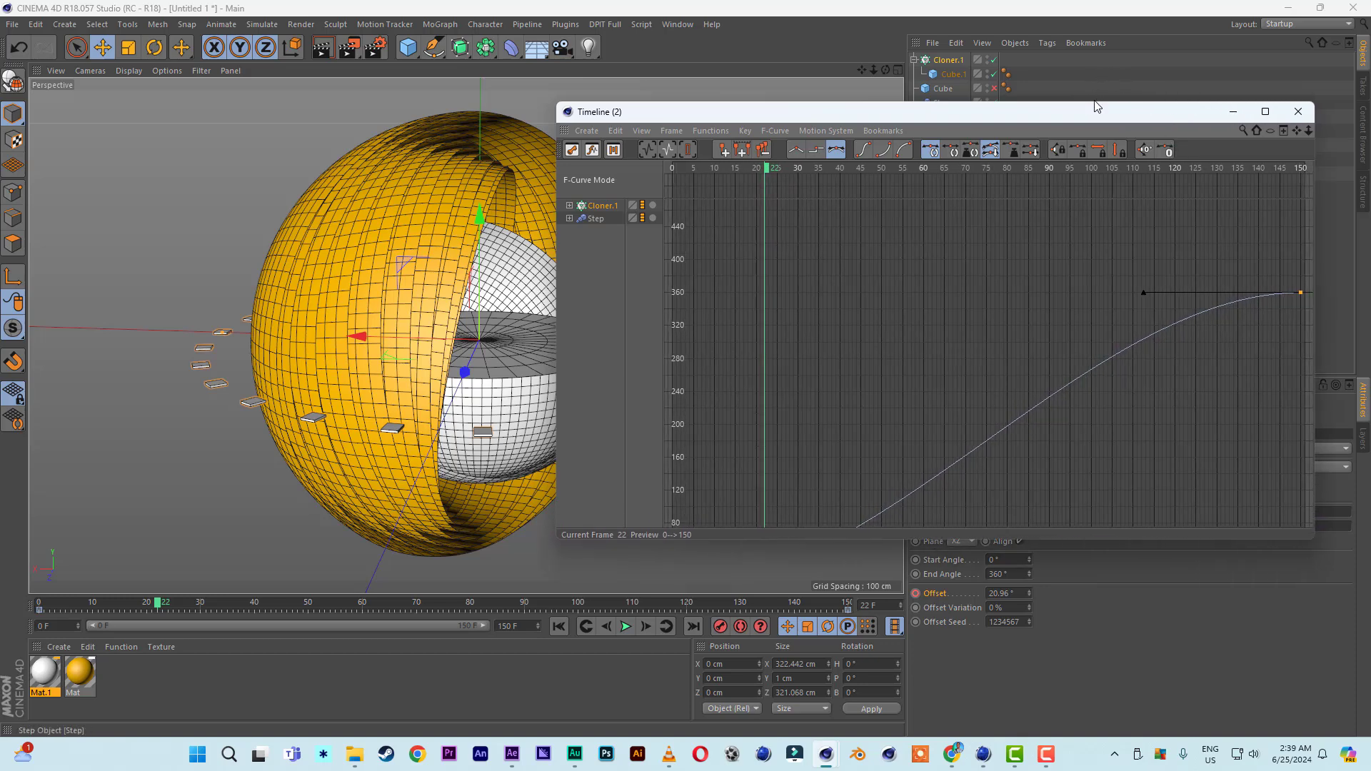
drag(1095, 103, 1097, 60)
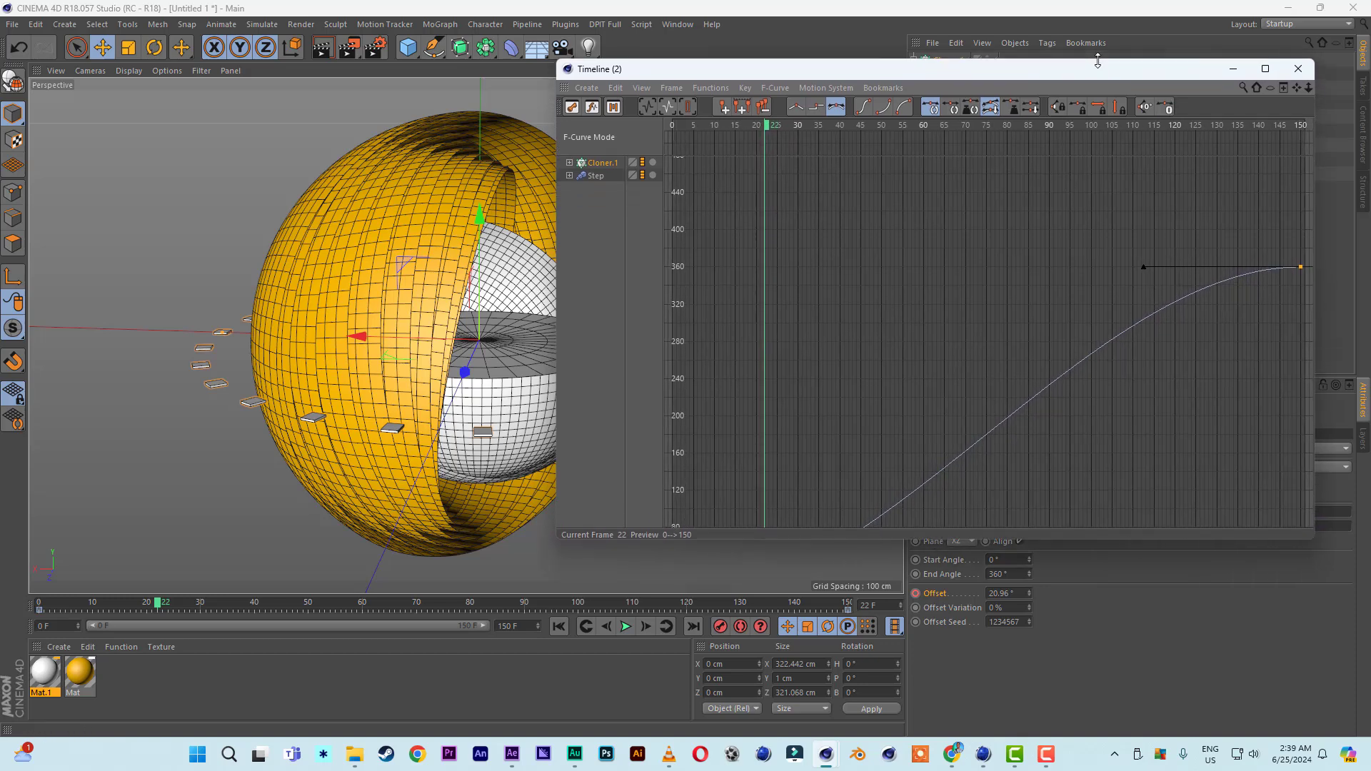
click(1309, 87)
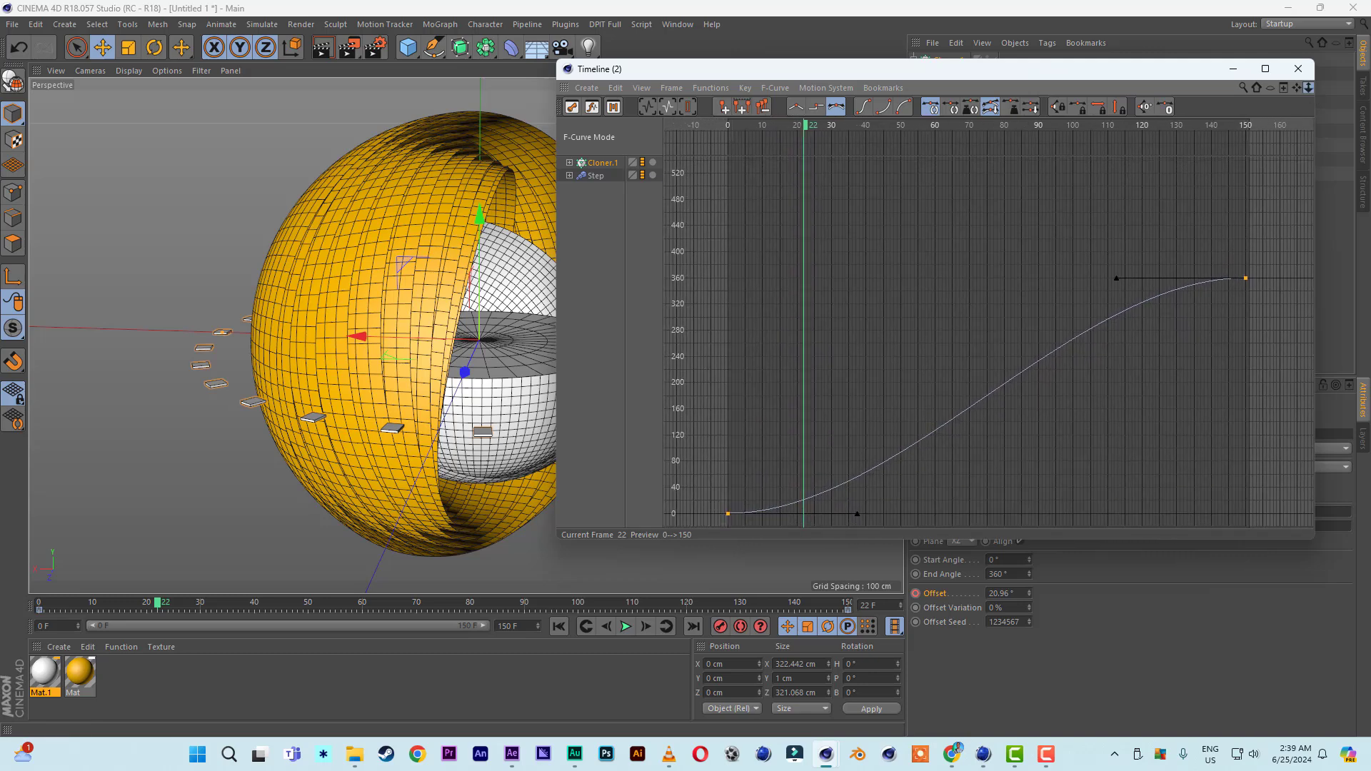
drag(1297, 87, 1333, 70)
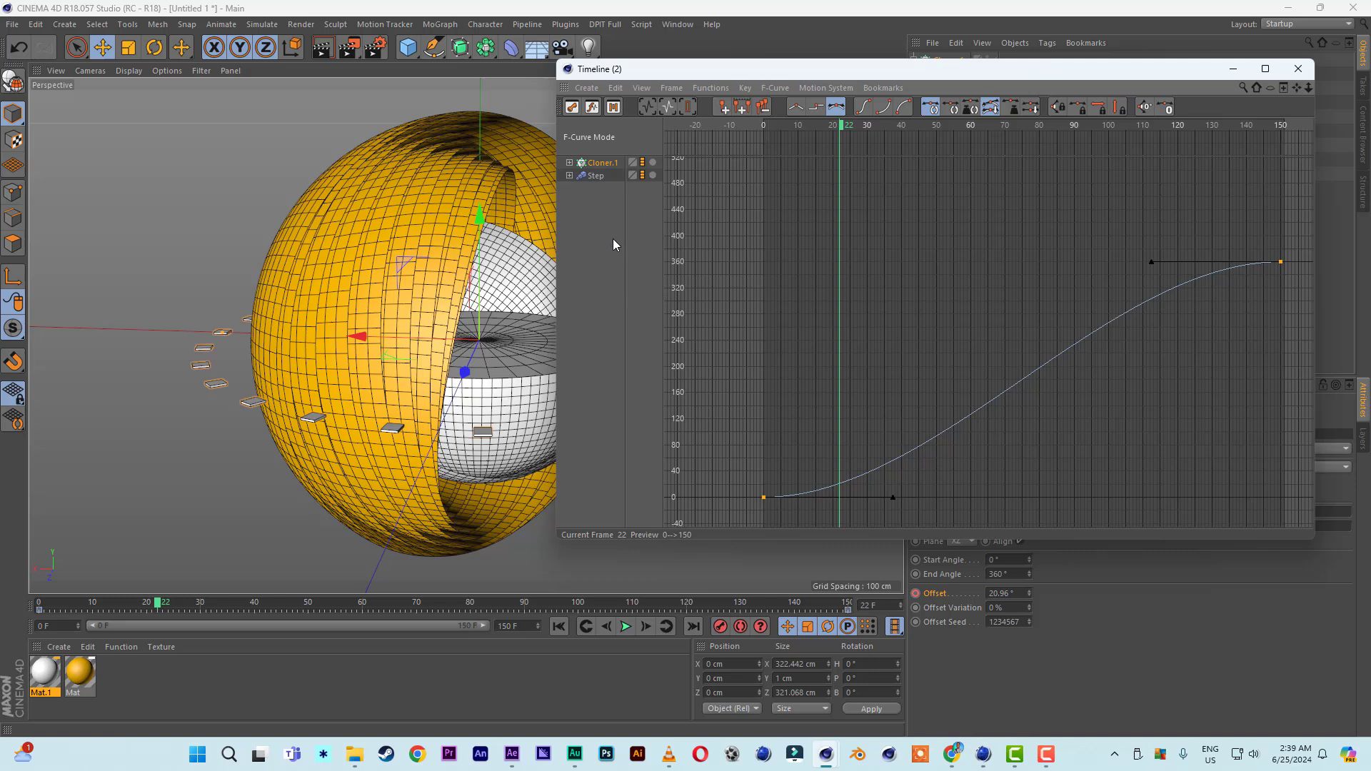
drag(982, 69, 941, 116)
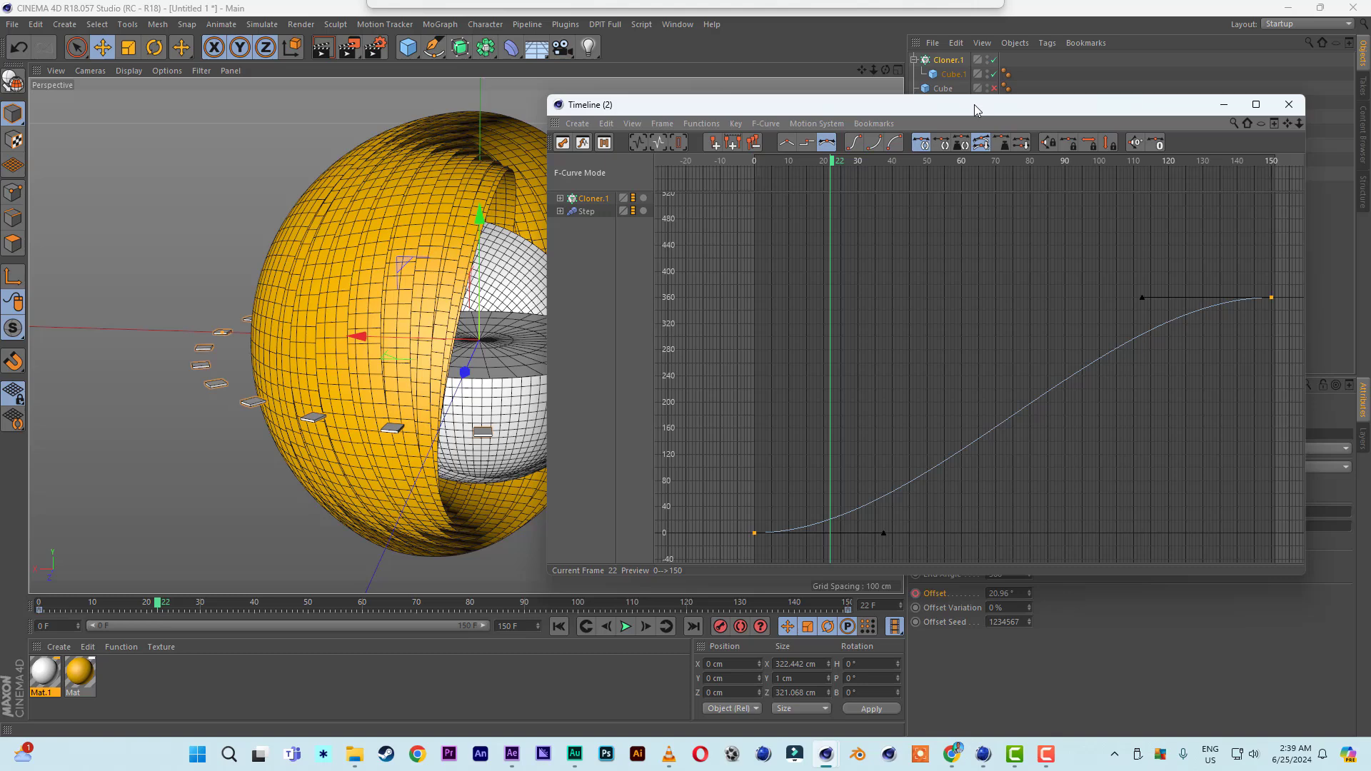
- Straighten the cube ring's Offset curve into a linear ramp by aligning the tangents of its first and last keys, and minimize the timeline
click(1271, 298)
click(1271, 299)
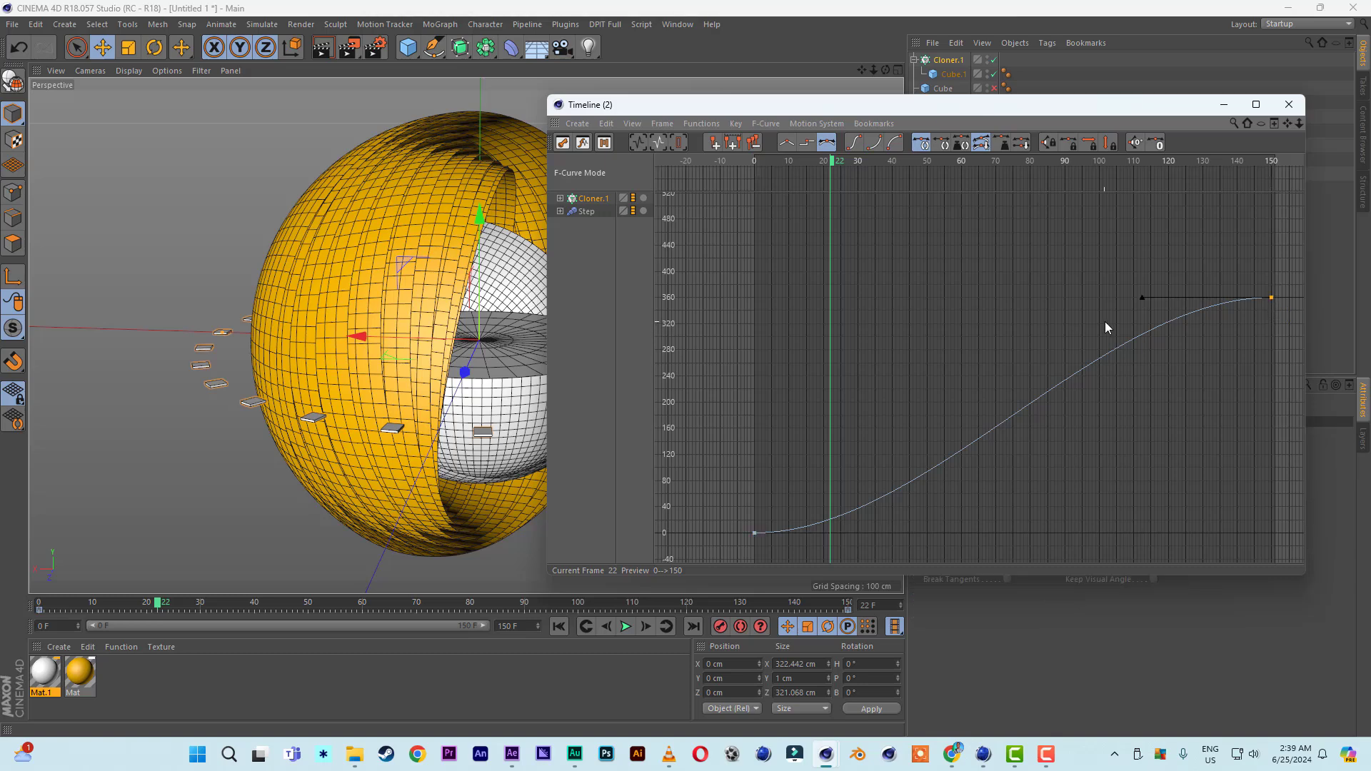
click(1142, 300)
drag(1142, 299, 1140, 353)
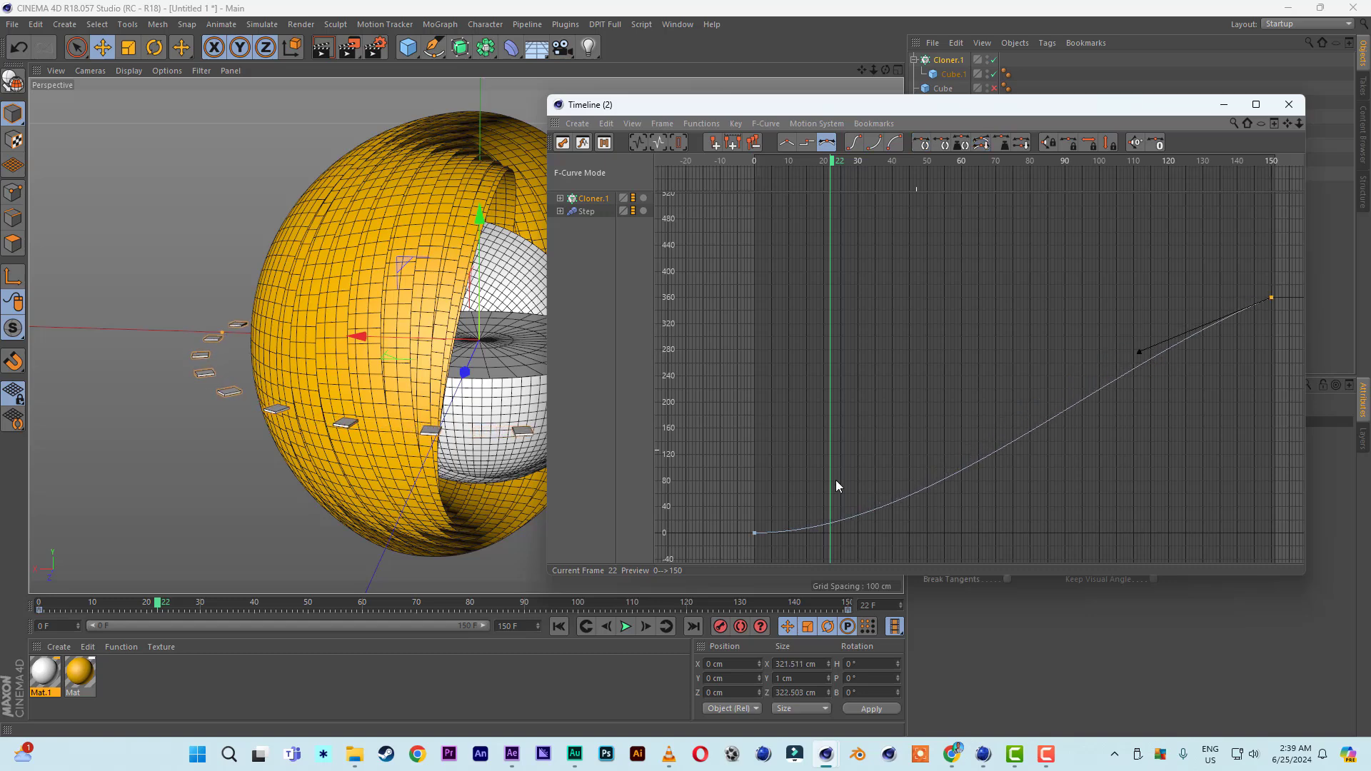
click(755, 533)
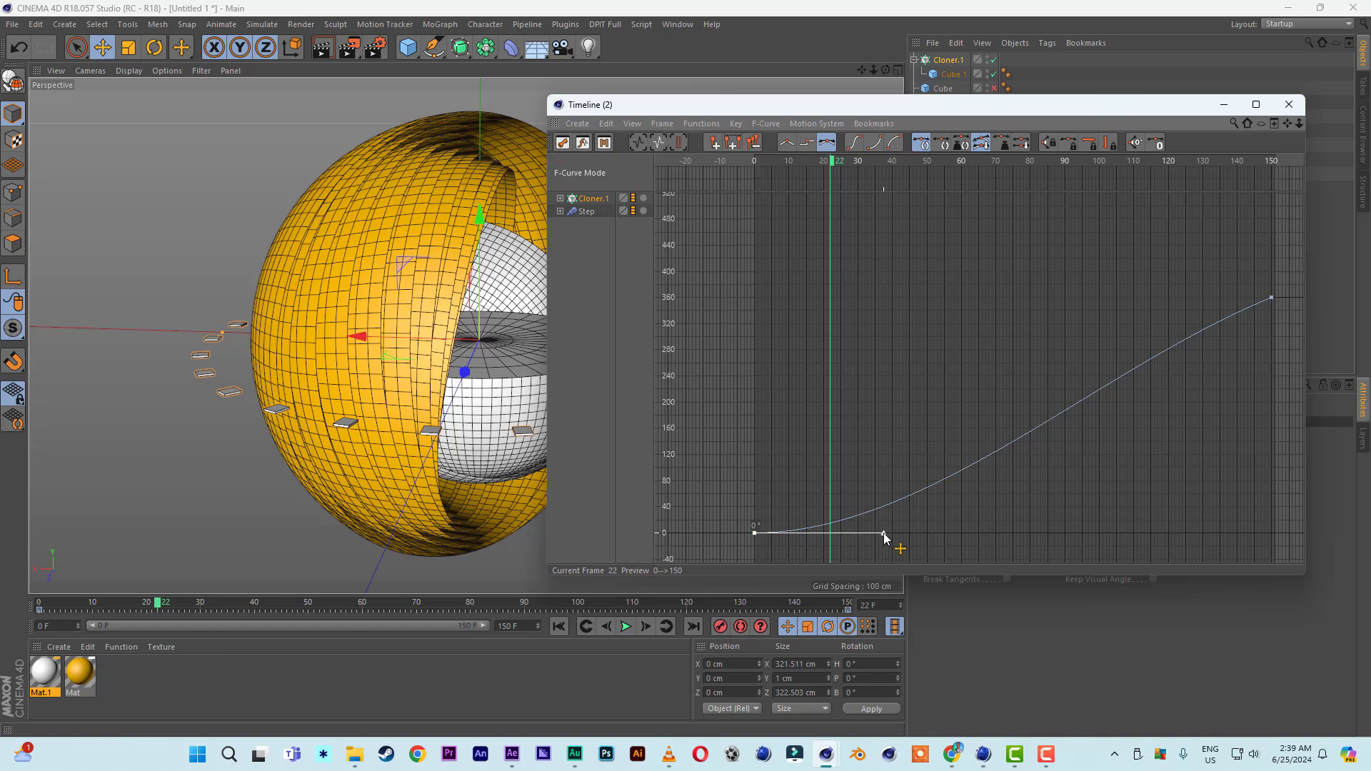
drag(884, 535, 884, 480)
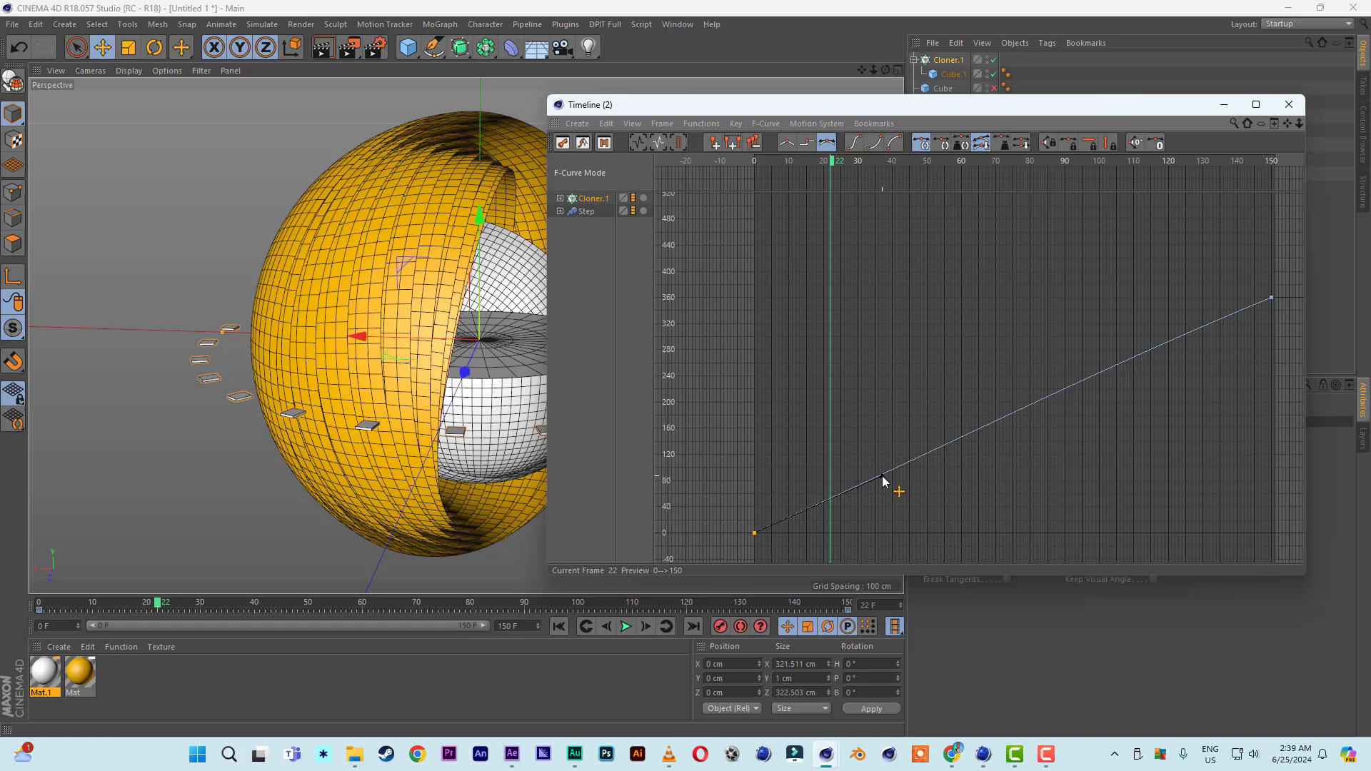
click(1270, 299)
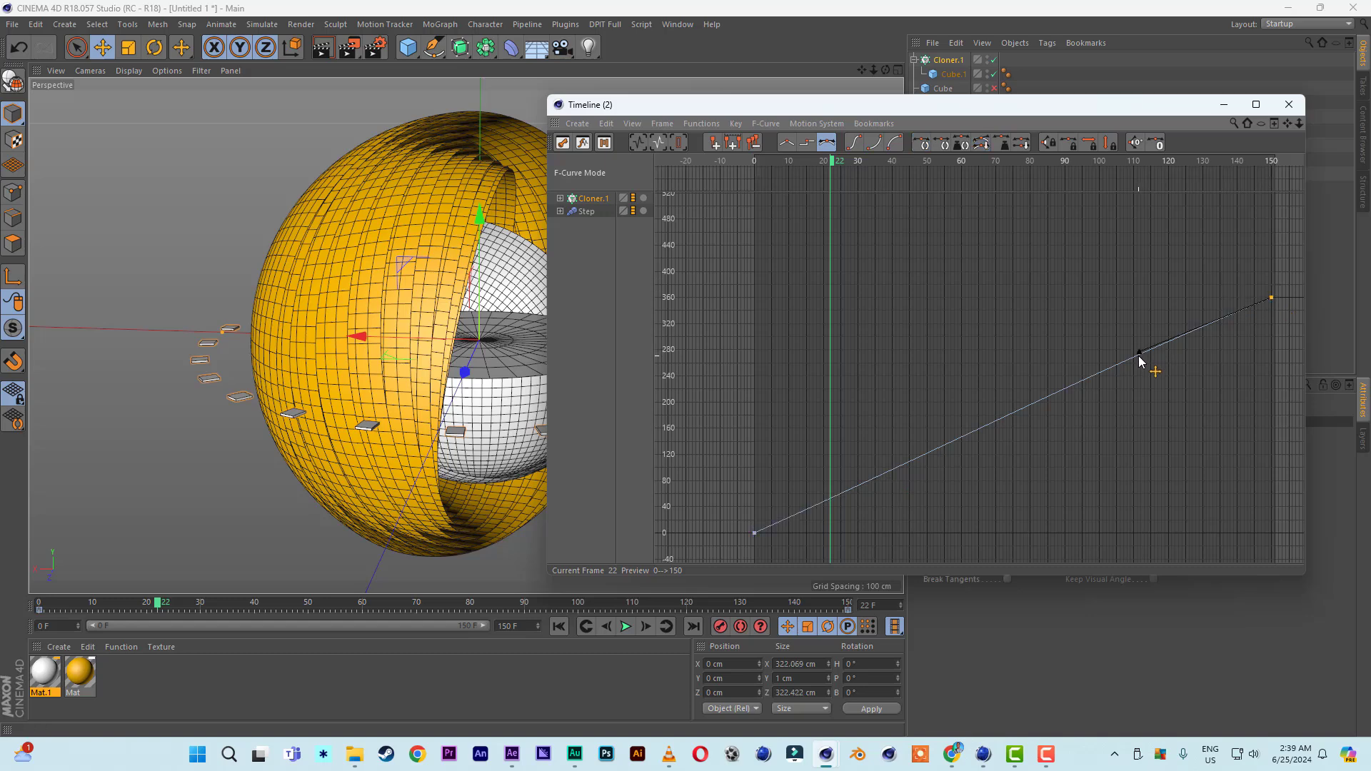
drag(1139, 361, 1143, 366)
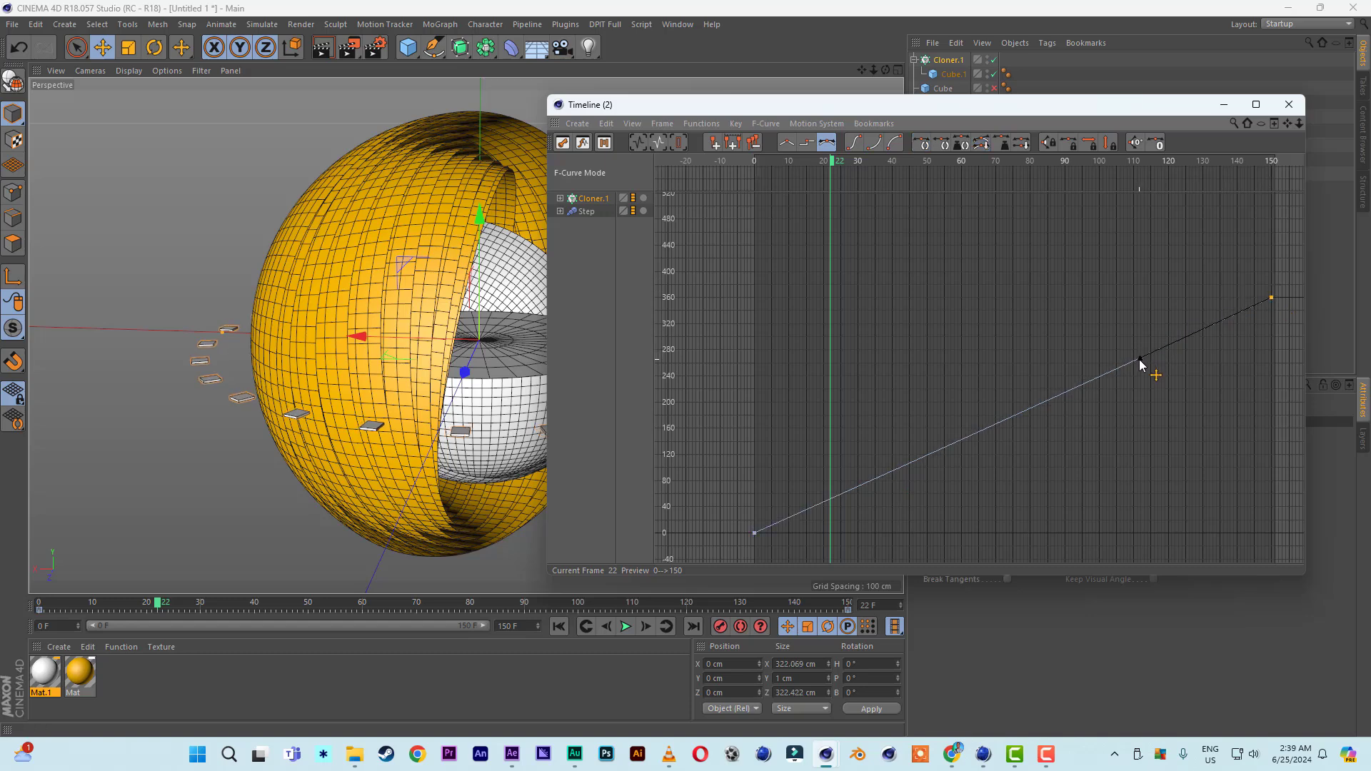
click(756, 532)
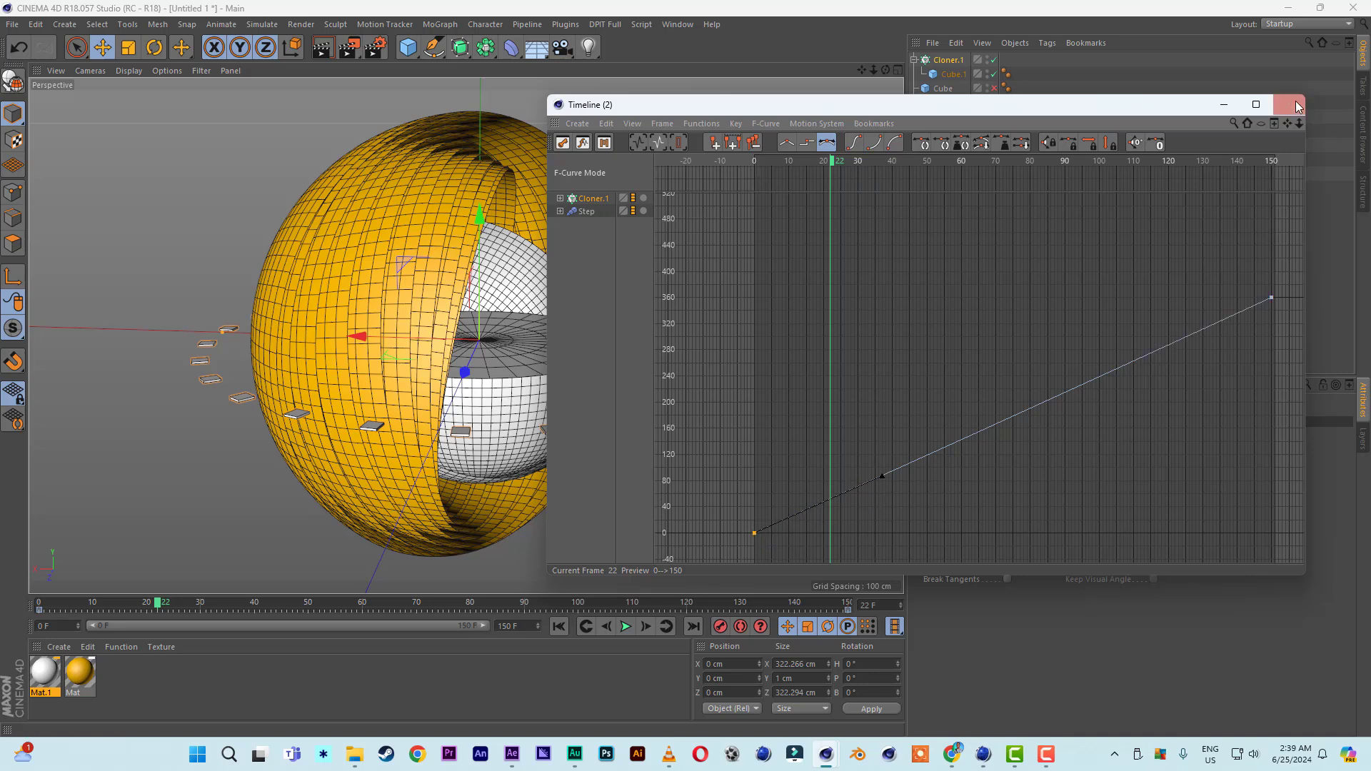
click(1224, 108)
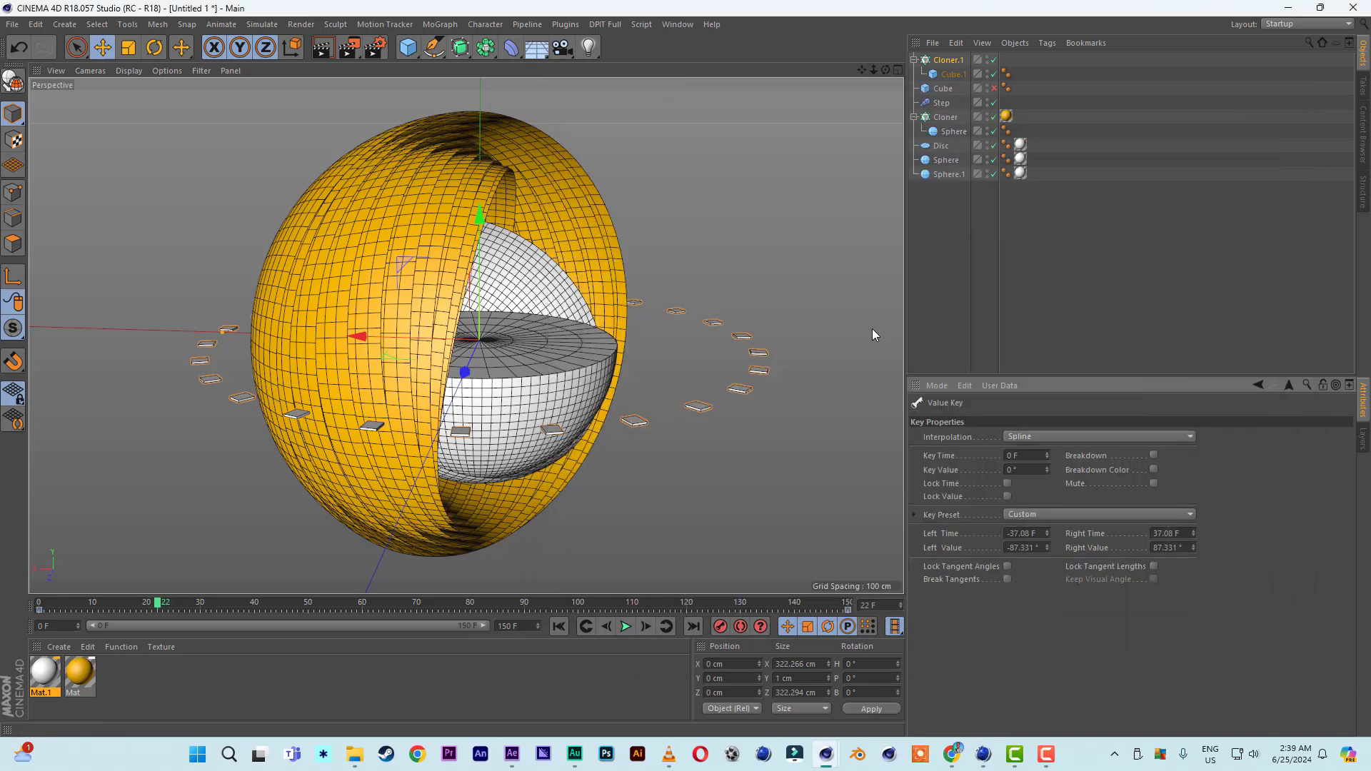
- Play the animation from the first frame to check that the cube ring rotates at constant speed
click(558, 626)
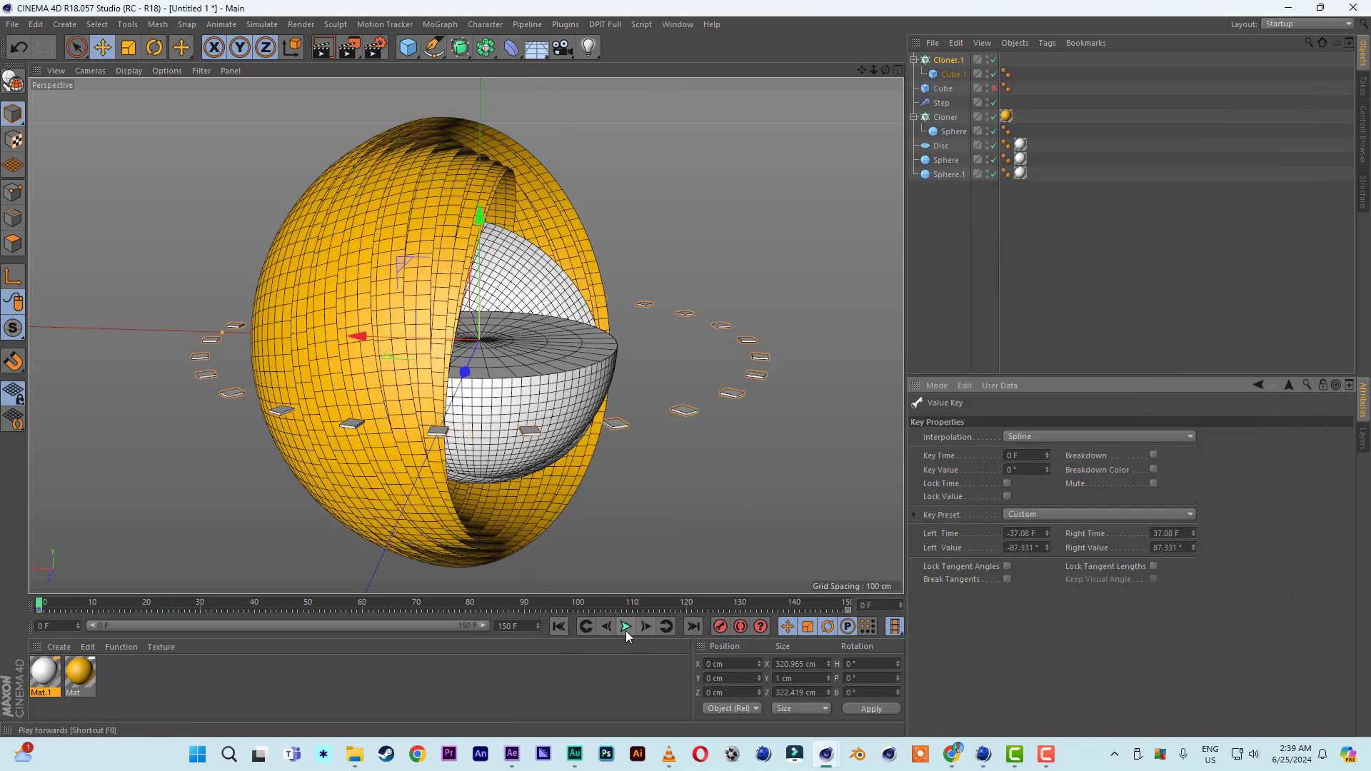
click(627, 632)
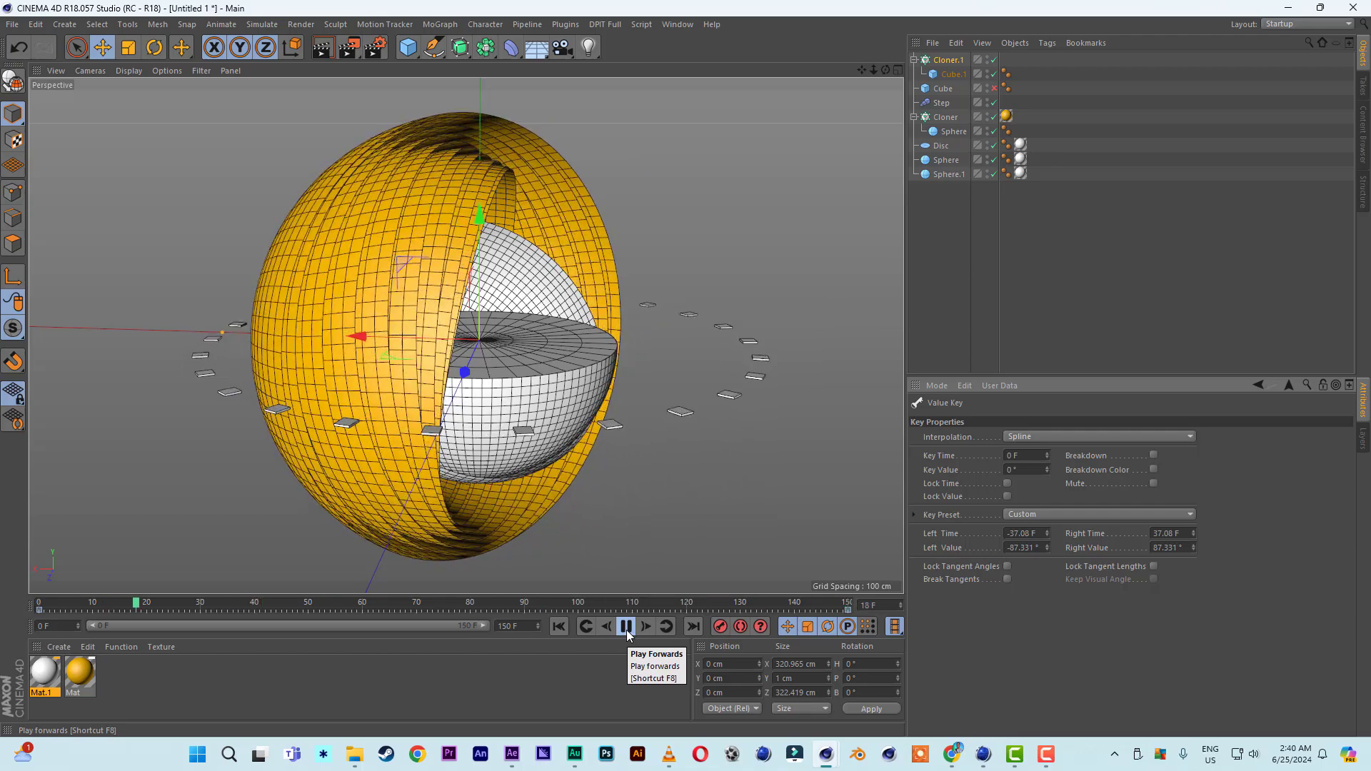
click(626, 631)
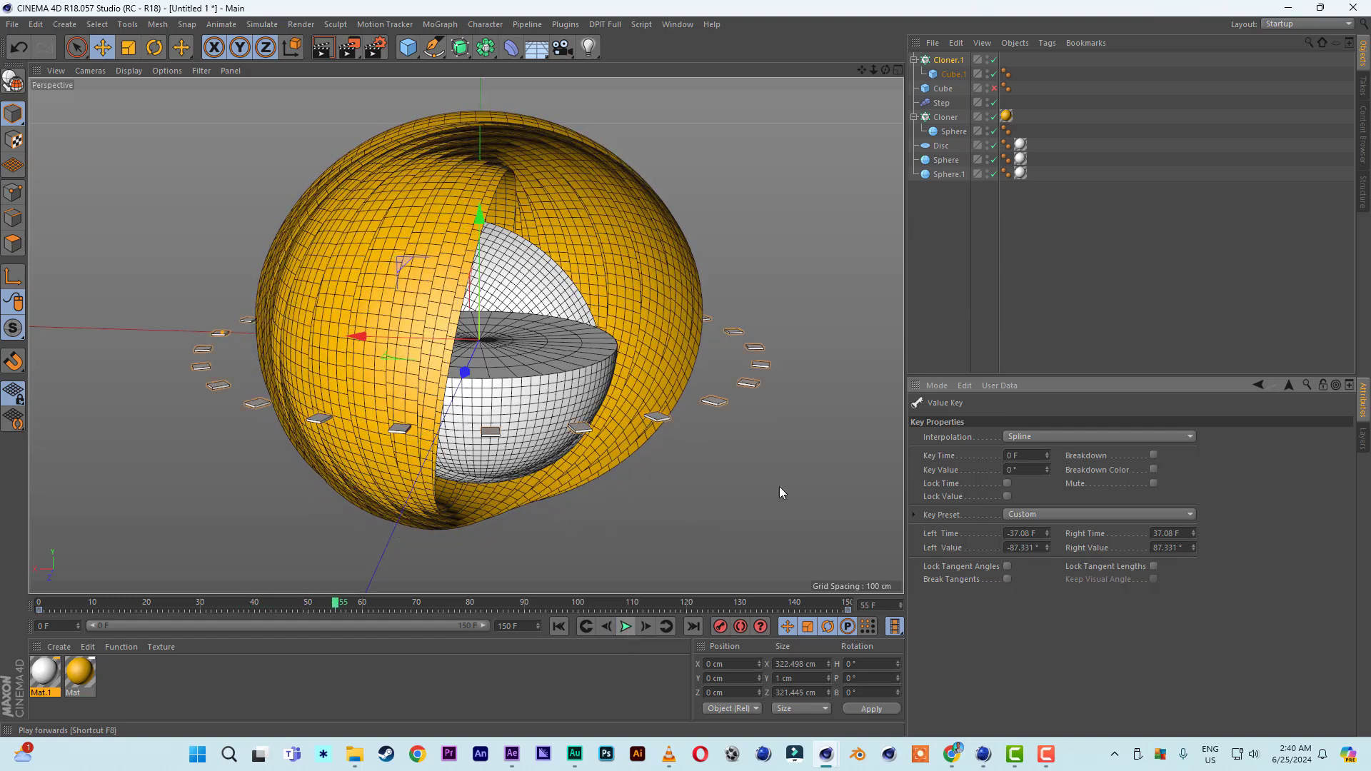
- Duplicate the cube ring's Cloner and give the copy a radius of 227 cm and a count of 35
click(948, 61)
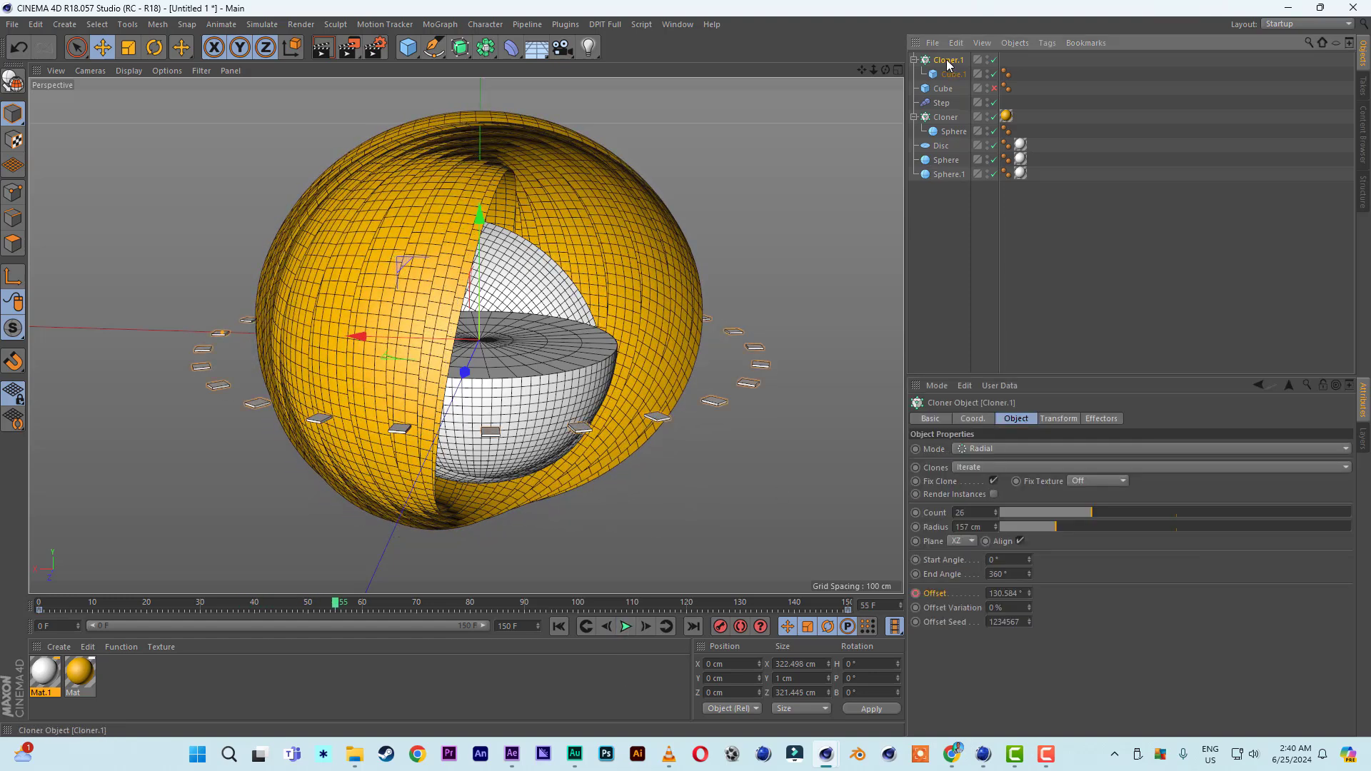
drag(947, 64, 949, 57)
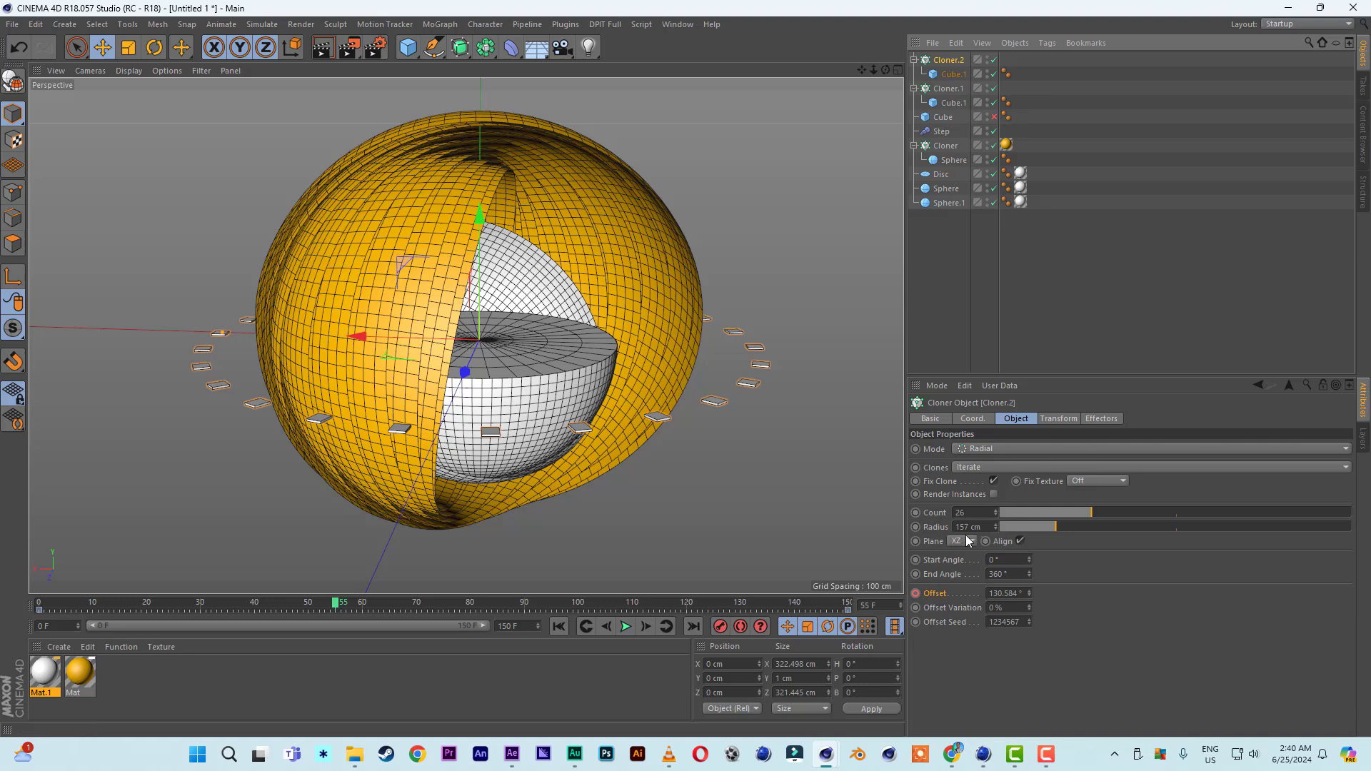
drag(997, 527, 998, 514)
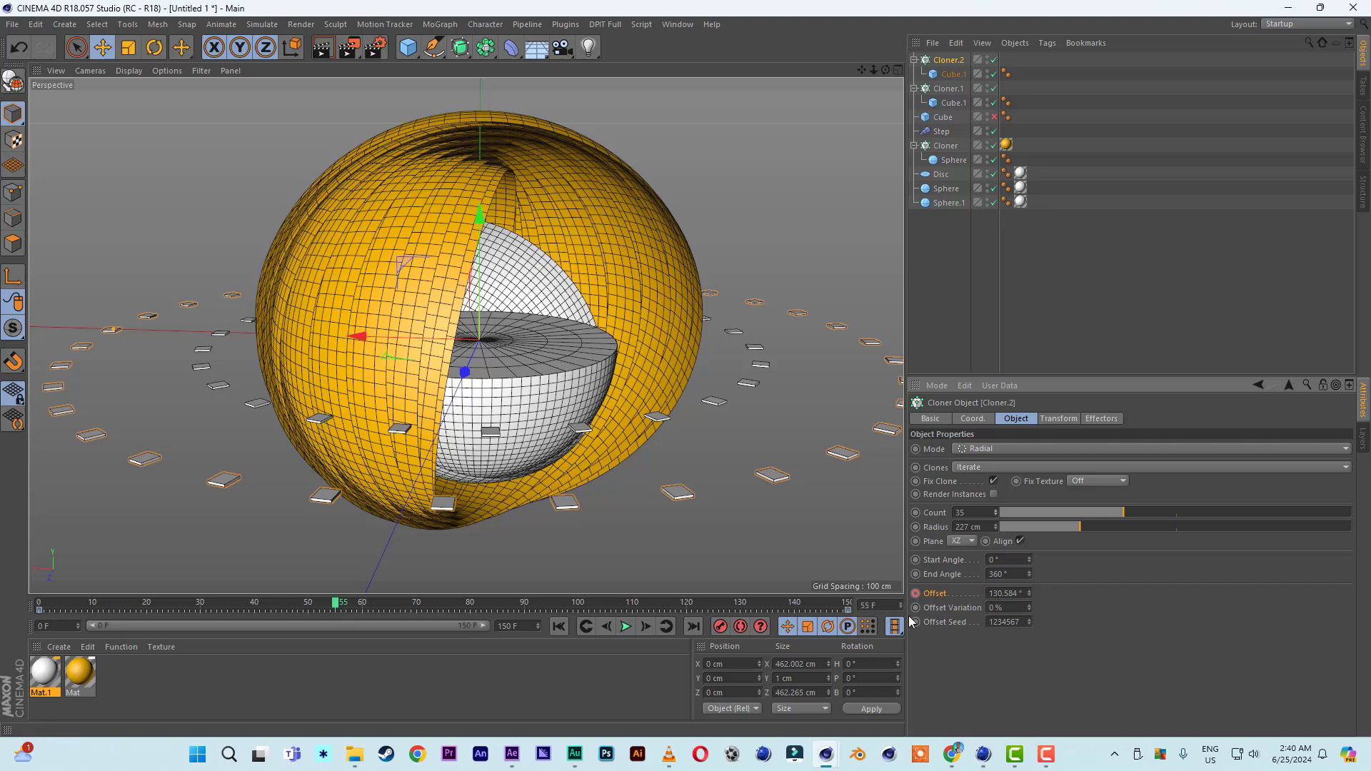
- Keyframe the outer ring Cloner's Offset at -360° on frame 150
click(844, 611)
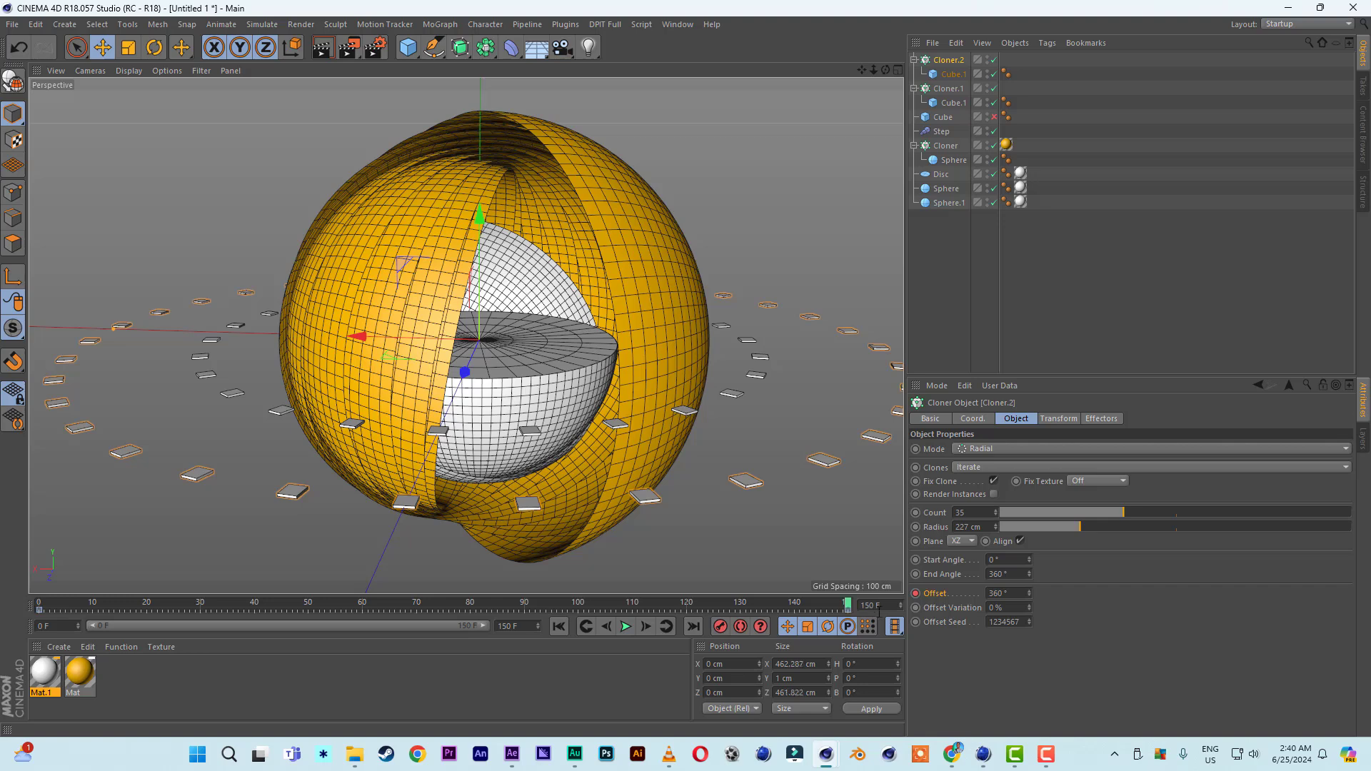
double_click(993, 593)
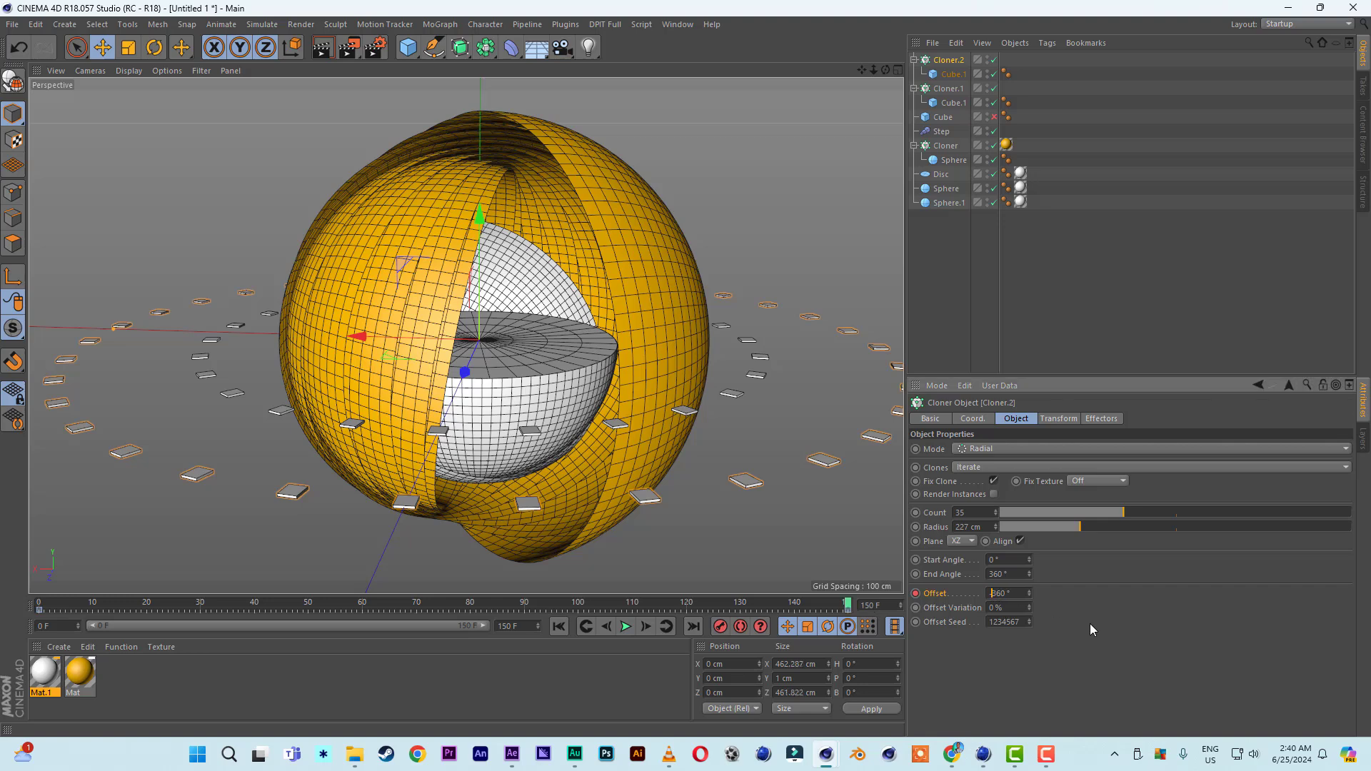
text(-)
key(Return)
- Play the animation from the first frame to check the outer ring's reversed rotation
click(560, 627)
click(625, 626)
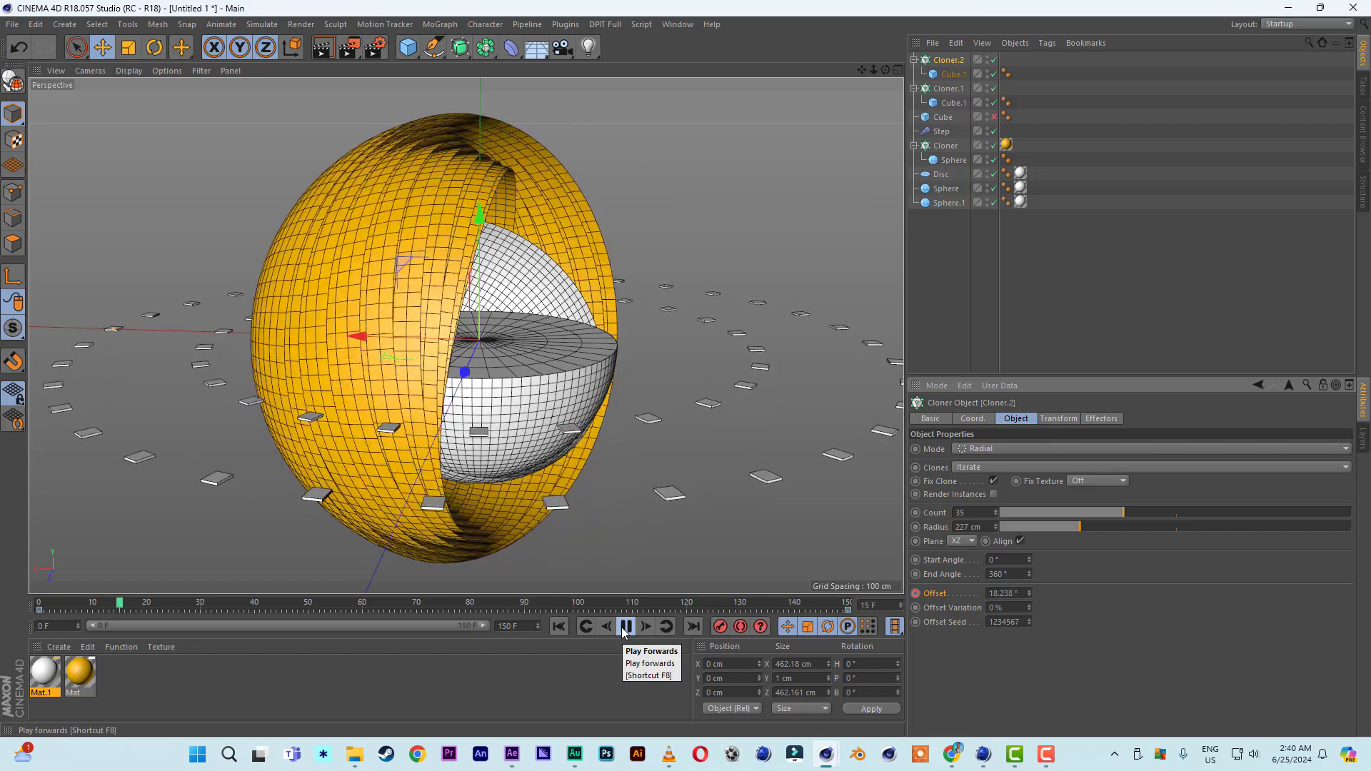
click(625, 627)
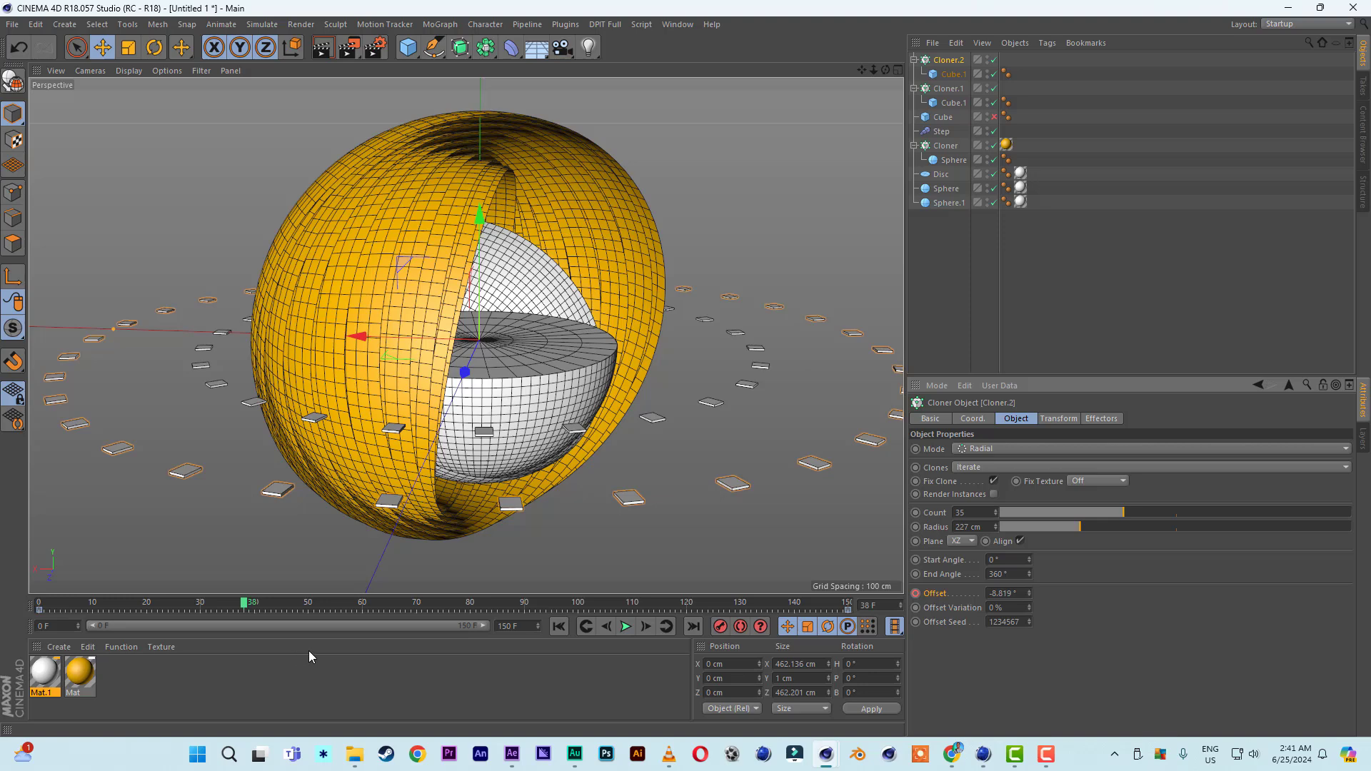
- Restore the F-Curve timeline and straighten the outer ring's Offset curve into a linear descent by aligning the tangents of both keys
mouse_move(821, 763)
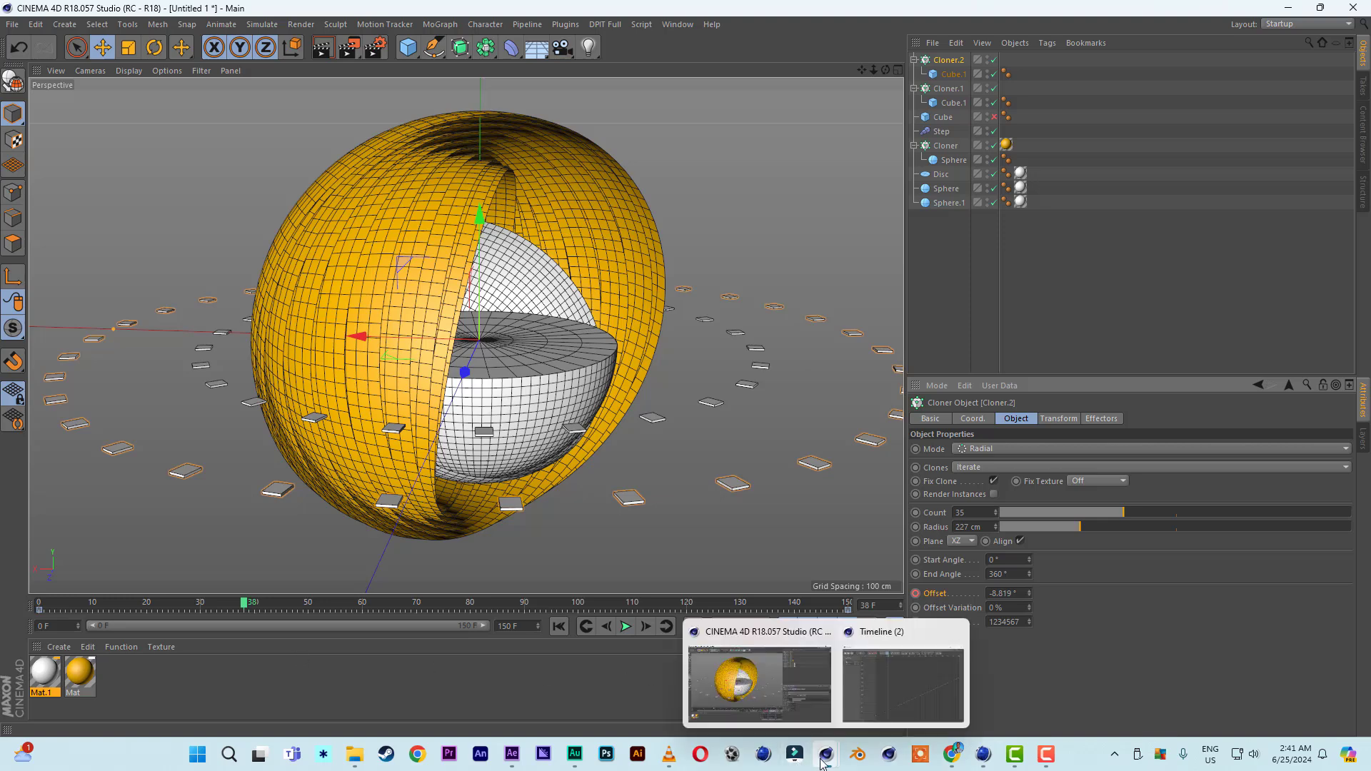
click(871, 707)
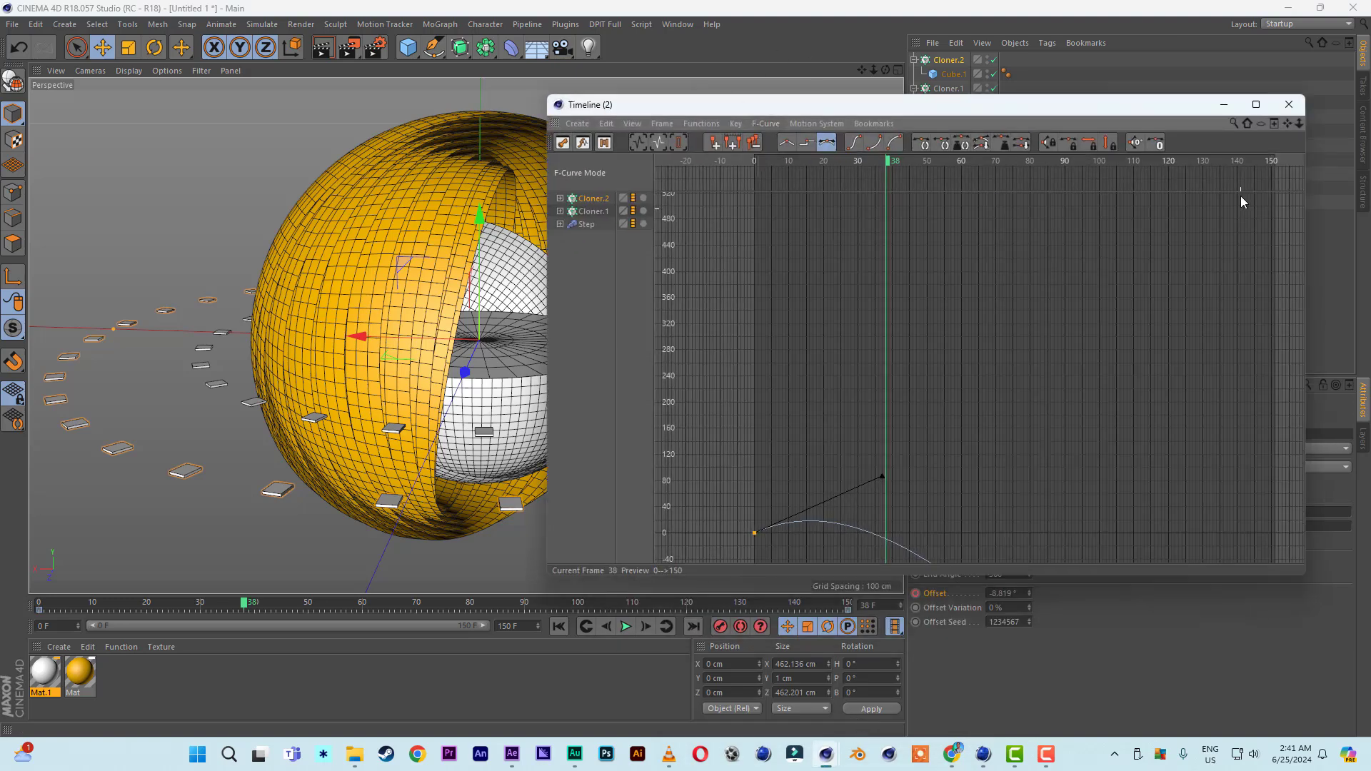
drag(1288, 125, 1243, 2)
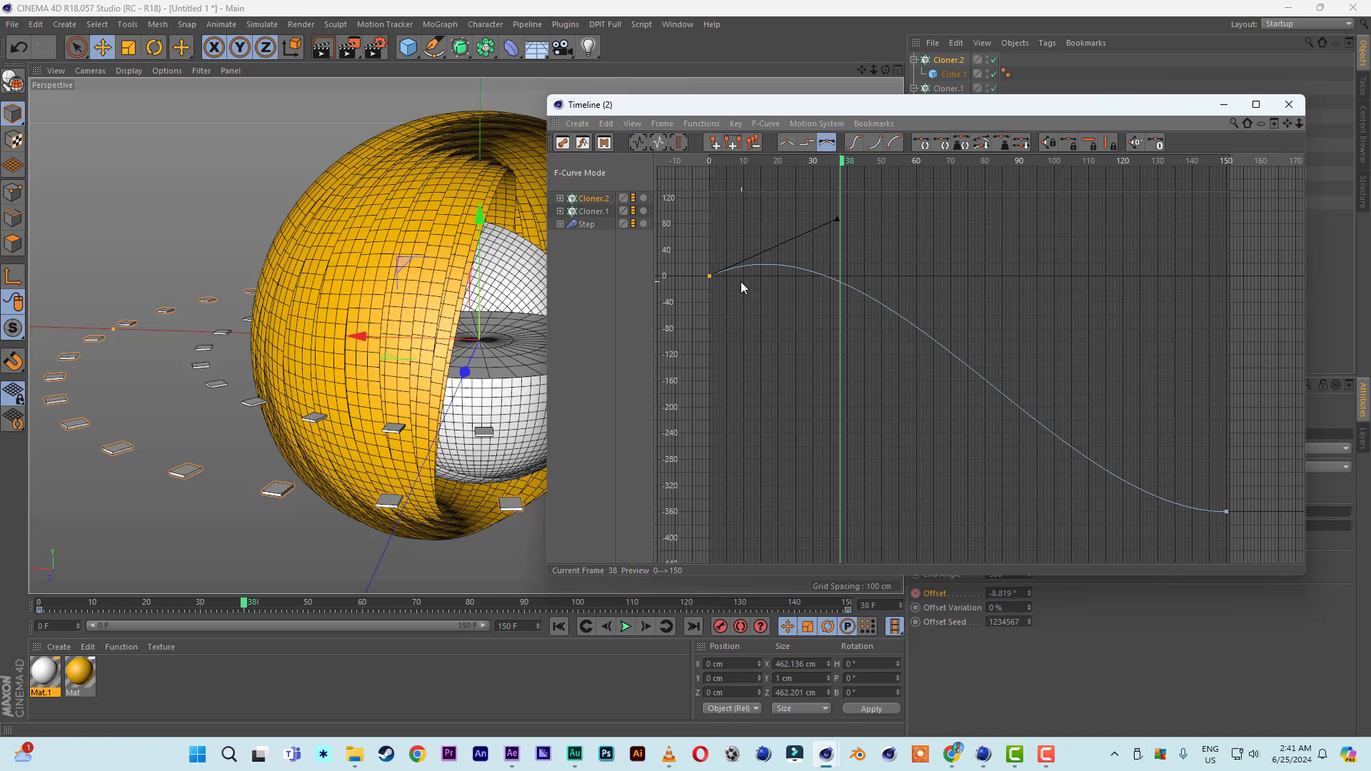
click(709, 276)
click(838, 221)
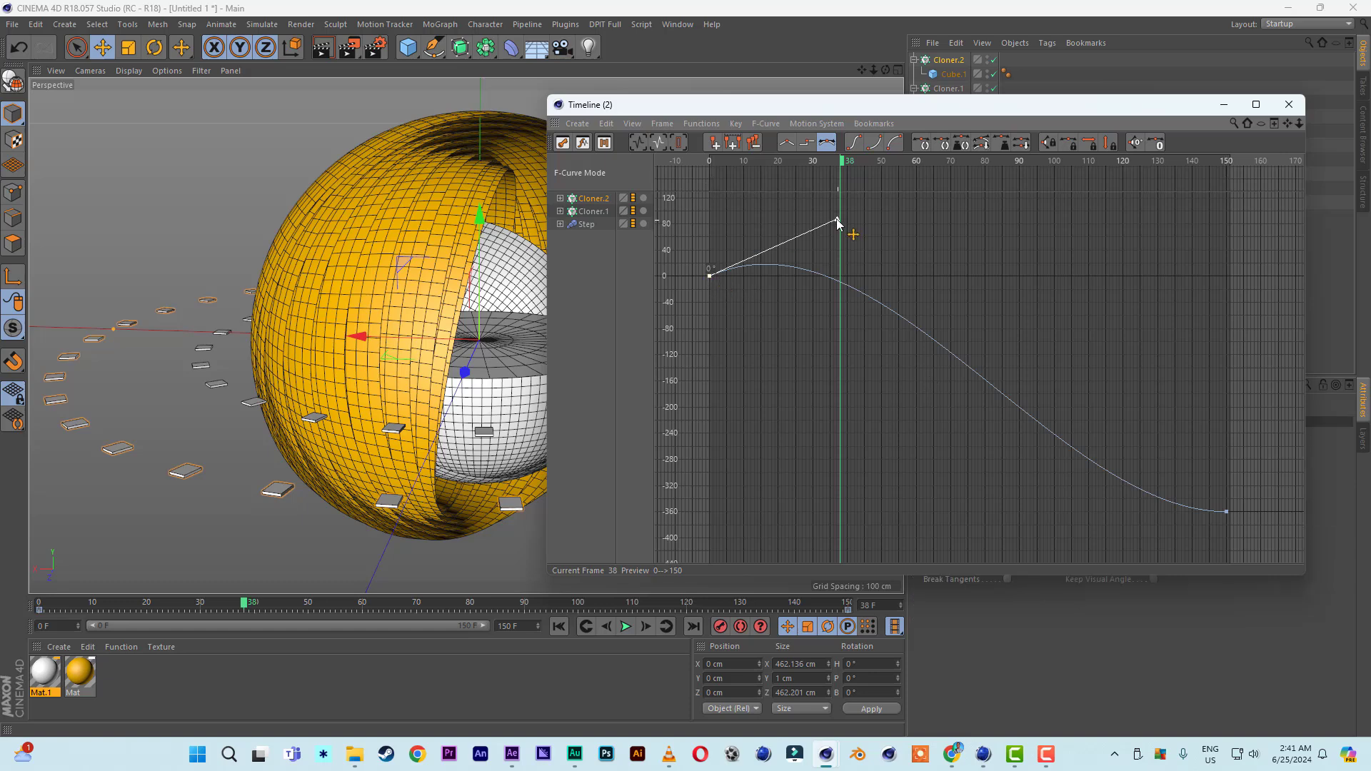
drag(838, 221, 839, 319)
click(1227, 511)
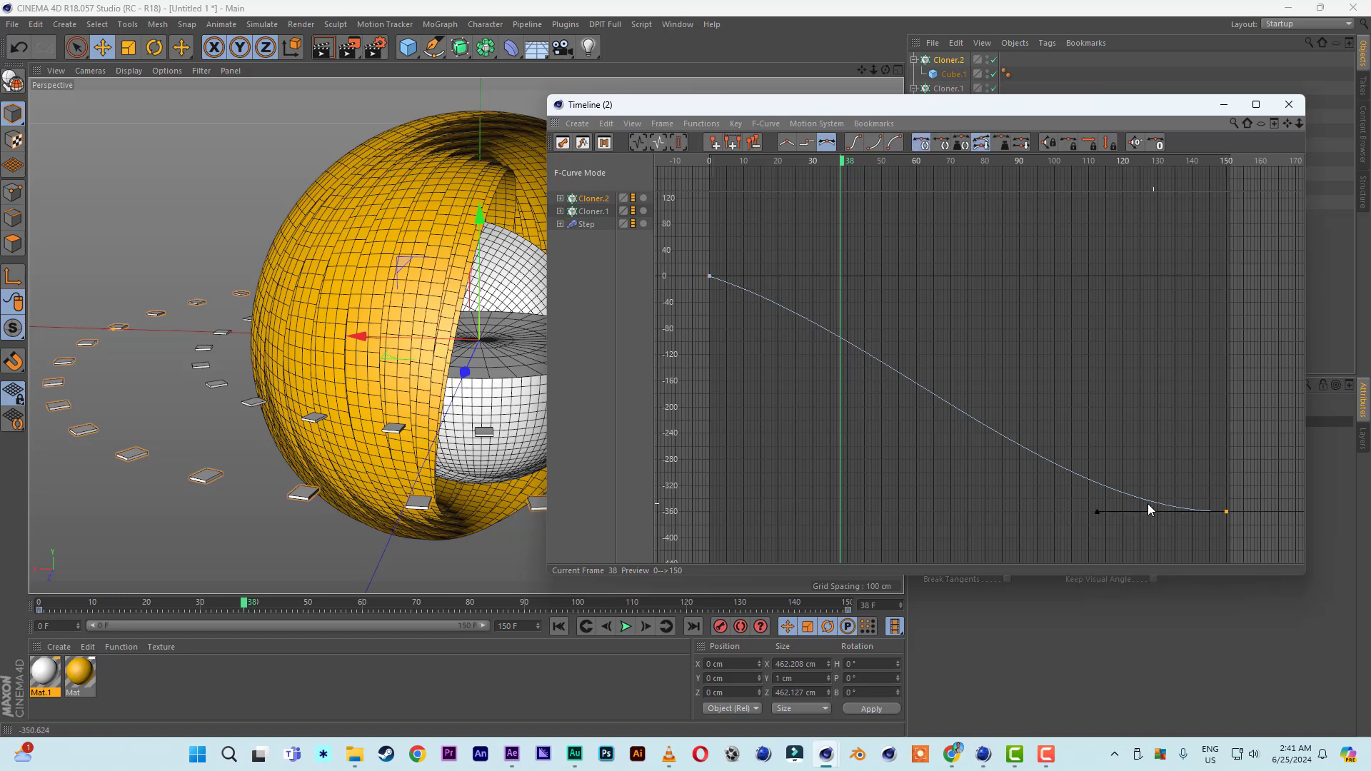
click(1099, 512)
drag(1098, 512, 1099, 455)
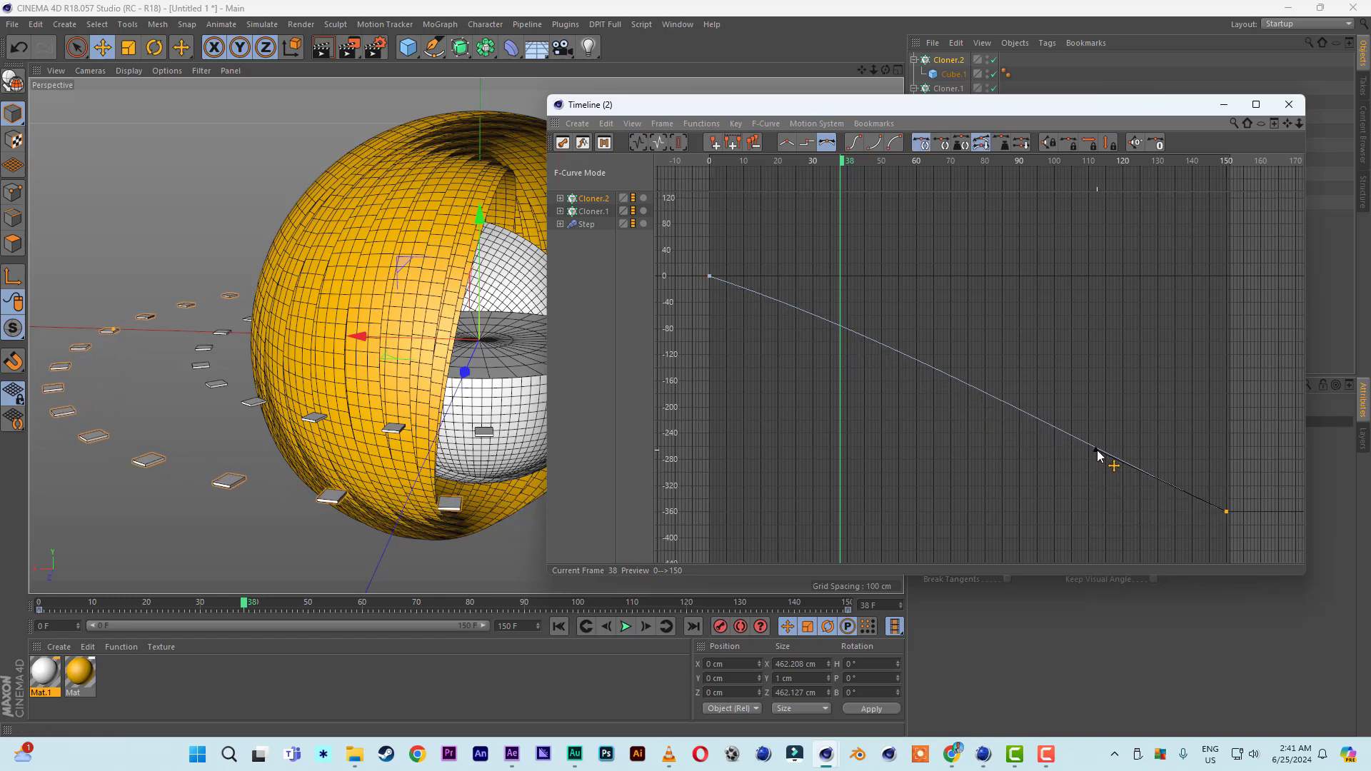
click(709, 276)
drag(838, 314, 839, 337)
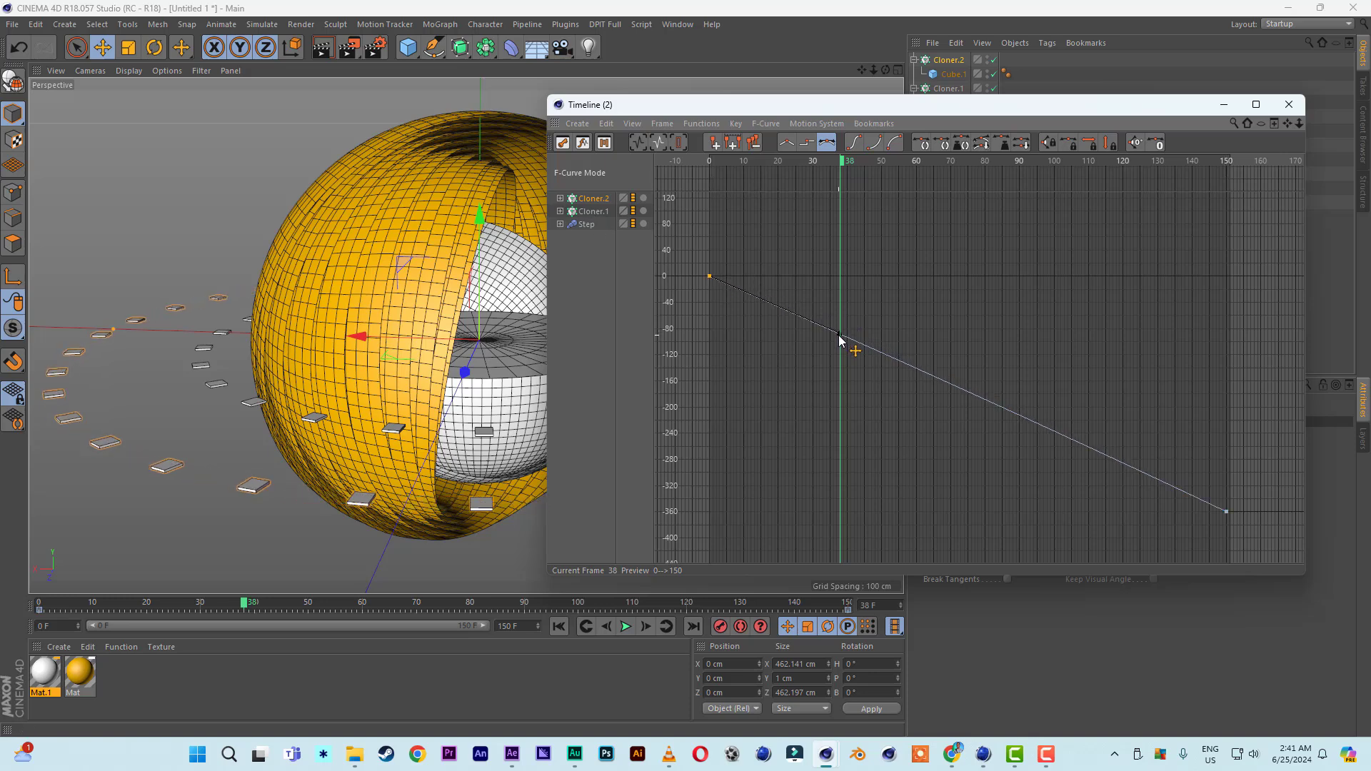
- Fine-tune the tangent of the outer ring's Offset key at frame 150 to keep the descent linear, then close the timeline window
click(1227, 513)
drag(1096, 452, 1096, 450)
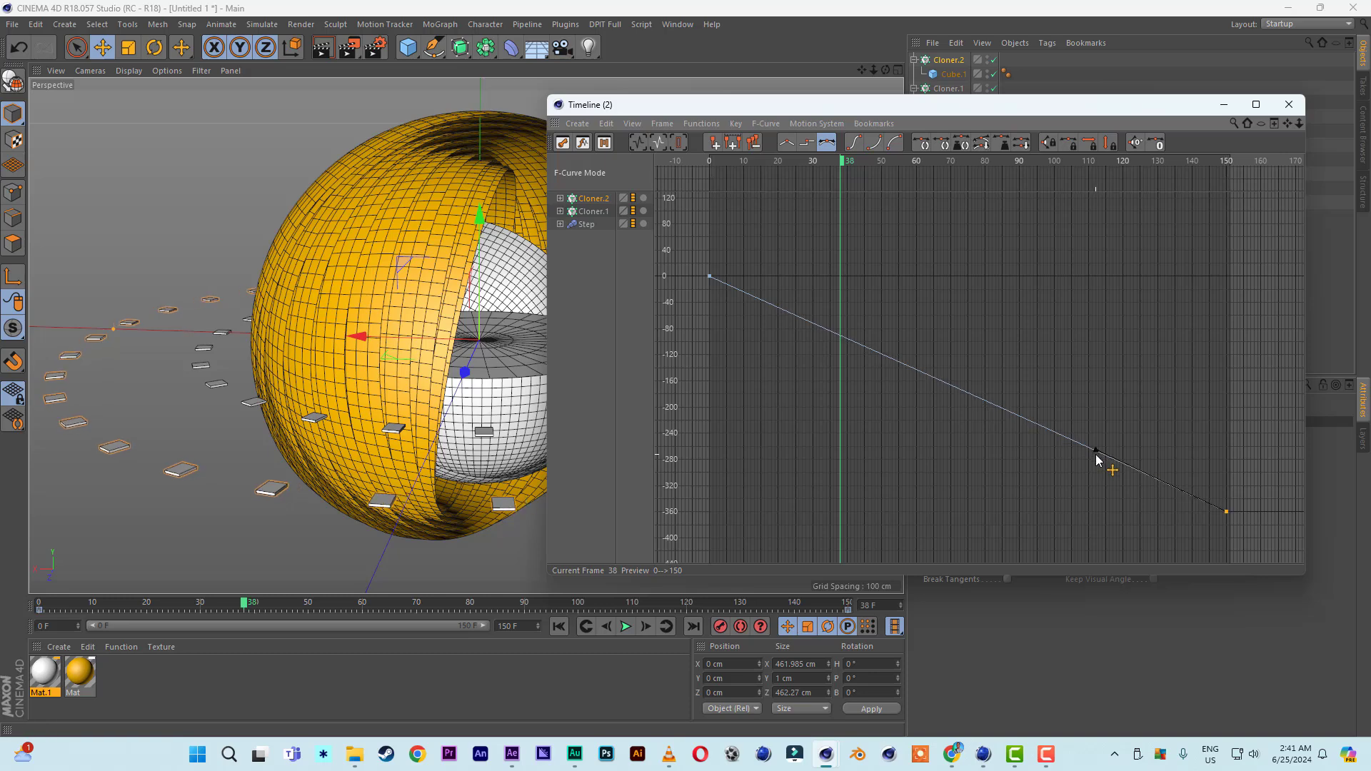
click(1289, 104)
- Play the animation from the first frame to check both cube rings, and collapse the two ring Cloners in the object hierarchy
click(560, 627)
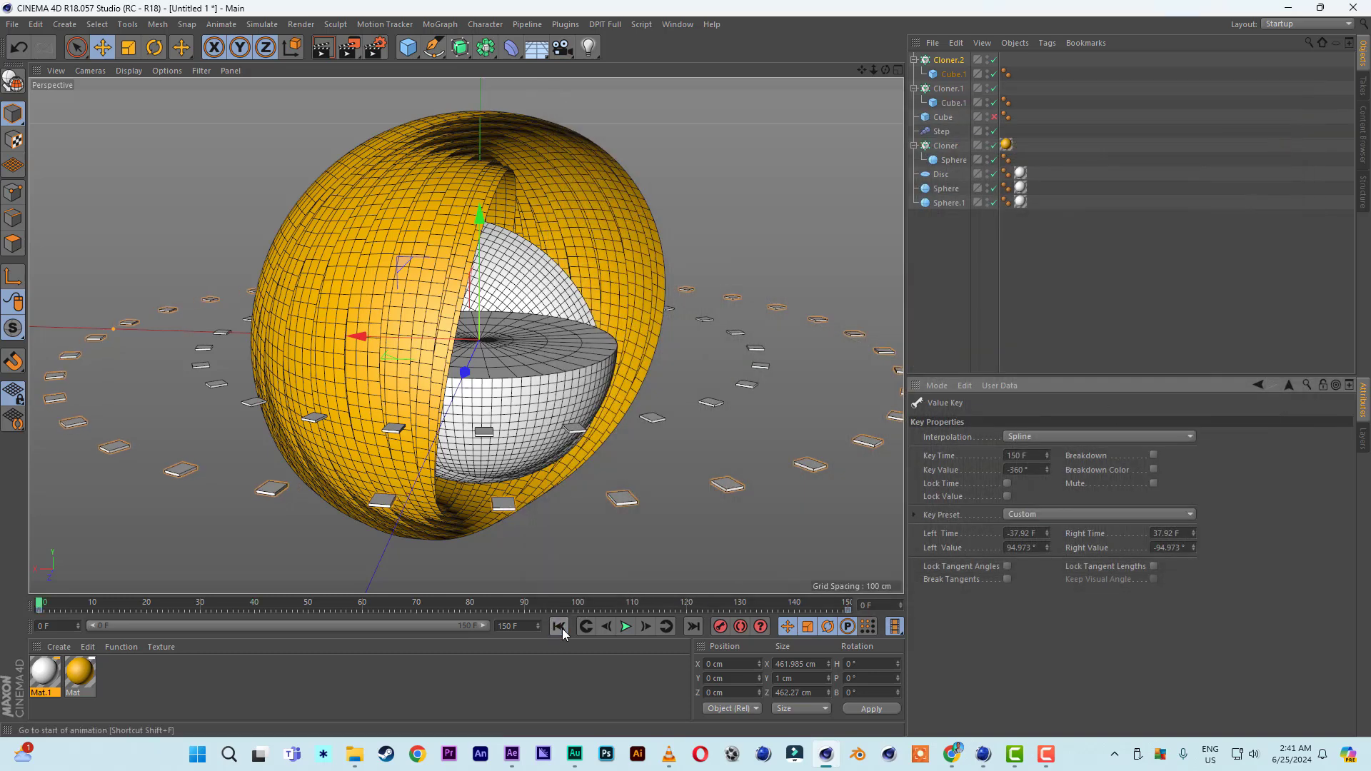
click(625, 627)
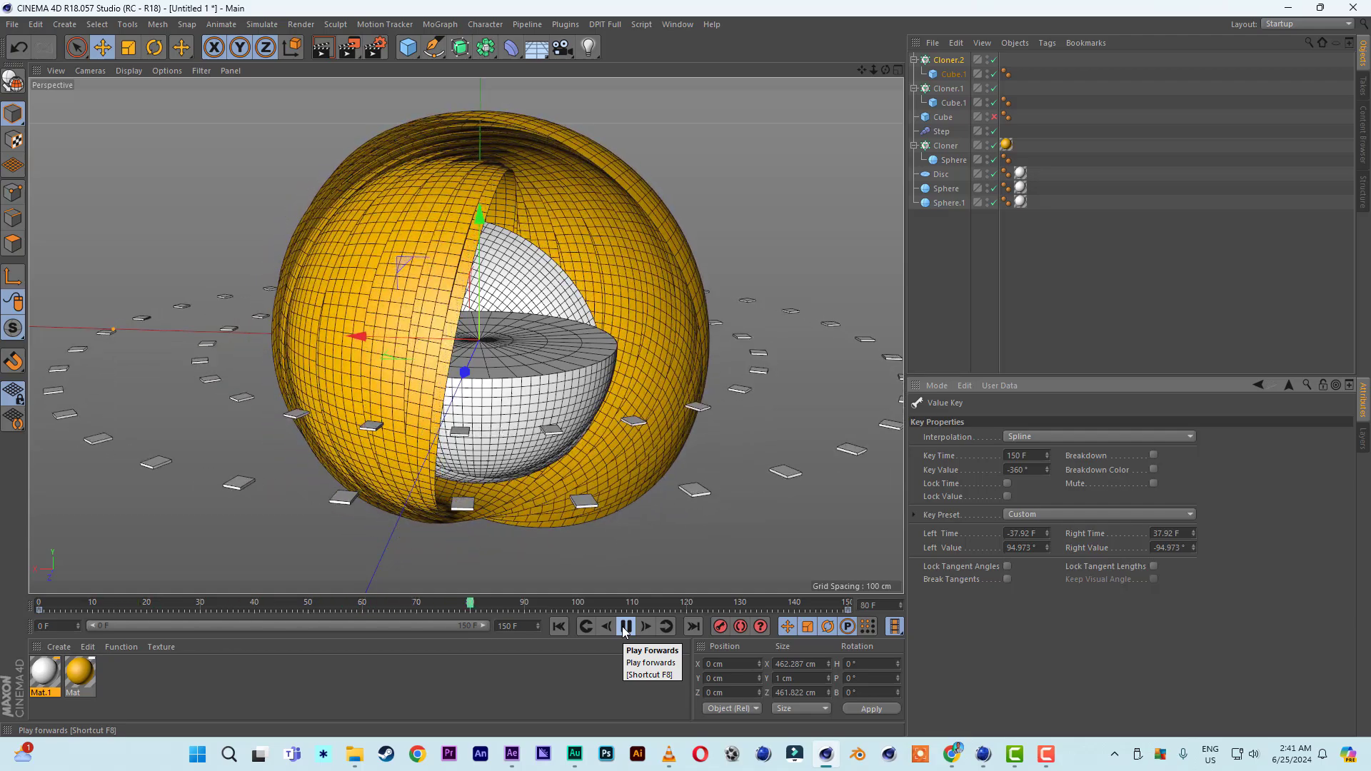
click(624, 627)
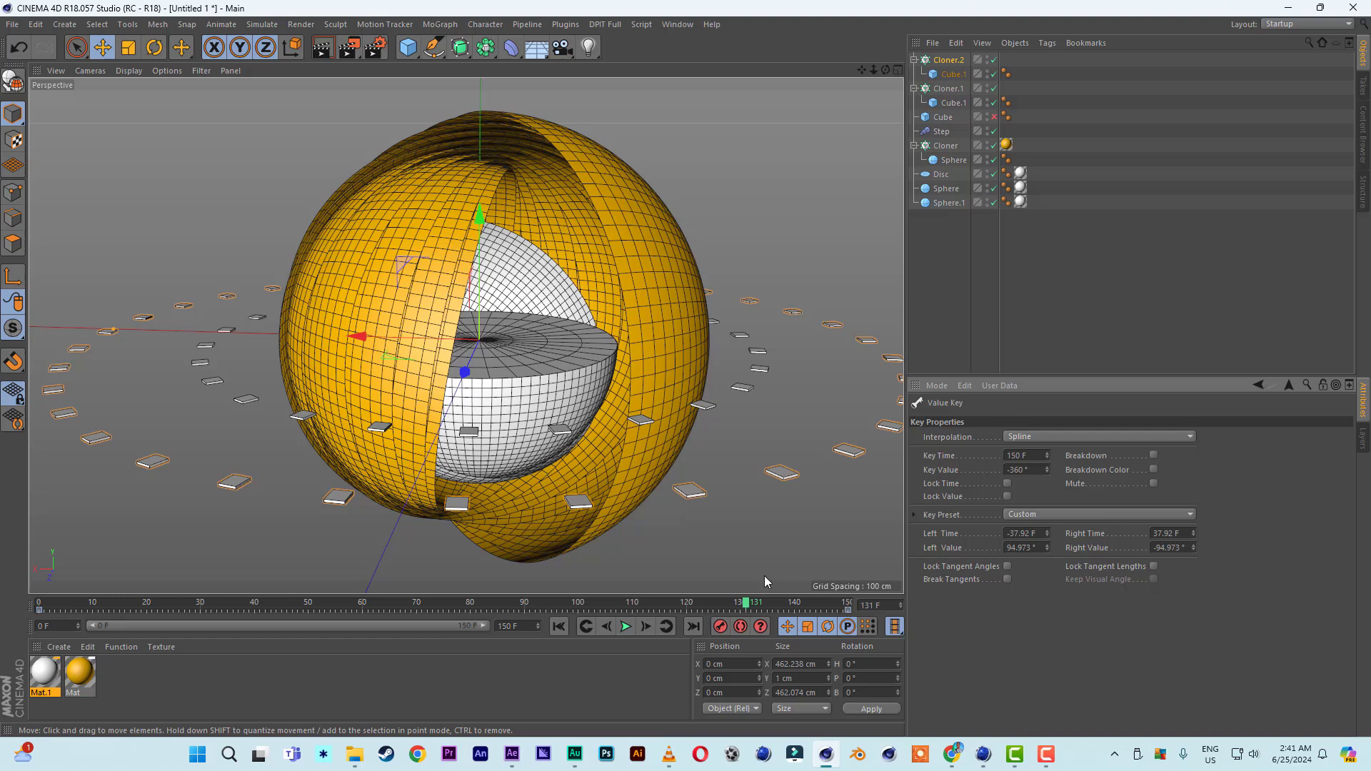
click(914, 60)
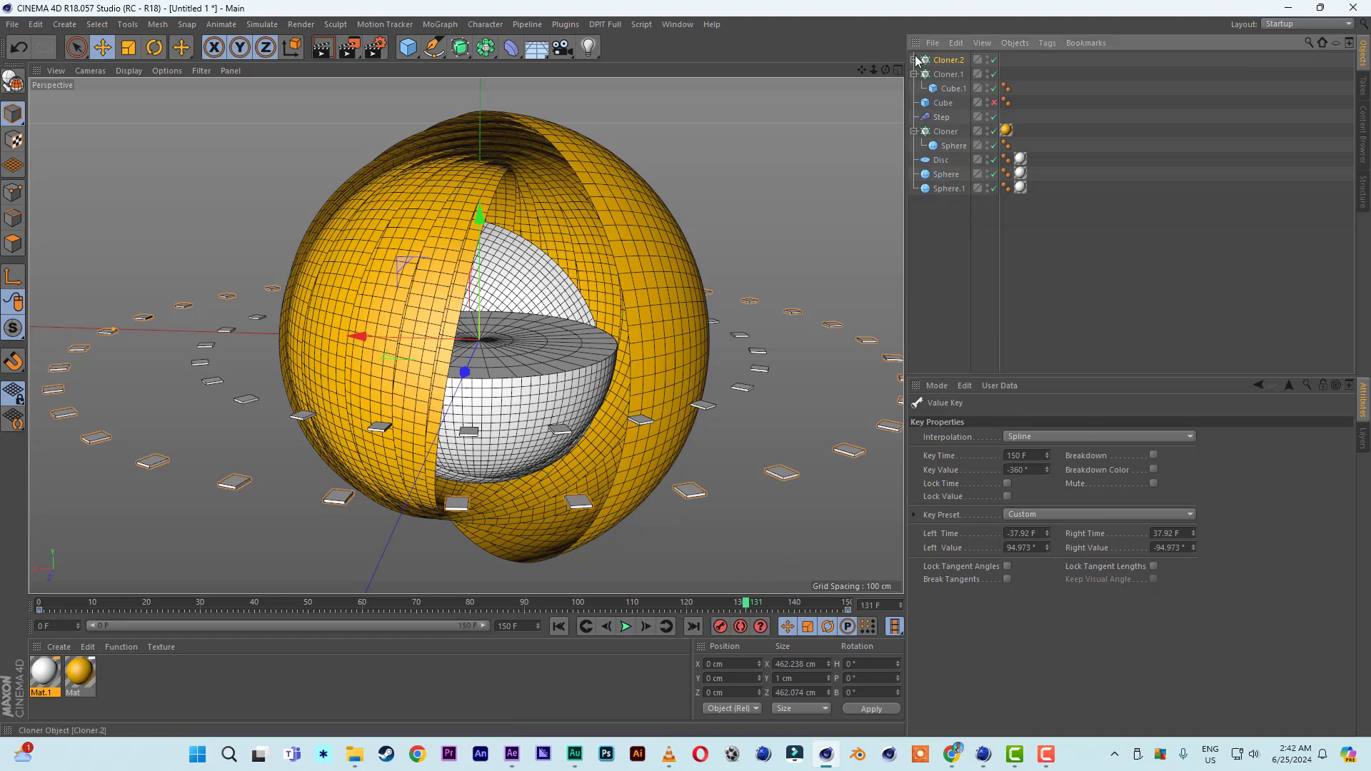
click(915, 75)
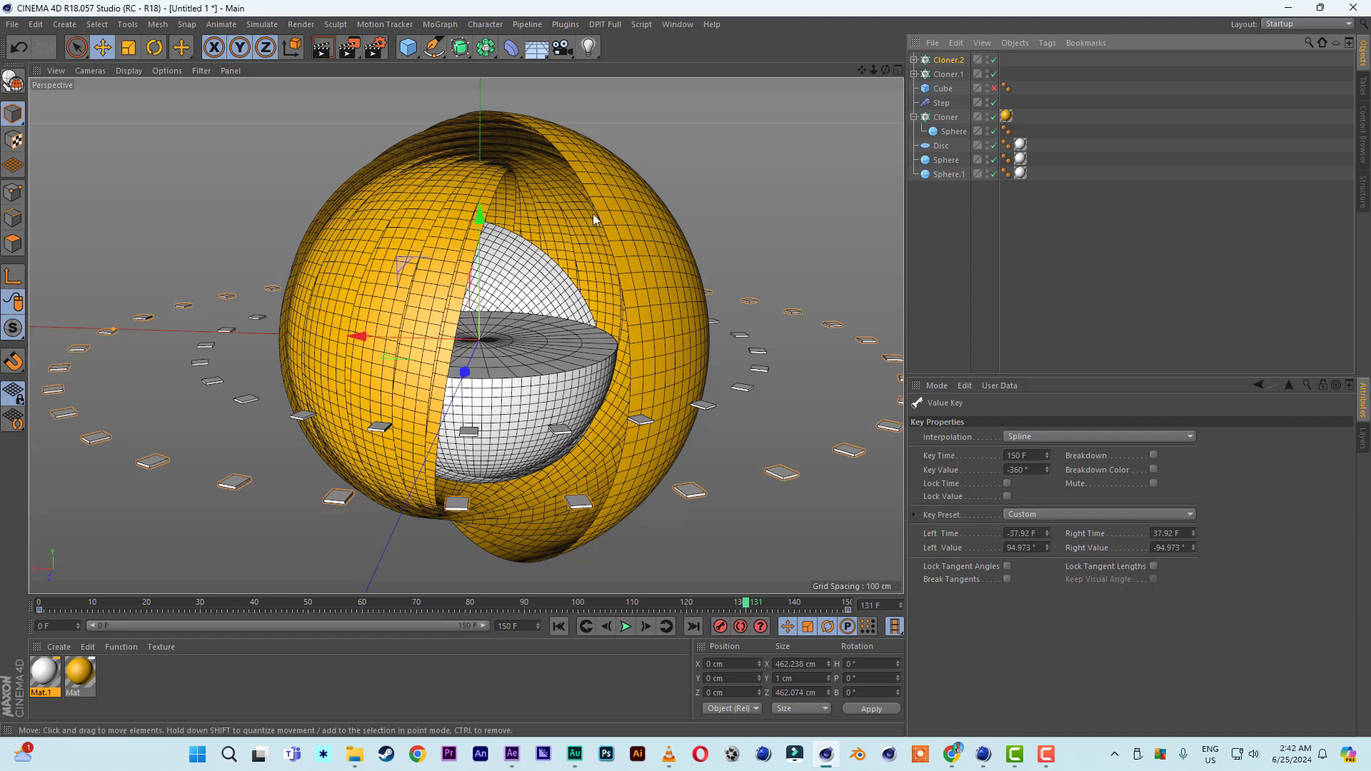
- Add a Cone primitive and set its orientation to -Y so it points downward
click(407, 47)
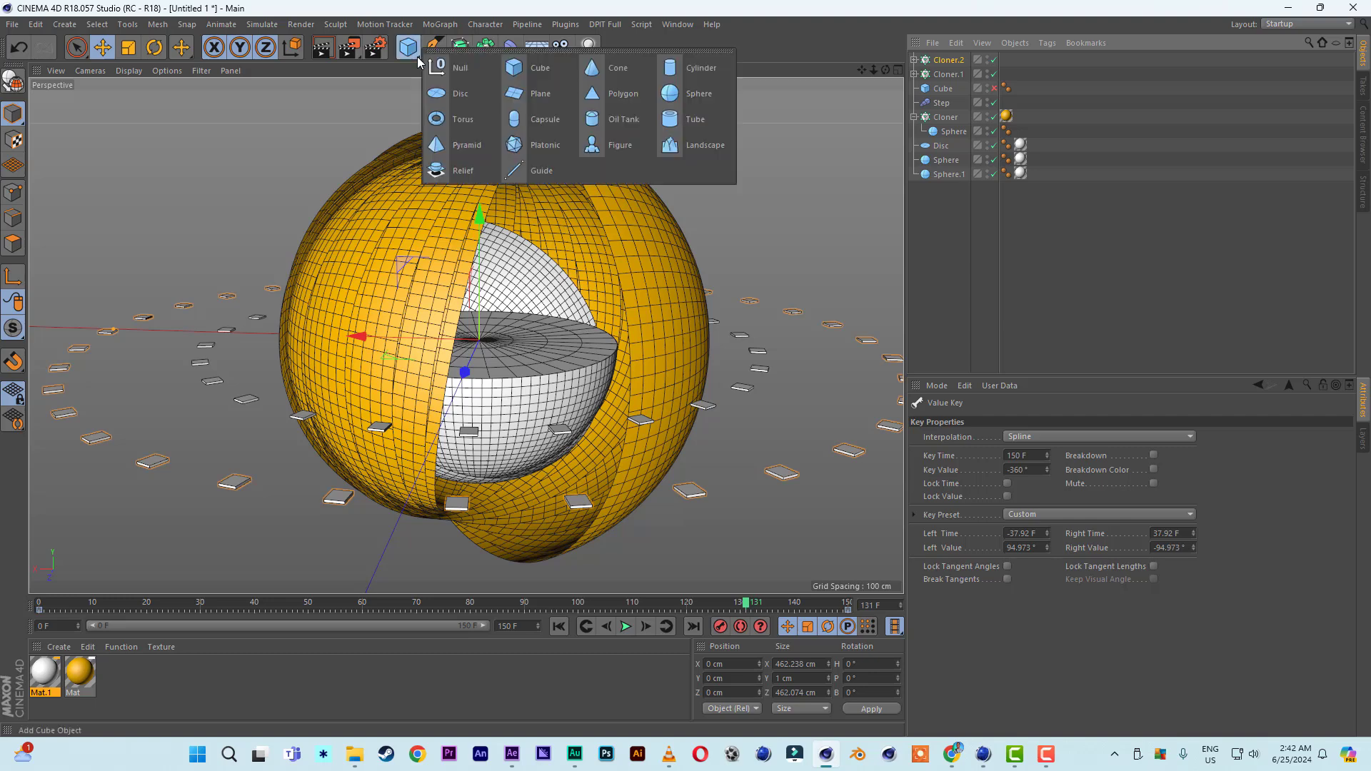
click(616, 69)
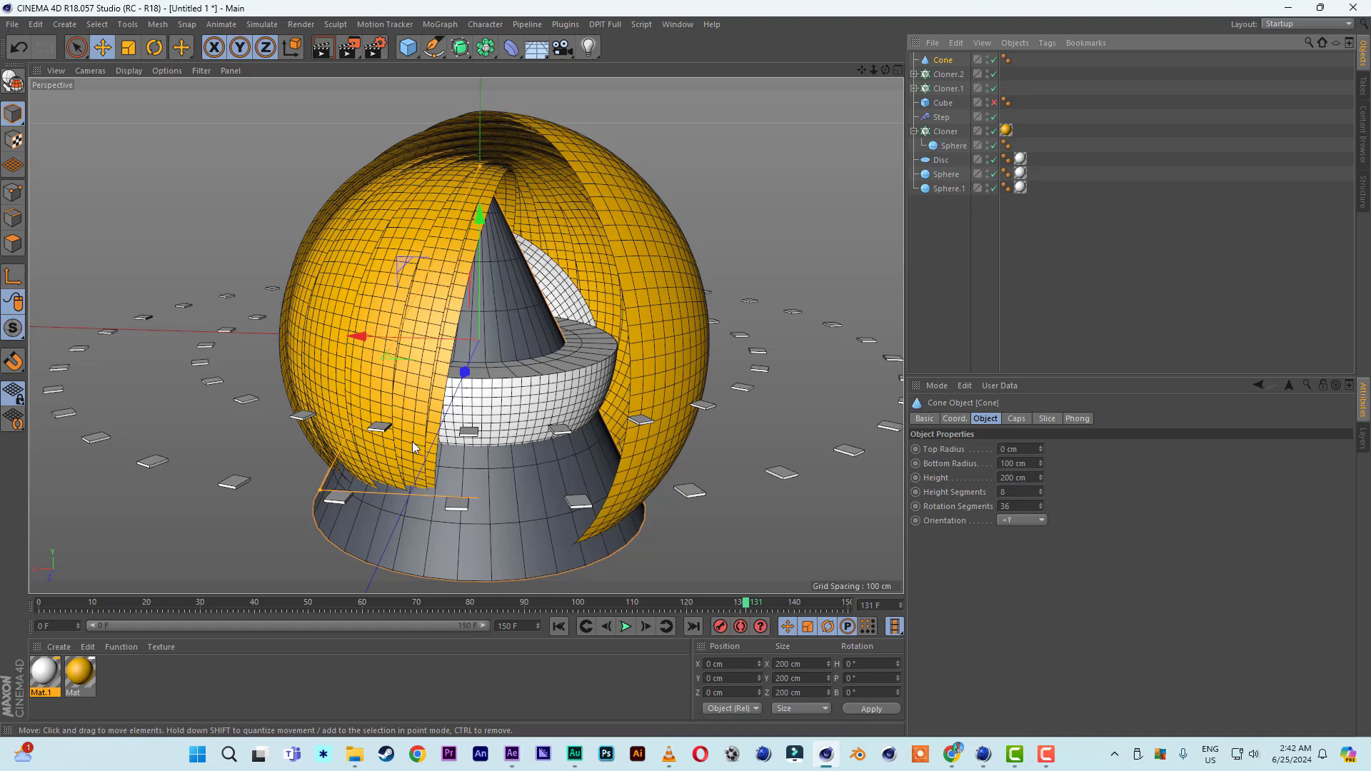
click(1011, 520)
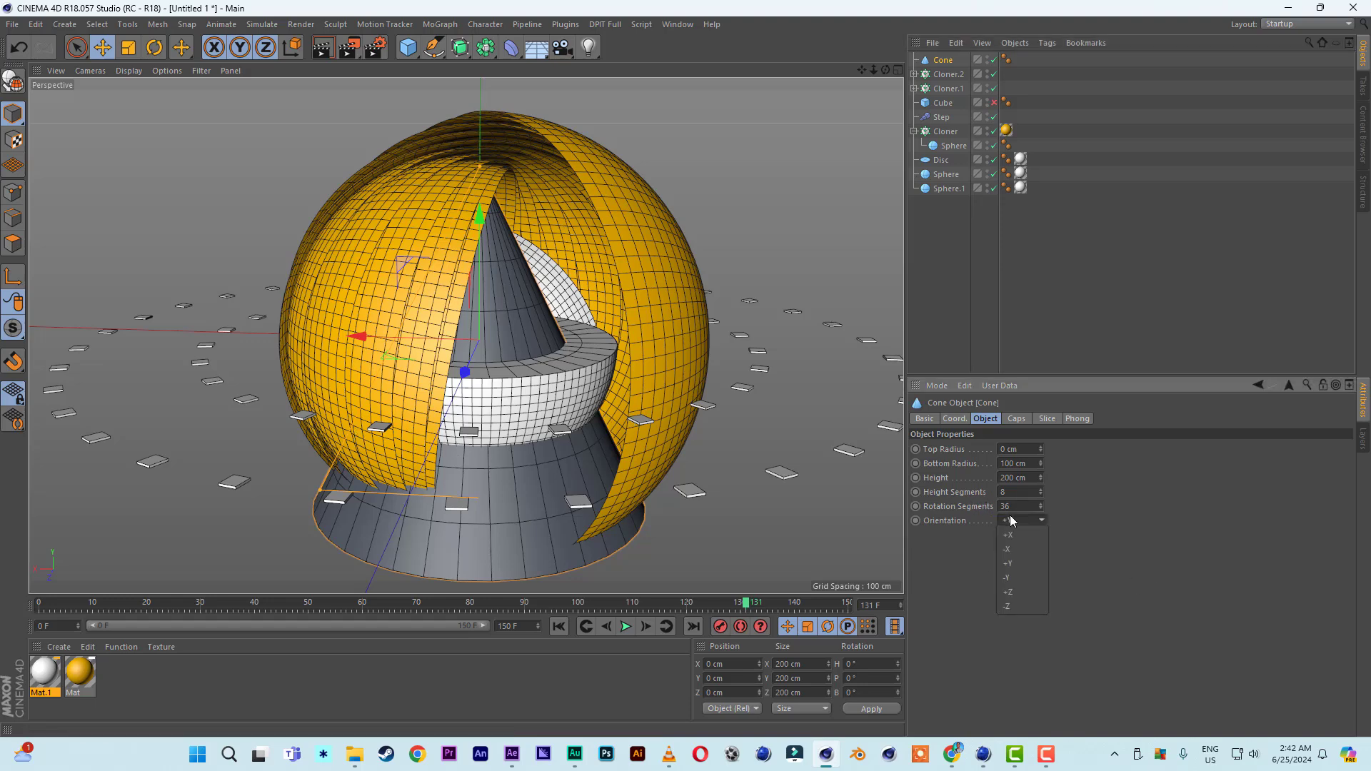
click(1010, 578)
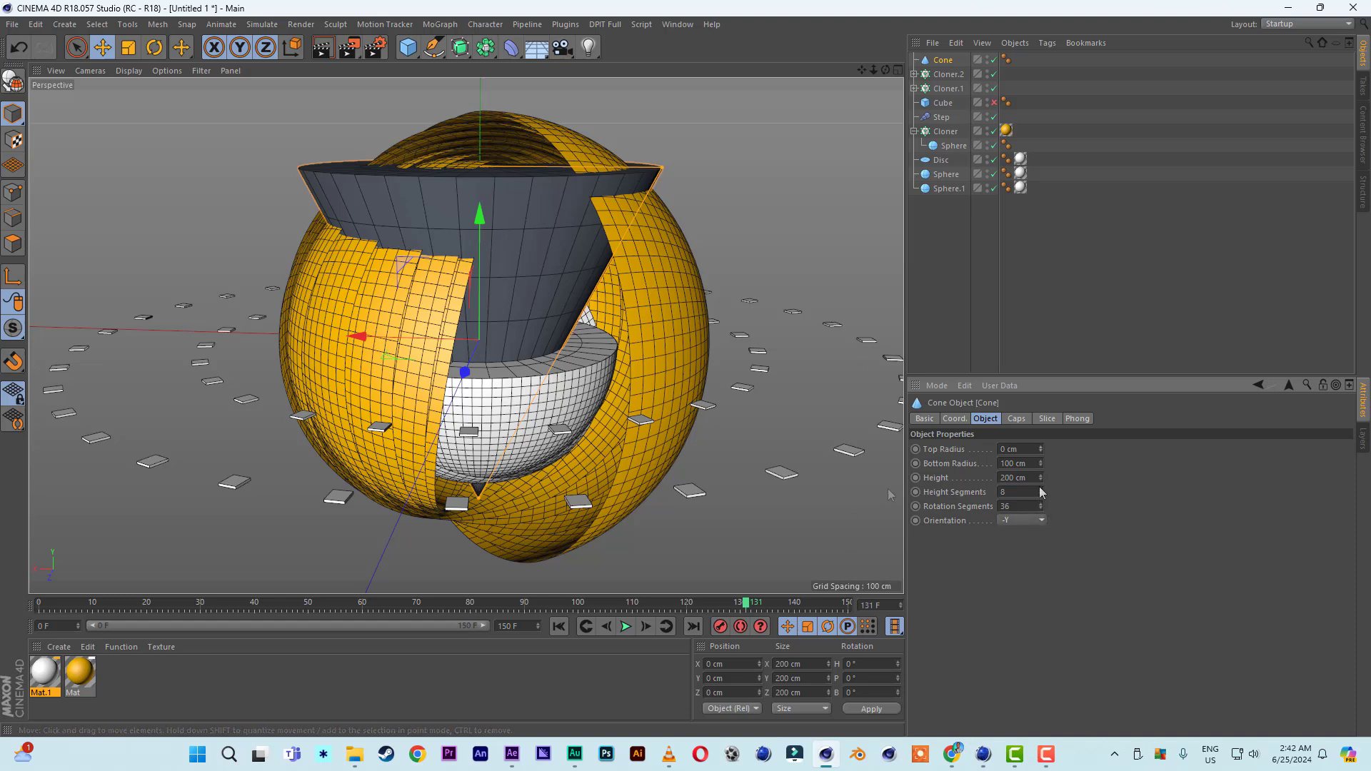
- Shrink the cone to a height of 70 cm and a bottom radius of about 8 cm, positioned at about X -26, Y 35 cm
drag(1040, 479, 1039, 477)
drag(654, 285, 503, 284)
drag(479, 214, 474, 156)
drag(372, 288, 534, 289)
drag(547, 220, 539, 220)
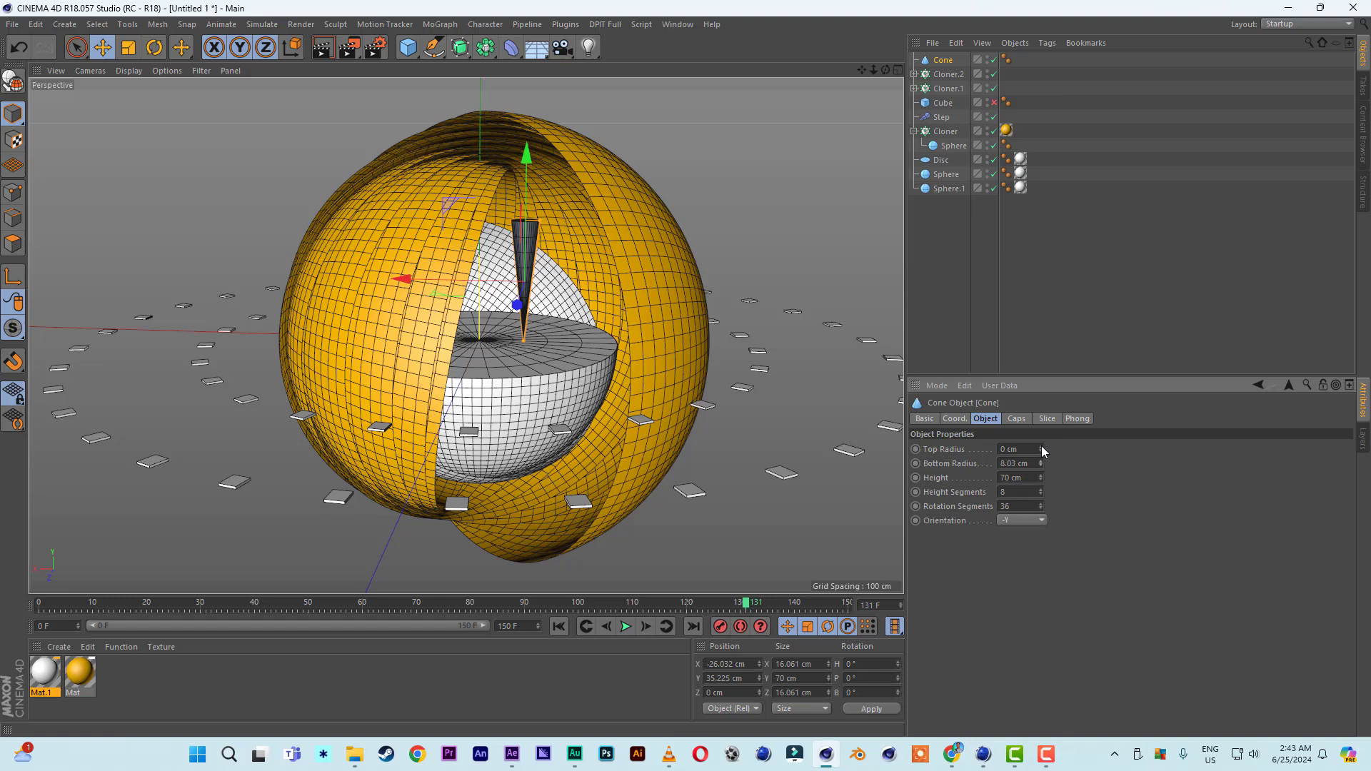
- Set the cone's top radius to 3 cm and shorten its height to about 36 cm to form the microphone handle
click(1041, 447)
click(1042, 447)
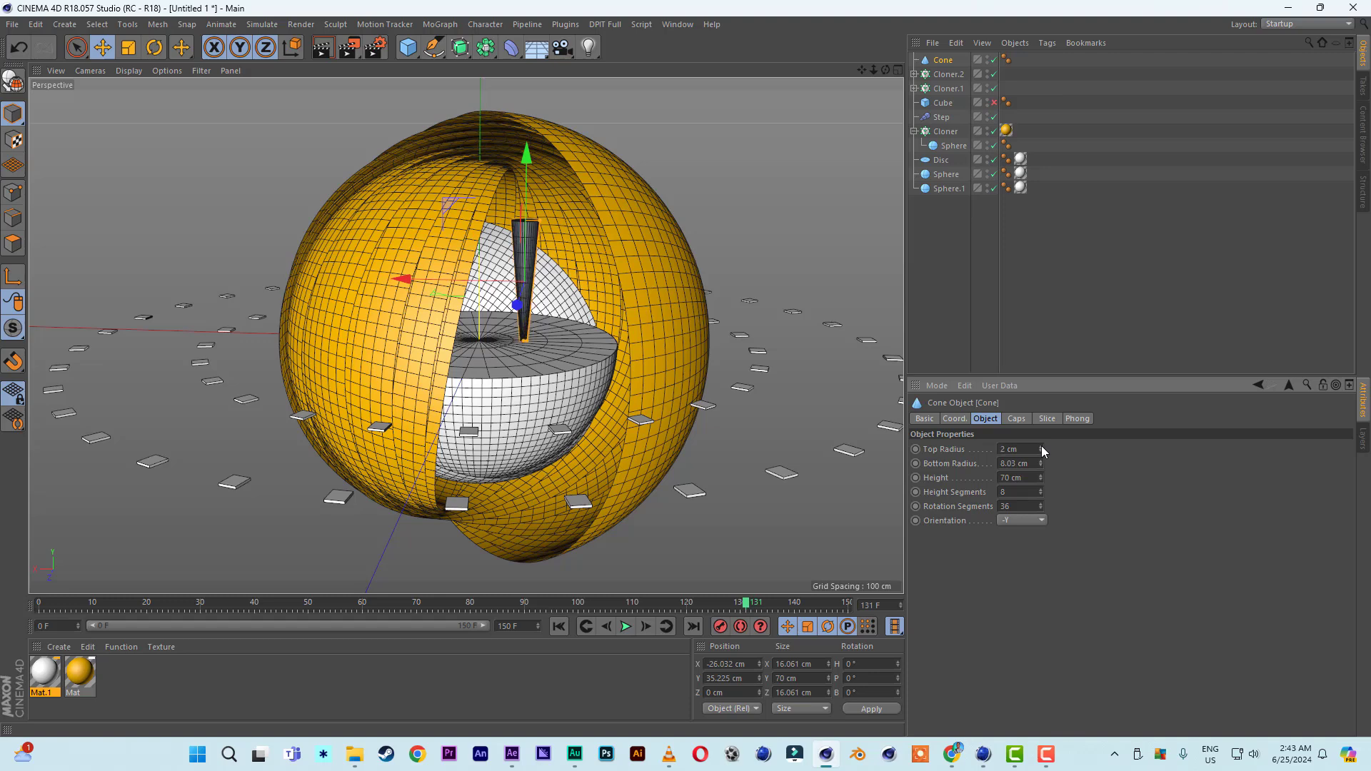
click(1041, 447)
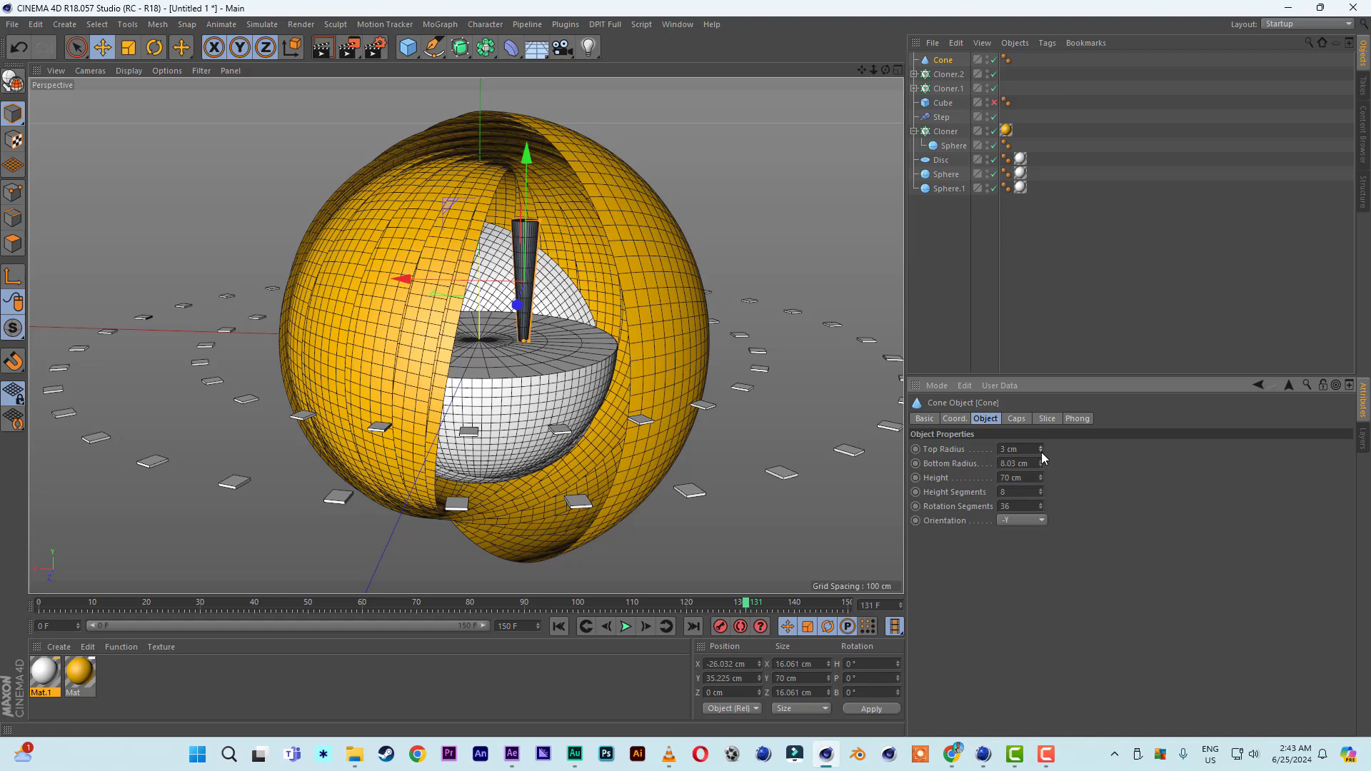
click(1041, 481)
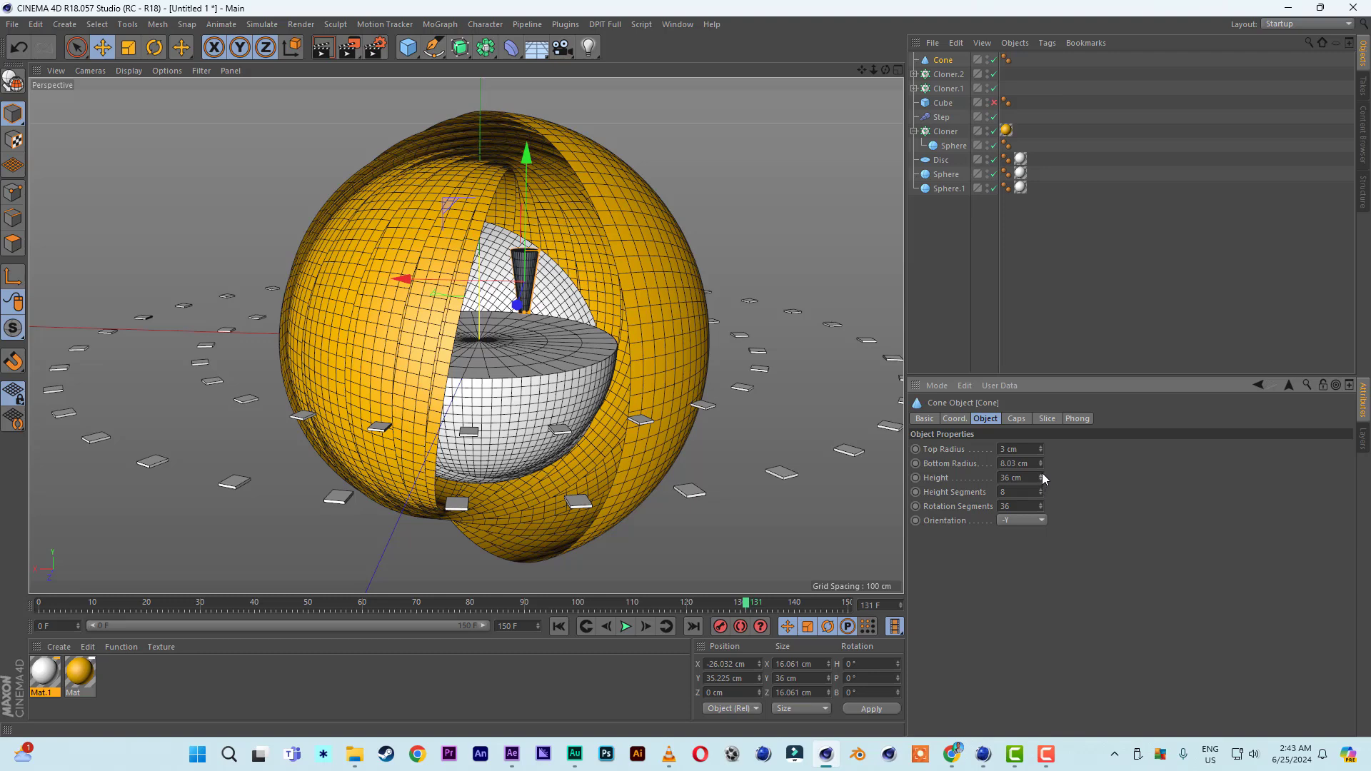
click(1040, 475)
- Add a sphere, reduce its radius to 18 cm, and place it above the cone at about X -25, Y 73 cm
click(408, 47)
click(720, 88)
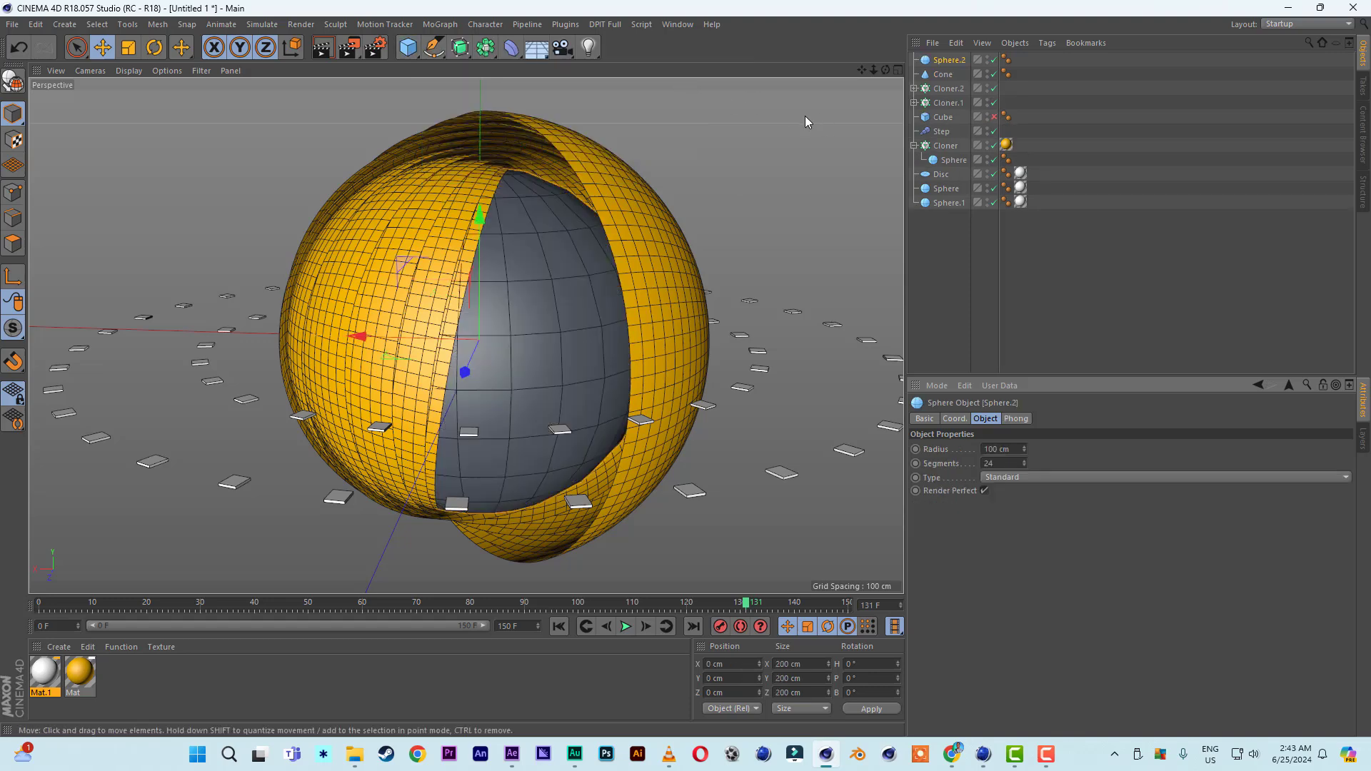
drag(1023, 456, 1023, 456)
drag(1021, 452, 1021, 453)
drag(478, 218, 486, 88)
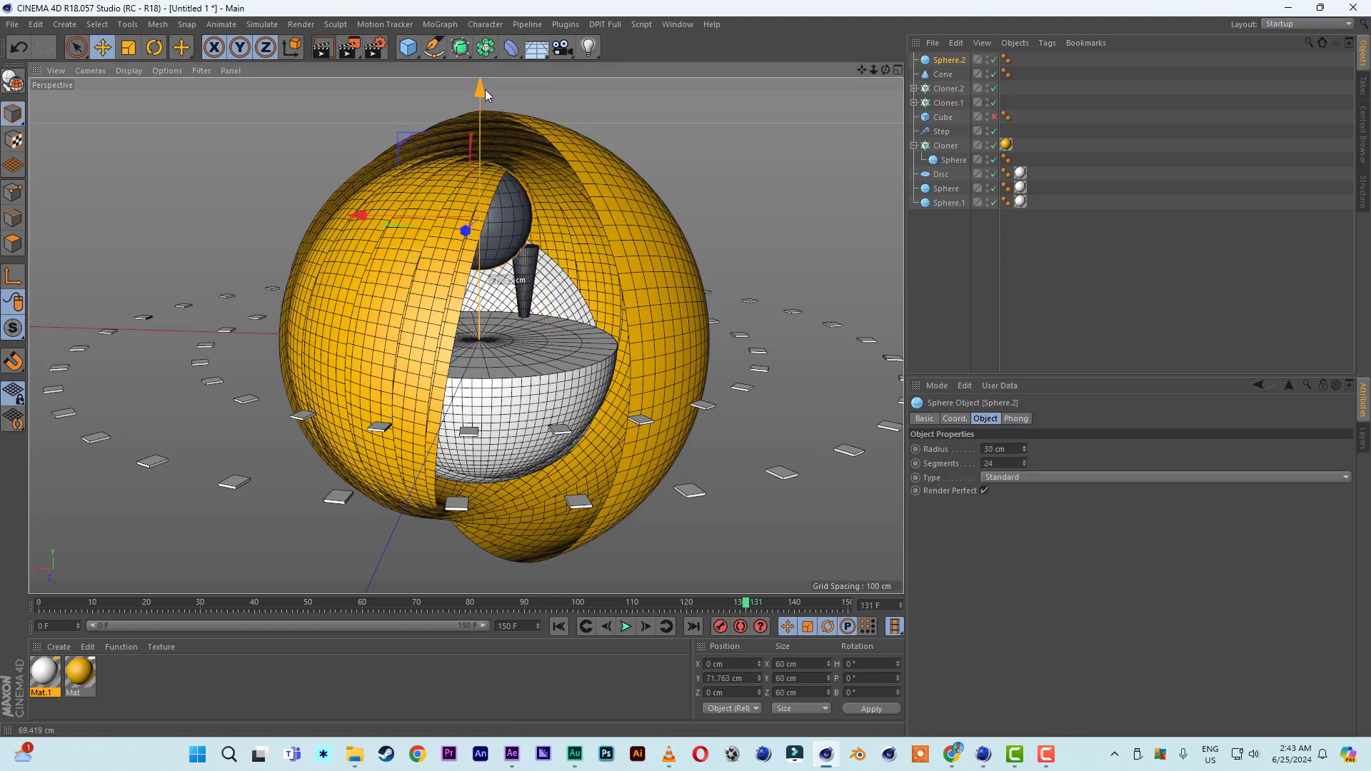
drag(367, 216, 422, 222)
drag(1024, 450, 1026, 447)
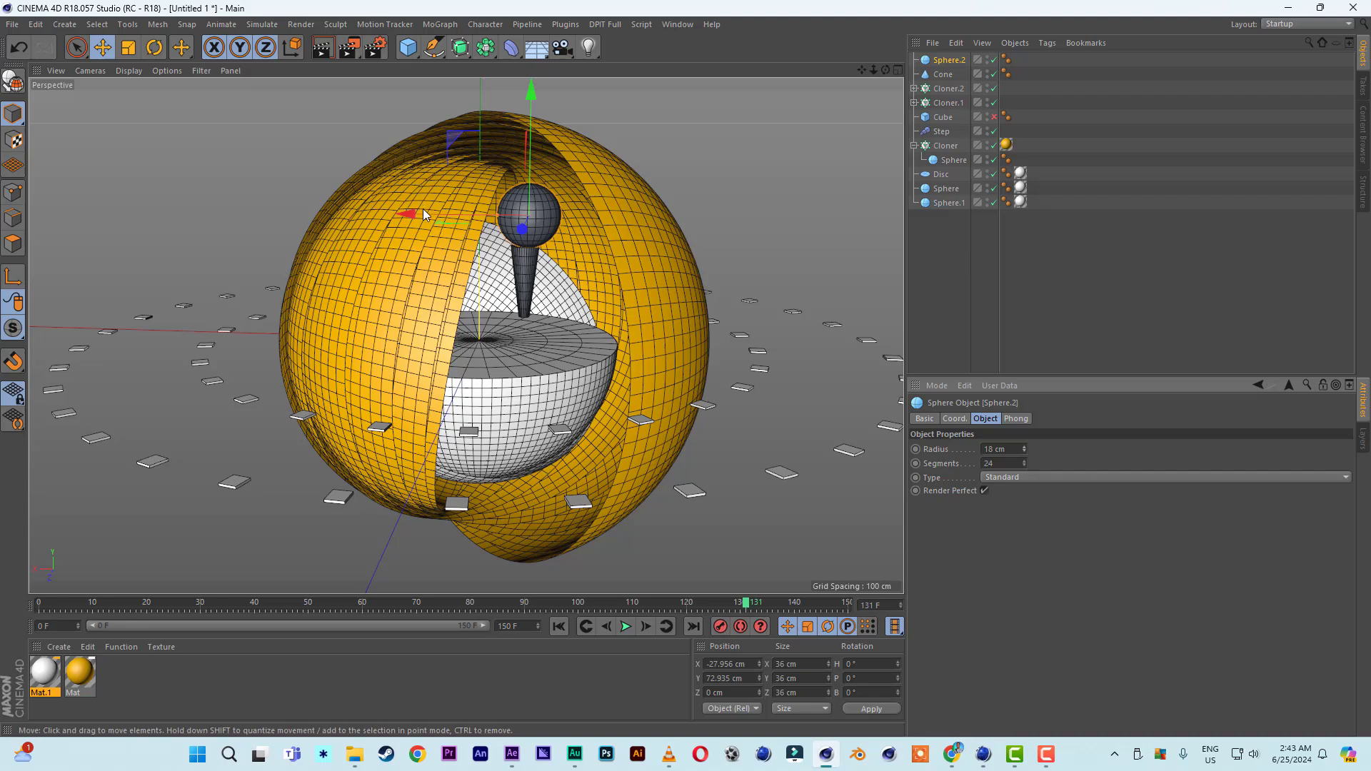
drag(411, 213, 403, 215)
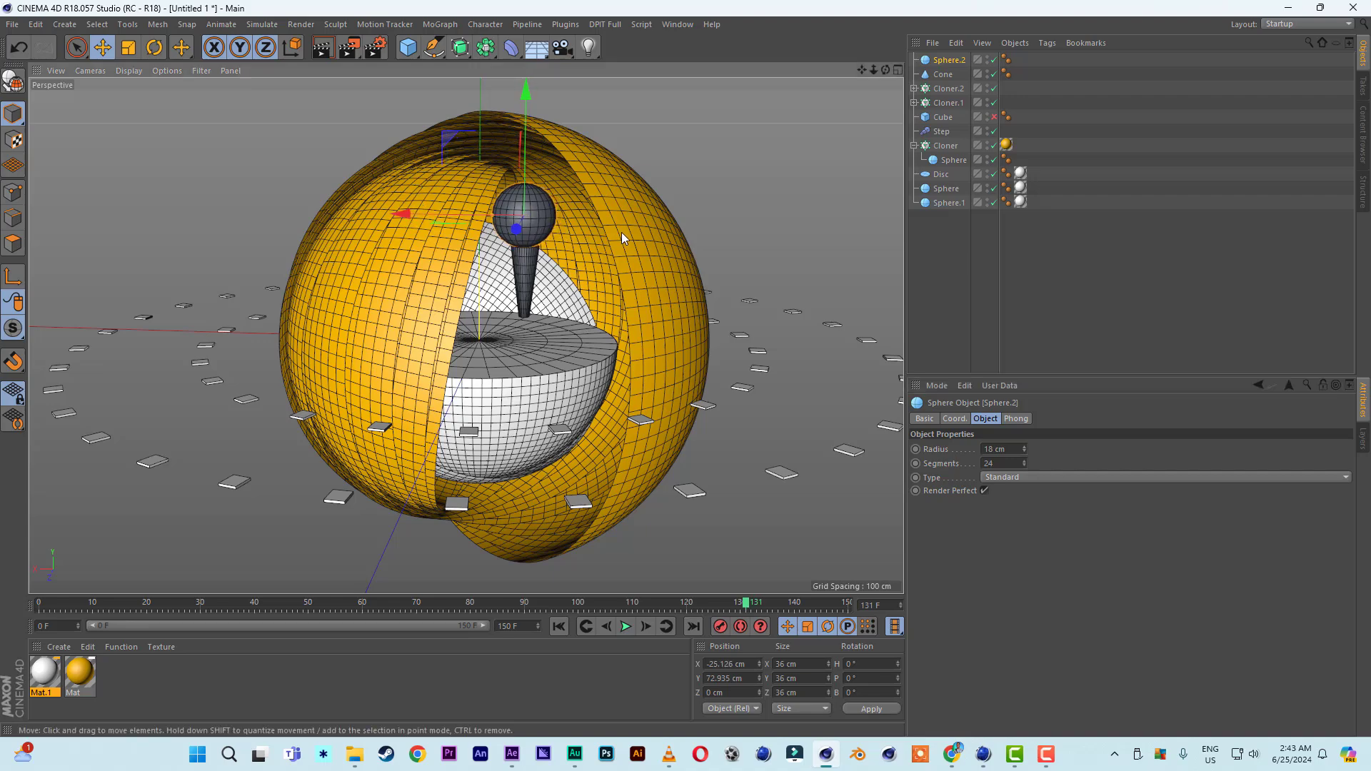
- Lower the sphere onto the cone at about X -26, Y 66 cm, centre it in depth, and reduce its radius to 15 cm
alt+drag(610, 229, 529, 230)
drag(547, 97, 543, 103)
drag(523, 233, 520, 237)
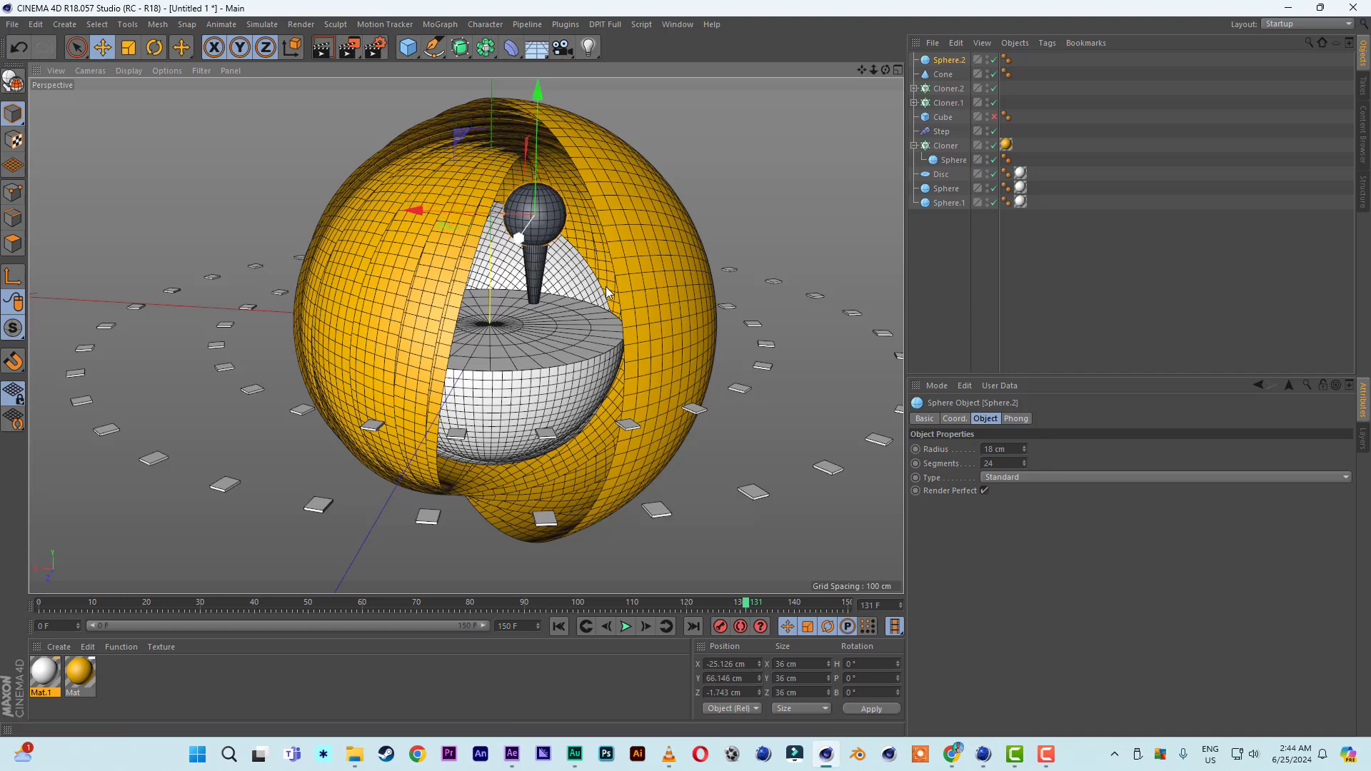
drag(1024, 453, 1025, 461)
drag(519, 238, 516, 236)
drag(421, 212, 422, 212)
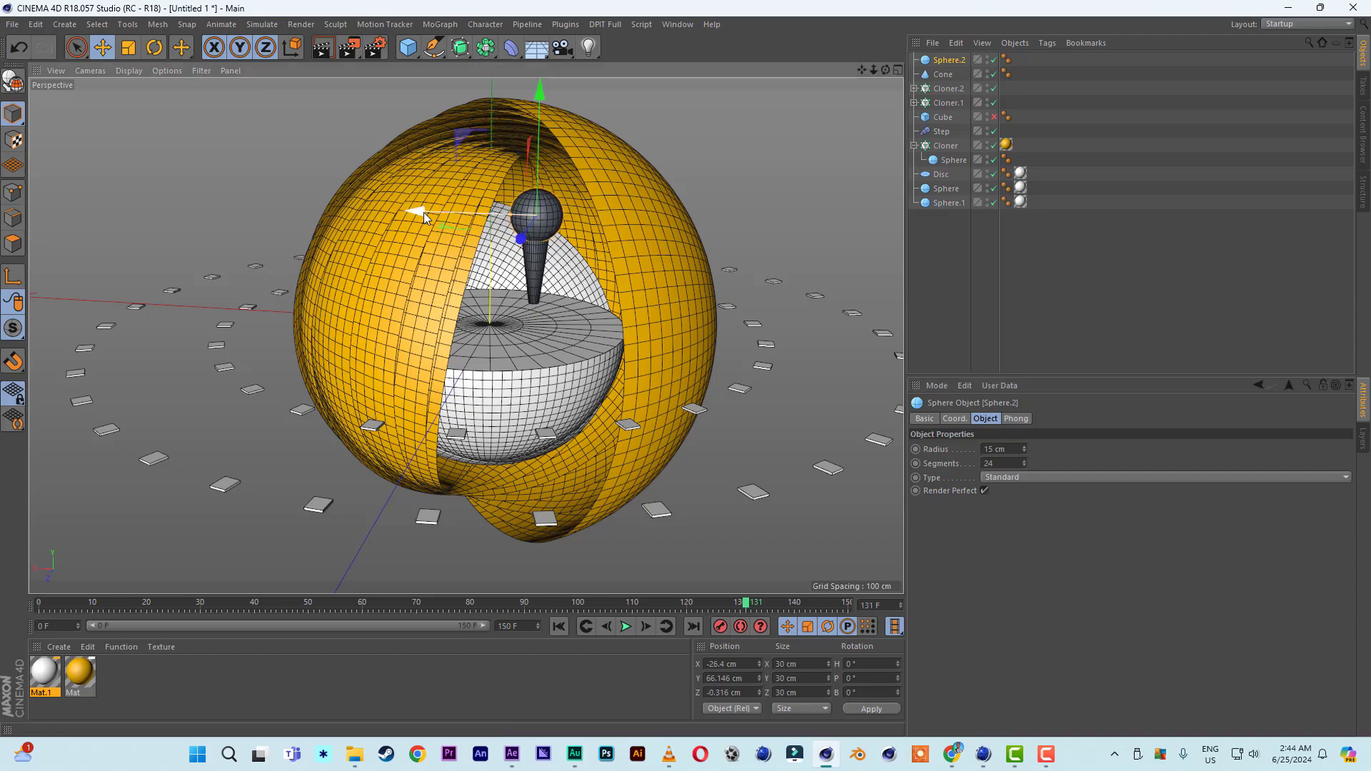
- Duplicate the microphone head sphere and make the copy a child of a new Atom Array
mouse_move(712, 341)
alt+mouse_down()
mouse_move(739, 302)
mouse_move(722, 336)
alt+mouse_up()
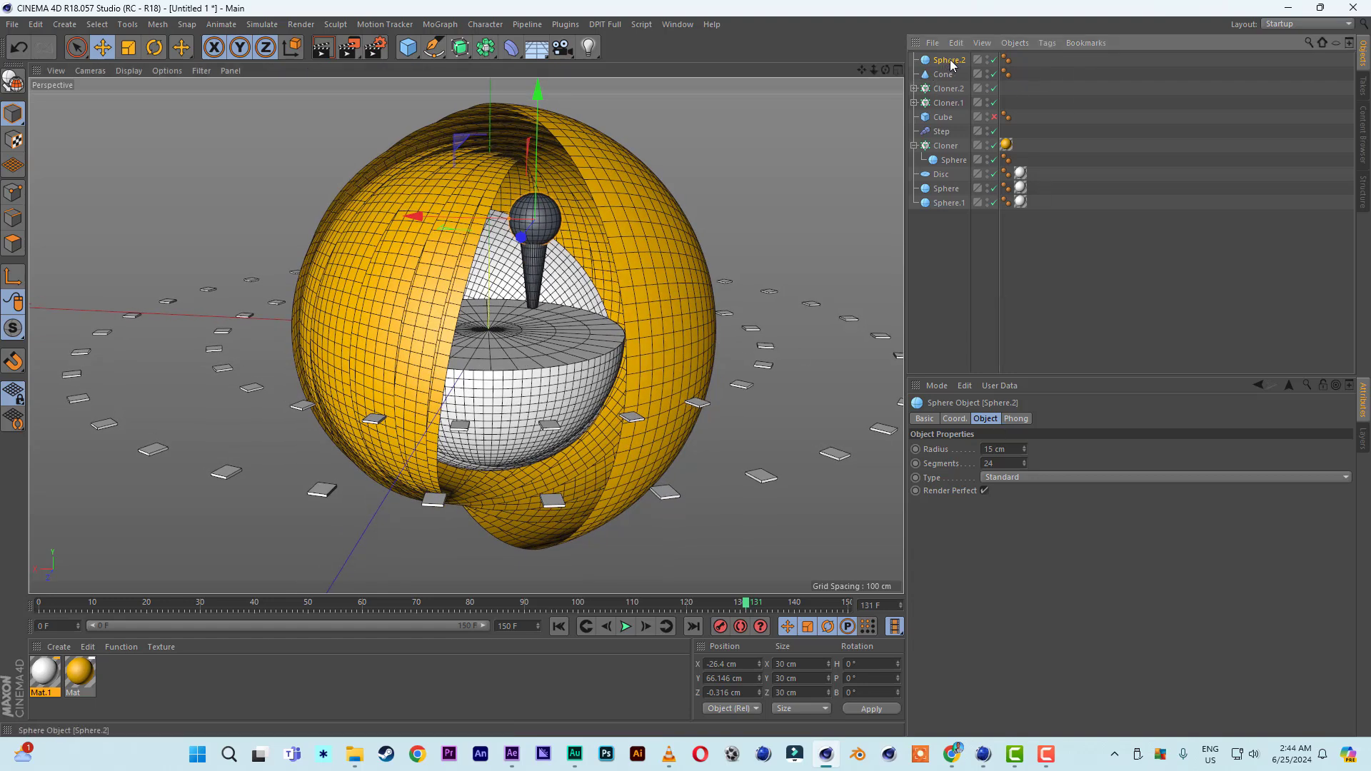
ctrl+drag(950, 65, 957, 57)
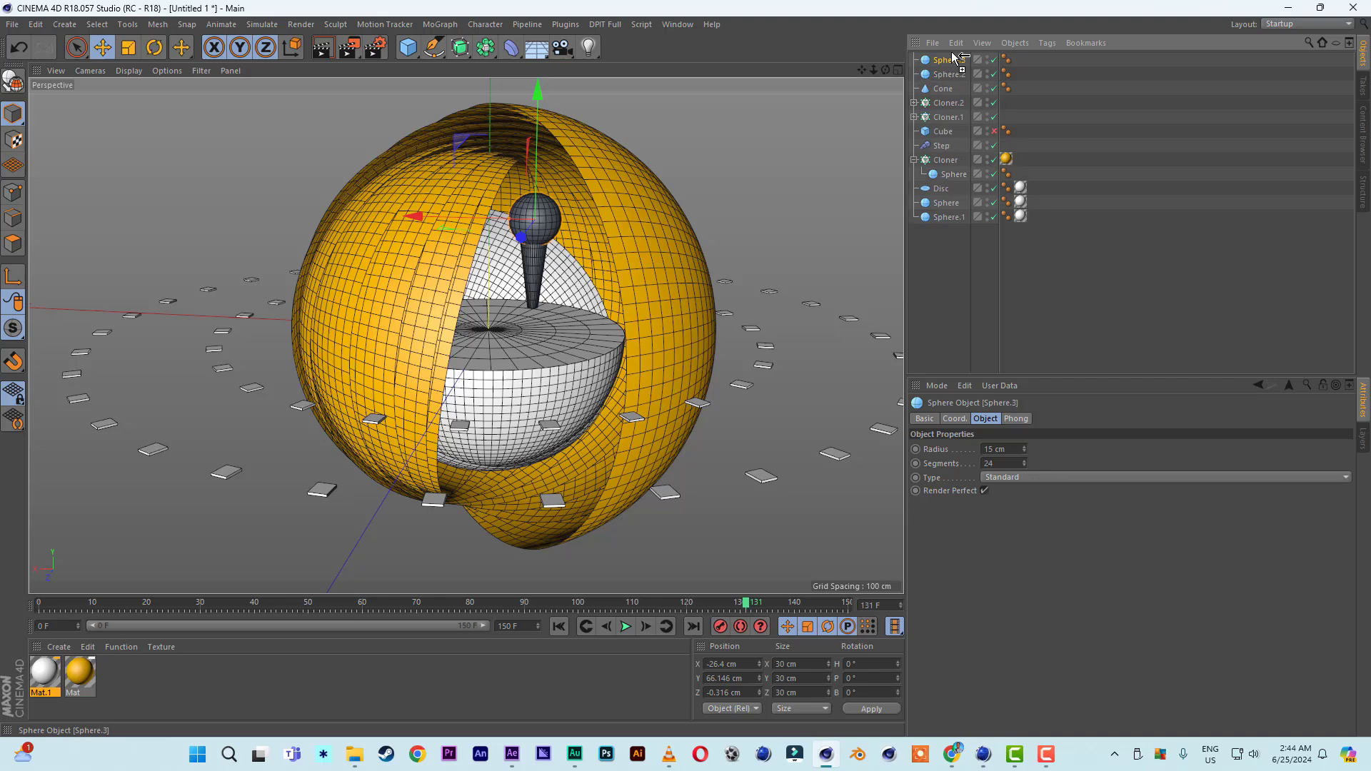
click(485, 47)
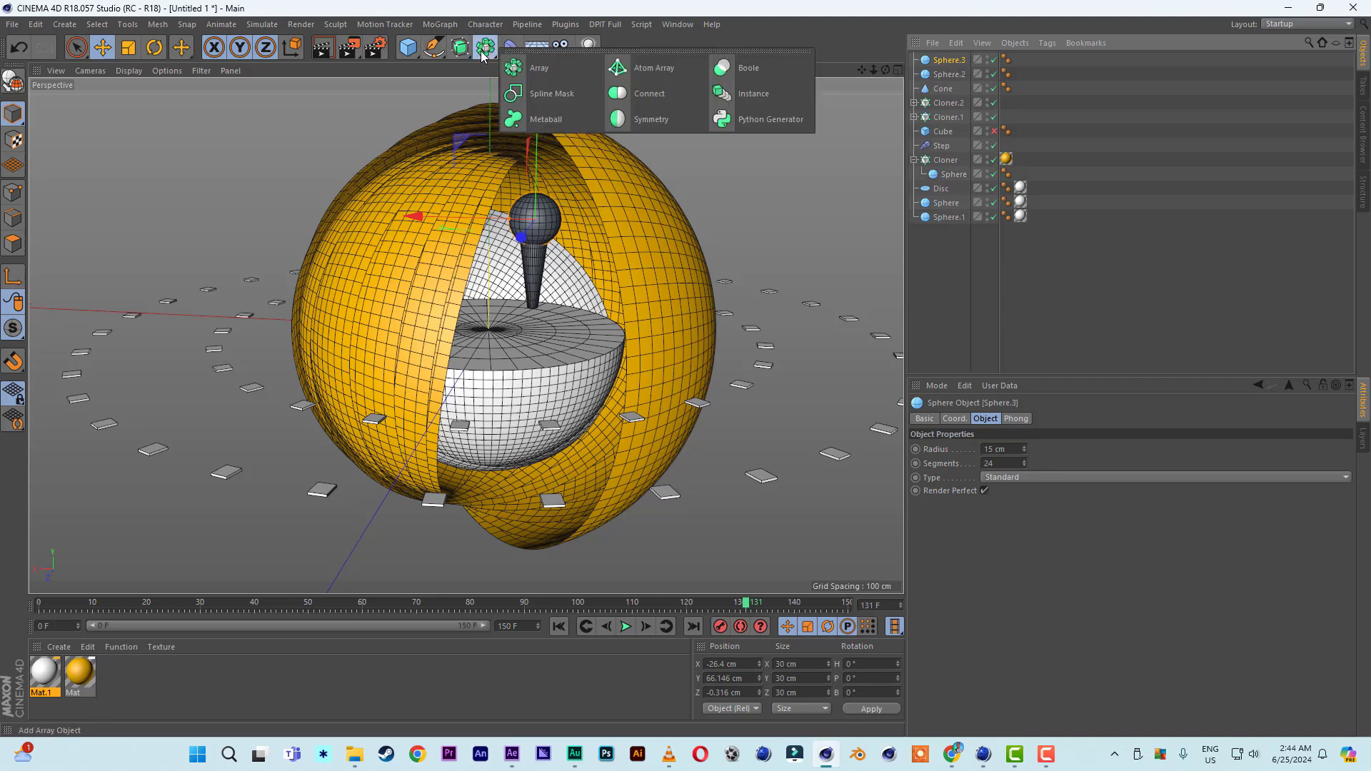
click(658, 70)
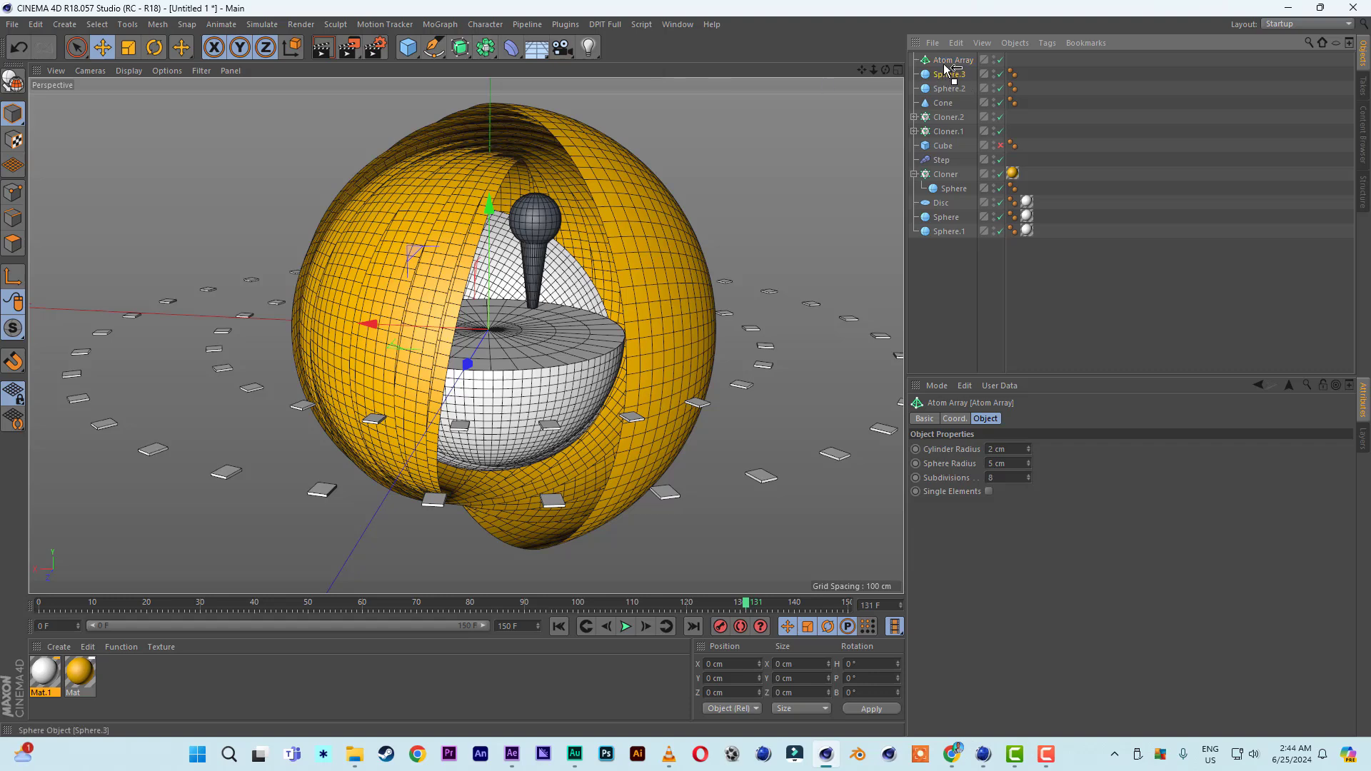
drag(947, 69, 951, 61)
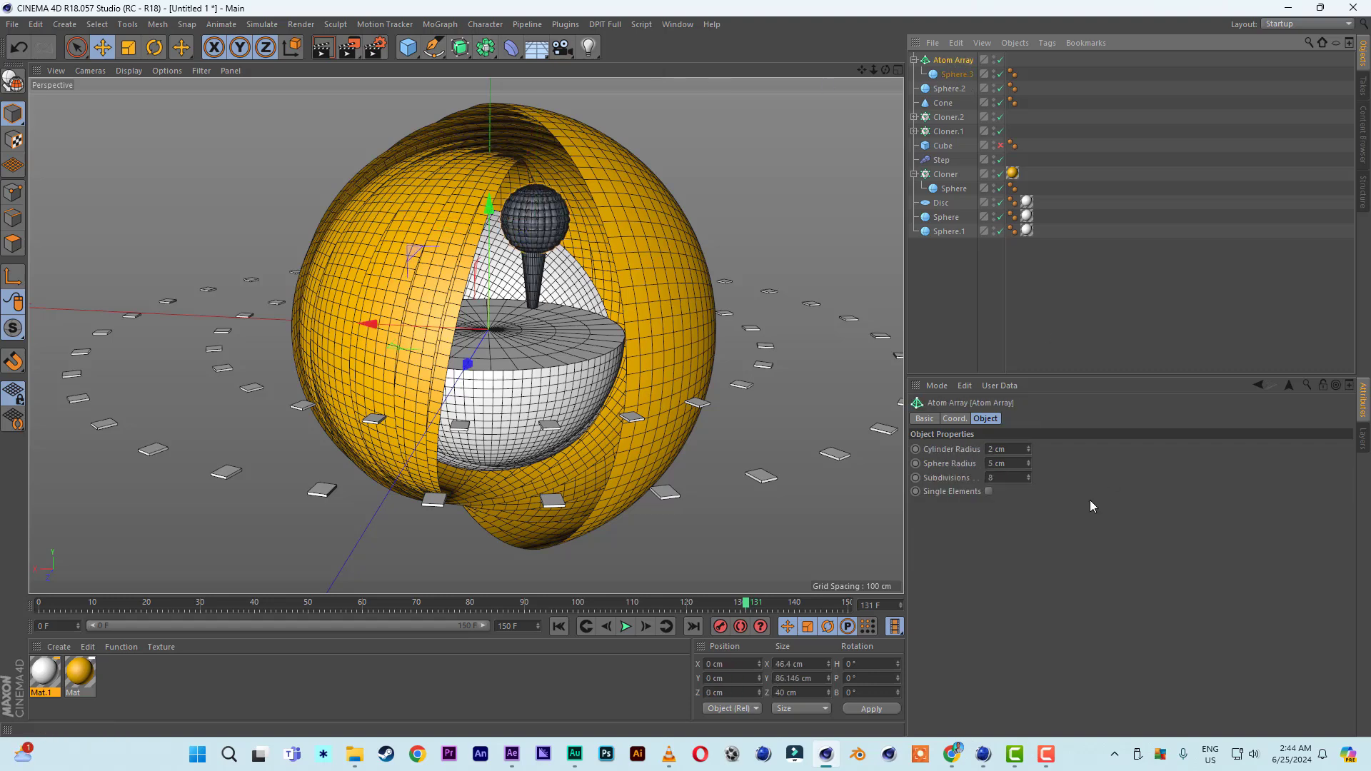
- Set the Atom Array's Cylinder Radius and Sphere Radius to 0.5 cm and render the viewport to preview the mesh grille
drag(1029, 467, 872, 453)
click(1030, 467)
text(1)
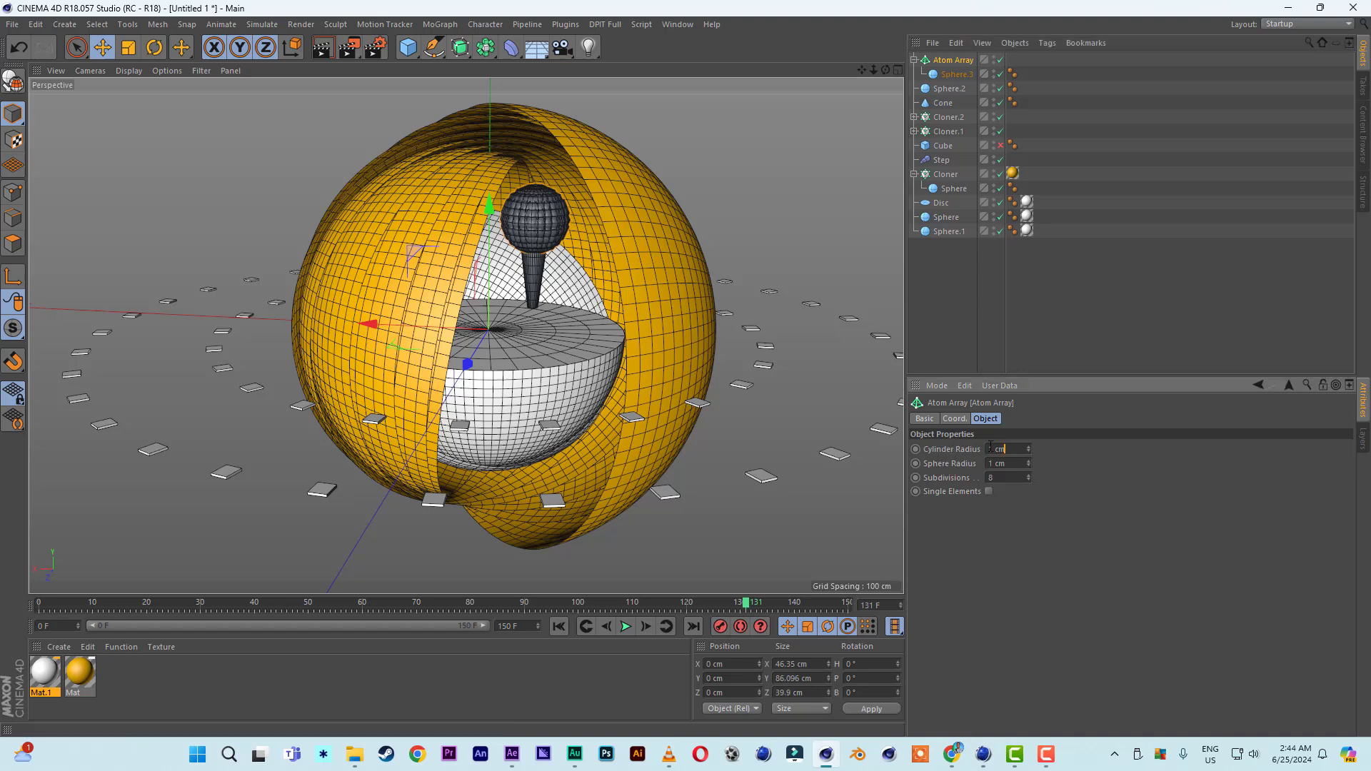
key(Return)
text(1)
key(Return)
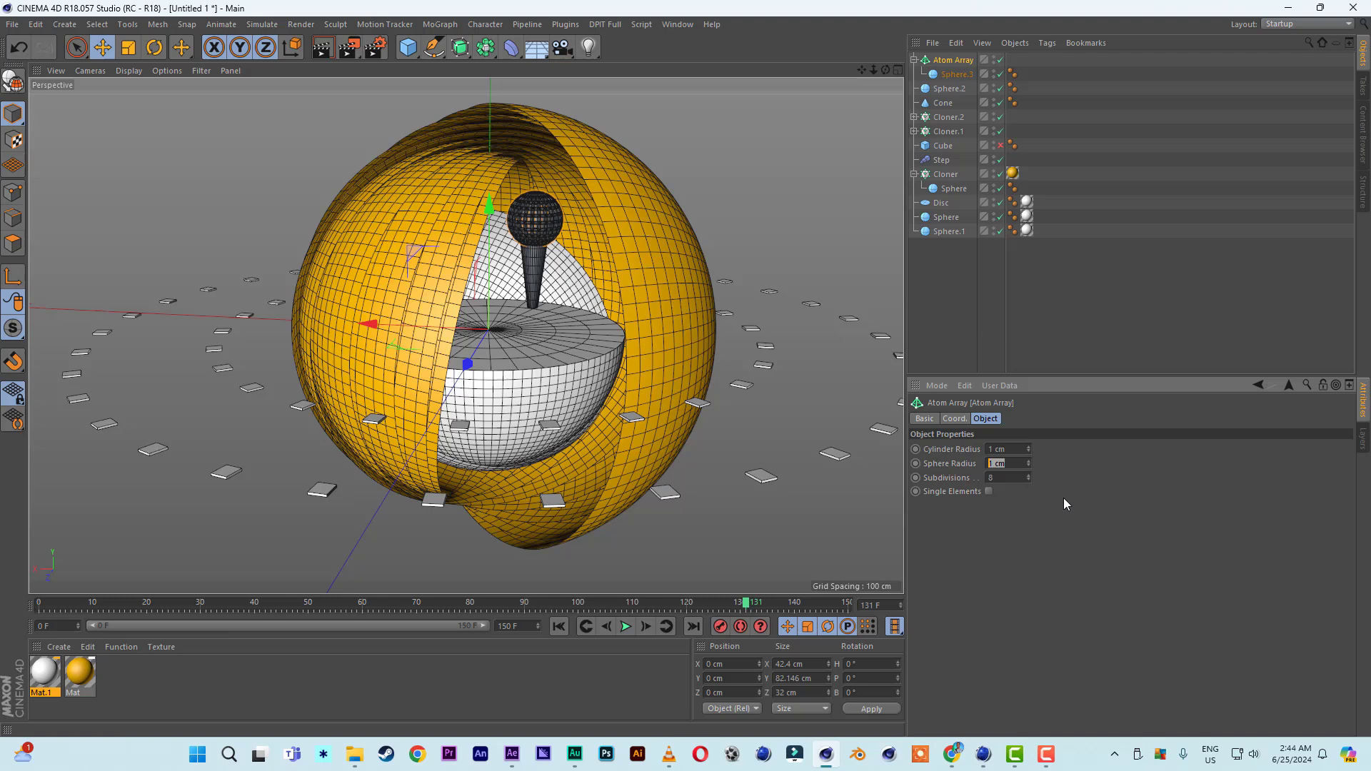
text(0.5)
key(Return)
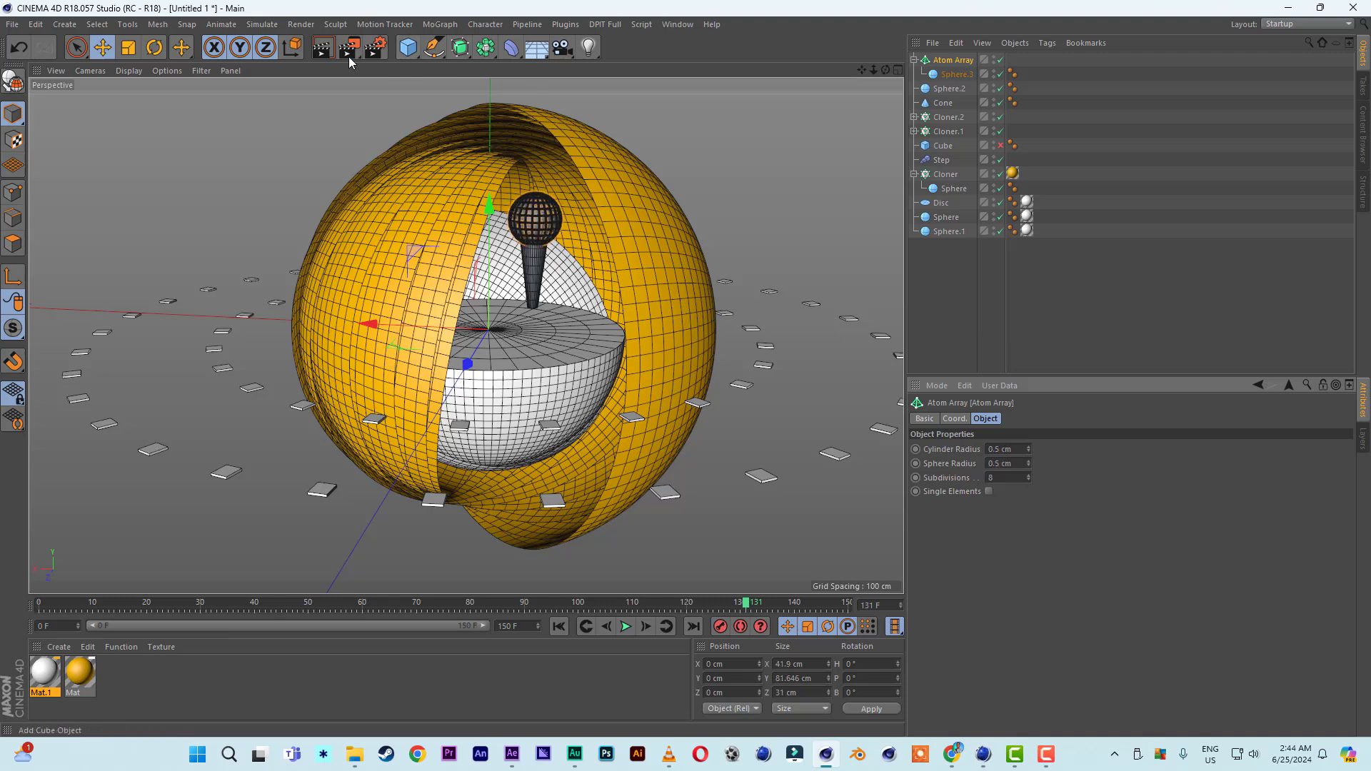
click(323, 49)
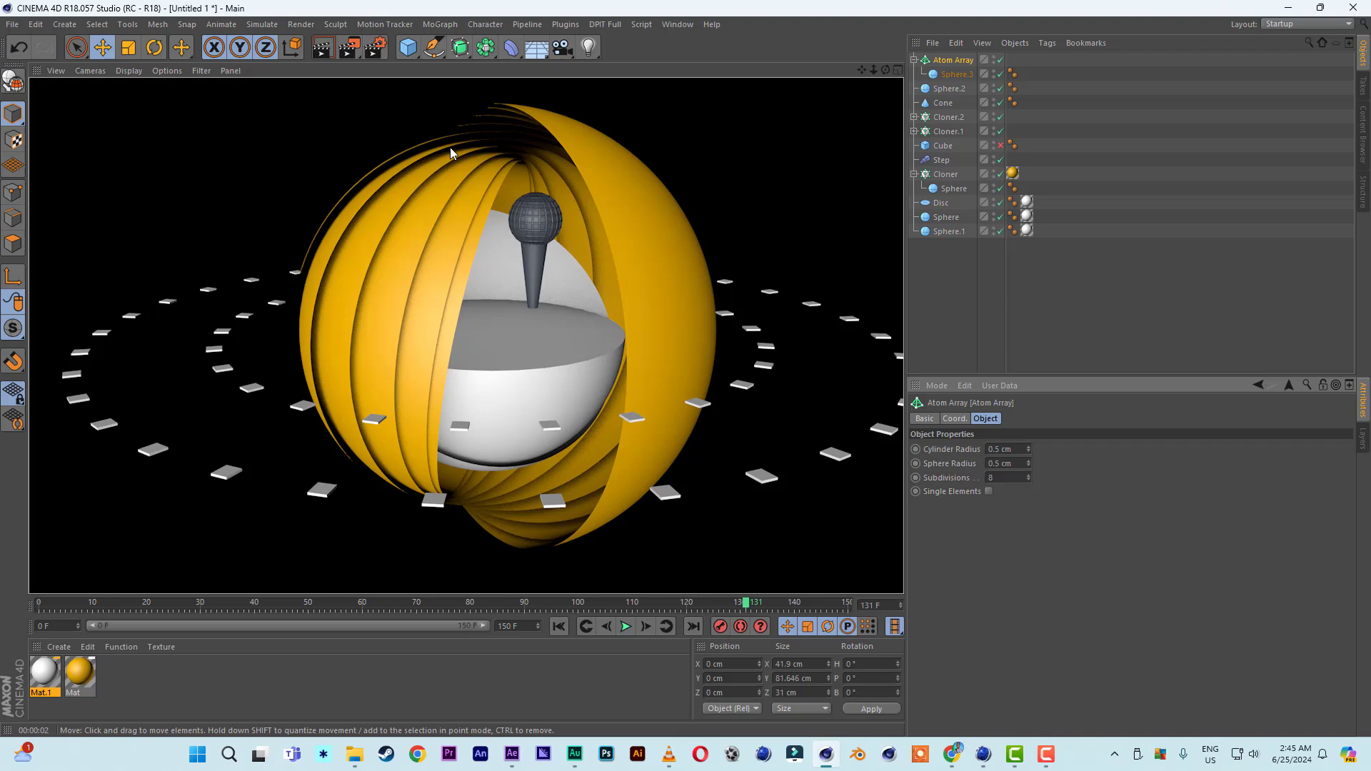
- Group the Atom Array, the microphone head sphere and the cone into one null object
click(913, 60)
click(946, 63)
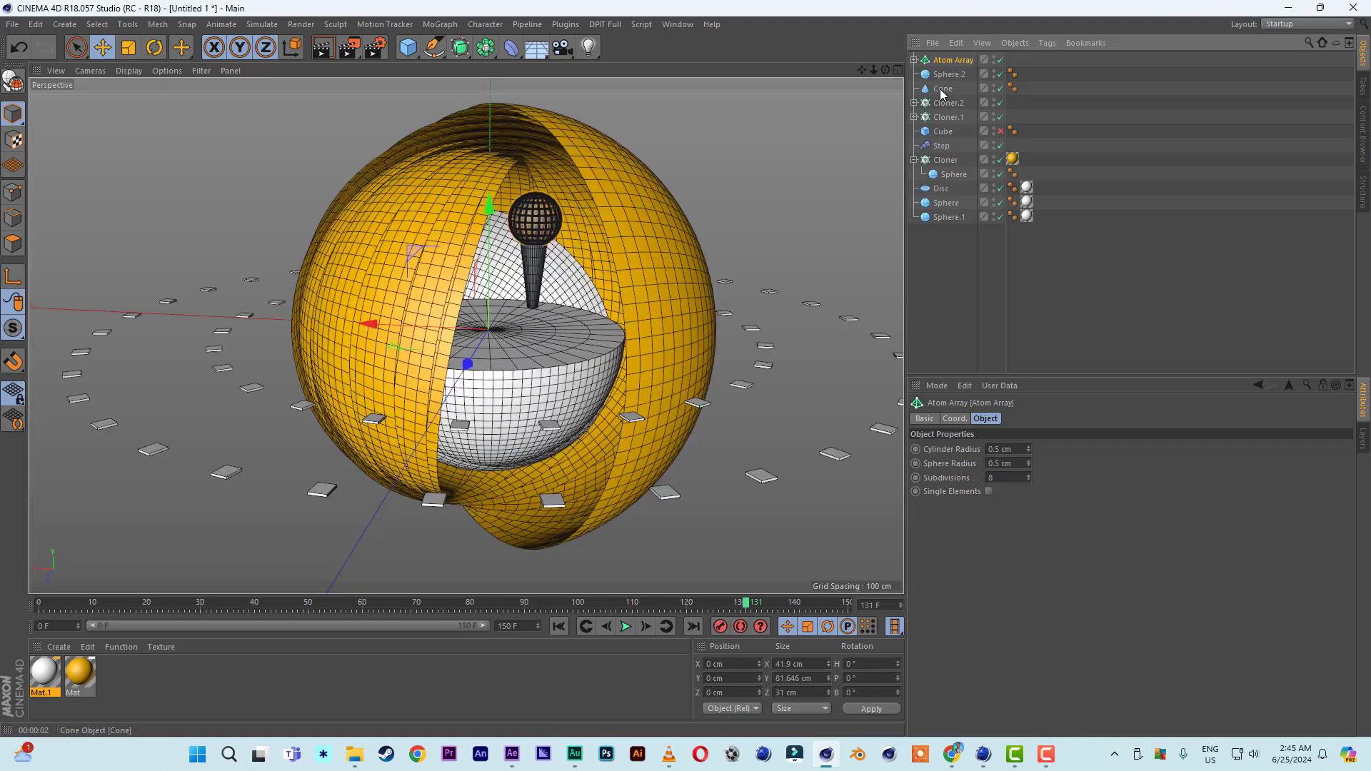
shift+click(941, 88)
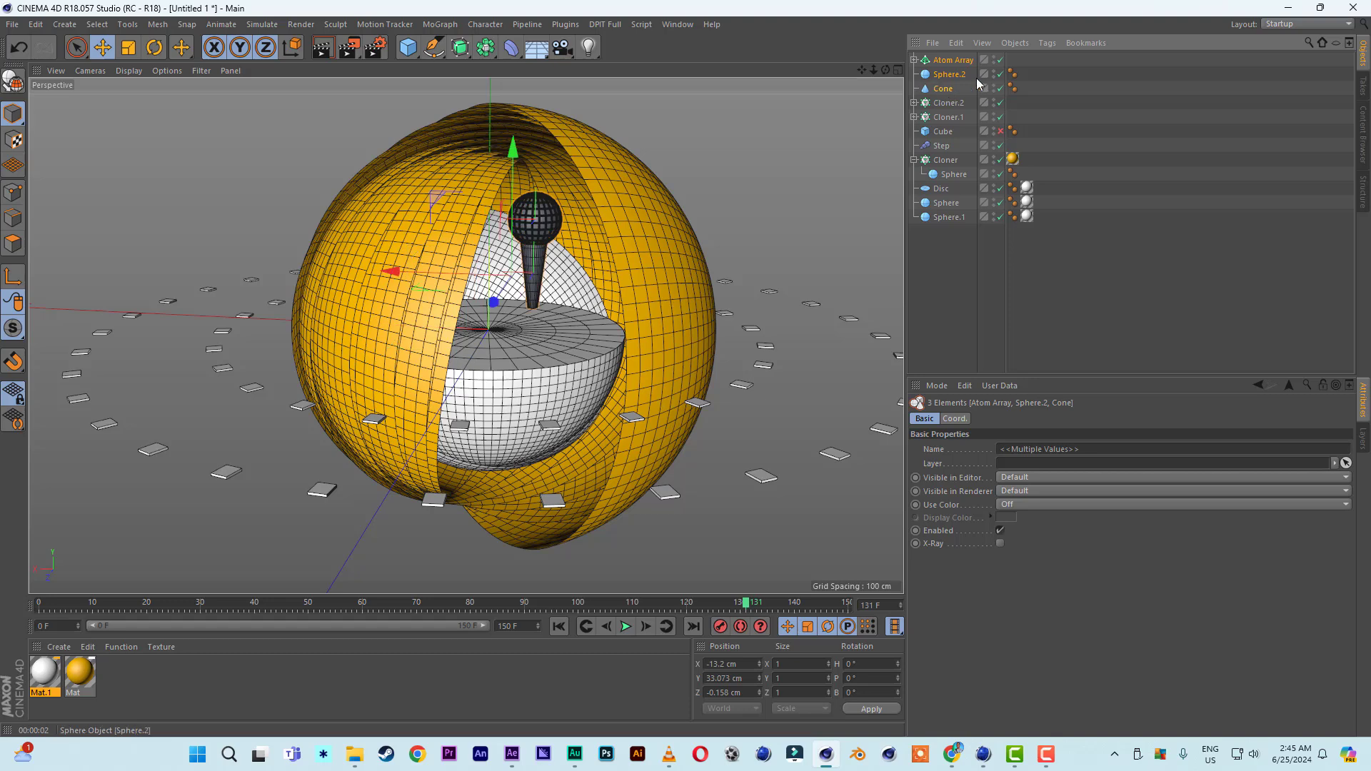
click(1022, 43)
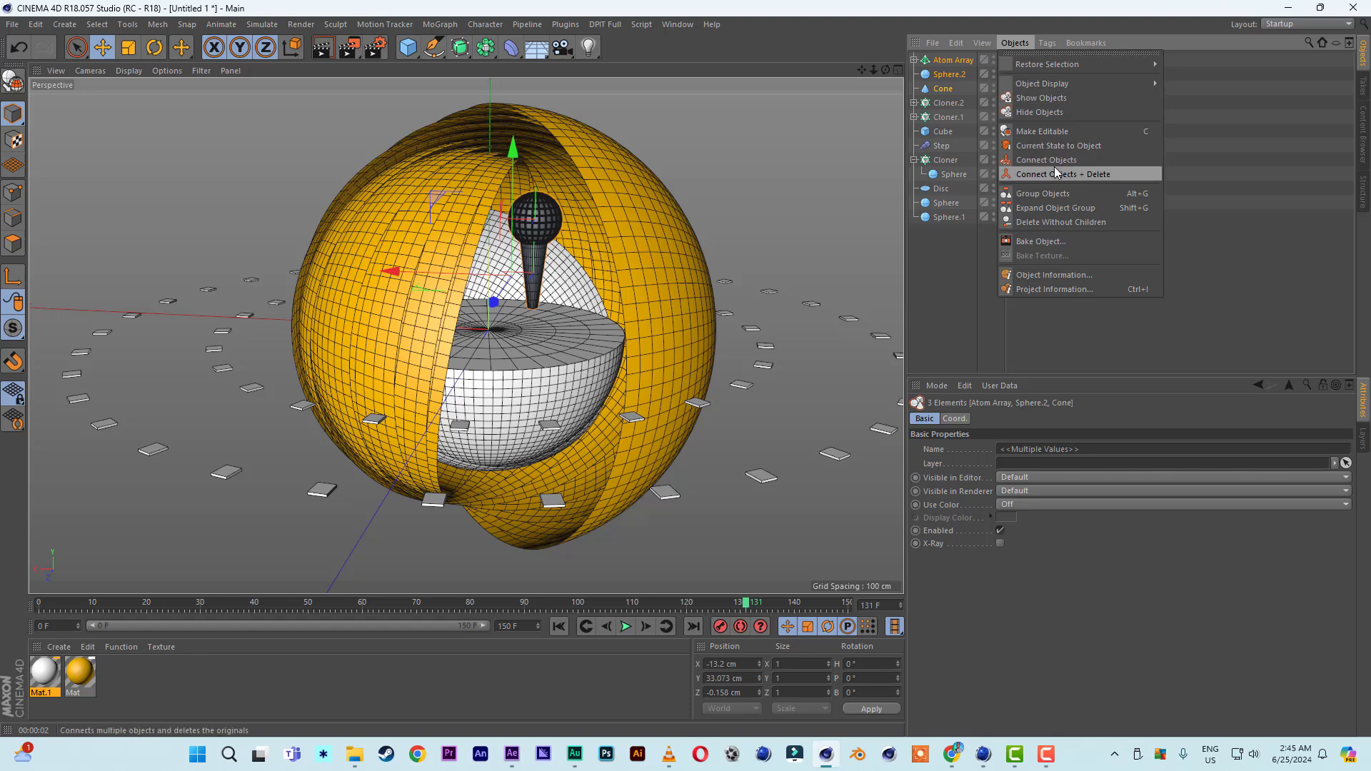
click(1056, 193)
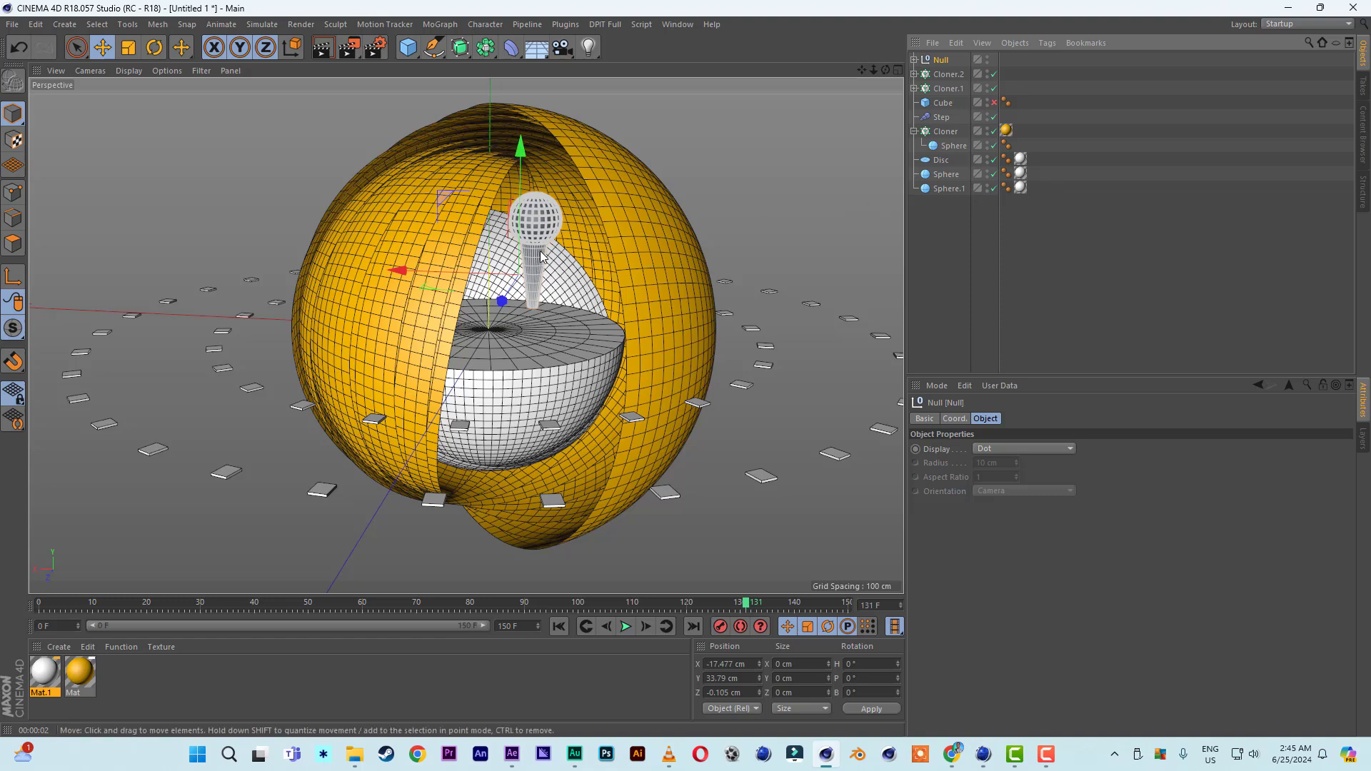
- Rename the microphone null as mic and move it to the disc's centre at about X 7, Y 18.5 cm
drag(406, 269, 383, 272)
drag(503, 156, 495, 177)
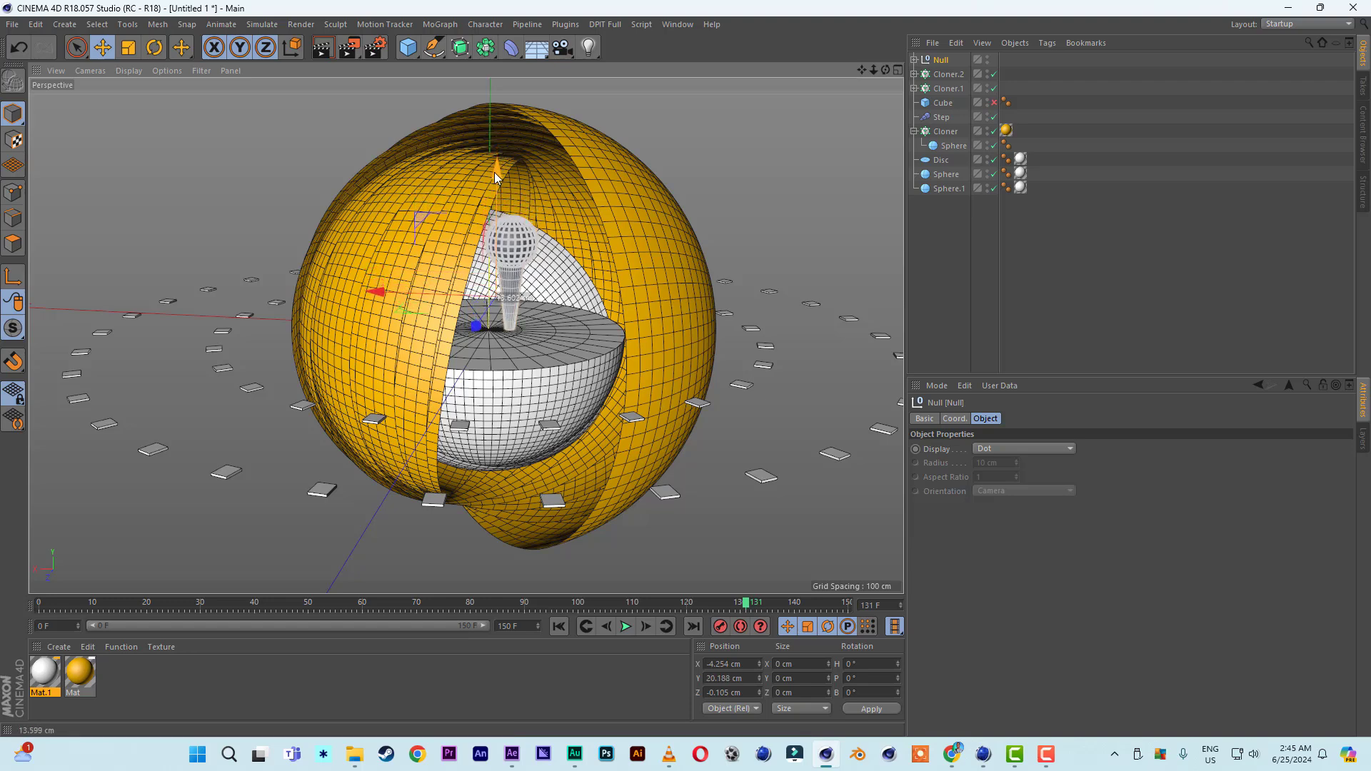
double_click(941, 61)
text(mi)
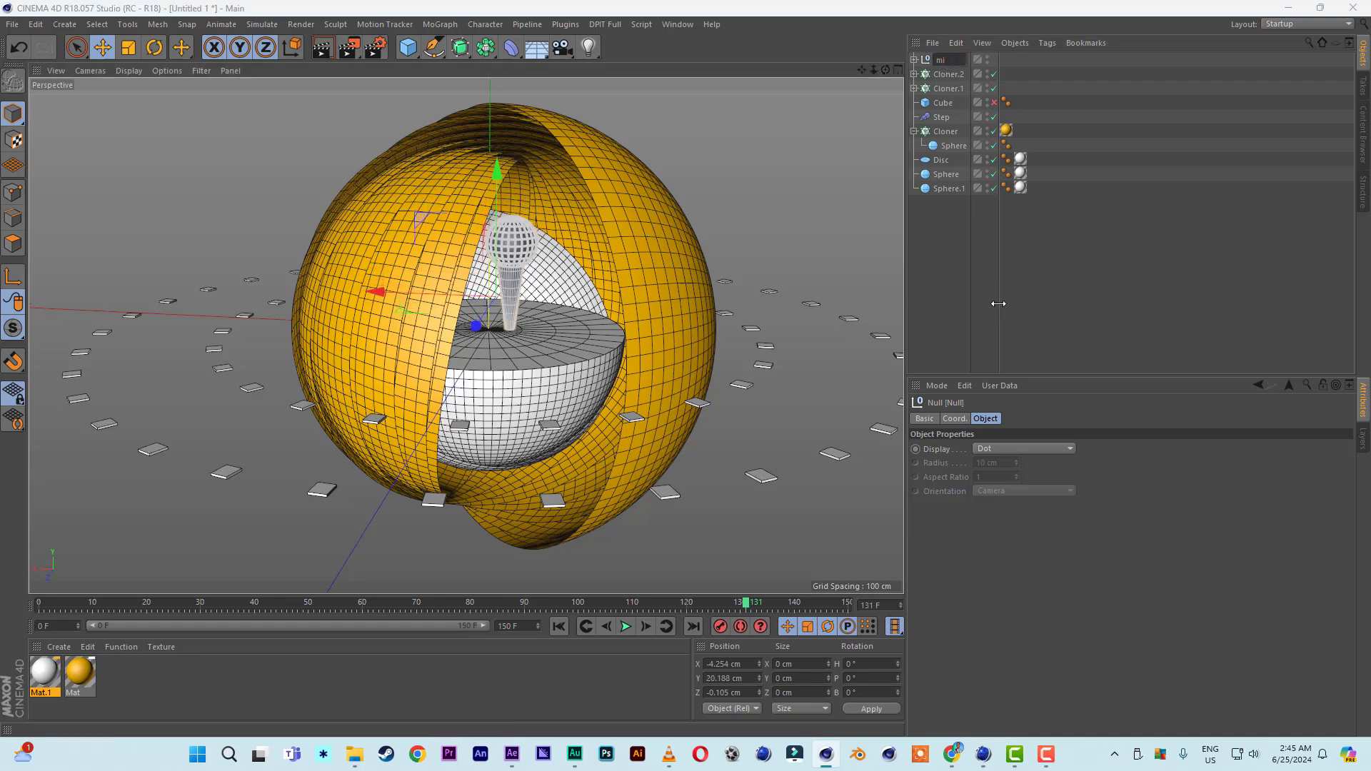
text(c)
key(Return)
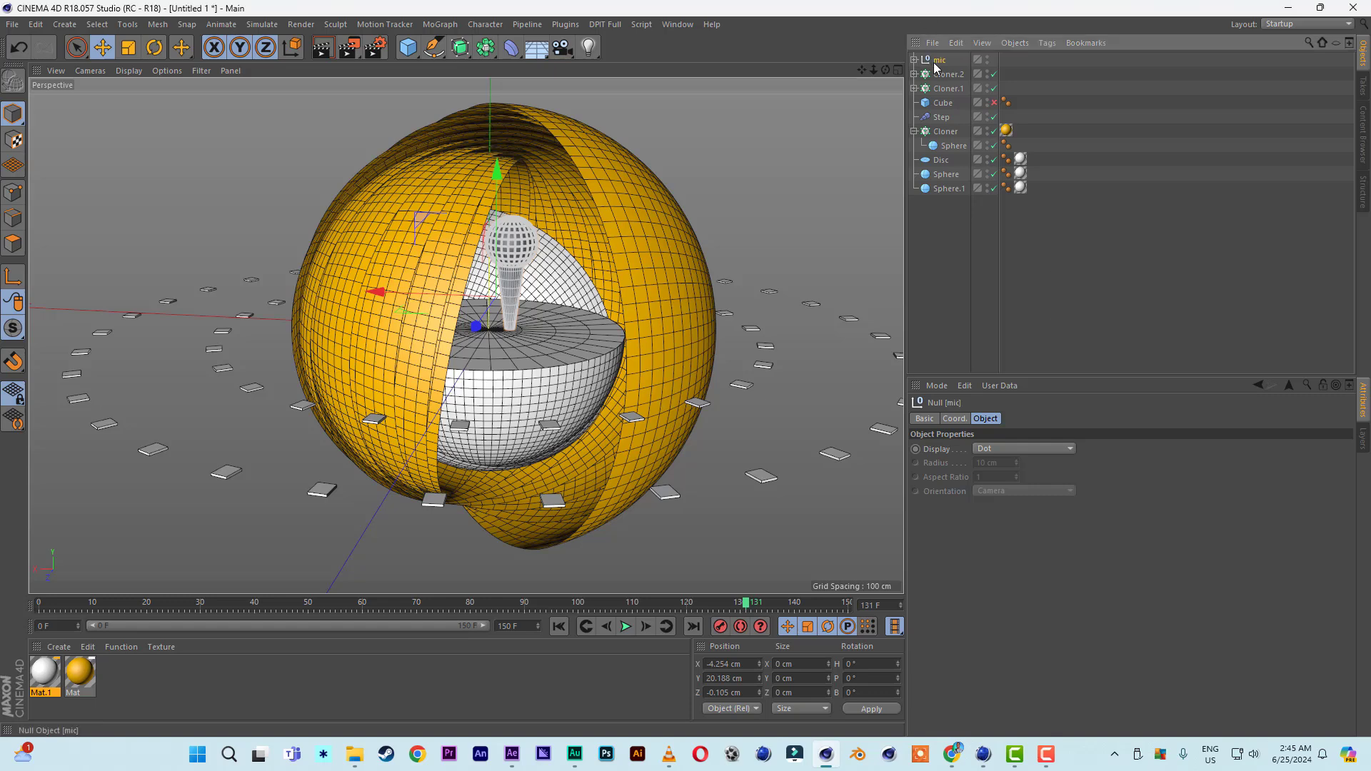
drag(379, 292, 362, 291)
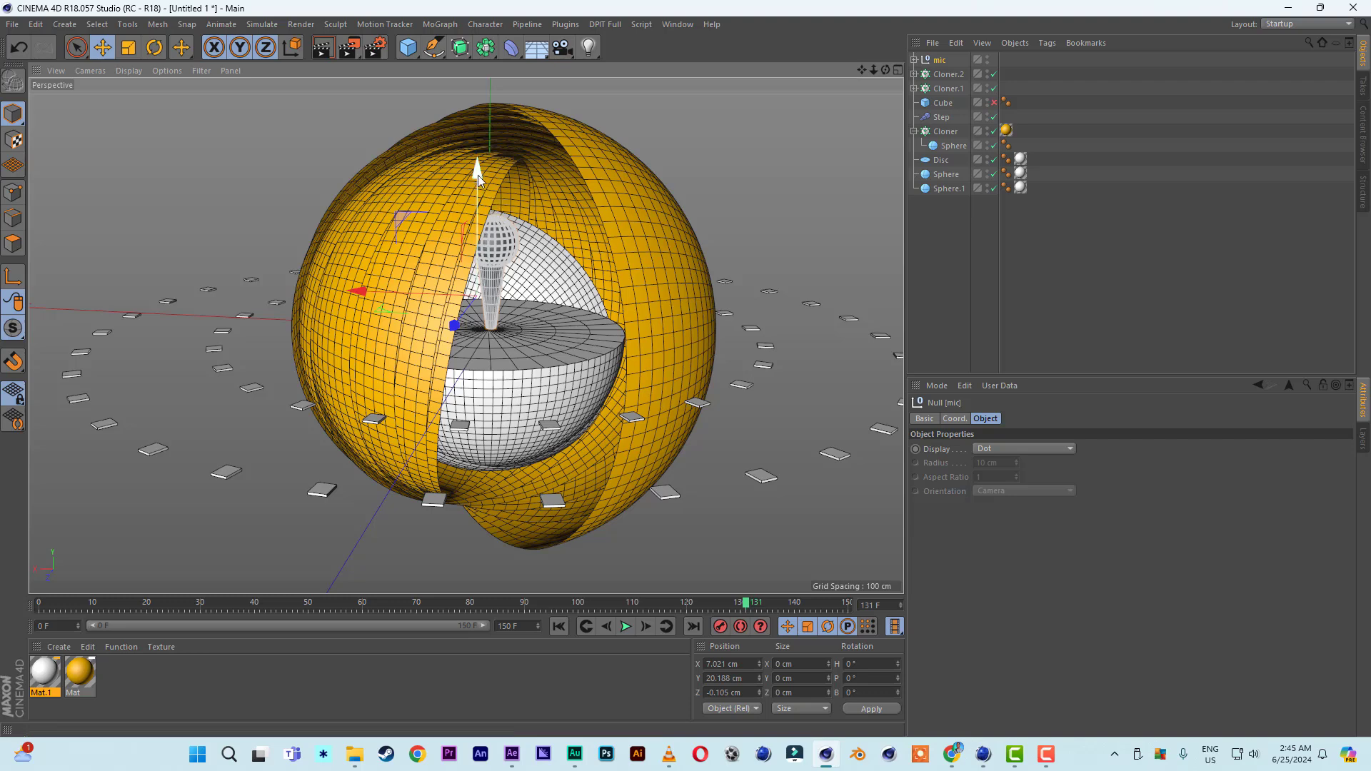
drag(478, 173, 482, 175)
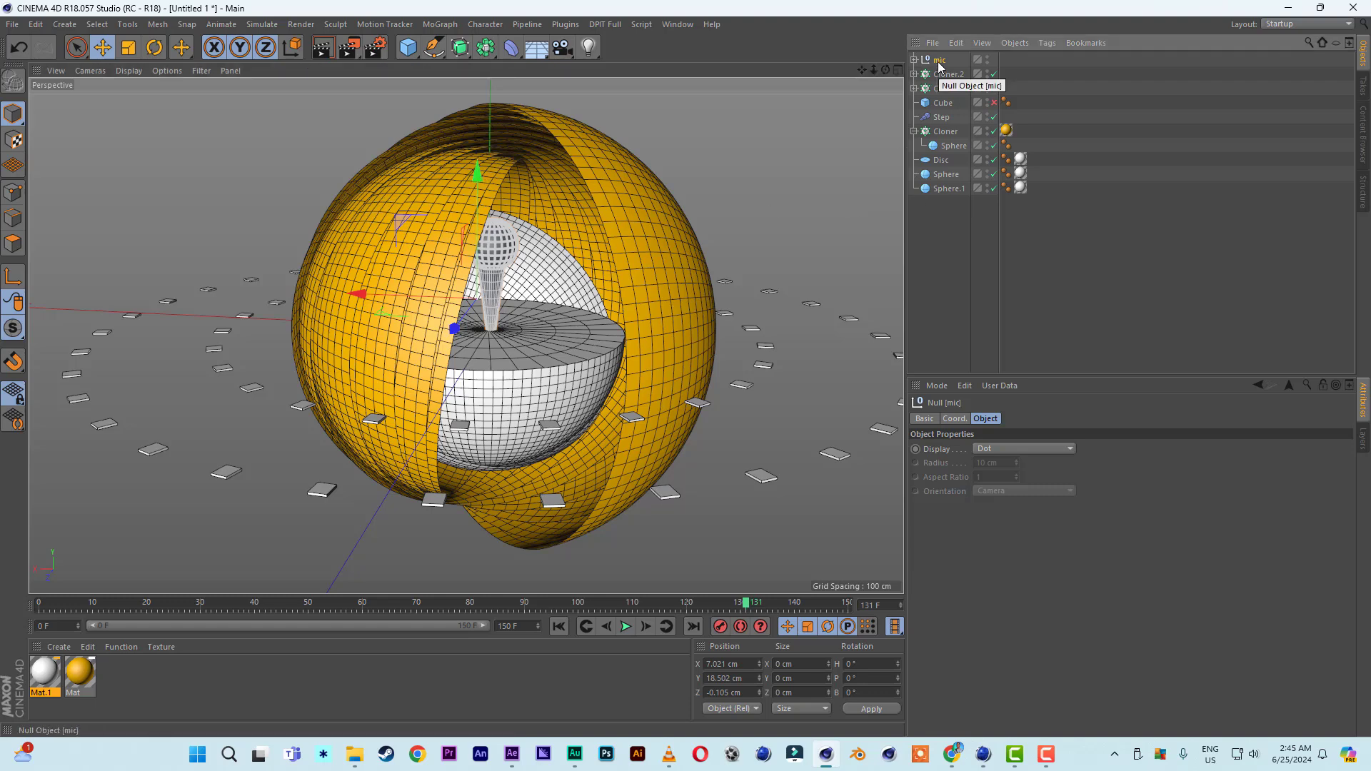
- Duplicate the mic null and disable the yellow-orange hemisphere Cloner
ctrl+drag(939, 61, 941, 54)
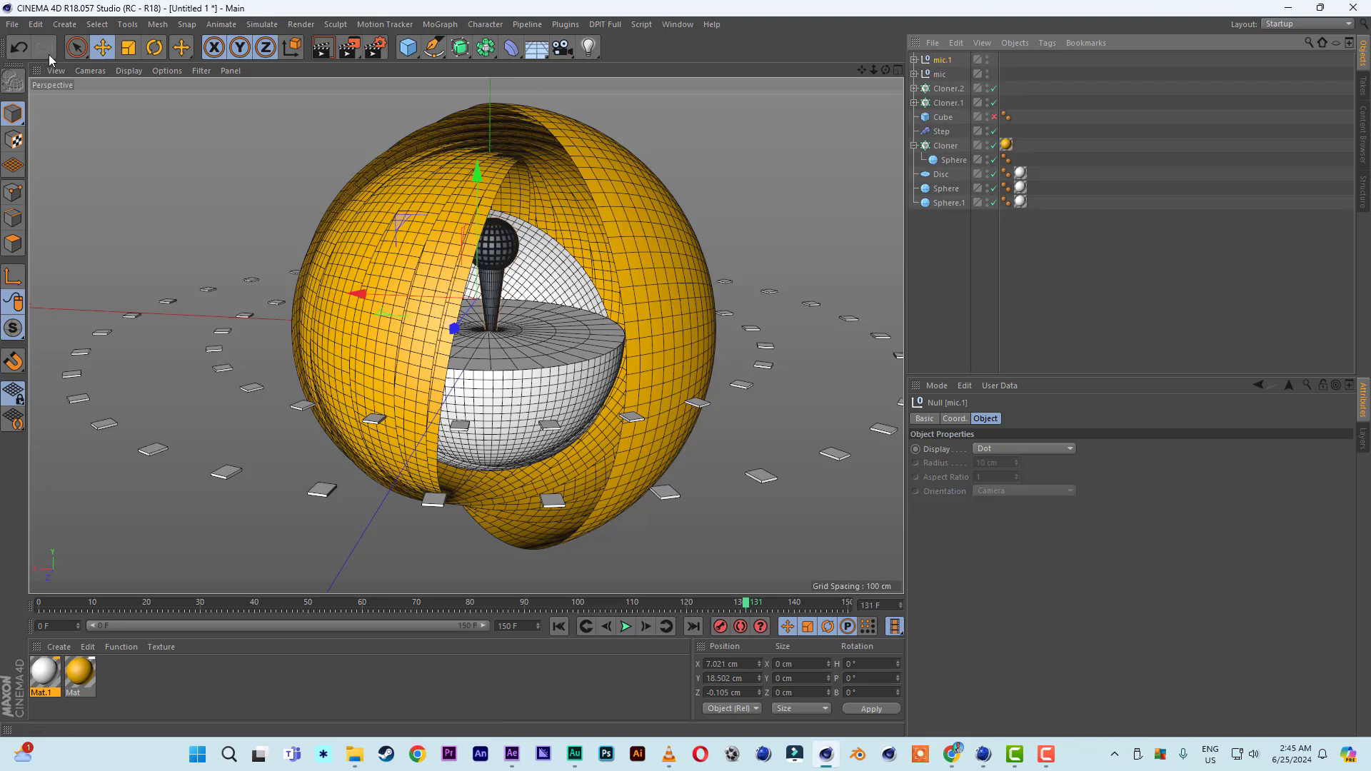
scroll(670, 192, up, 6)
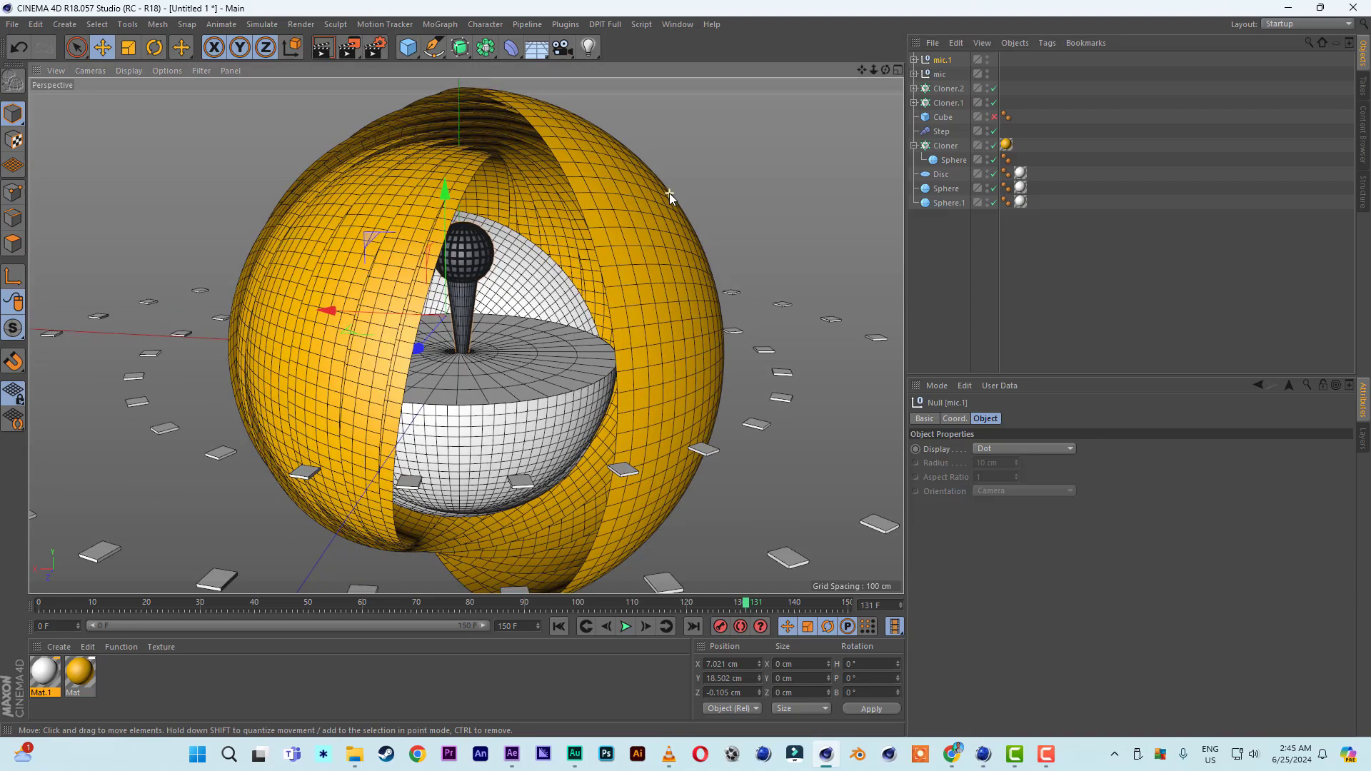
scroll(677, 191, up, 2)
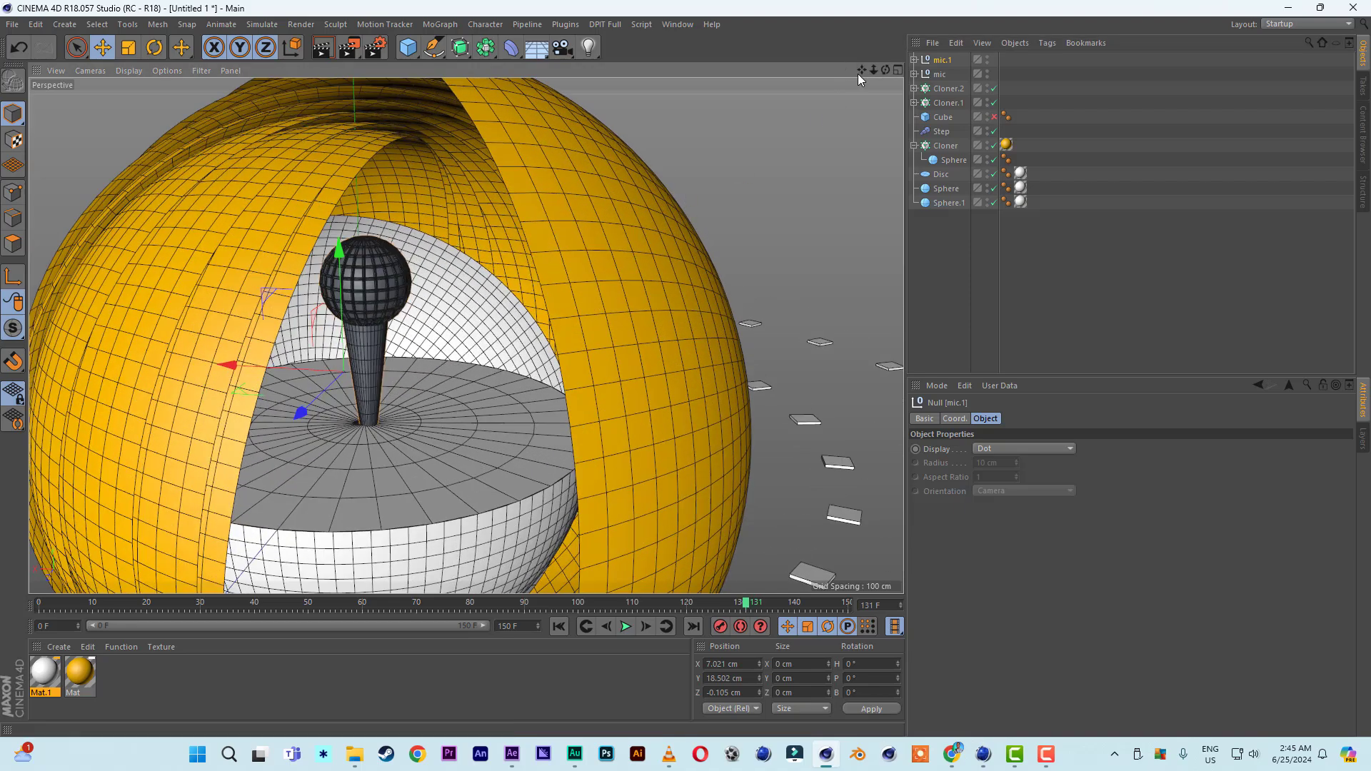
drag(861, 70, 889, 2)
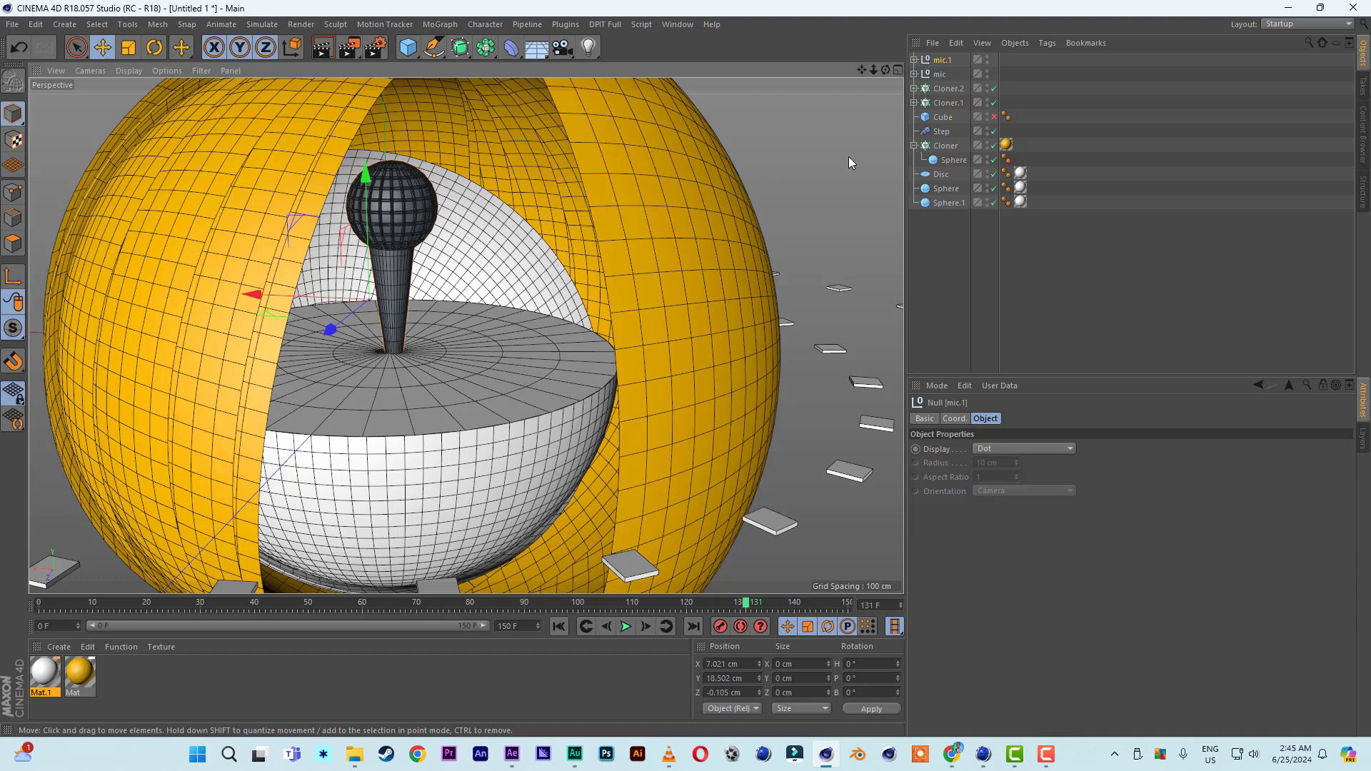
click(898, 70)
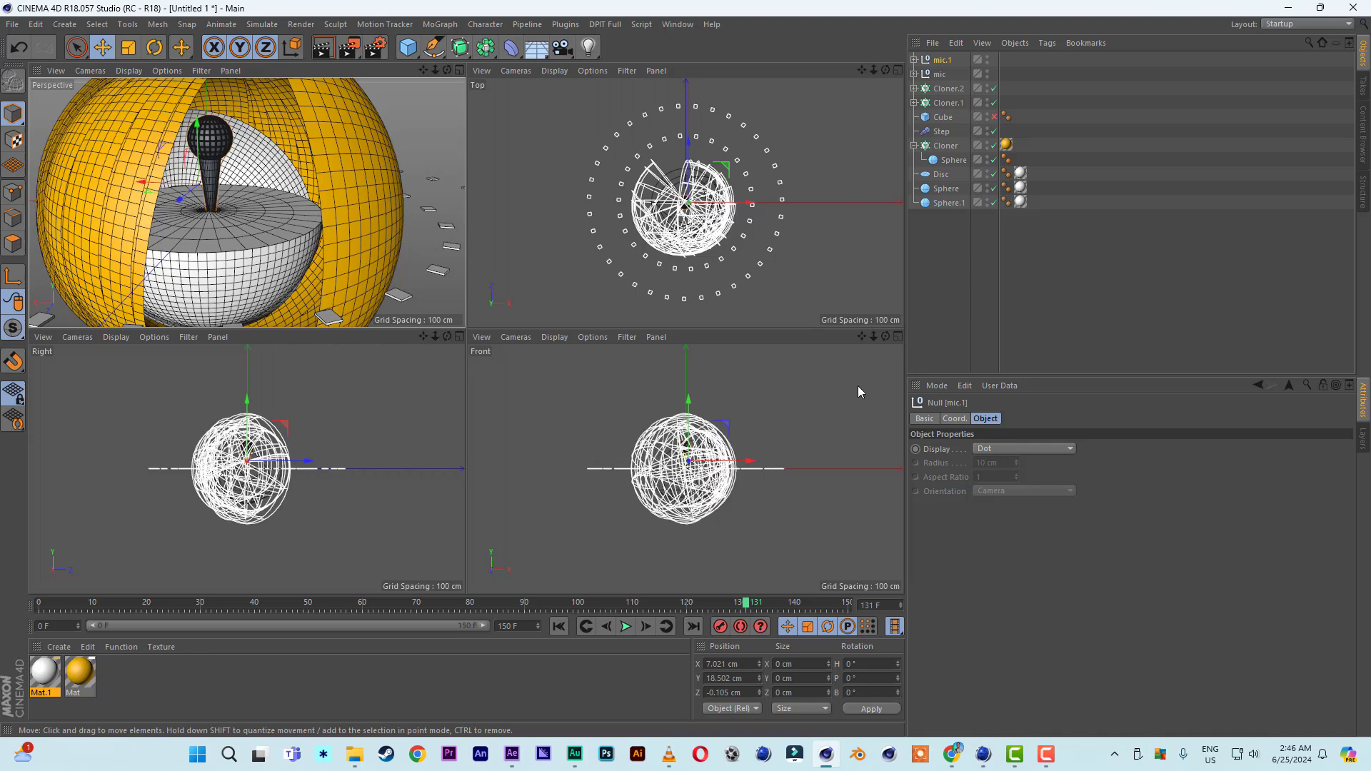
click(993, 145)
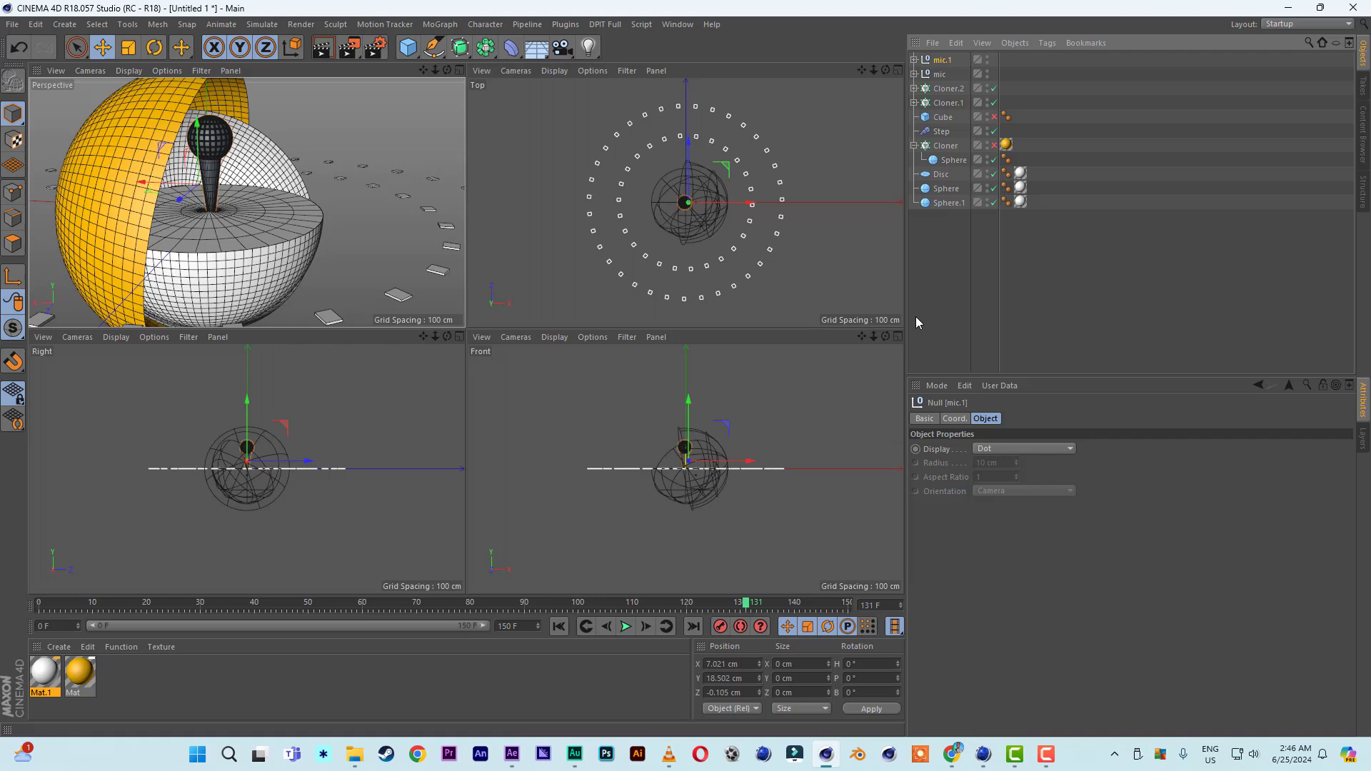
- In the front view, move only the mic copy's axis to the handle's base at about X -1.8, Y -0.8 cm
click(899, 339)
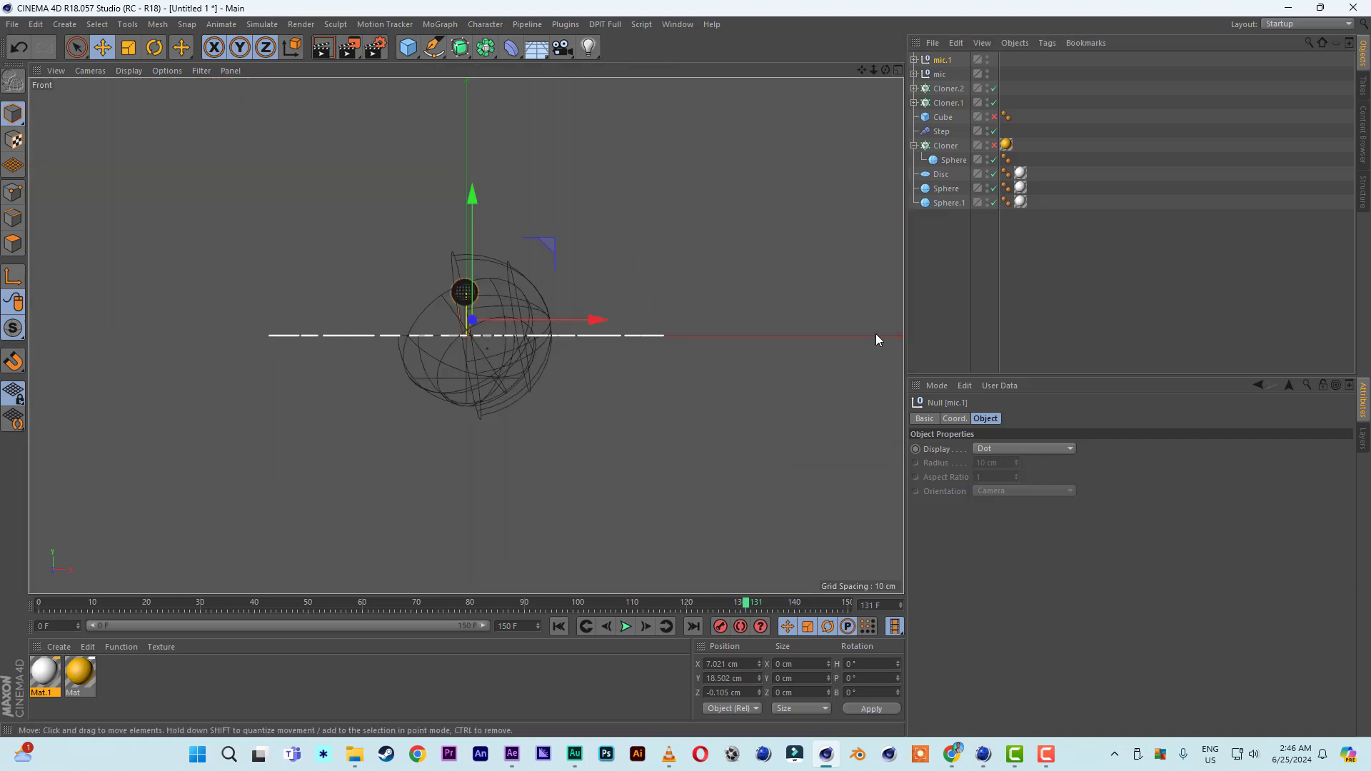
scroll(660, 341, up, 3)
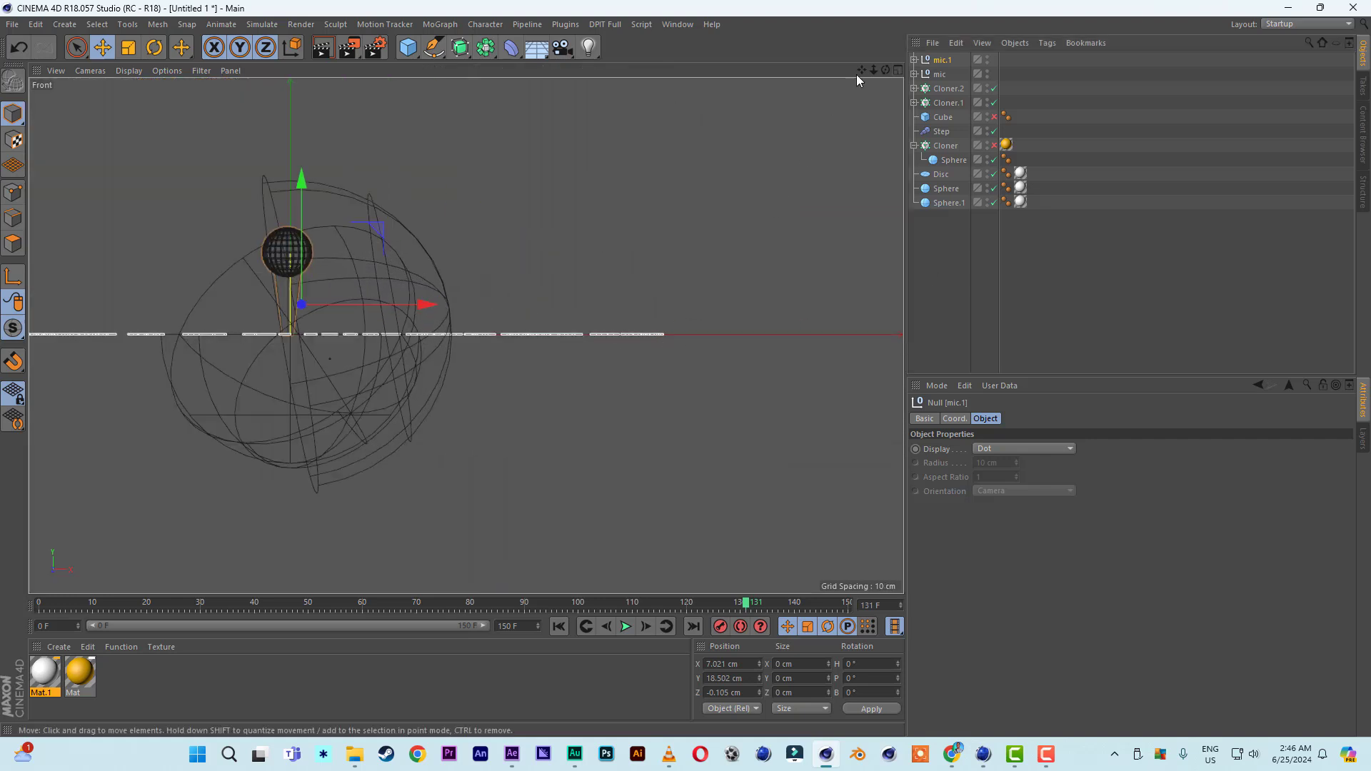
drag(861, 70, 1036, 85)
scroll(392, 417, up, 5)
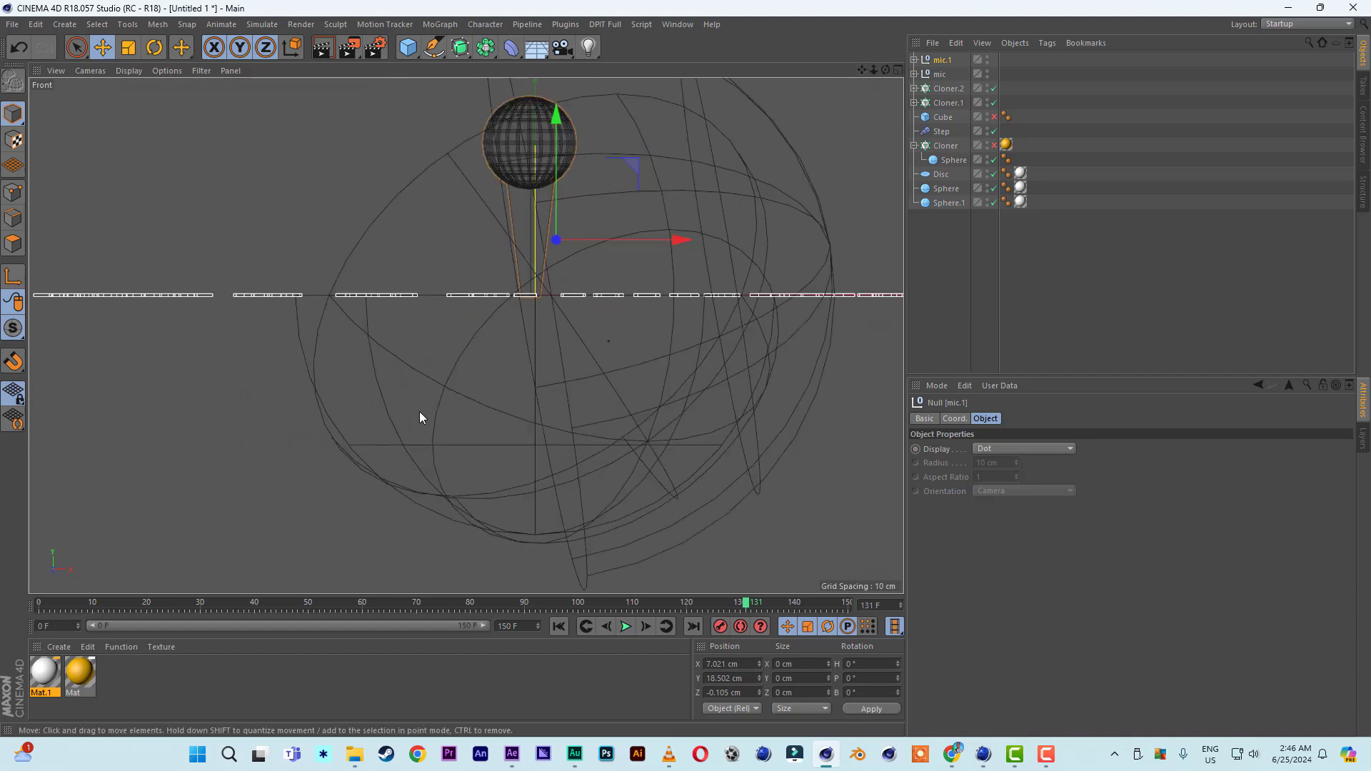
drag(862, 70, 876, 145)
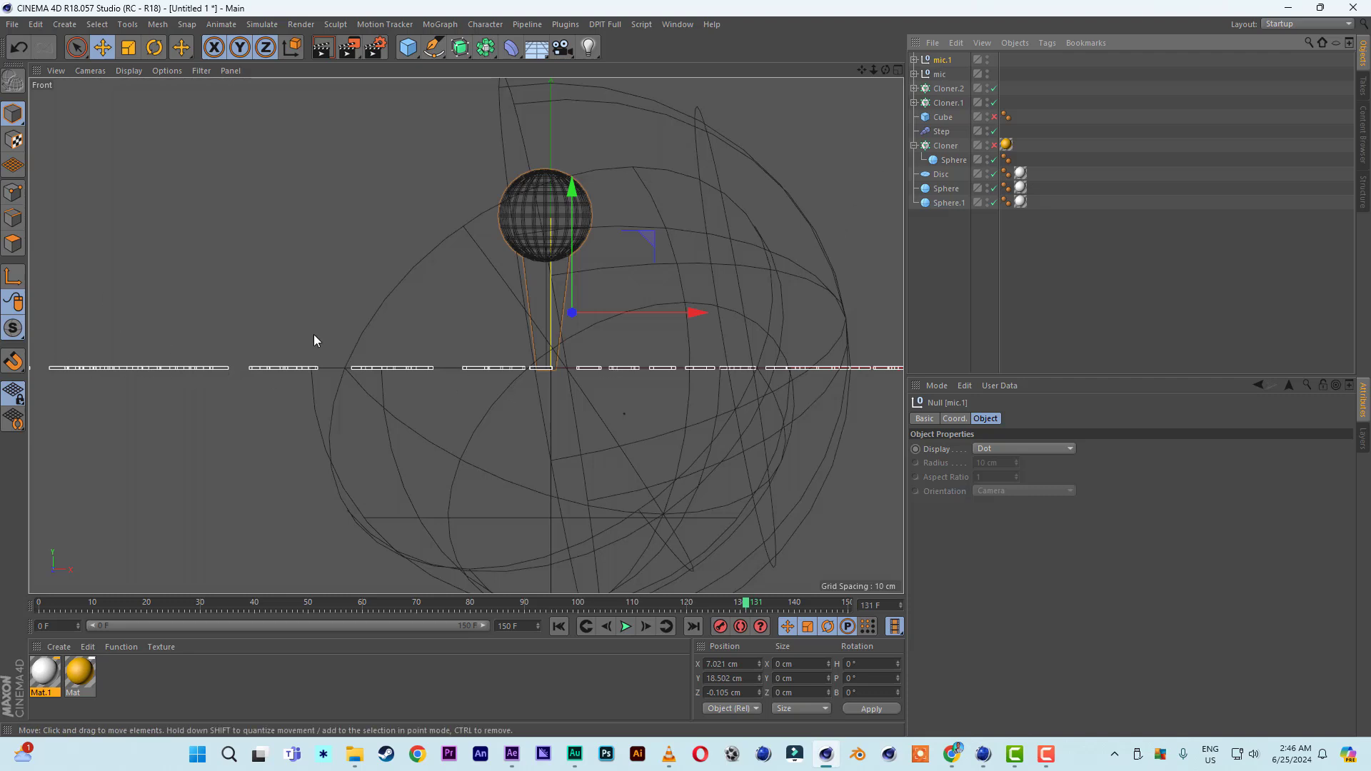
click(13, 277)
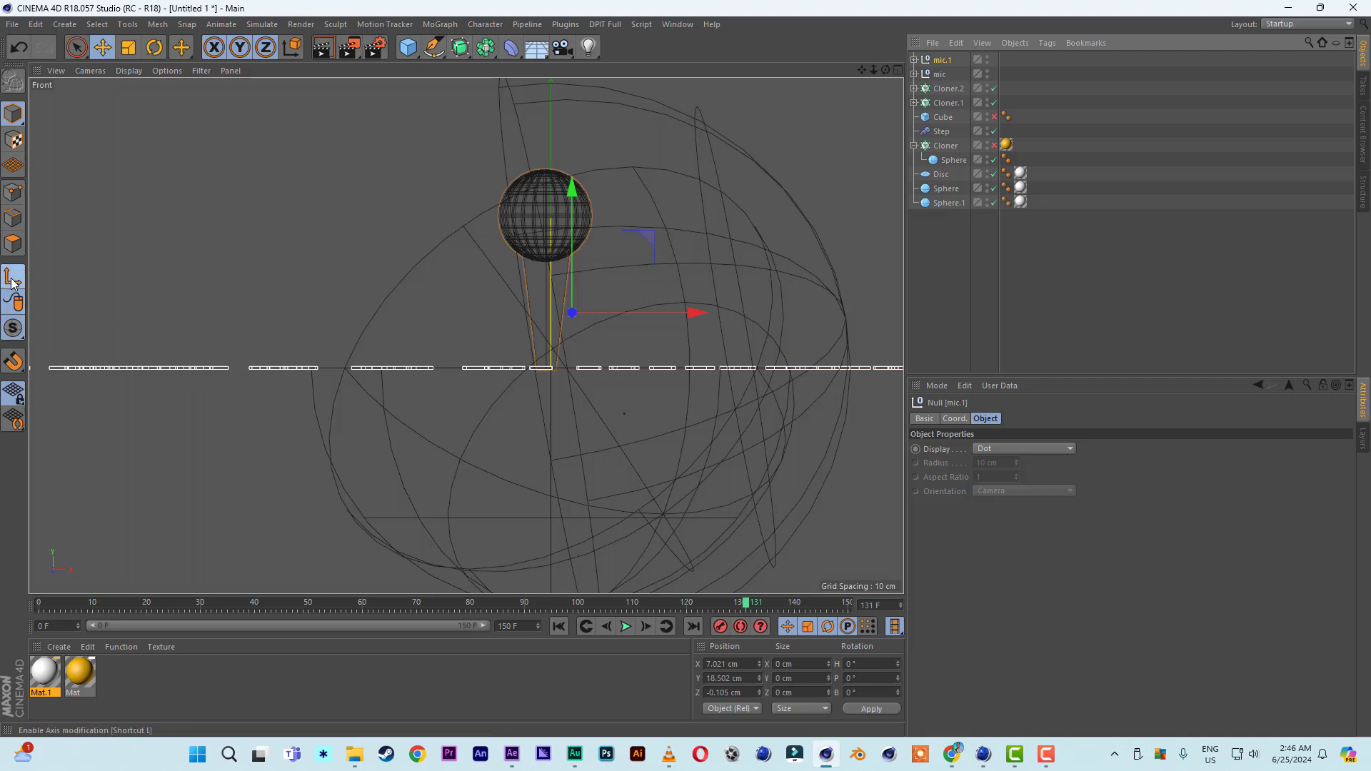
drag(698, 314, 675, 320)
drag(547, 195, 550, 259)
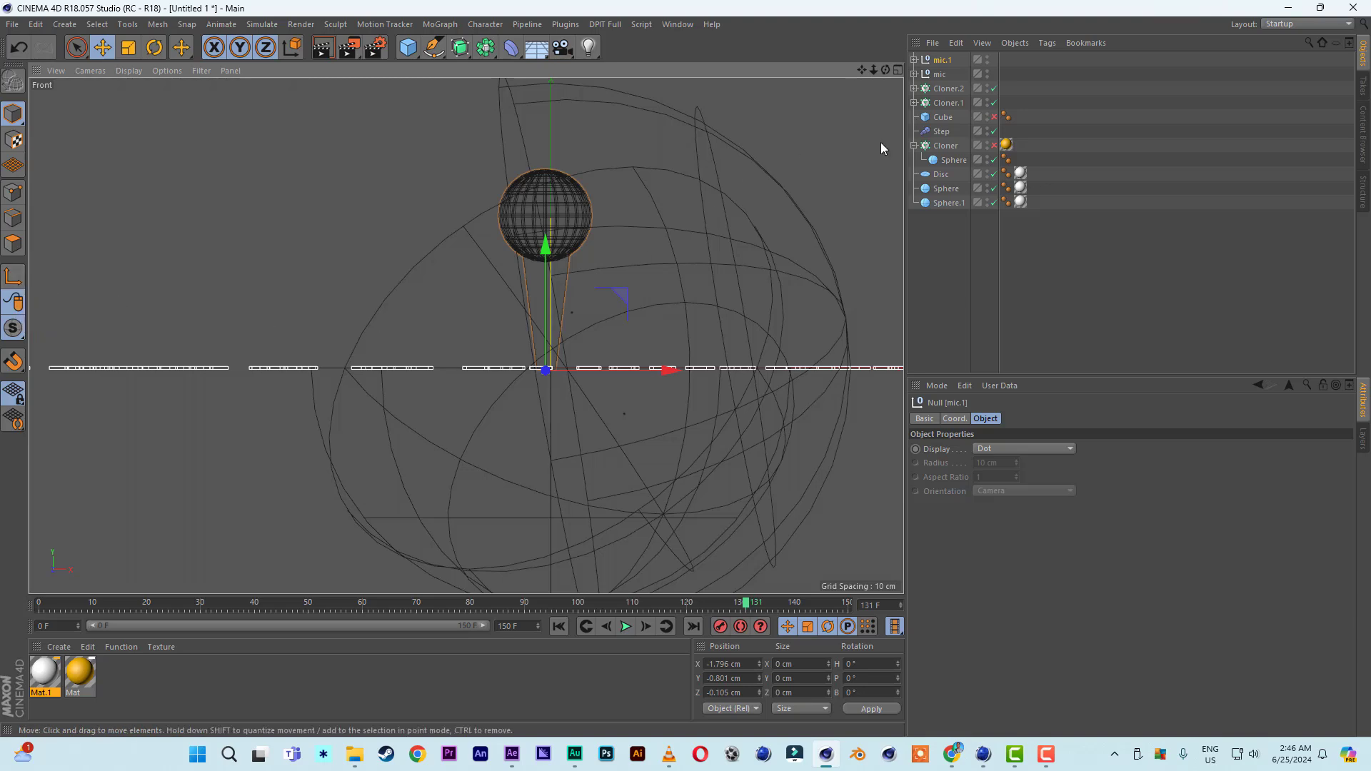
click(898, 70)
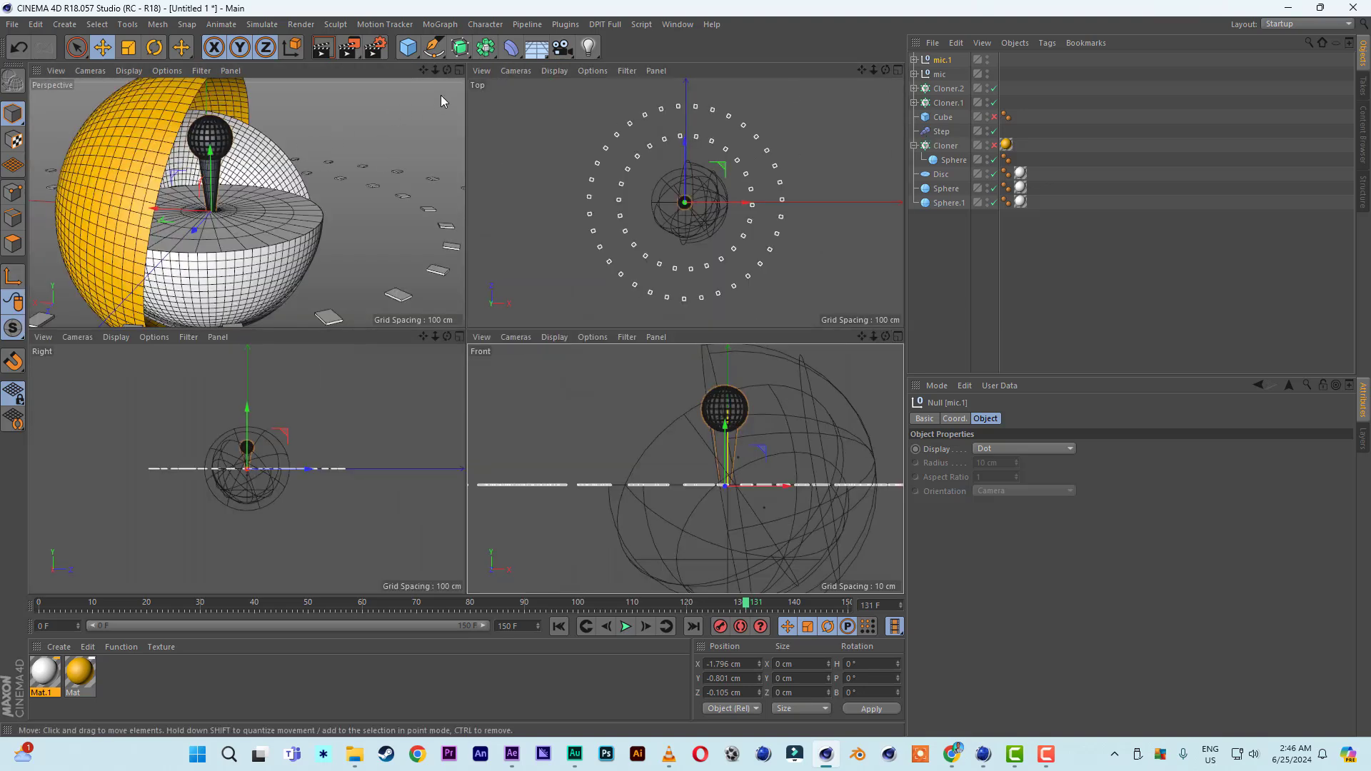
click(459, 71)
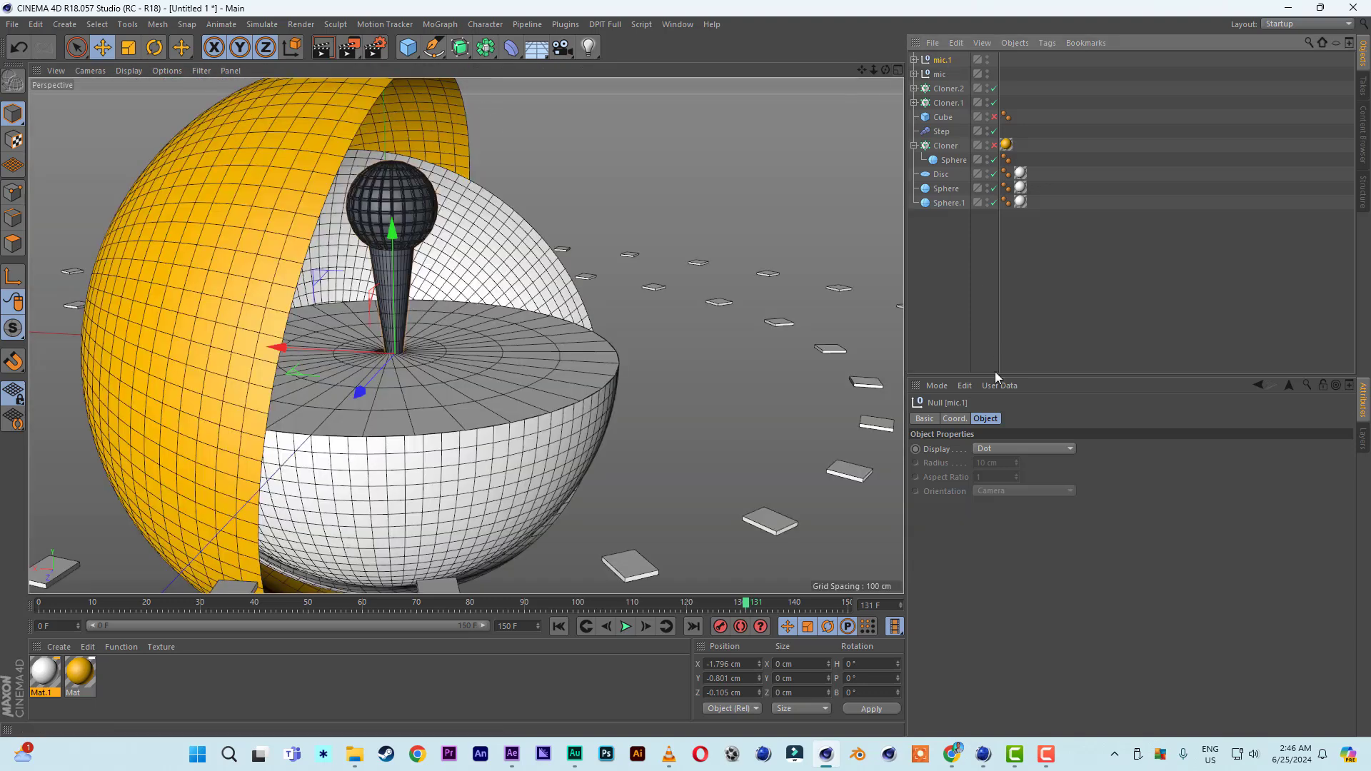
- Set the mic copy's scale to 0.9 on X, Y and Z
click(954, 419)
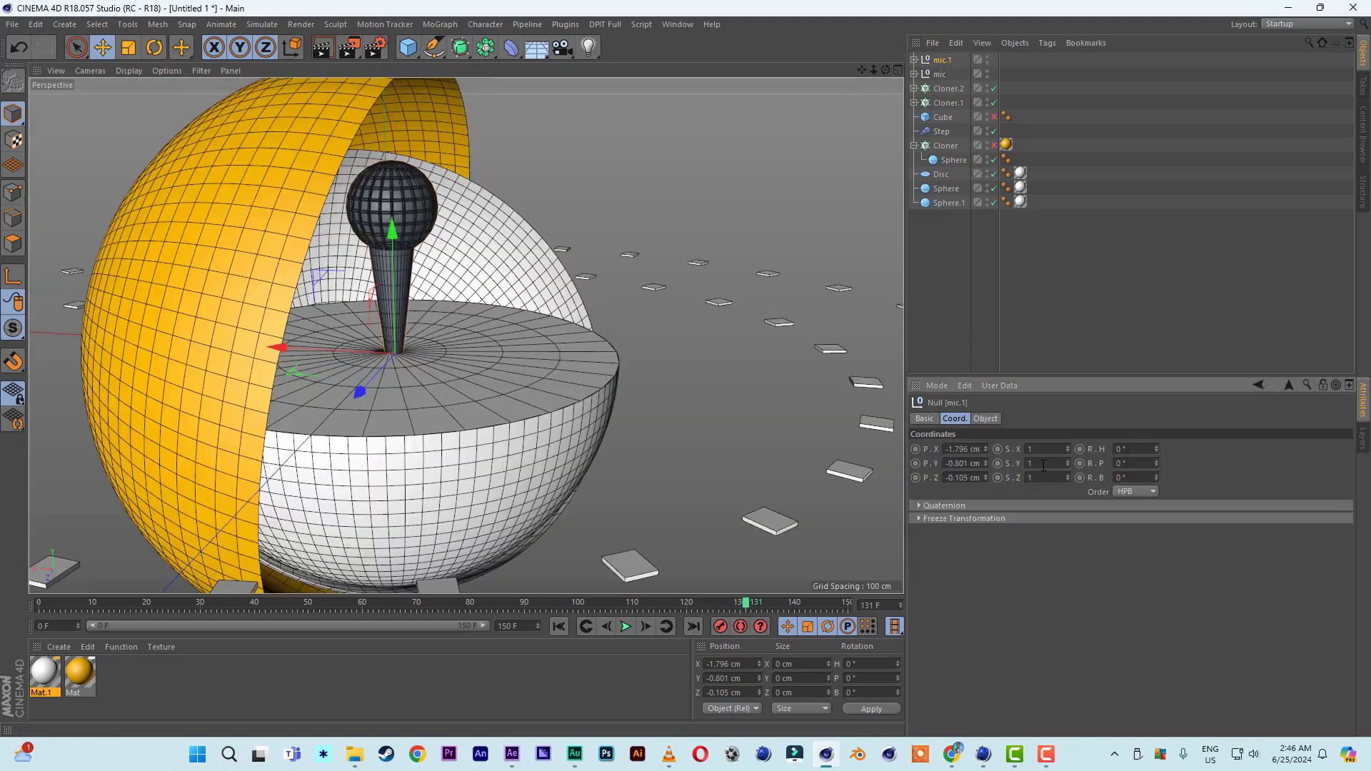
click(1069, 480)
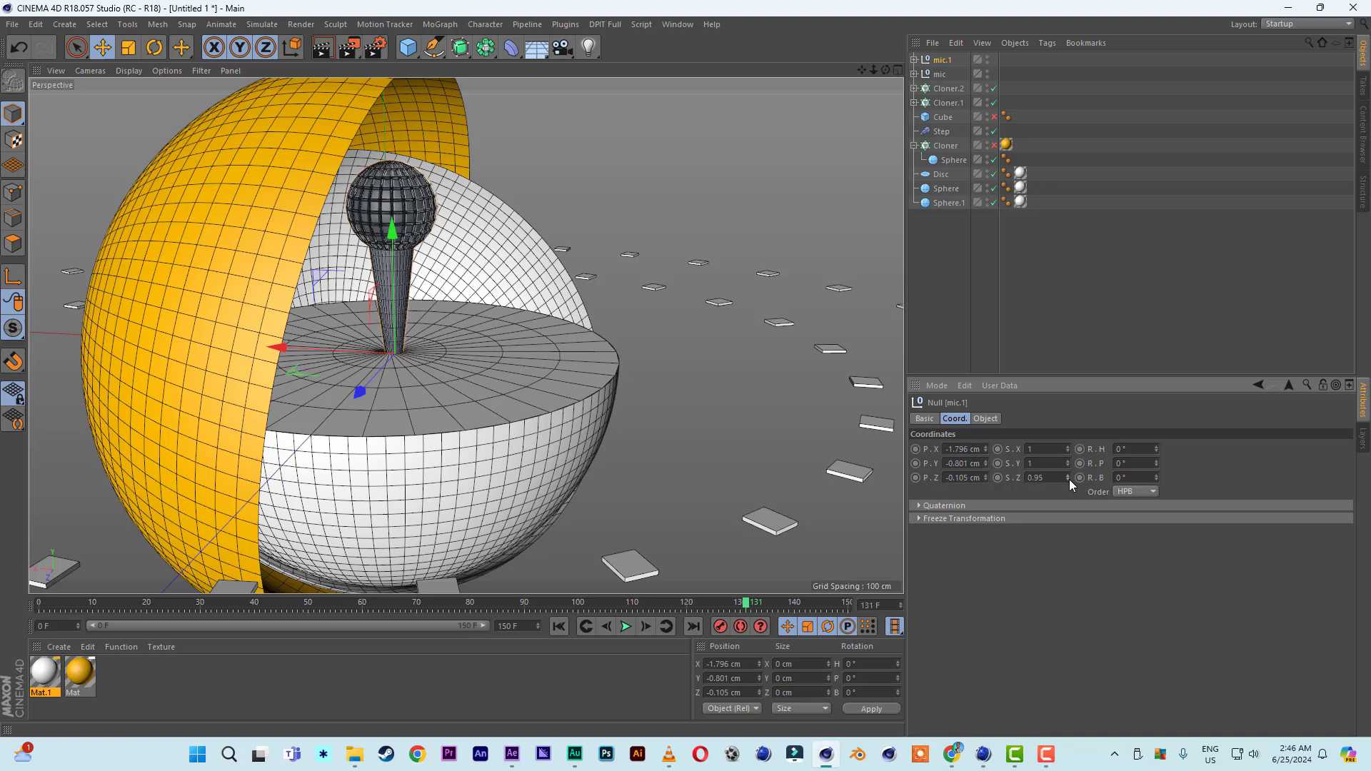
click(1068, 465)
click(1068, 465)
click(1069, 465)
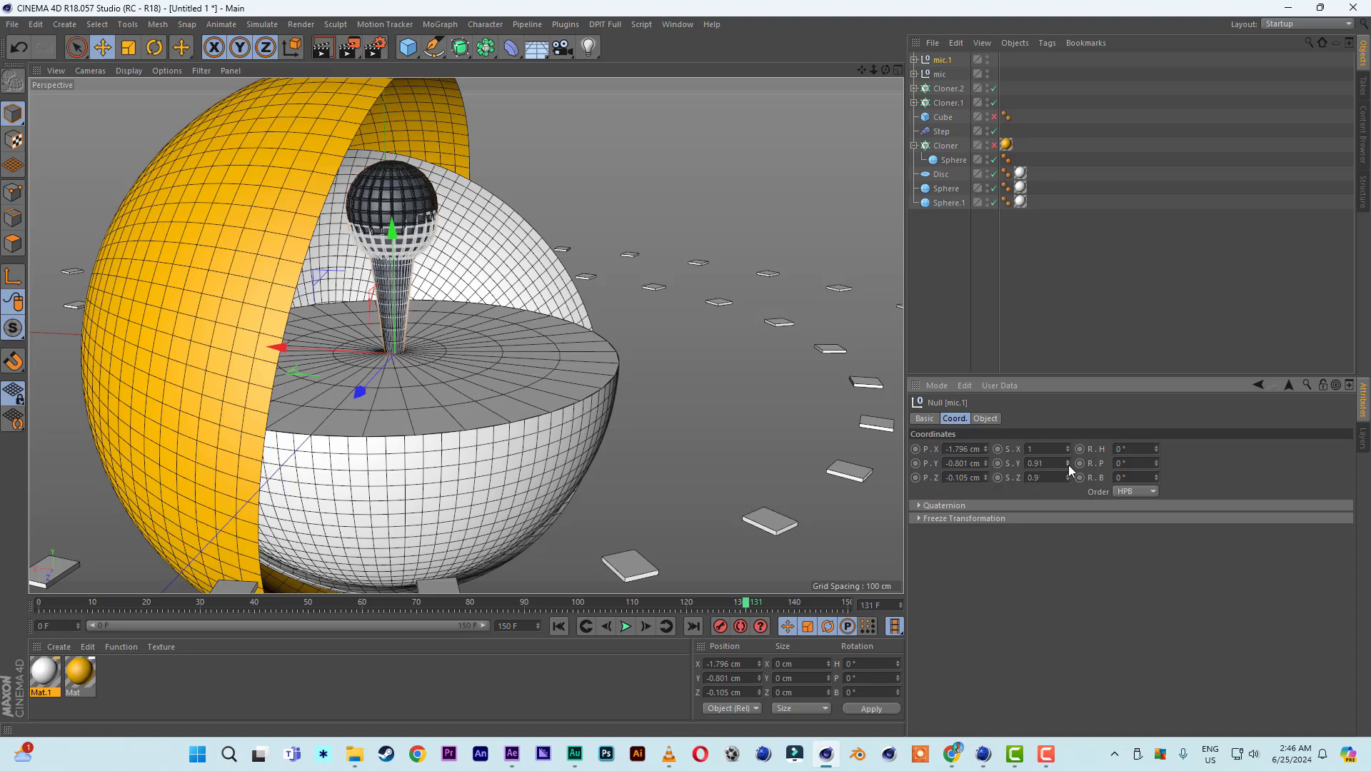
click(1068, 465)
click(1069, 451)
click(1069, 451)
click(1069, 451)
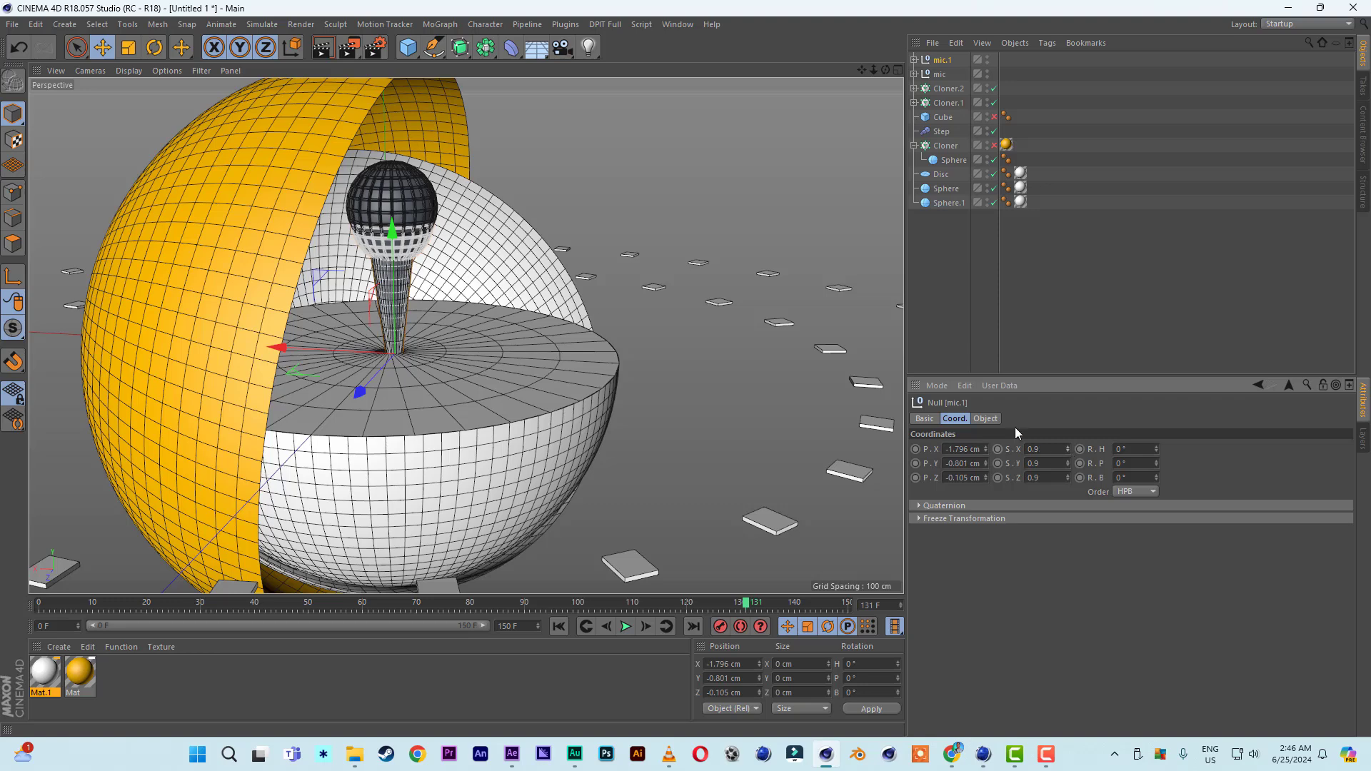
- Tilt the mic copy sideways by setting its bank rotation to 47°
click(1156, 475)
click(1156, 475)
click(1156, 475)
click(1157, 475)
drag(1157, 474, 1157, 477)
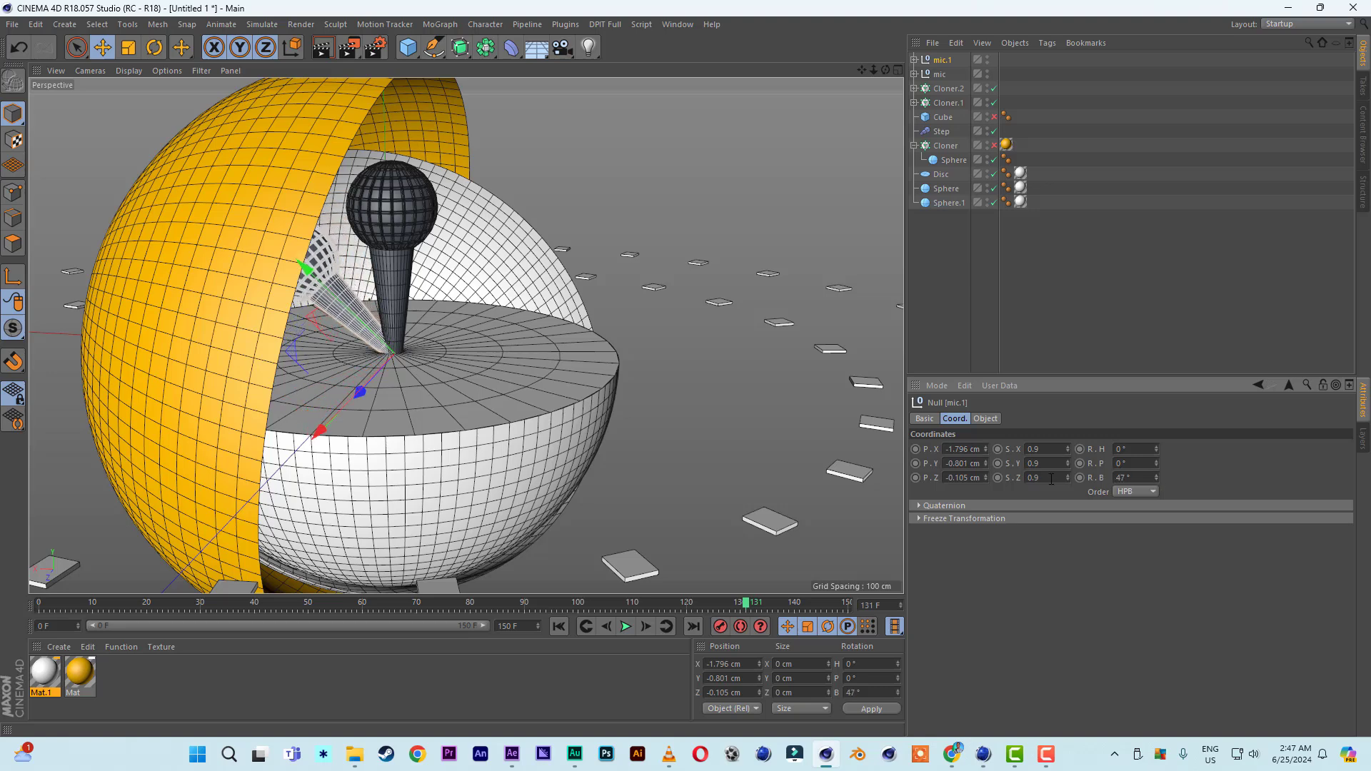
- Set the tilted microphone's scale to 0.8 on all three axes
click(1055, 477)
text(0.8)
click(1048, 464)
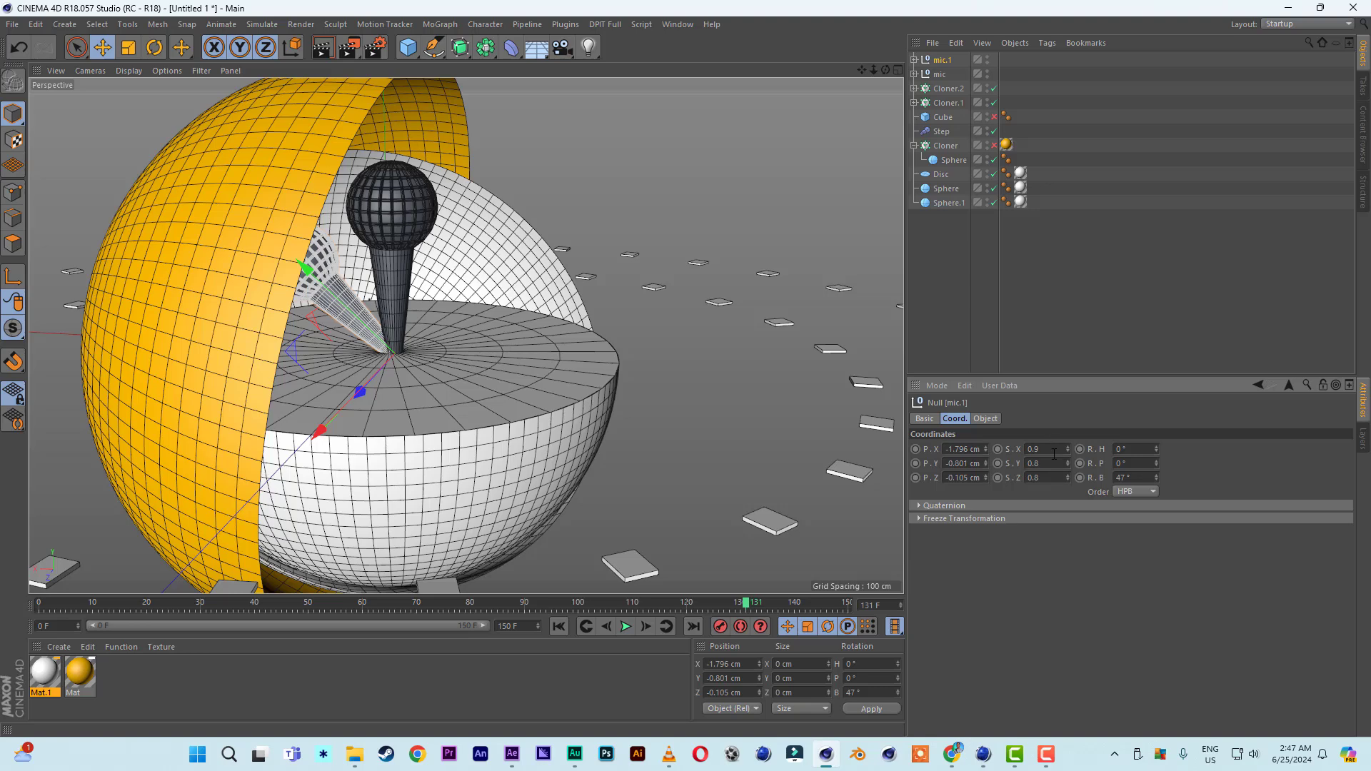
click(1054, 454)
text(0)
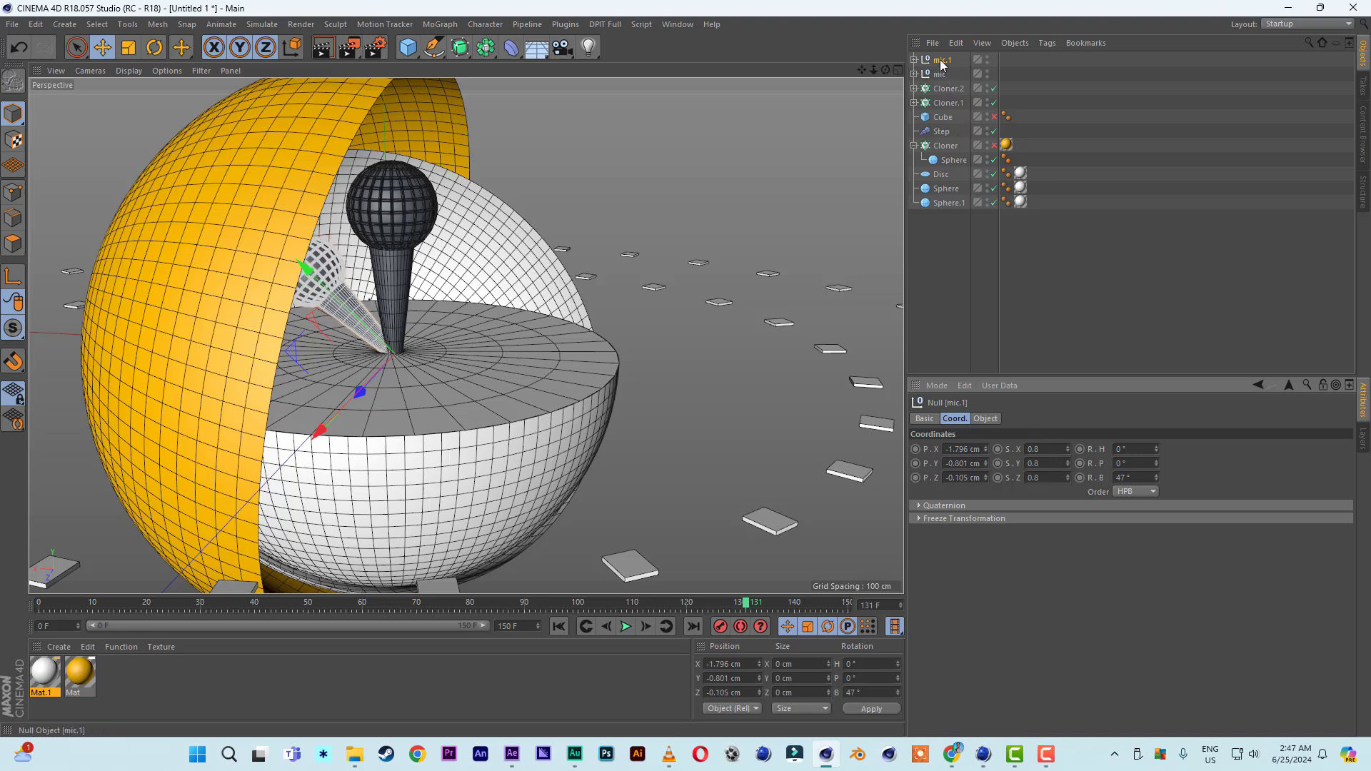
- Duplicate the tilted microphone and set the new copy's bank rotation to -47°
drag(941, 69, 943, 58)
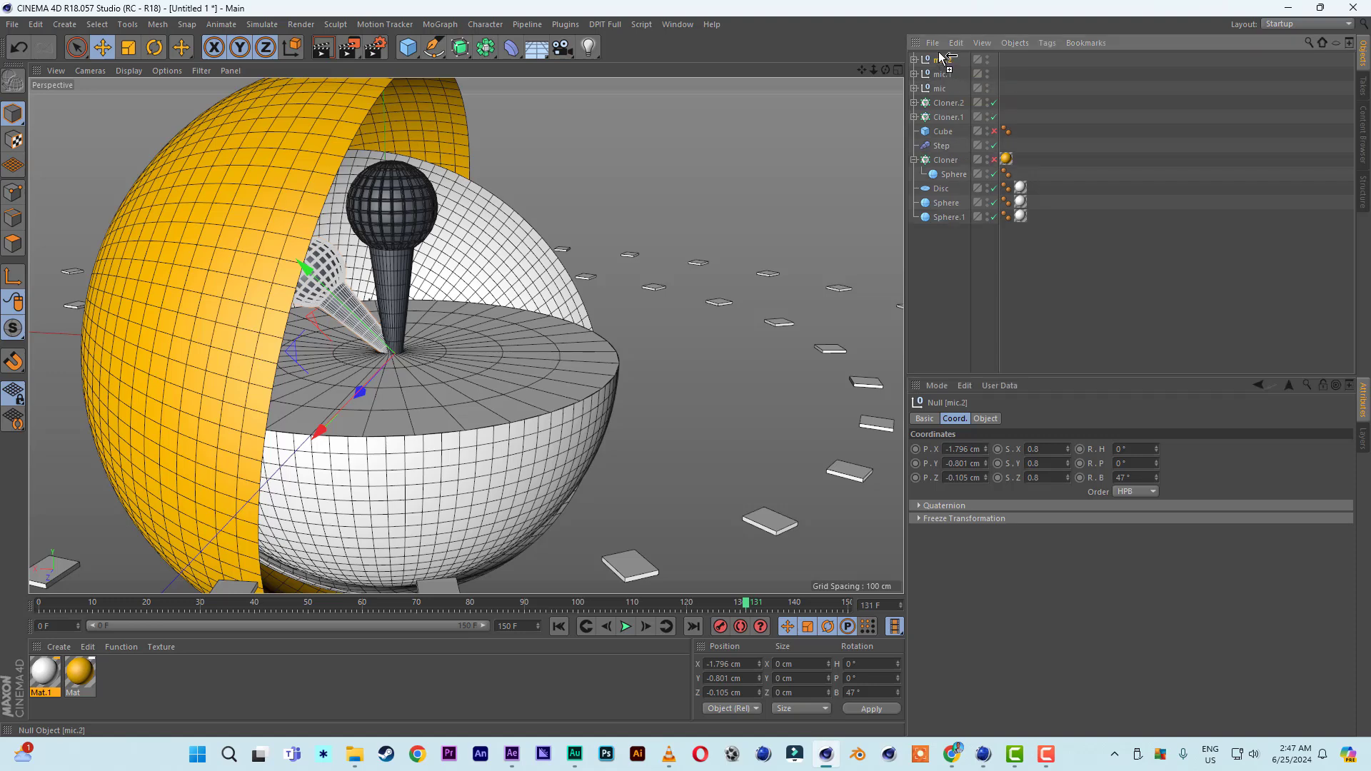
click(1117, 477)
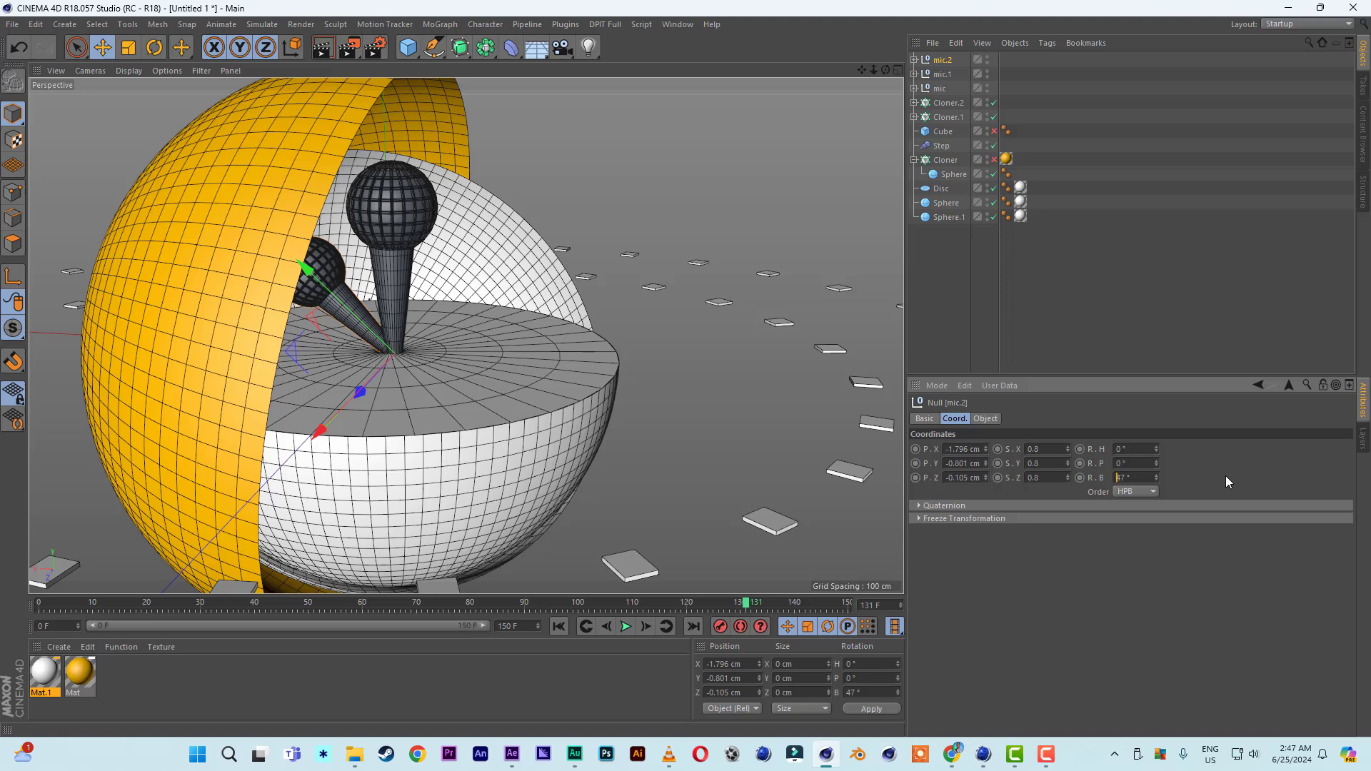
text(-)
key(Return)
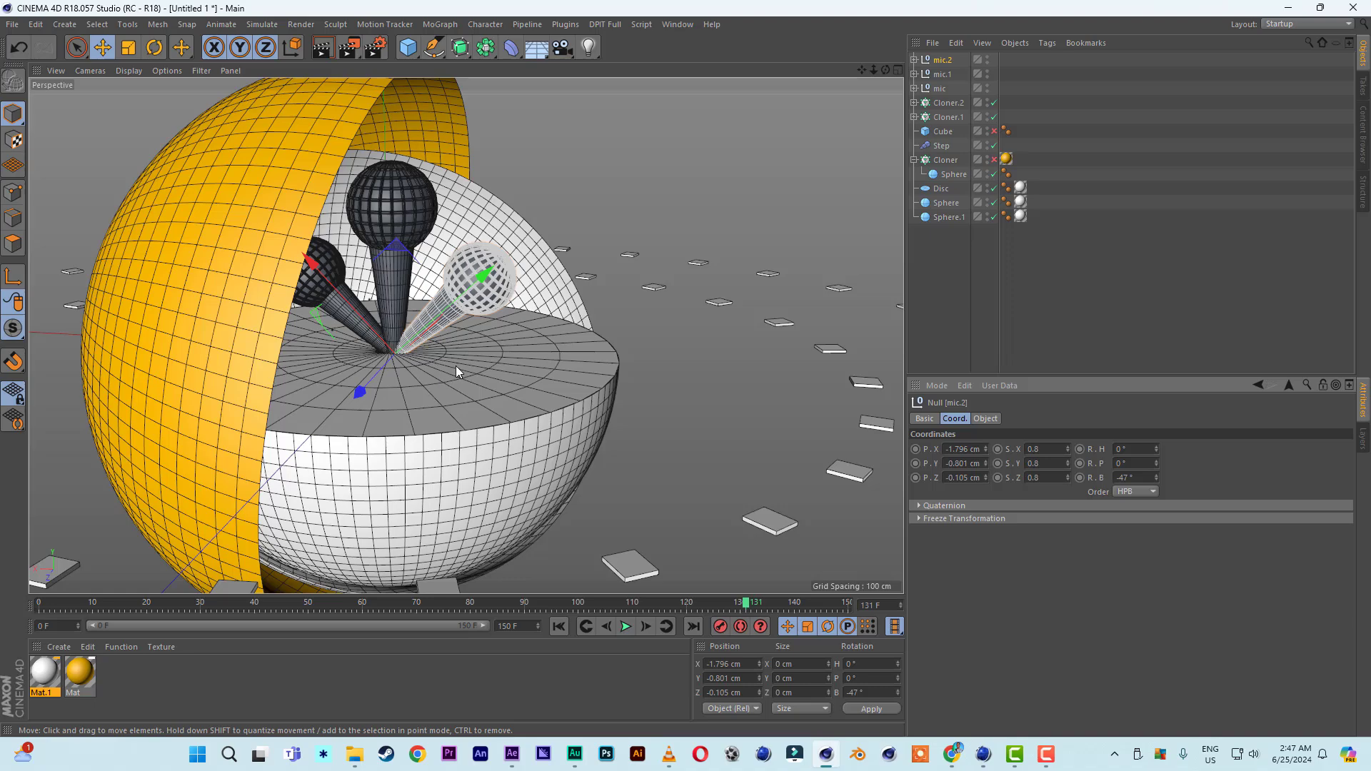
- Collapse the hemisphere Cloner's hierarchy, reorder the three mic nulls directly above the Disc, and select the Disc
alt+drag(463, 361, 434, 309)
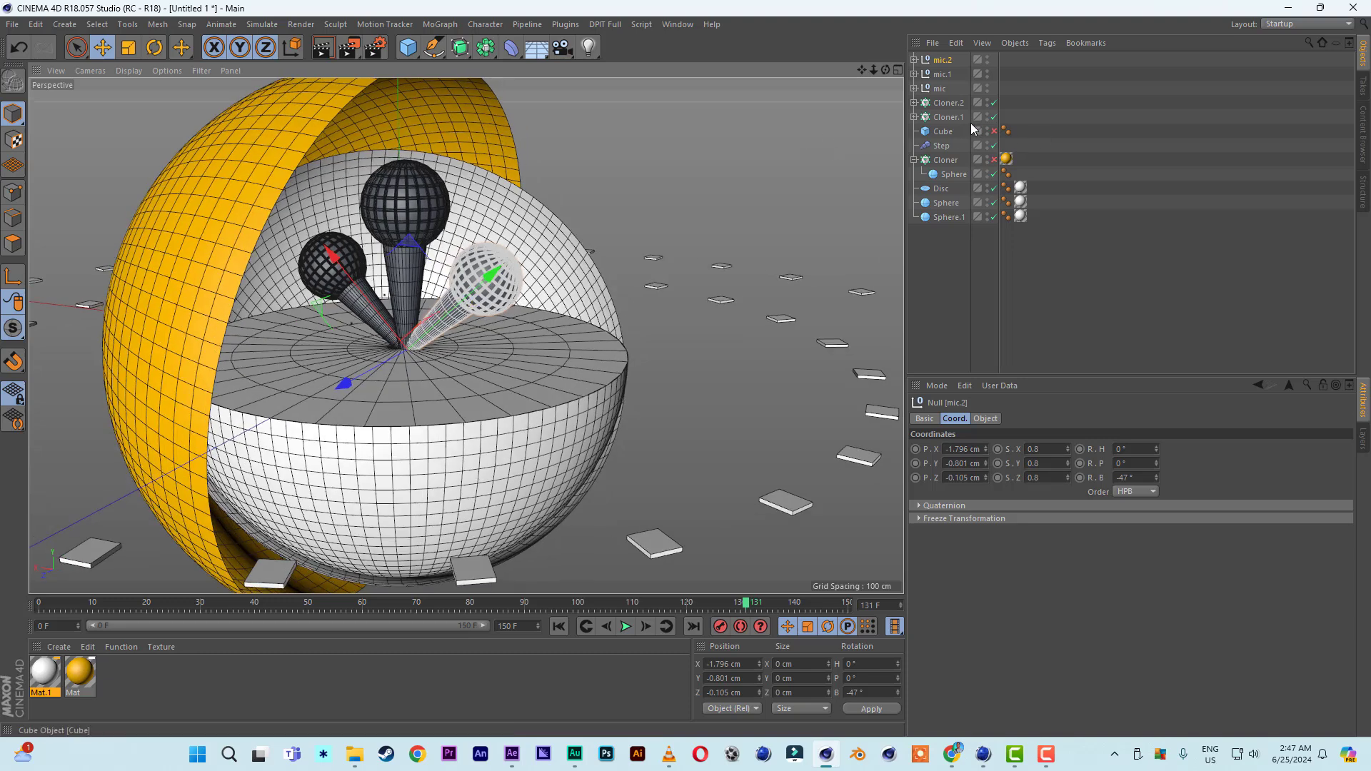
click(942, 191)
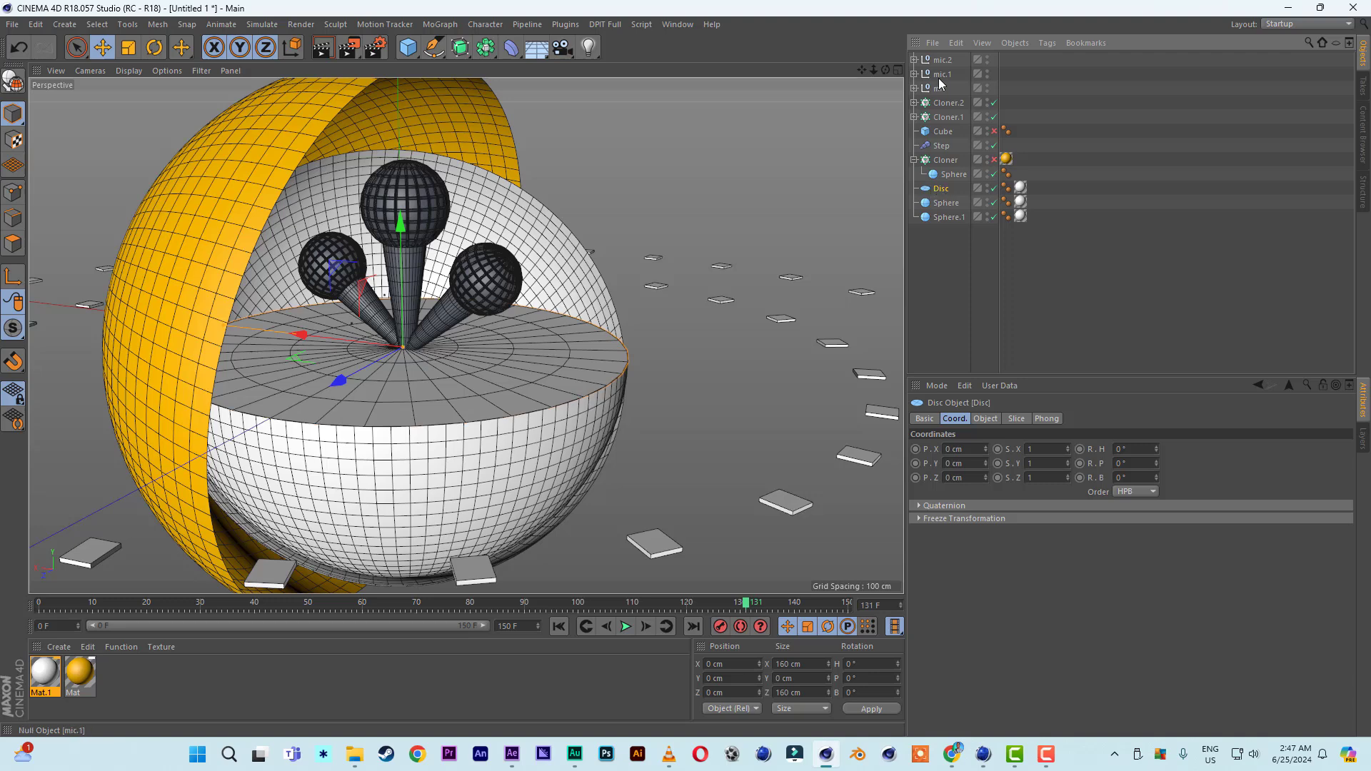
click(914, 161)
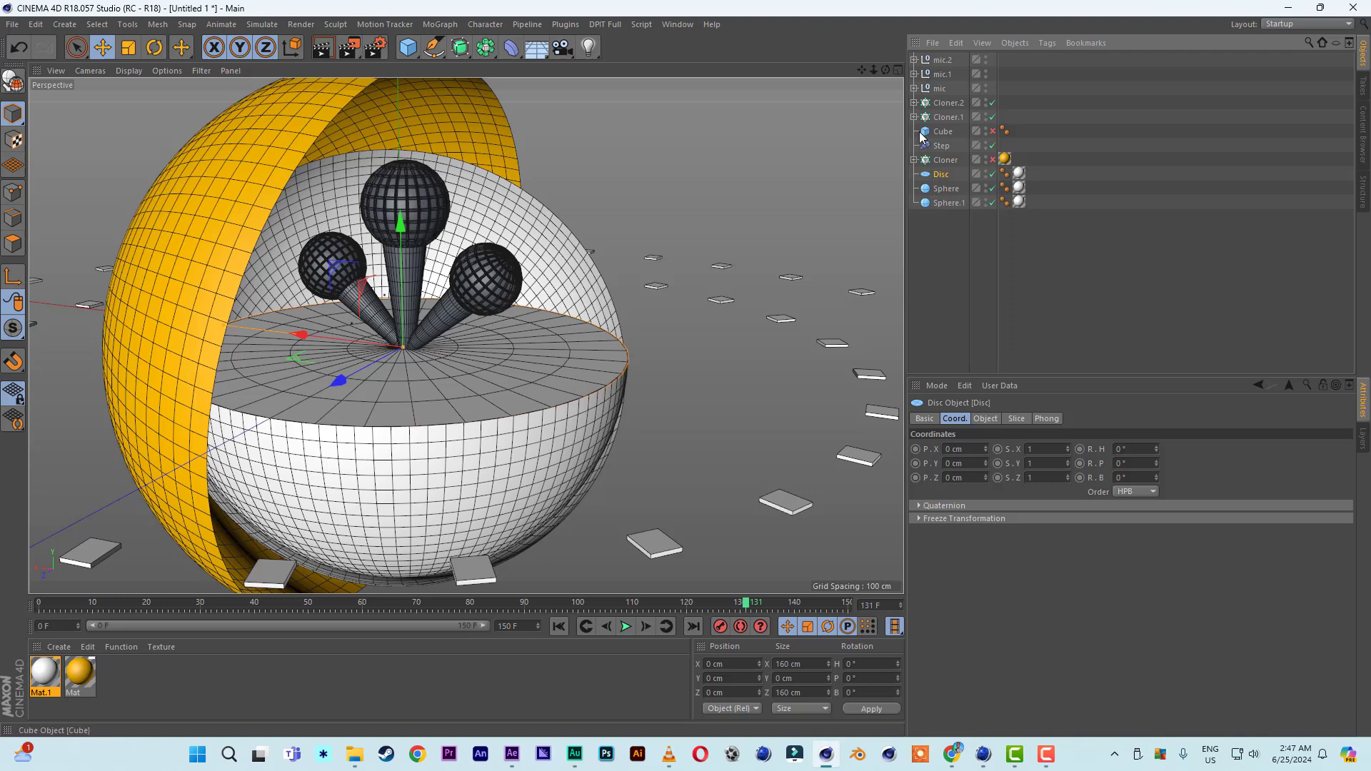
click(944, 61)
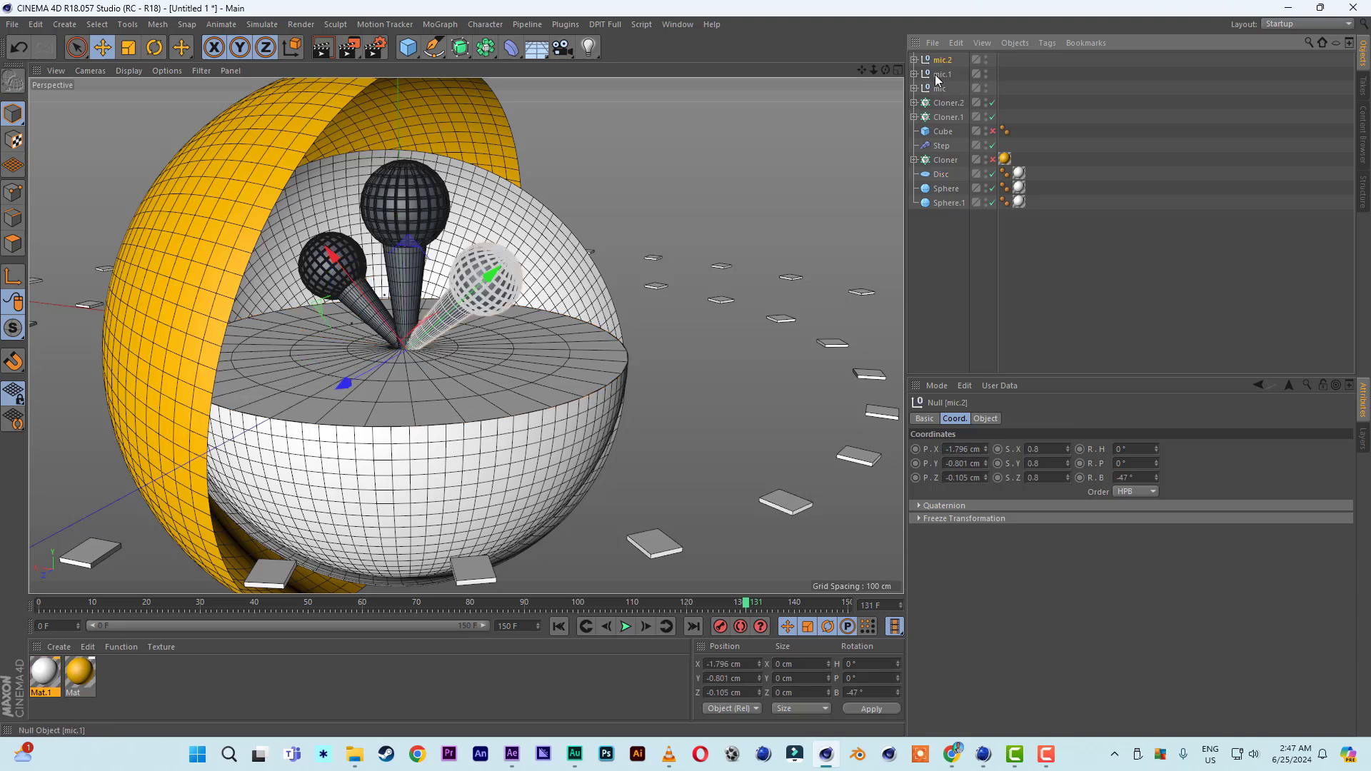
shift+click(939, 89)
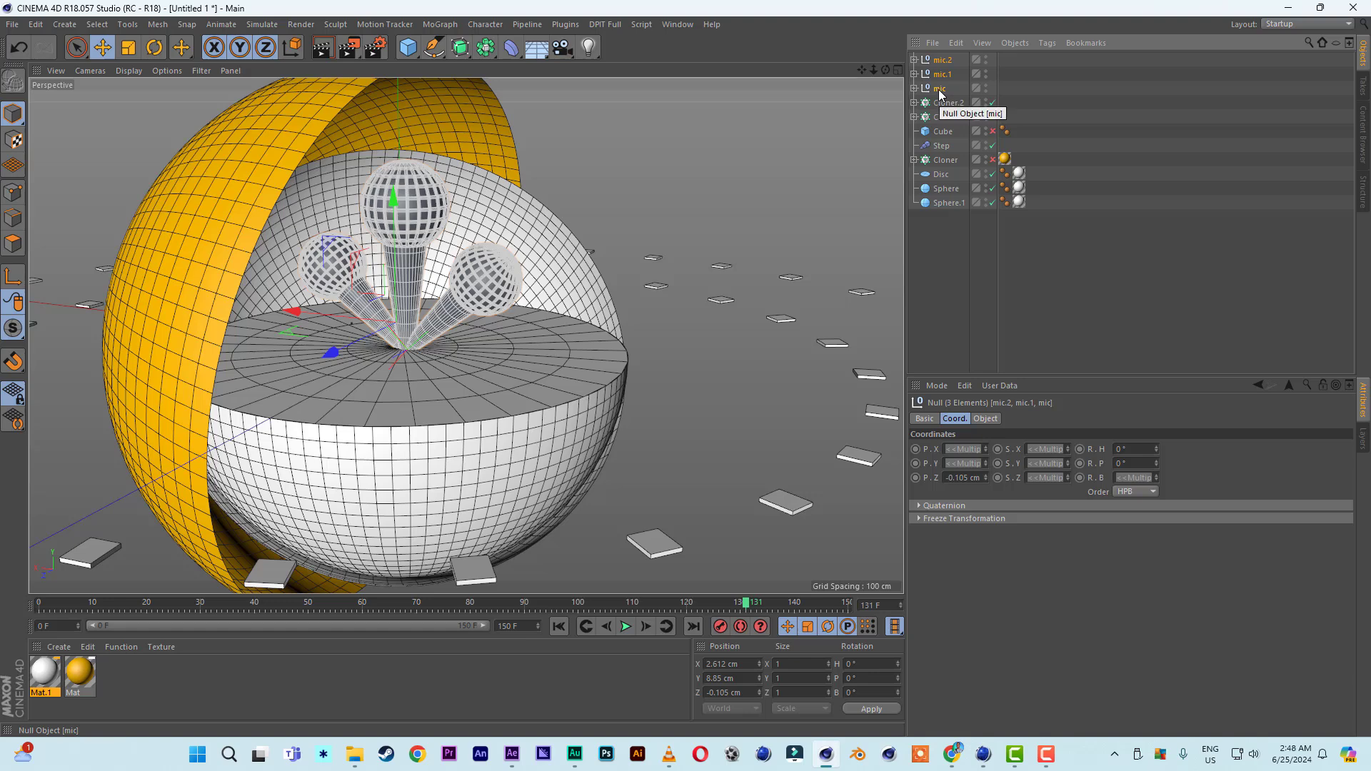
drag(940, 92, 945, 173)
click(939, 177)
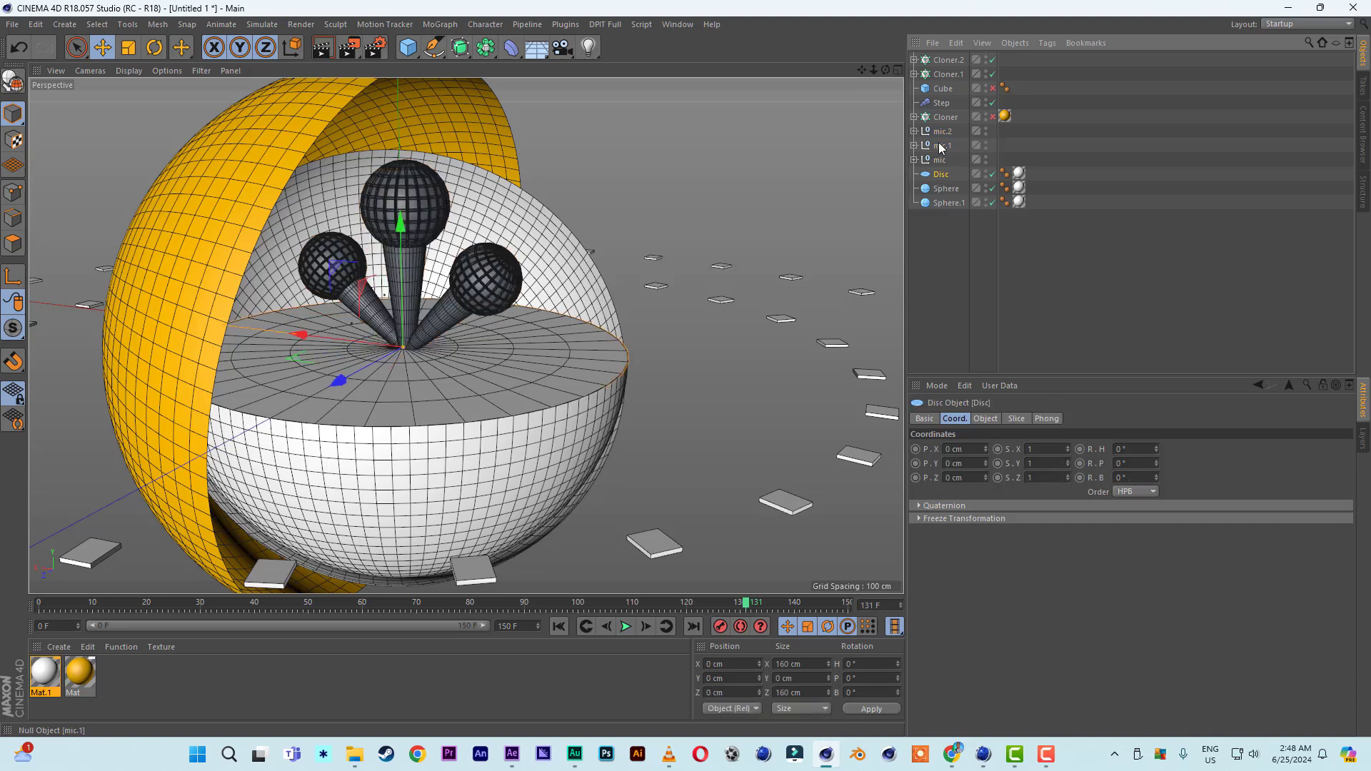
- Group the three mic nulls and the Disc together under a new null
click(943, 132)
shift+click(939, 177)
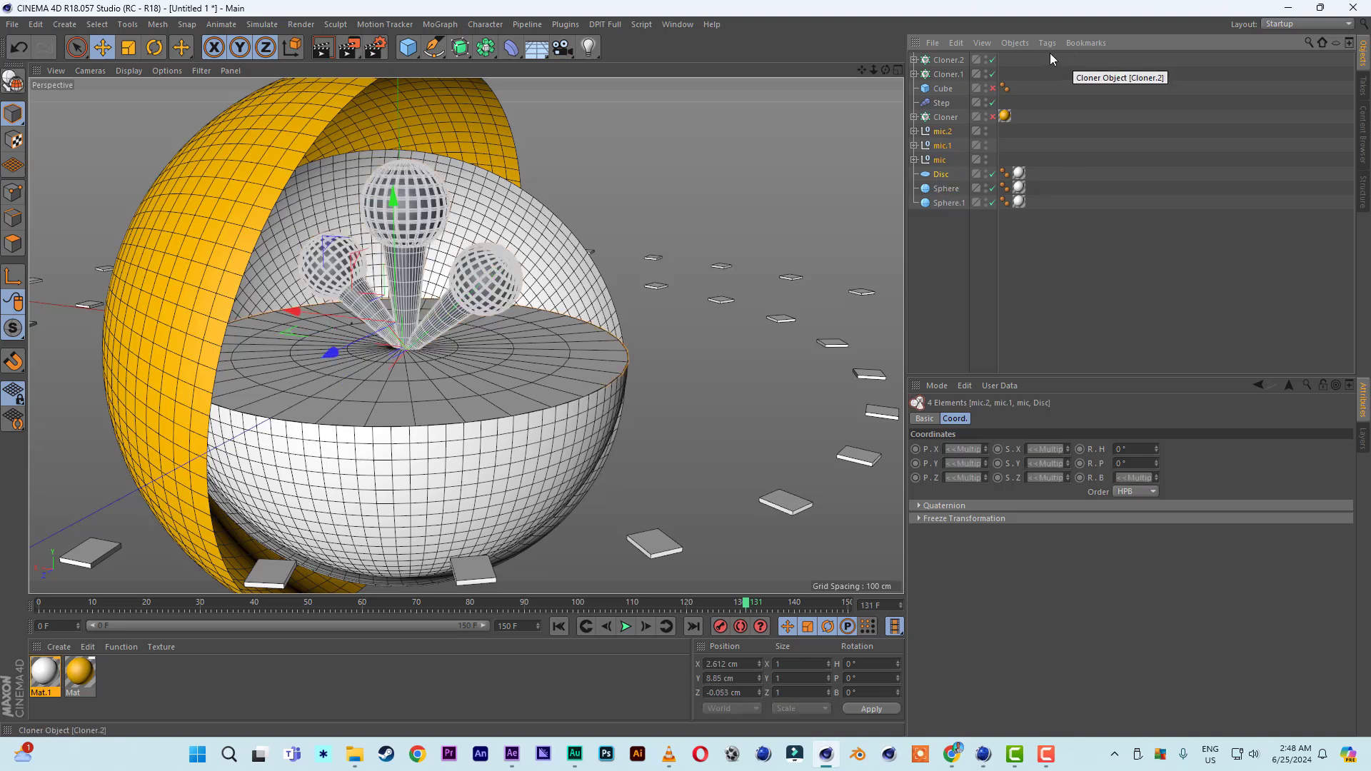
click(1017, 43)
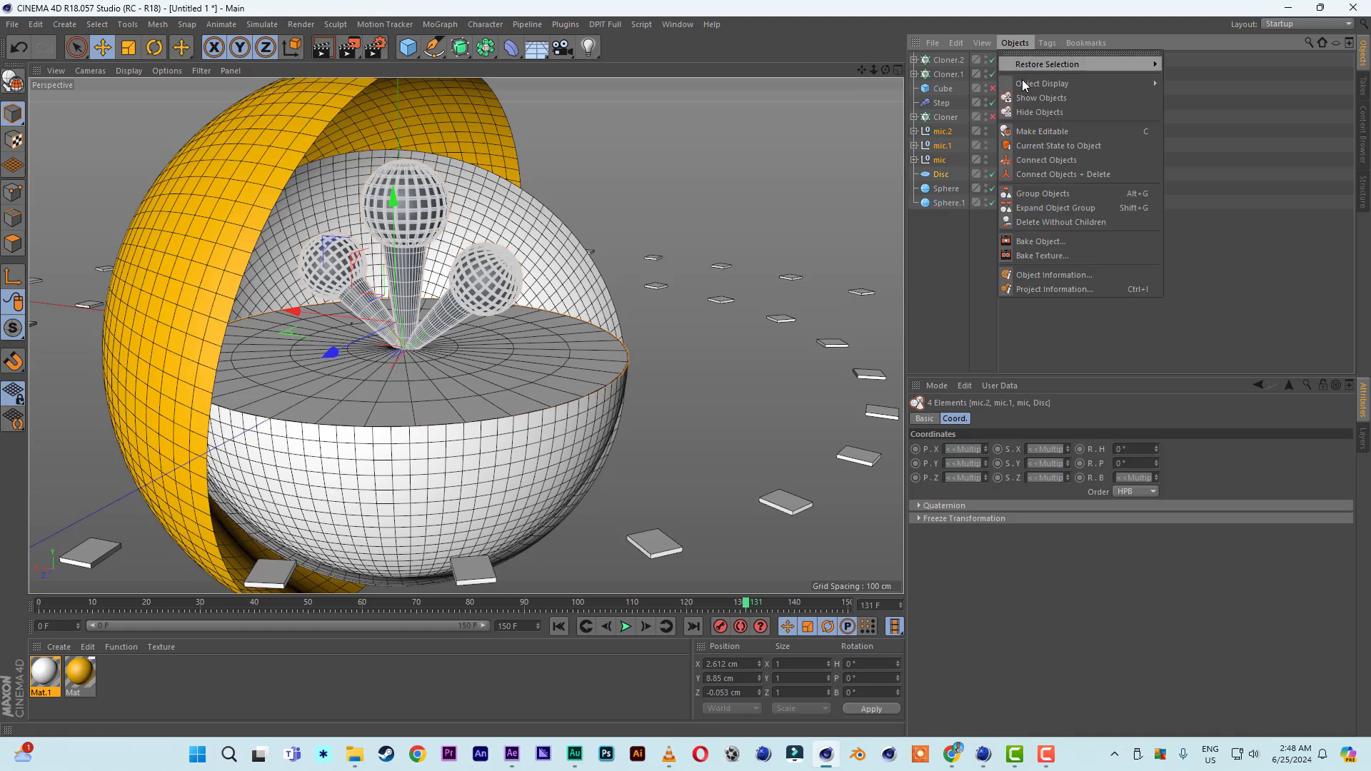
click(1064, 193)
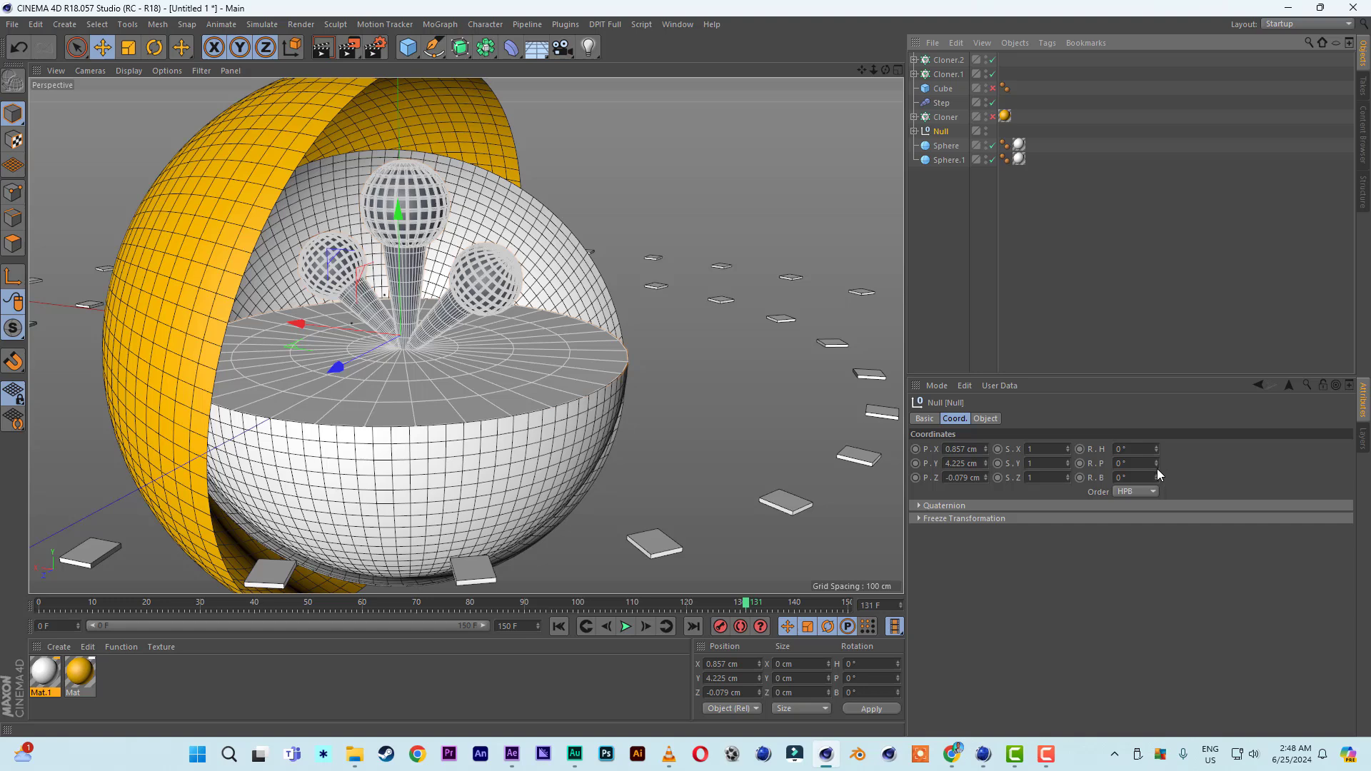
- Flip the group of microphones and disc upside down by setting the null's bank rotation to 180°
drag(1157, 472, 1085, 474)
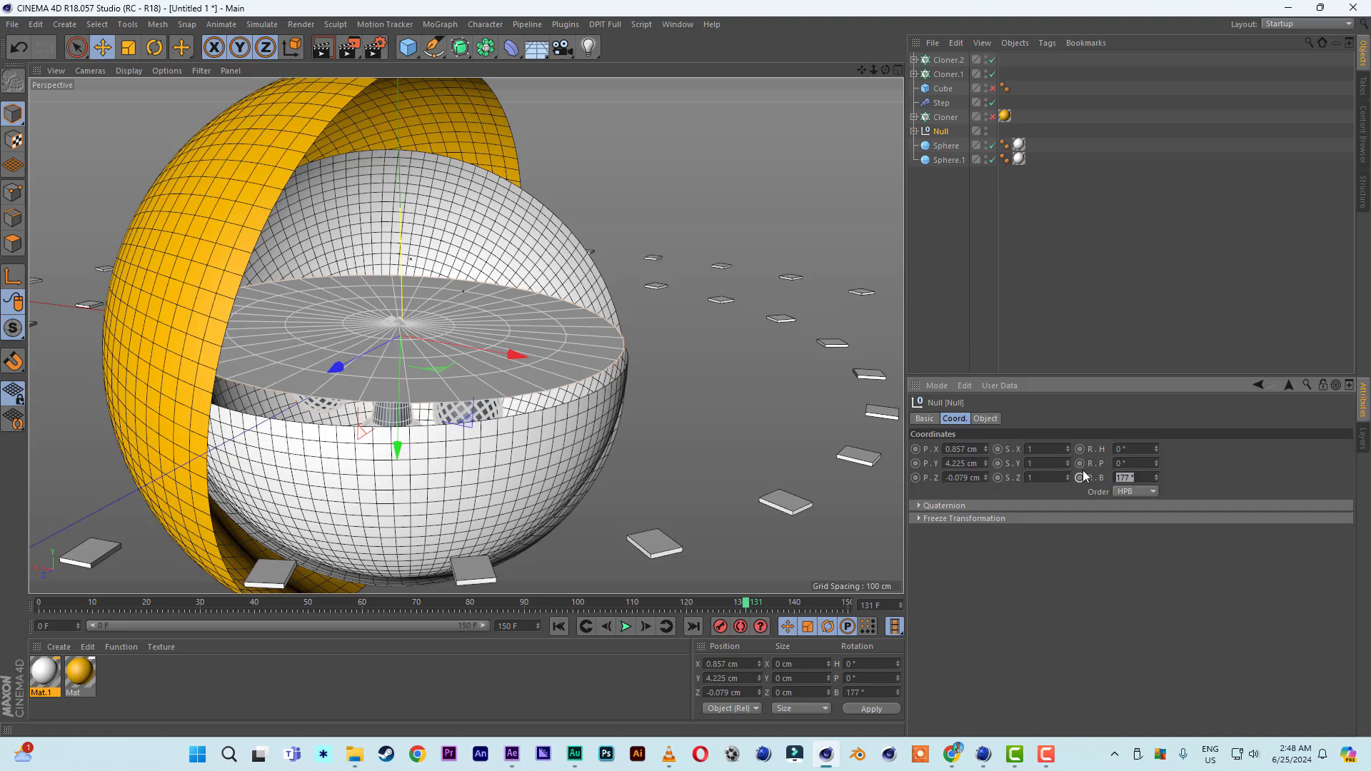
text(180)
key(Return)
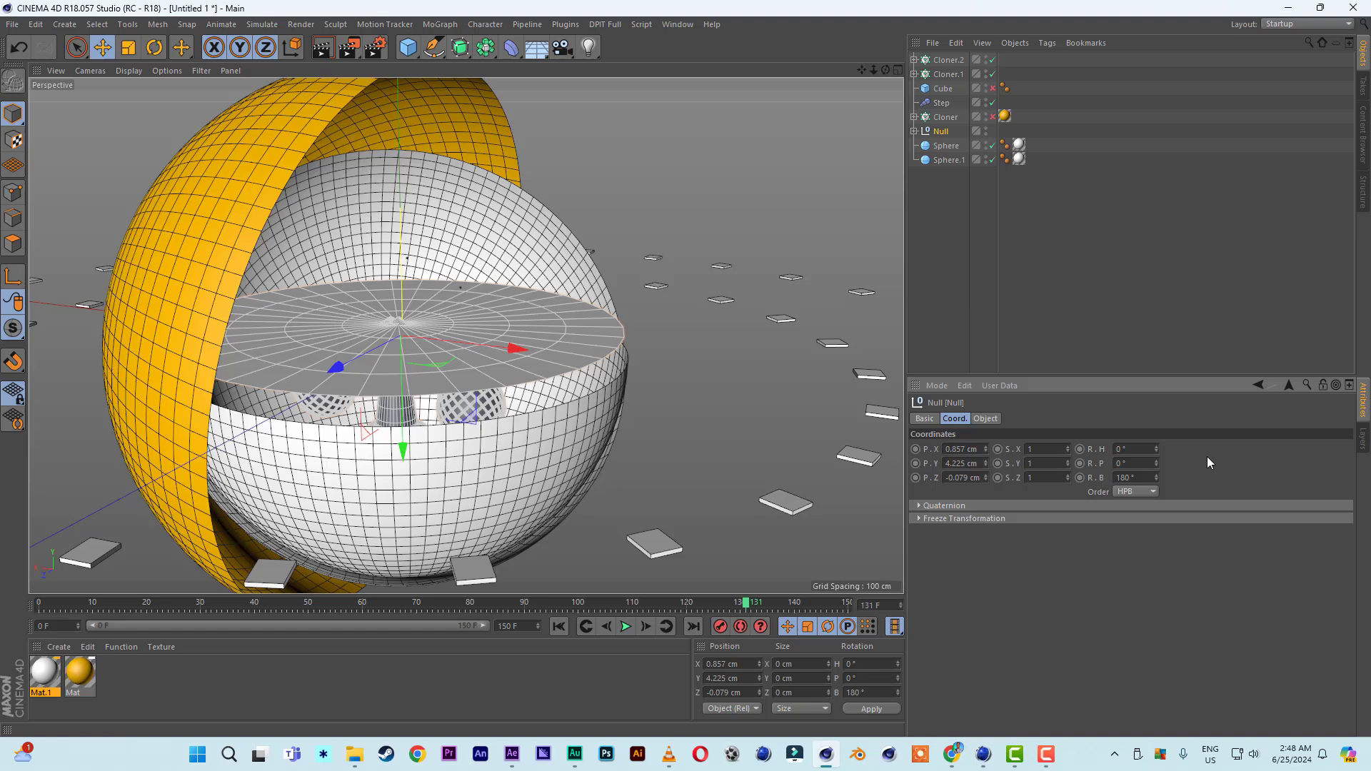
- Lower the three mic nulls slightly beneath the disc, and move their parent null down a little within the white bowl
click(914, 131)
click(949, 146)
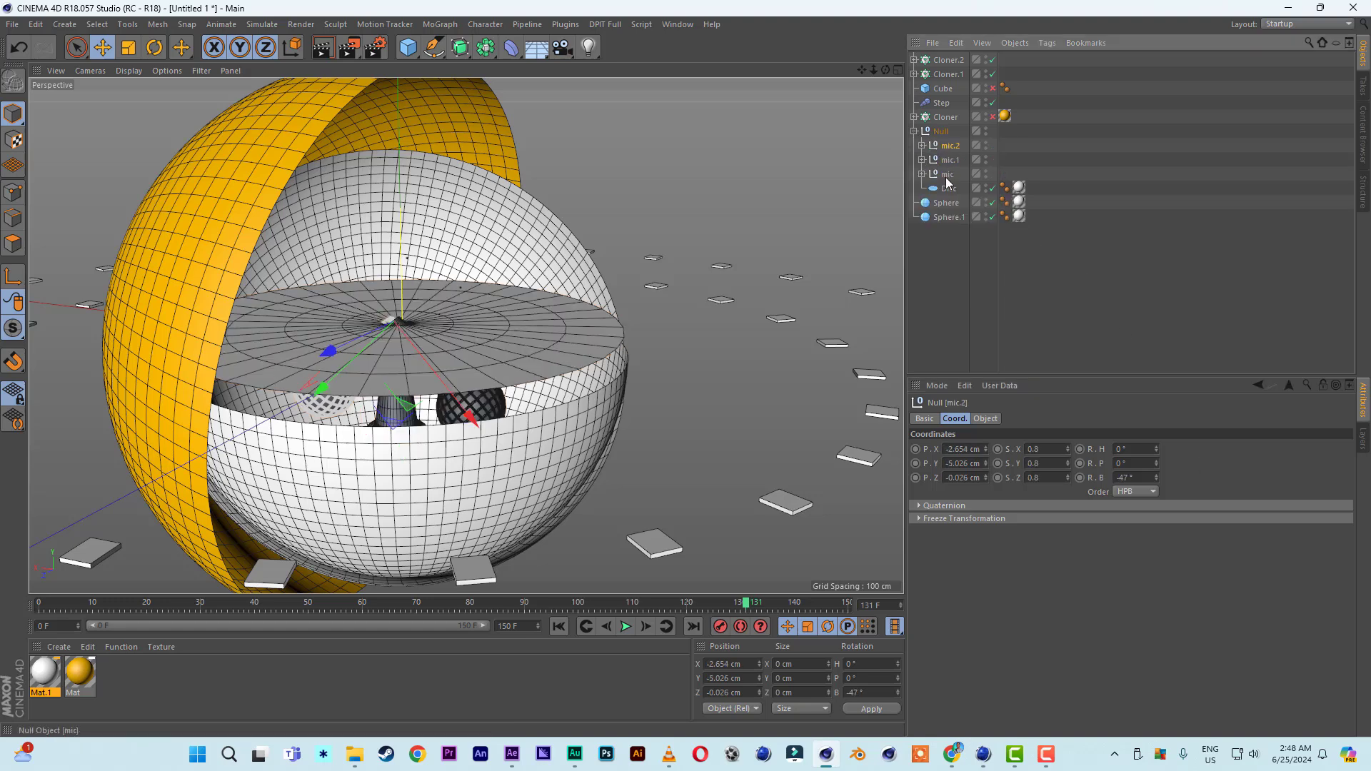
shift+click(948, 174)
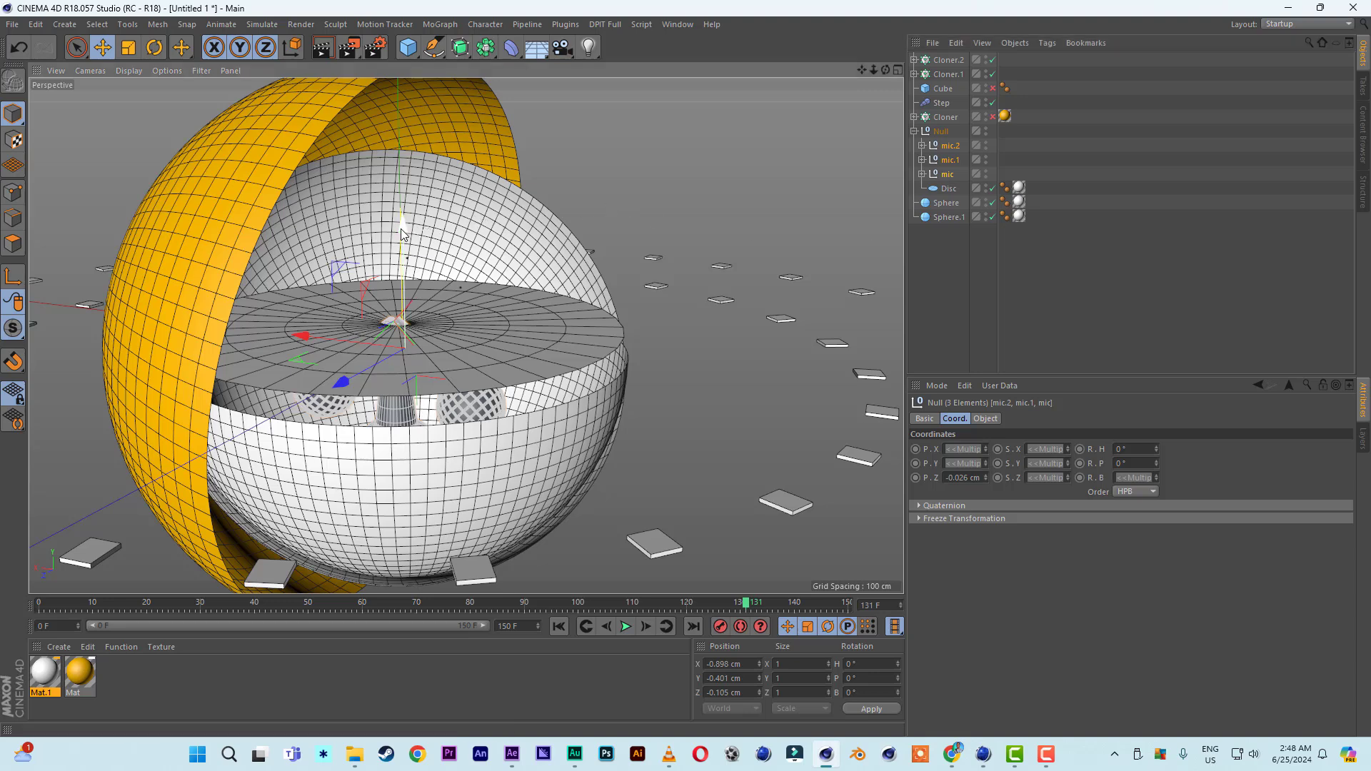
drag(403, 230, 402, 238)
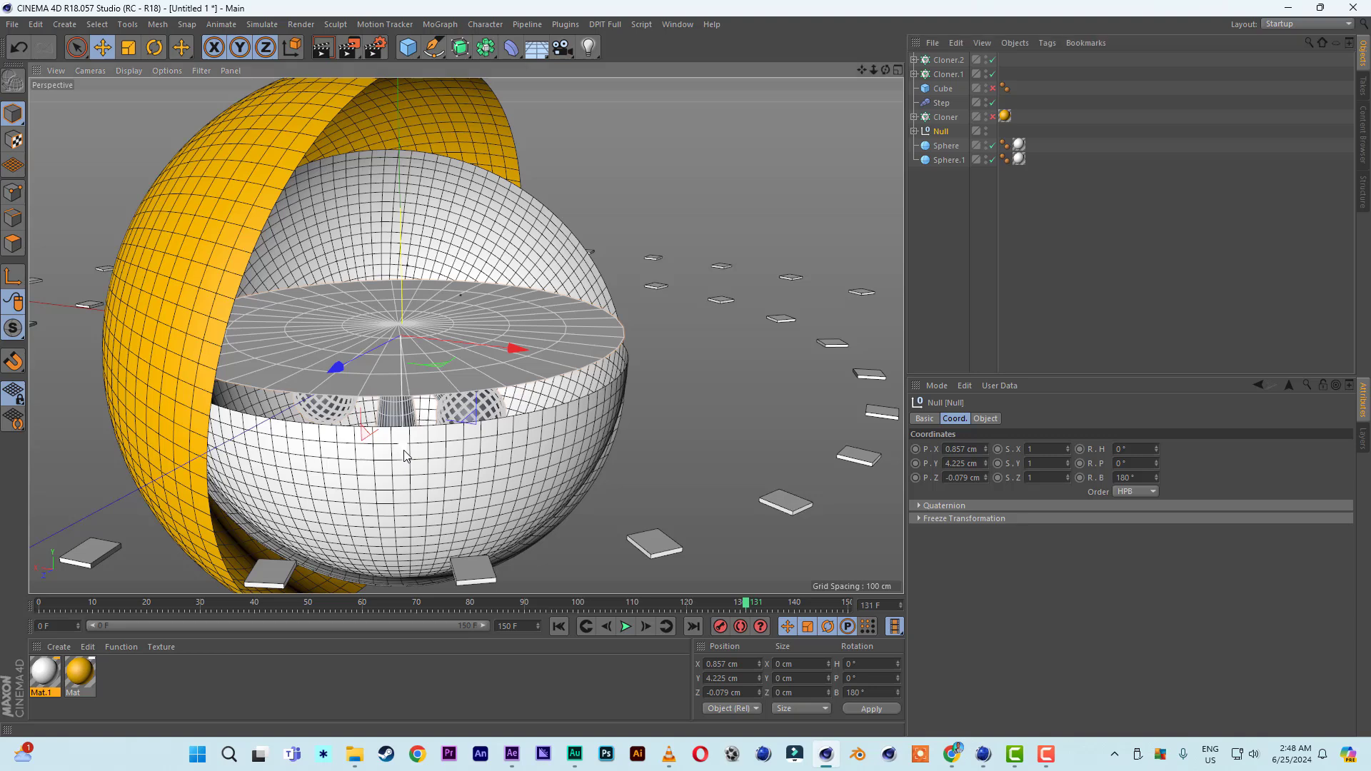
drag(404, 453, 405, 471)
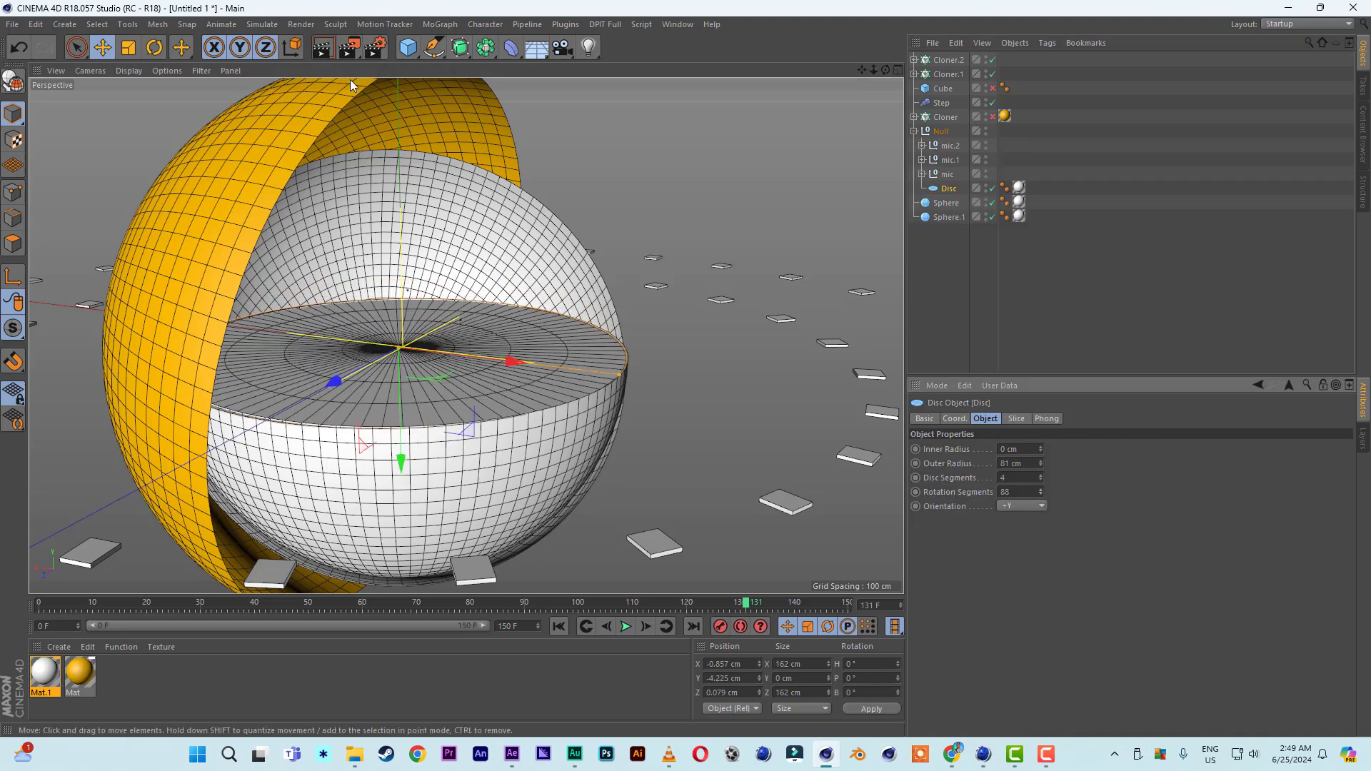
- Set the Disc's outer radius to 81 cm and its rotation segments to 88, and render the view
click(322, 50)
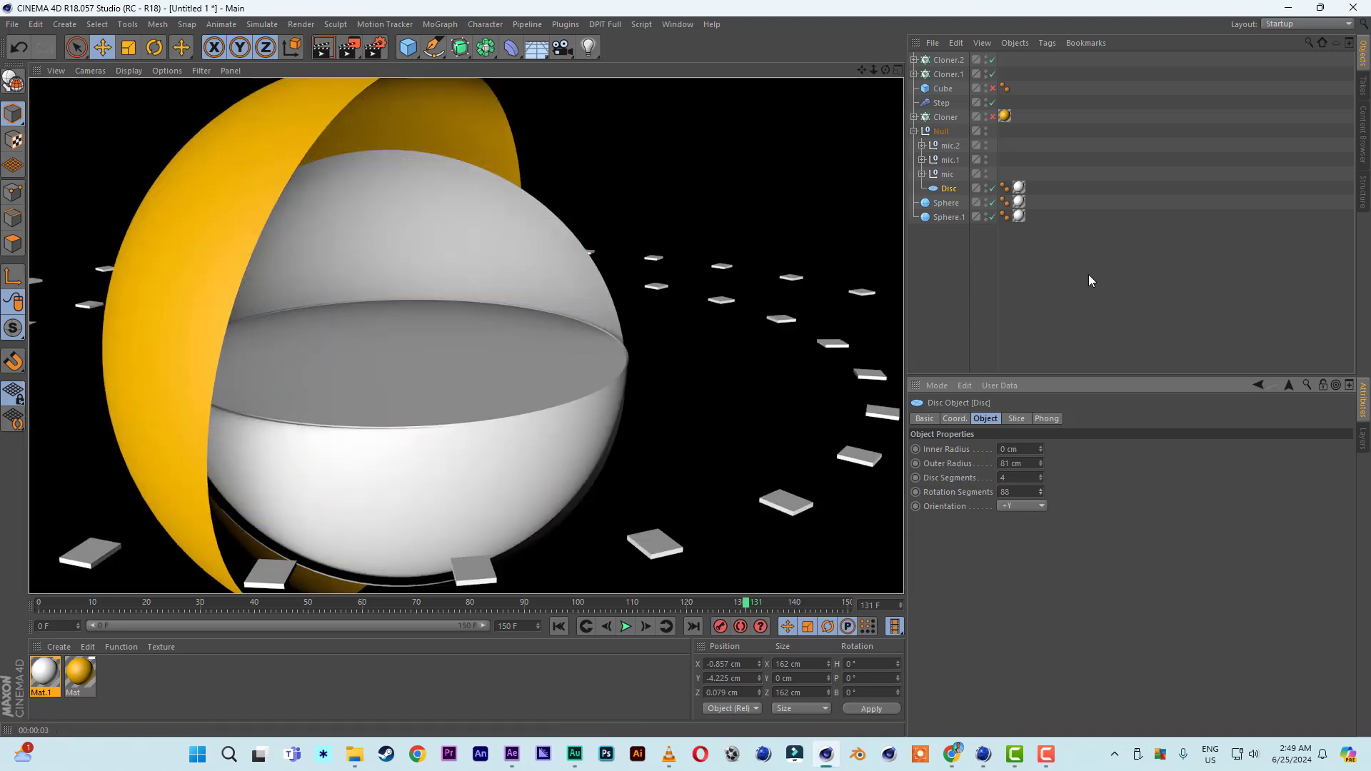
click(1089, 274)
- Add a flat Tube ring around the hemispheres with inner radius 184 cm, outer radius 204 cm, 141 rotation segments and 1 cm height
scroll(514, 290, down, 5)
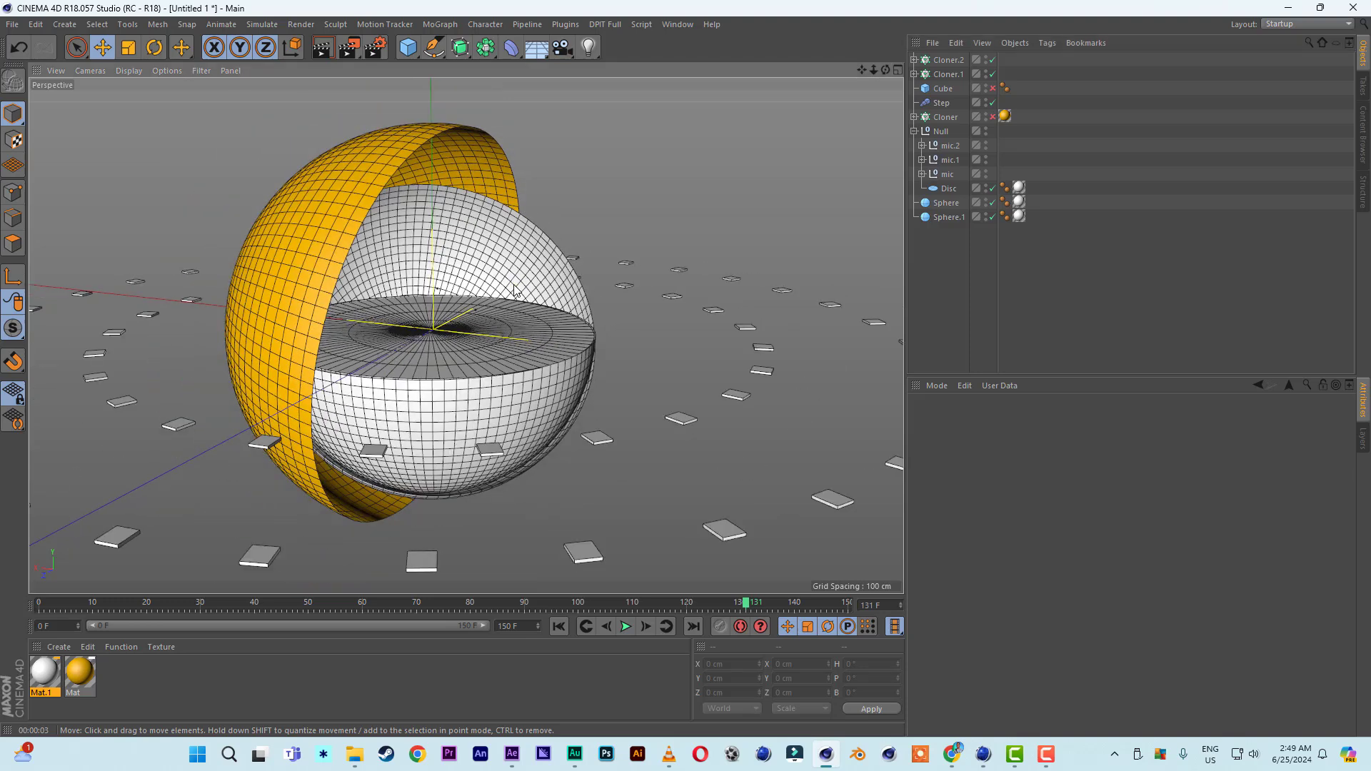
click(408, 47)
click(693, 123)
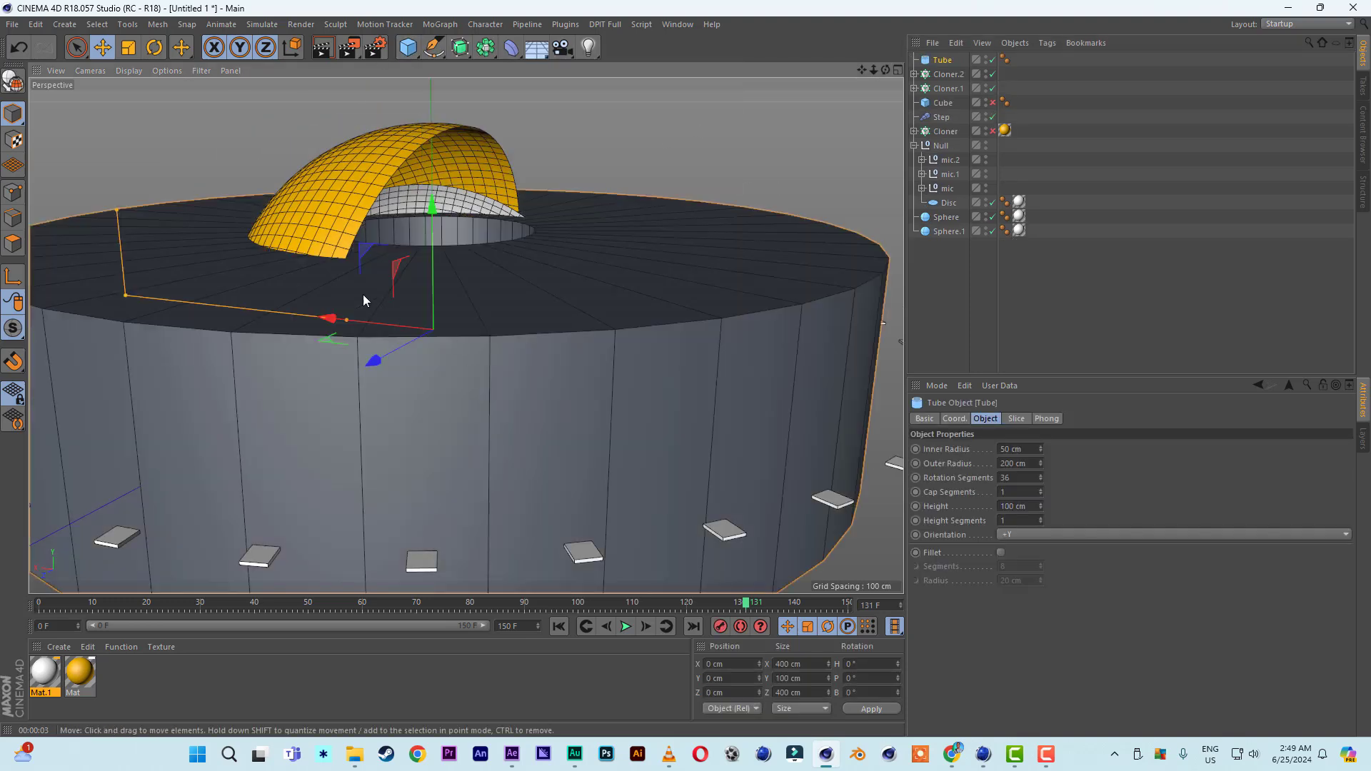
drag(1041, 507, 1042, 508)
drag(1040, 448, 1039, 475)
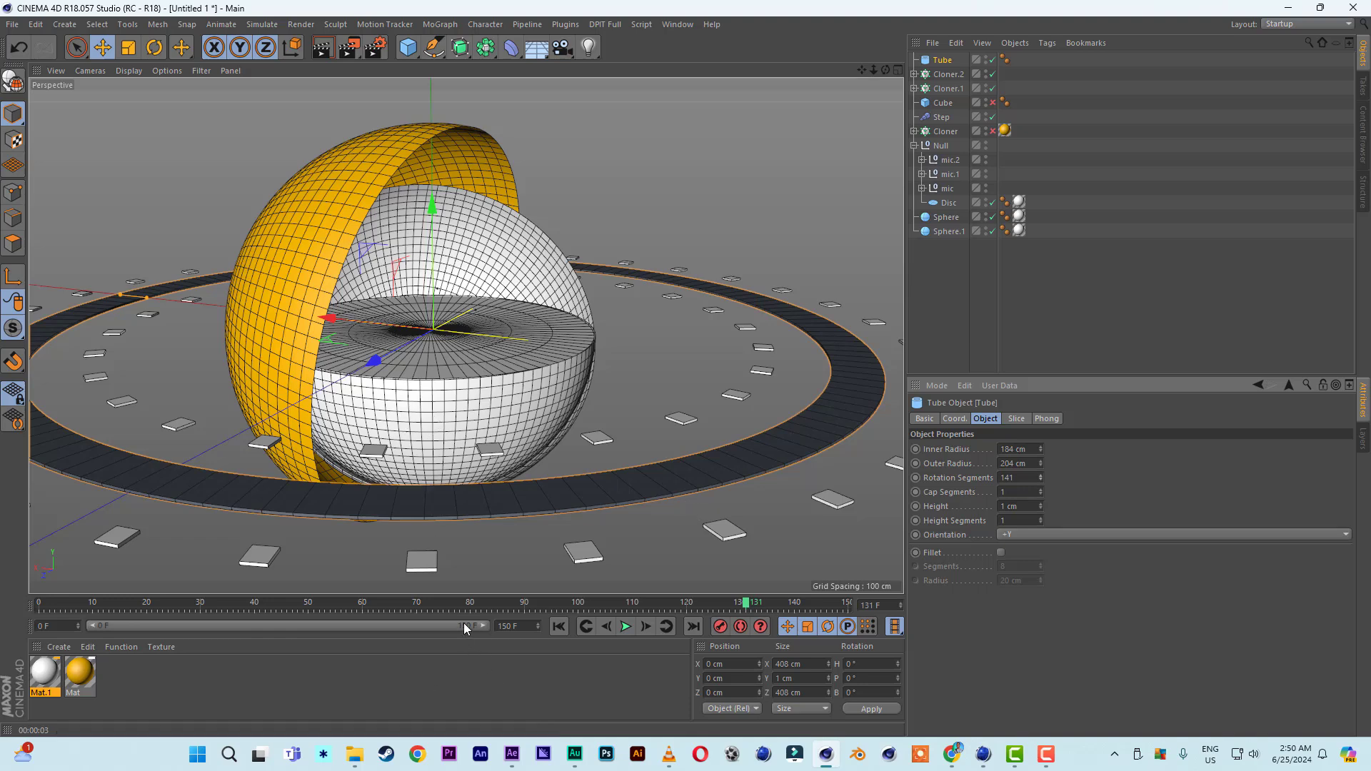
- Re-enable the yellow-orange hemisphere Cloner and preview its animation from the first frame
click(627, 627)
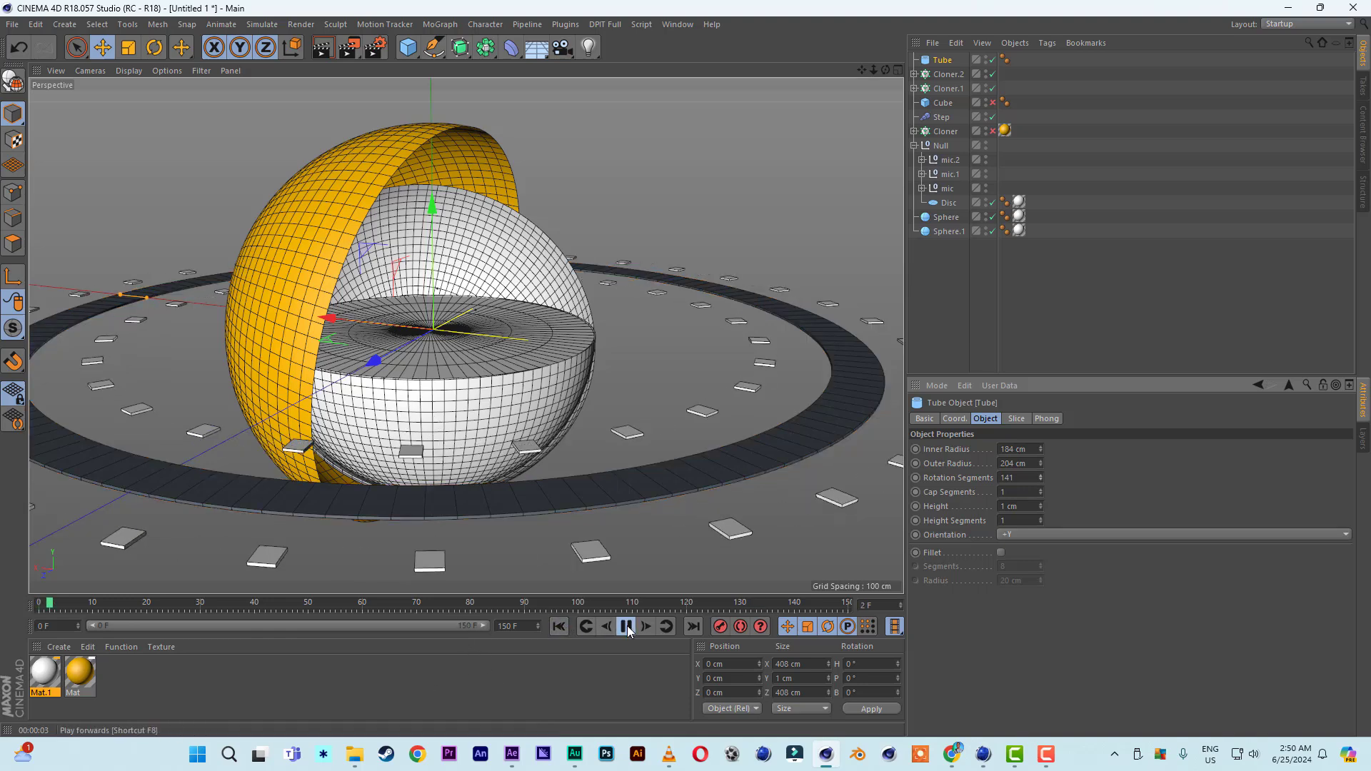
click(626, 627)
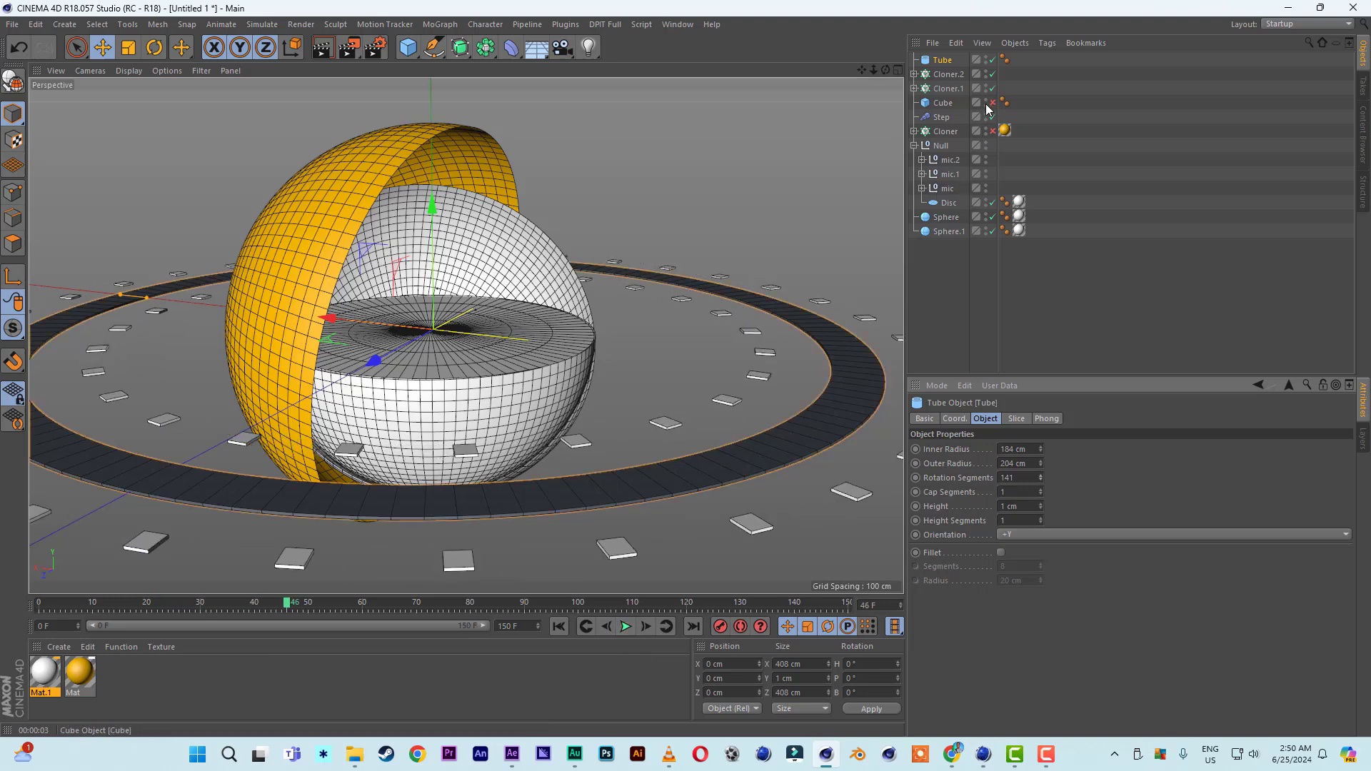
click(992, 131)
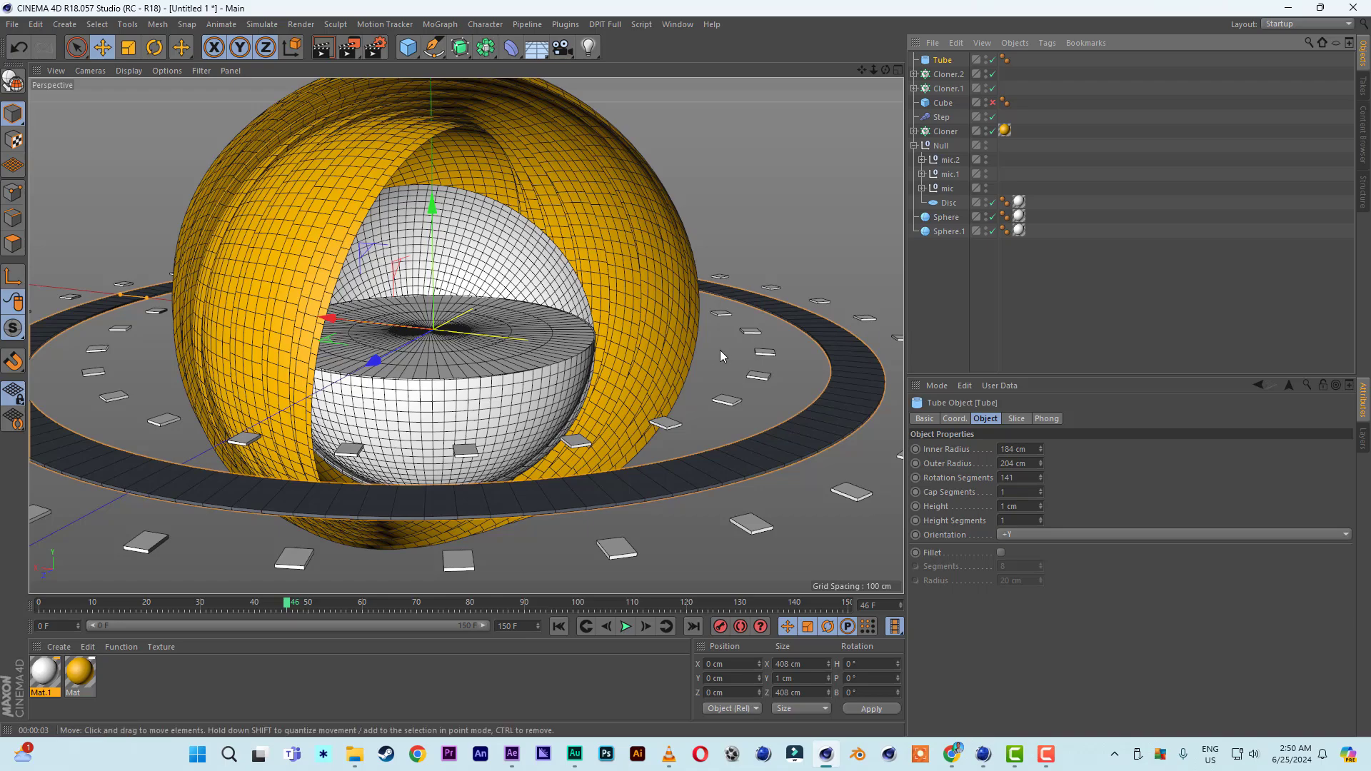
click(559, 626)
click(625, 626)
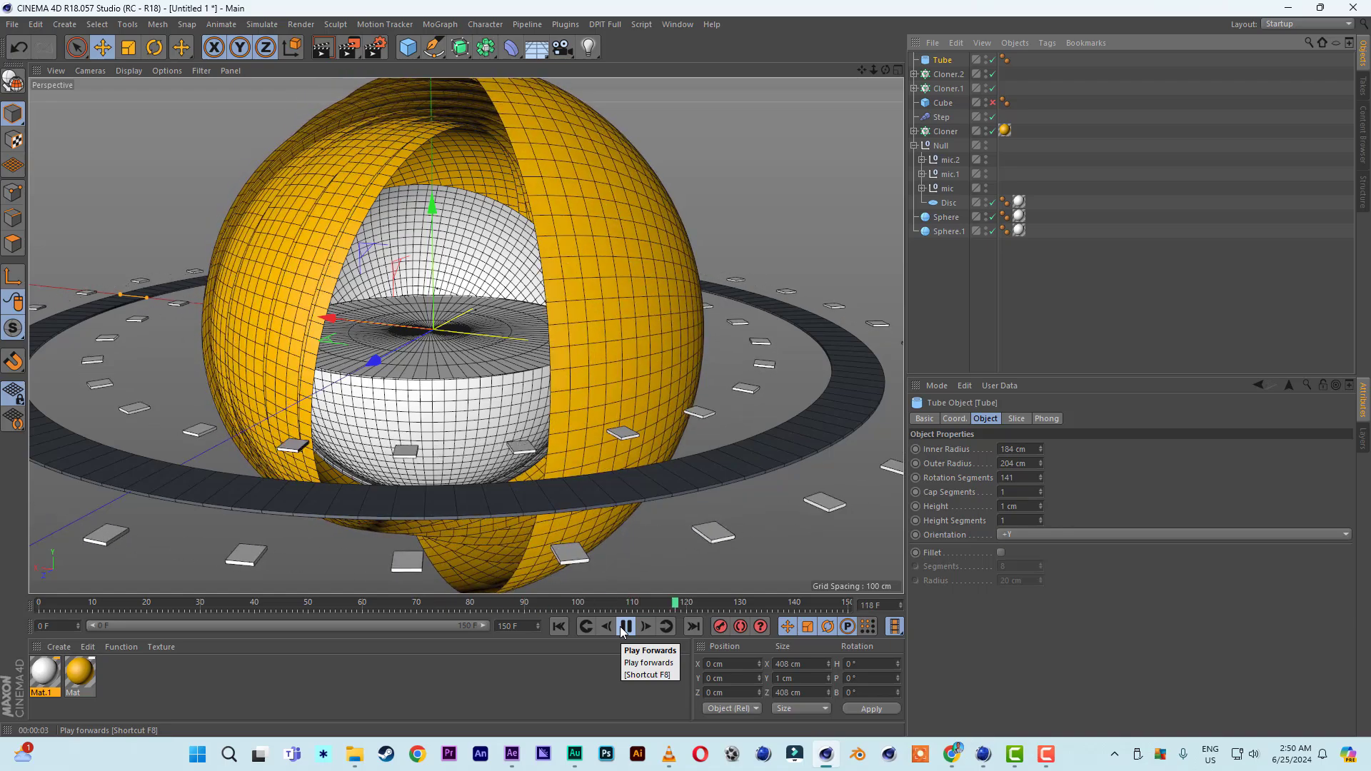
click(625, 626)
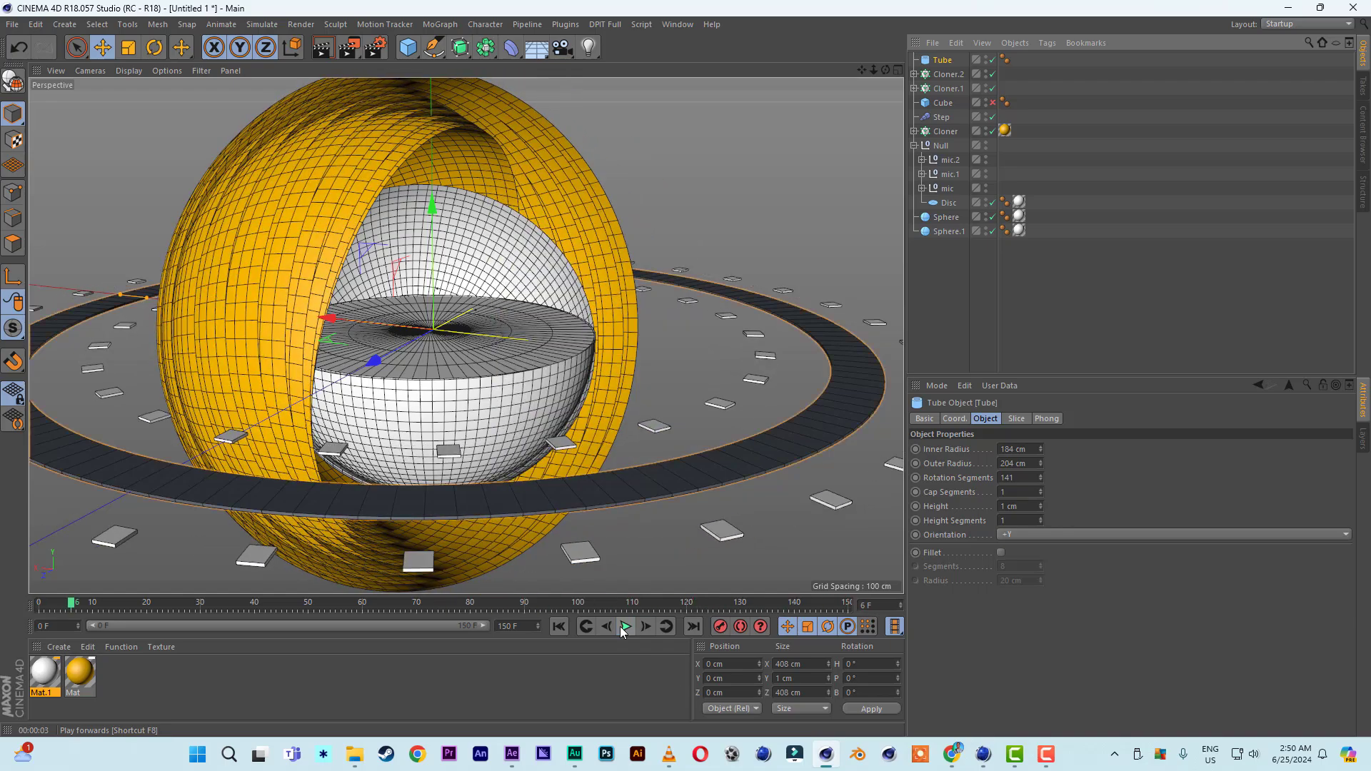
- Record a coordinate keyframe for the yellow-orange hemisphere Cloner at frame 50
click(534, 127)
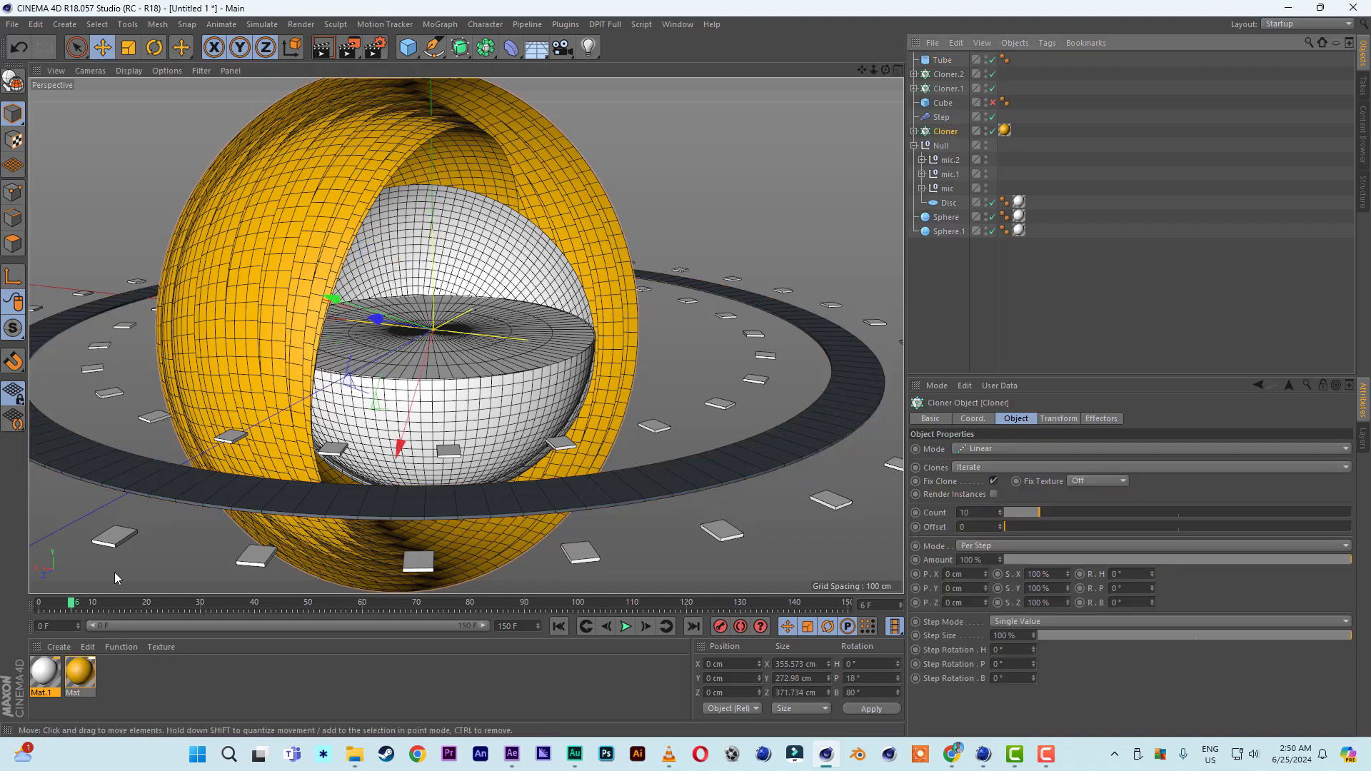
drag(72, 605, 307, 617)
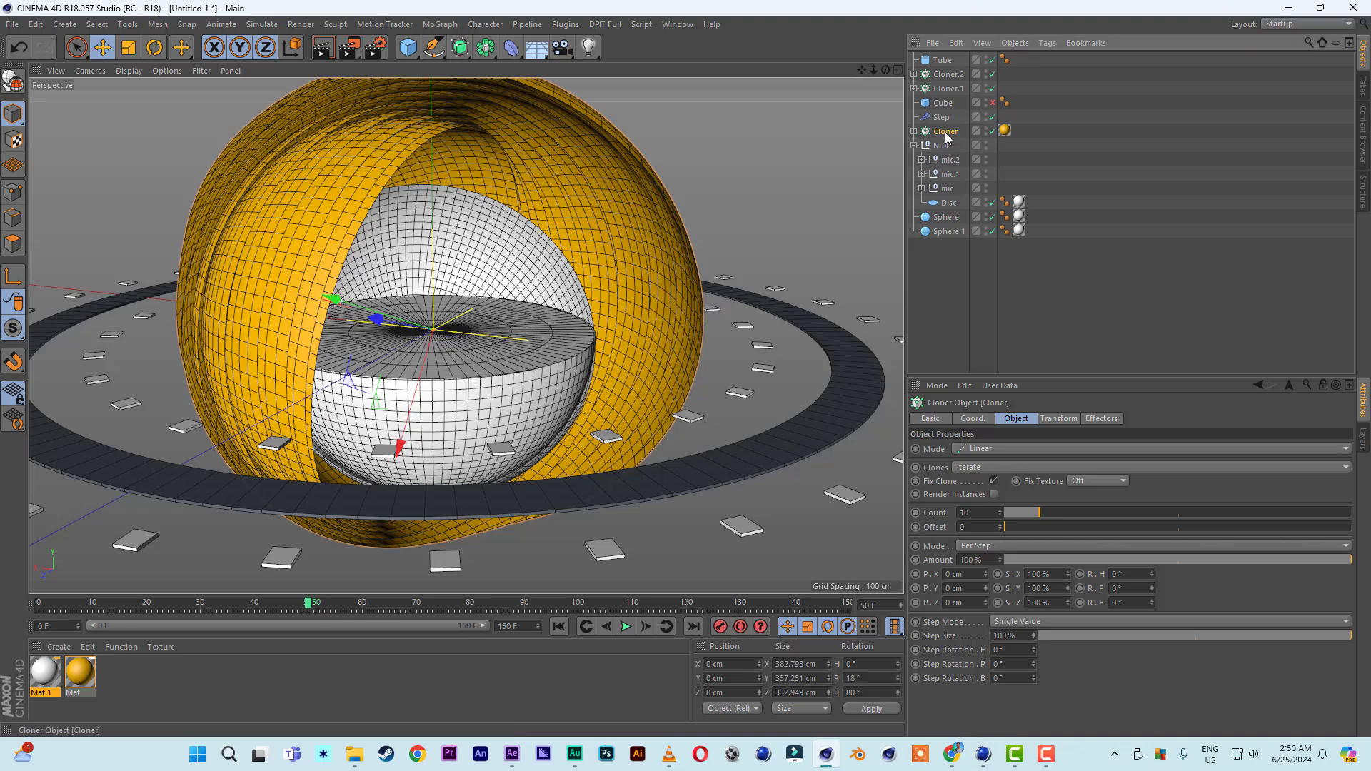
click(973, 419)
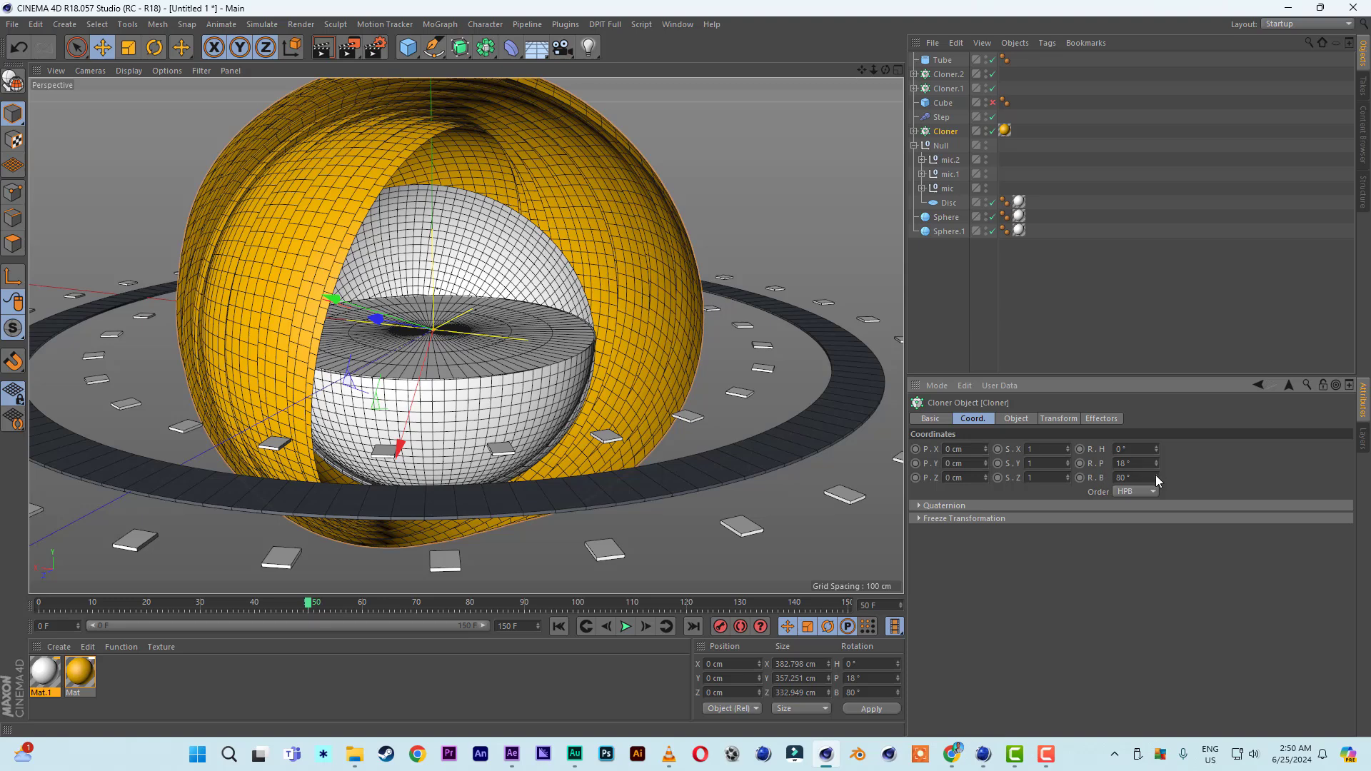
click(719, 627)
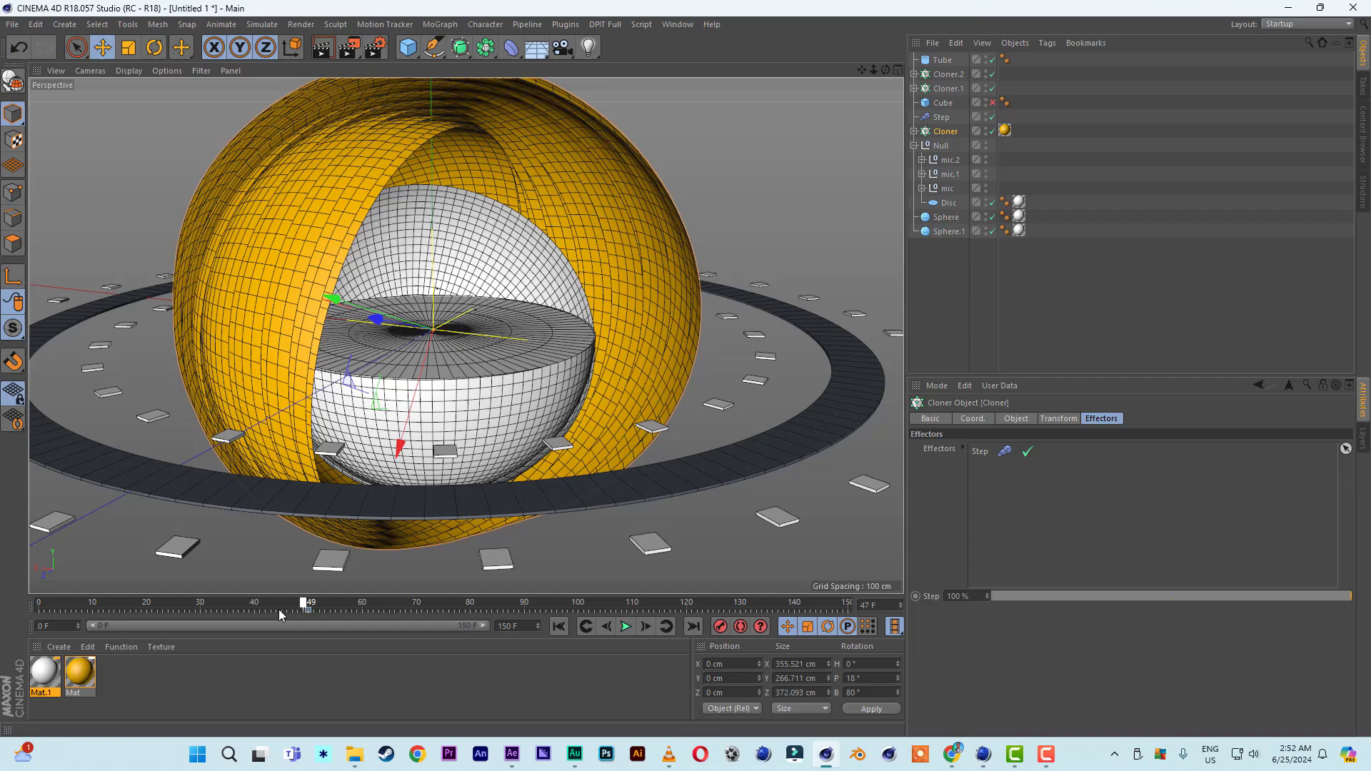
- Set the hemisphere Cloner's heading rotation to 70° with a keyframe at frame 0, and play the animation
drag(278, 610, 40, 611)
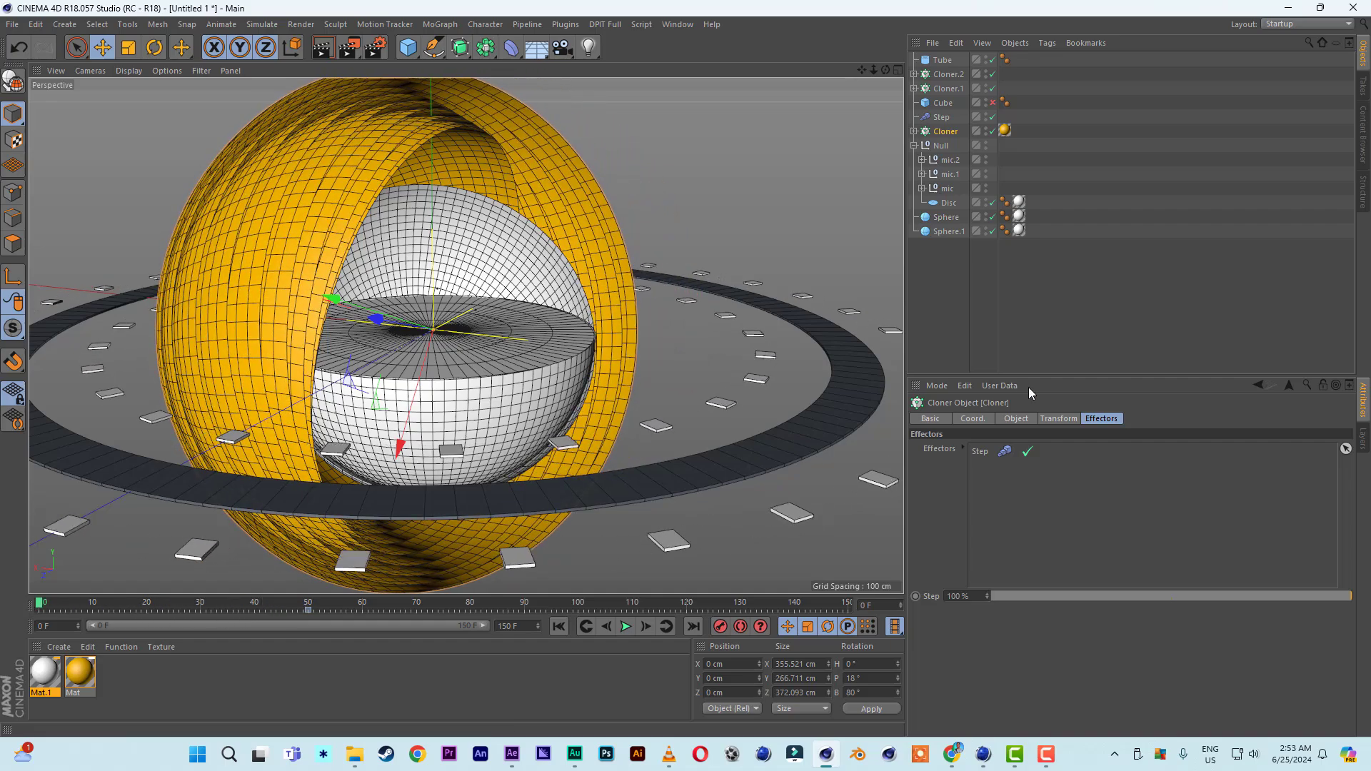
click(980, 419)
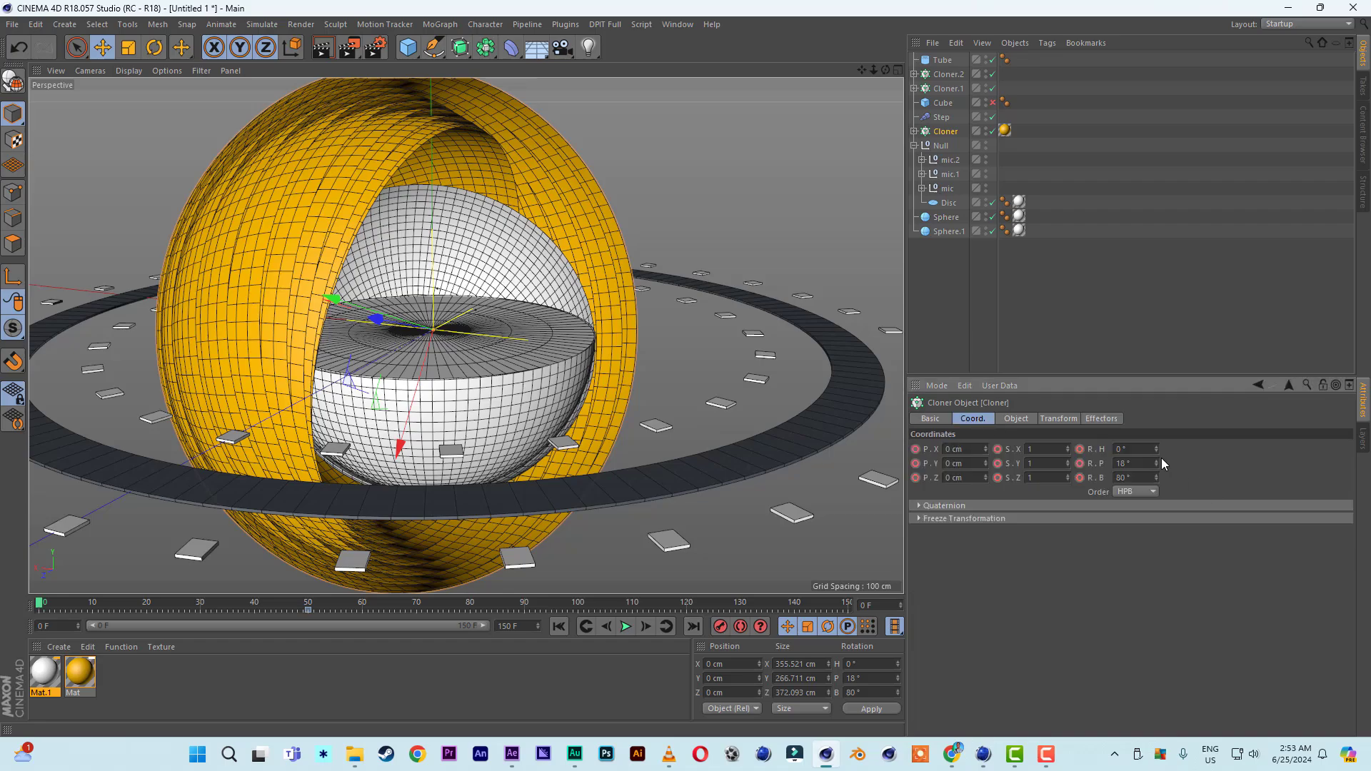
drag(1157, 448, 1157, 449)
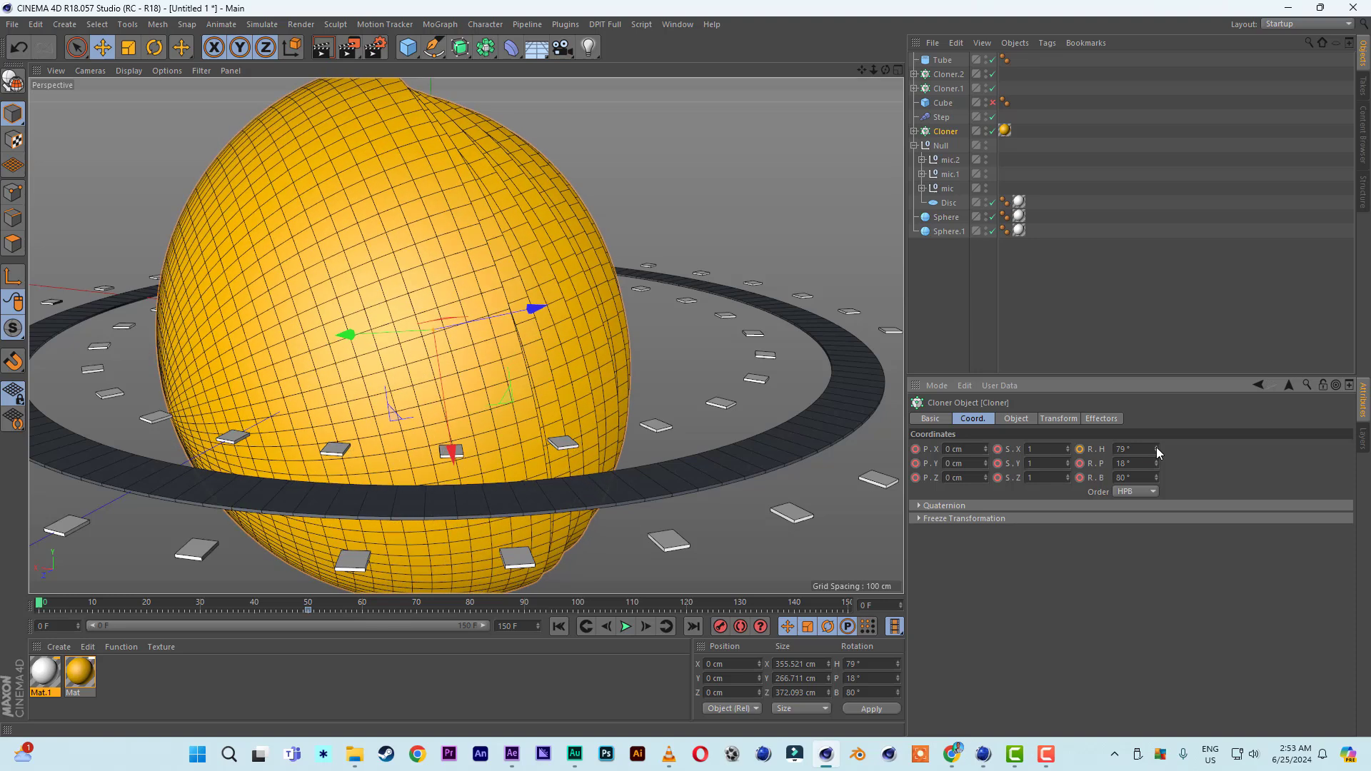
click(1156, 451)
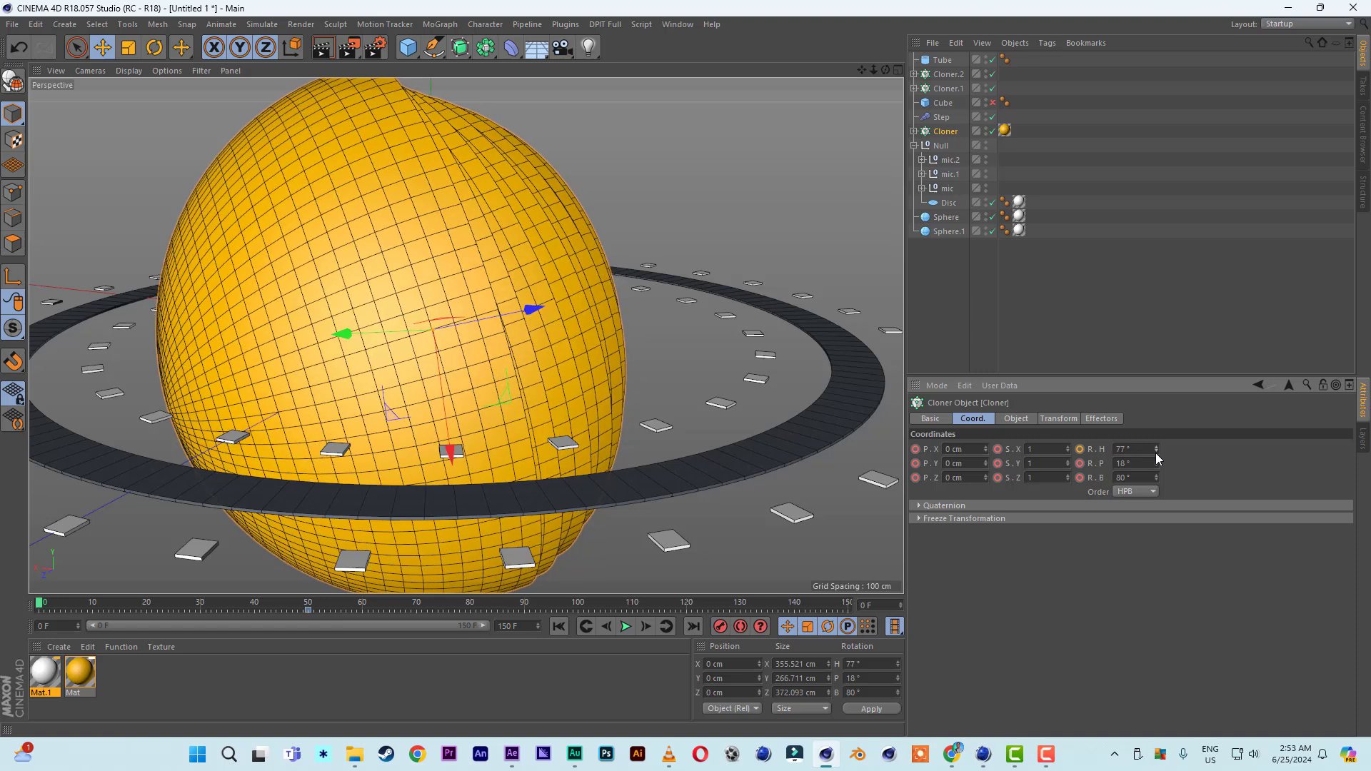
drag(1156, 452, 1156, 453)
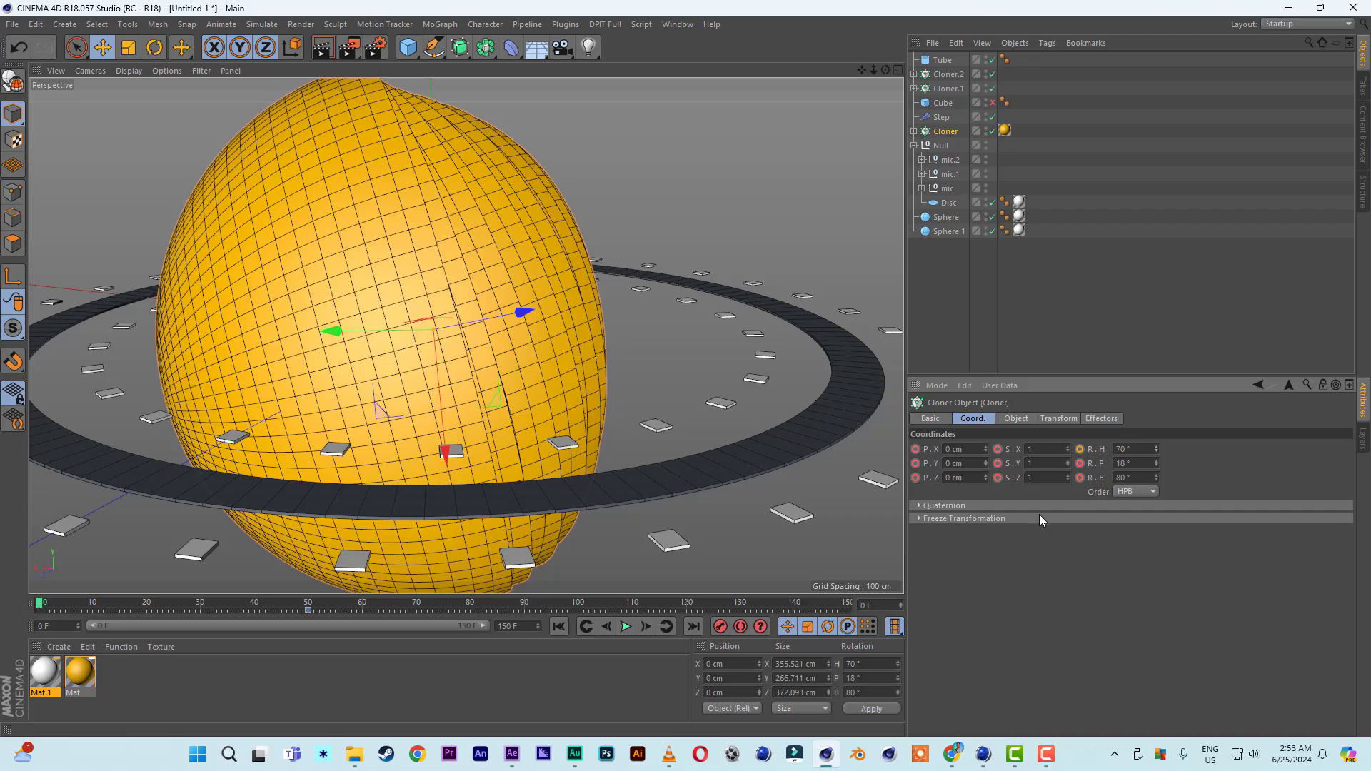
click(625, 627)
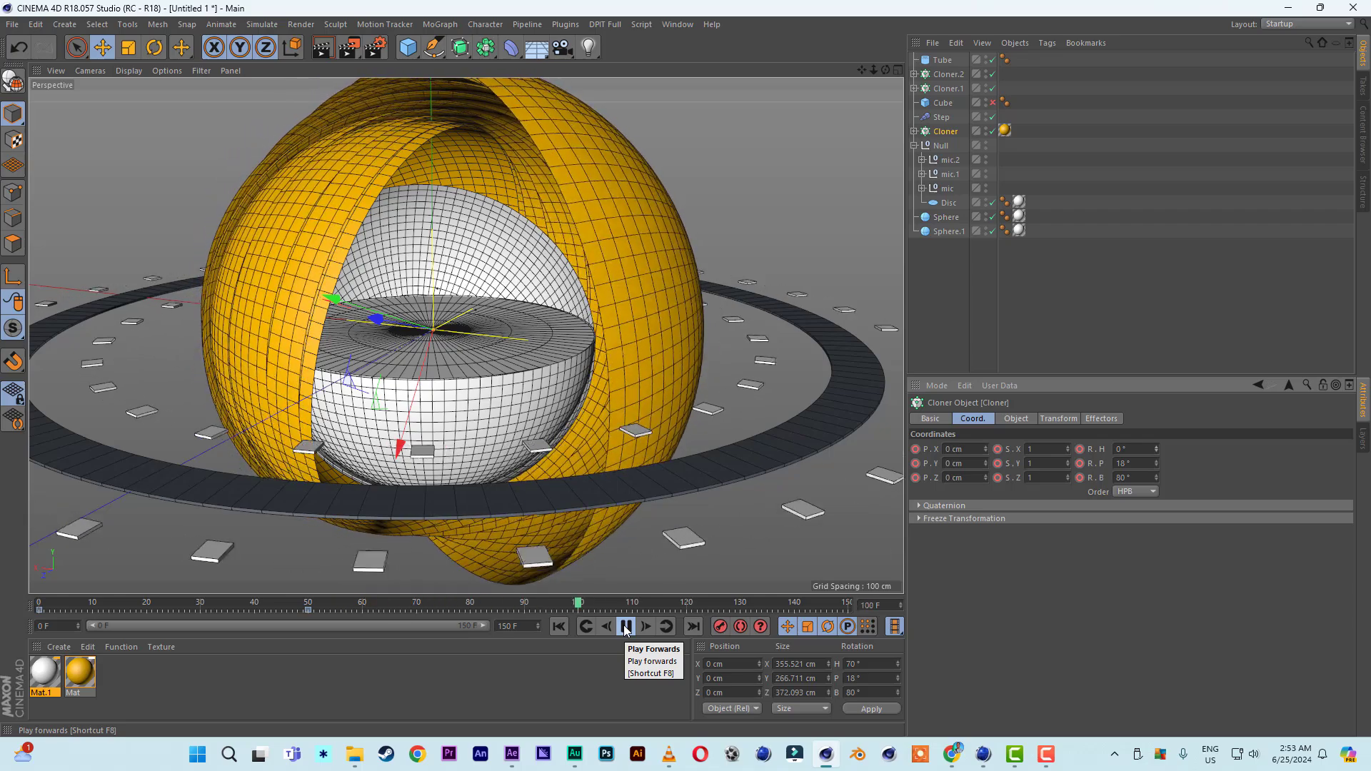
click(625, 627)
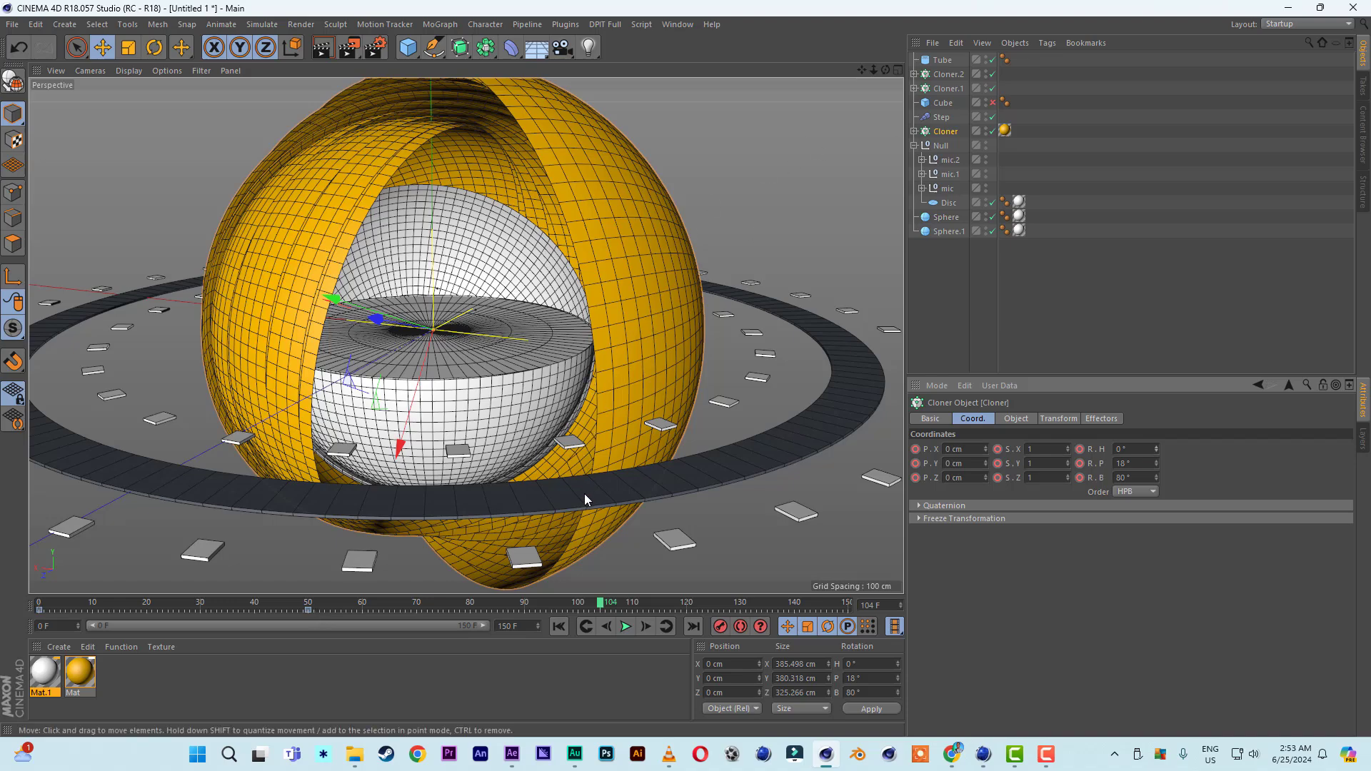
- Record a coordinate keyframe for the outer white hemisphere, Sphere.1, at frame 70
click(537, 486)
alt+drag(486, 417, 491, 404)
drag(864, 70, 896, 86)
click(640, 315)
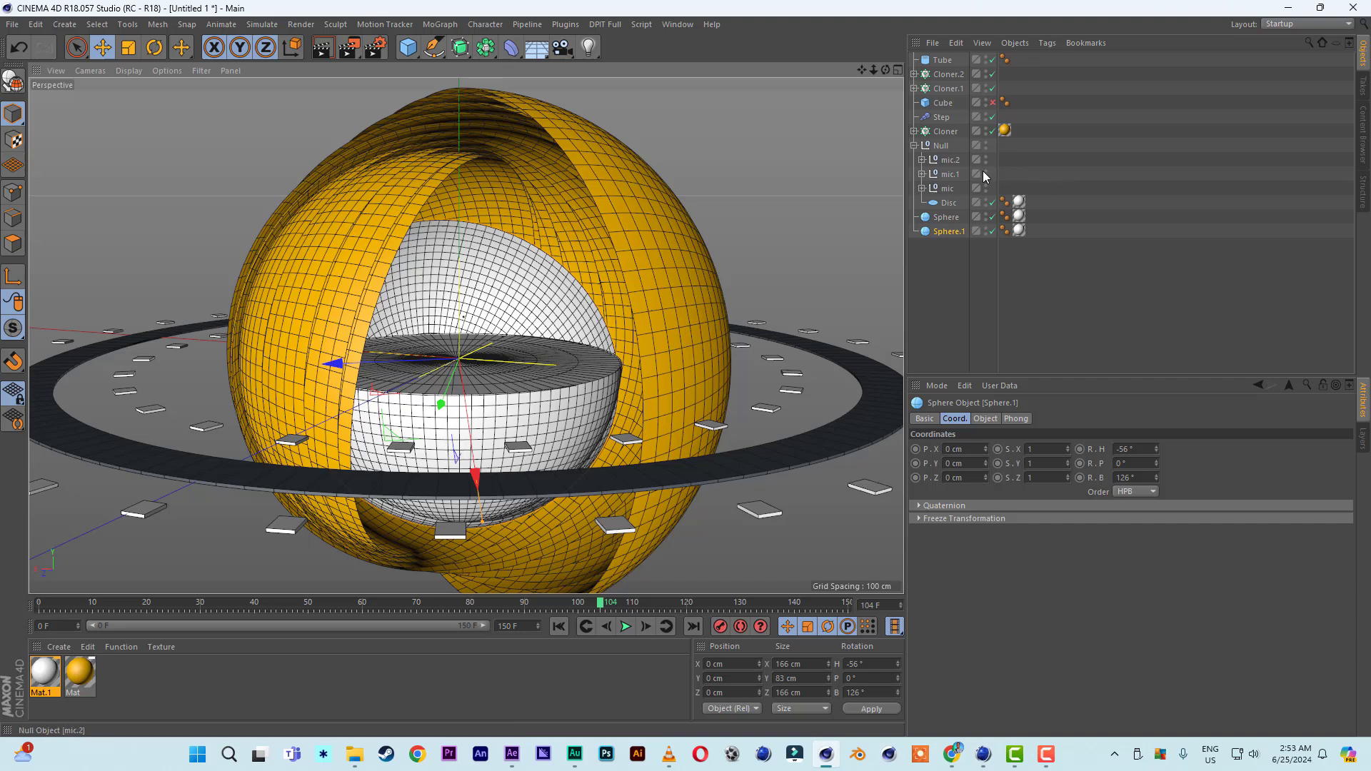
click(946, 217)
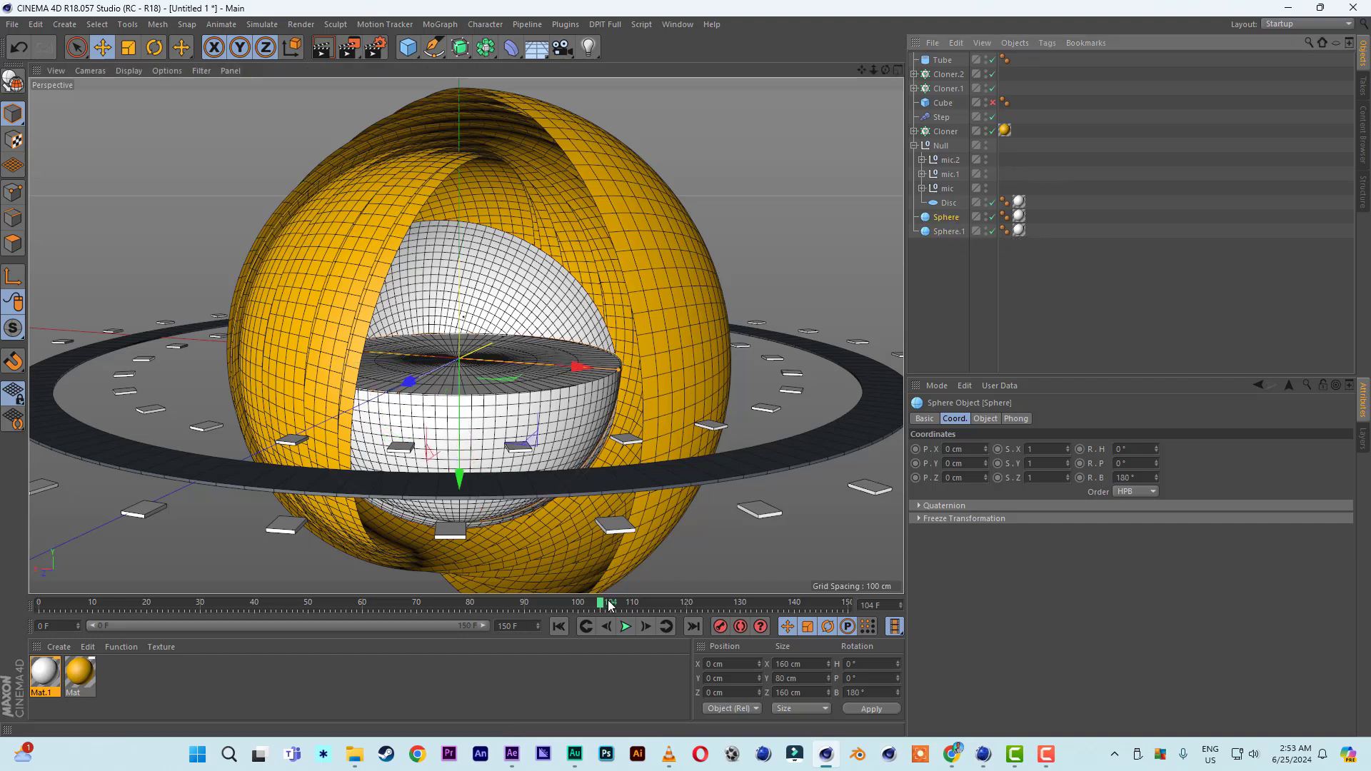
drag(602, 606, 419, 614)
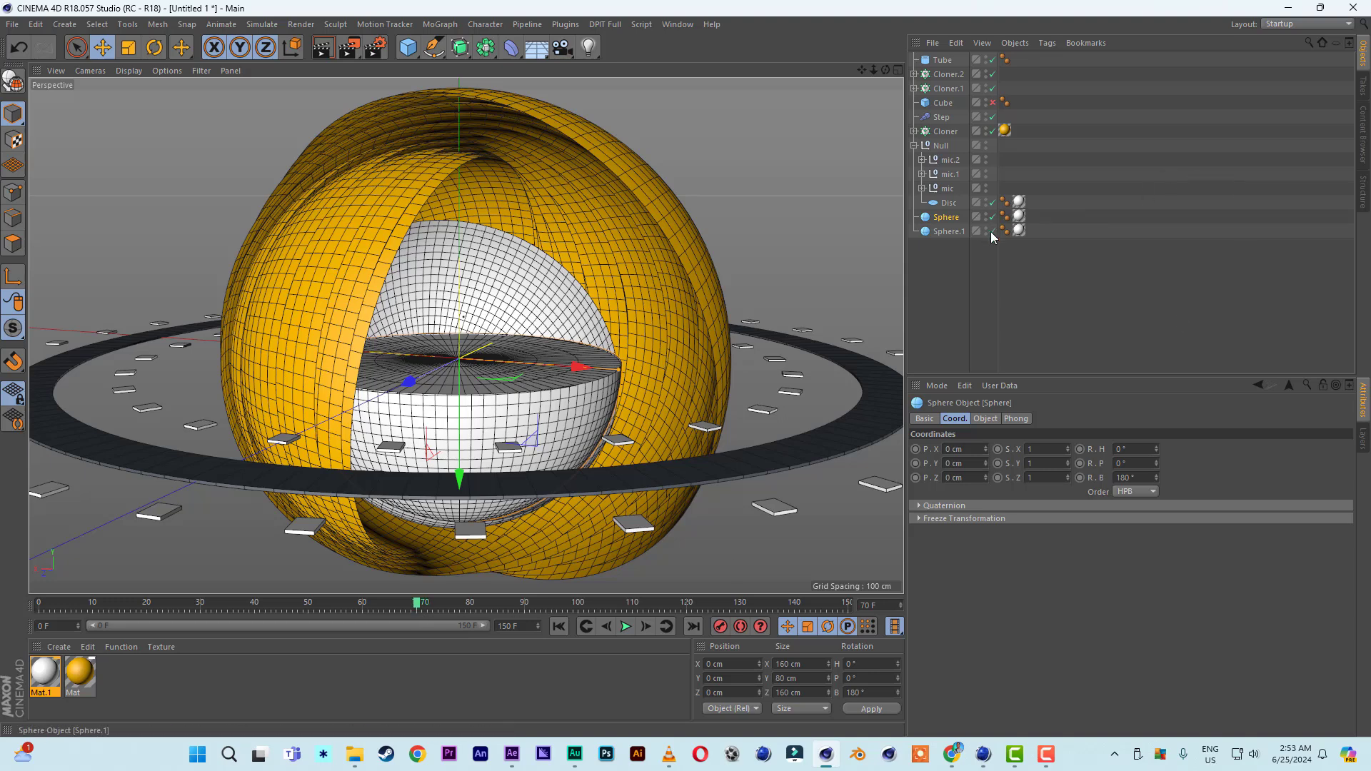
click(963, 235)
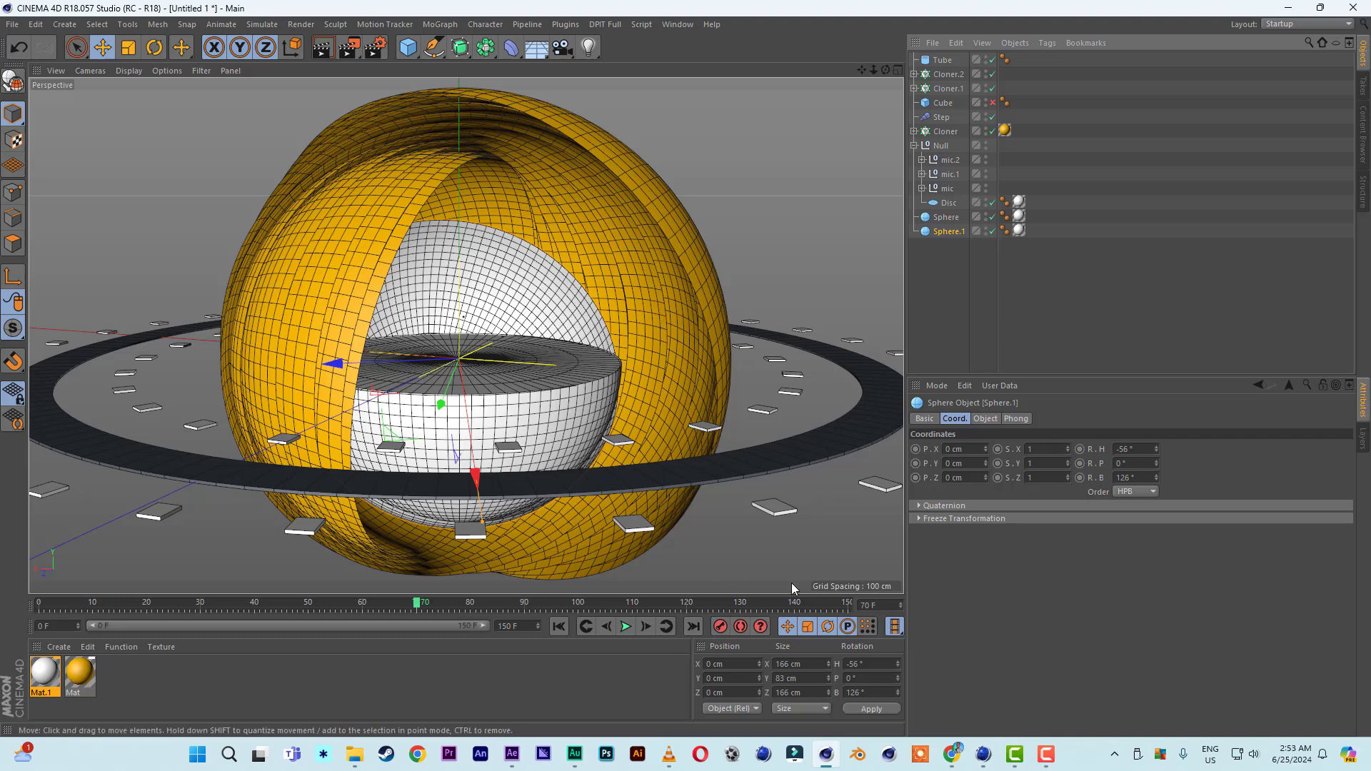
click(720, 628)
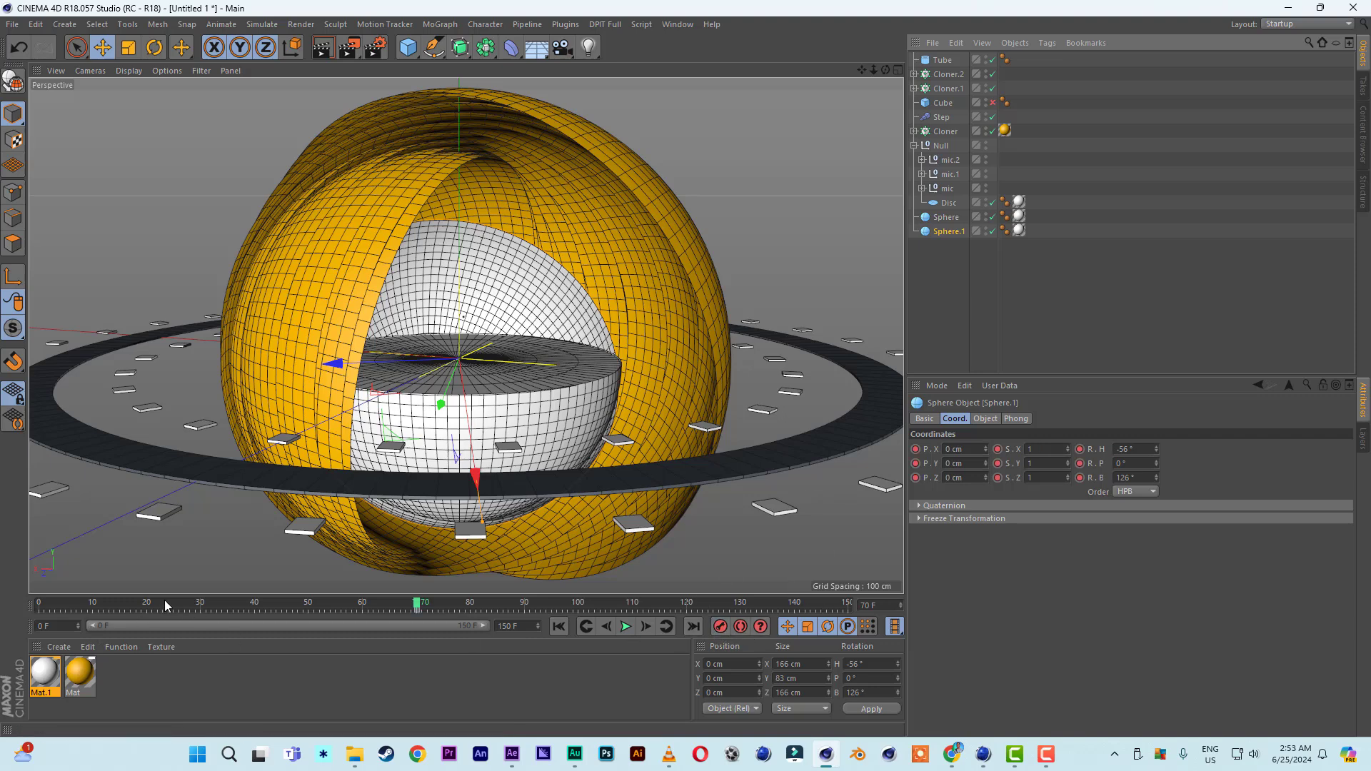
- Set the outer white hemisphere Sphere.1's bank rotation to -43° with a keyframe at frame 33, and play the animation from the start
drag(165, 606, 241, 611)
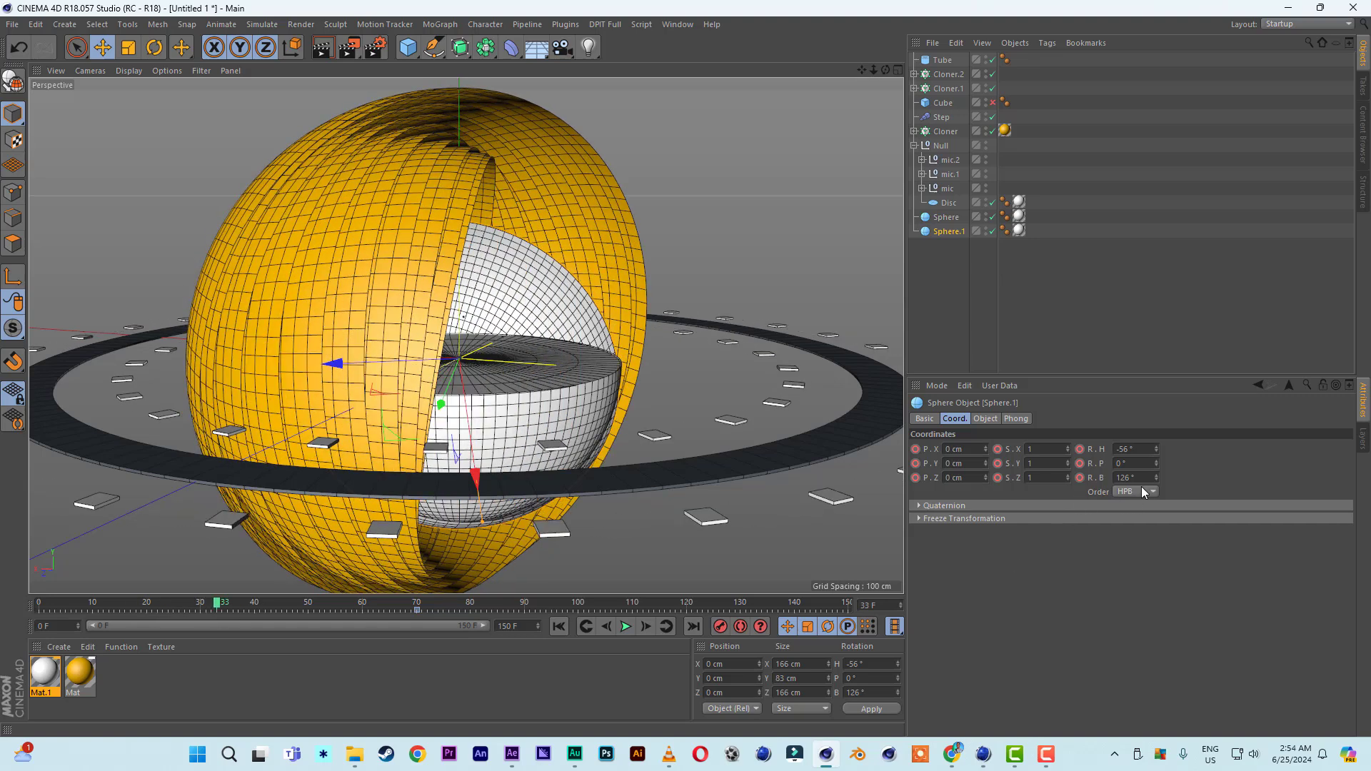
drag(1157, 479, 1157, 487)
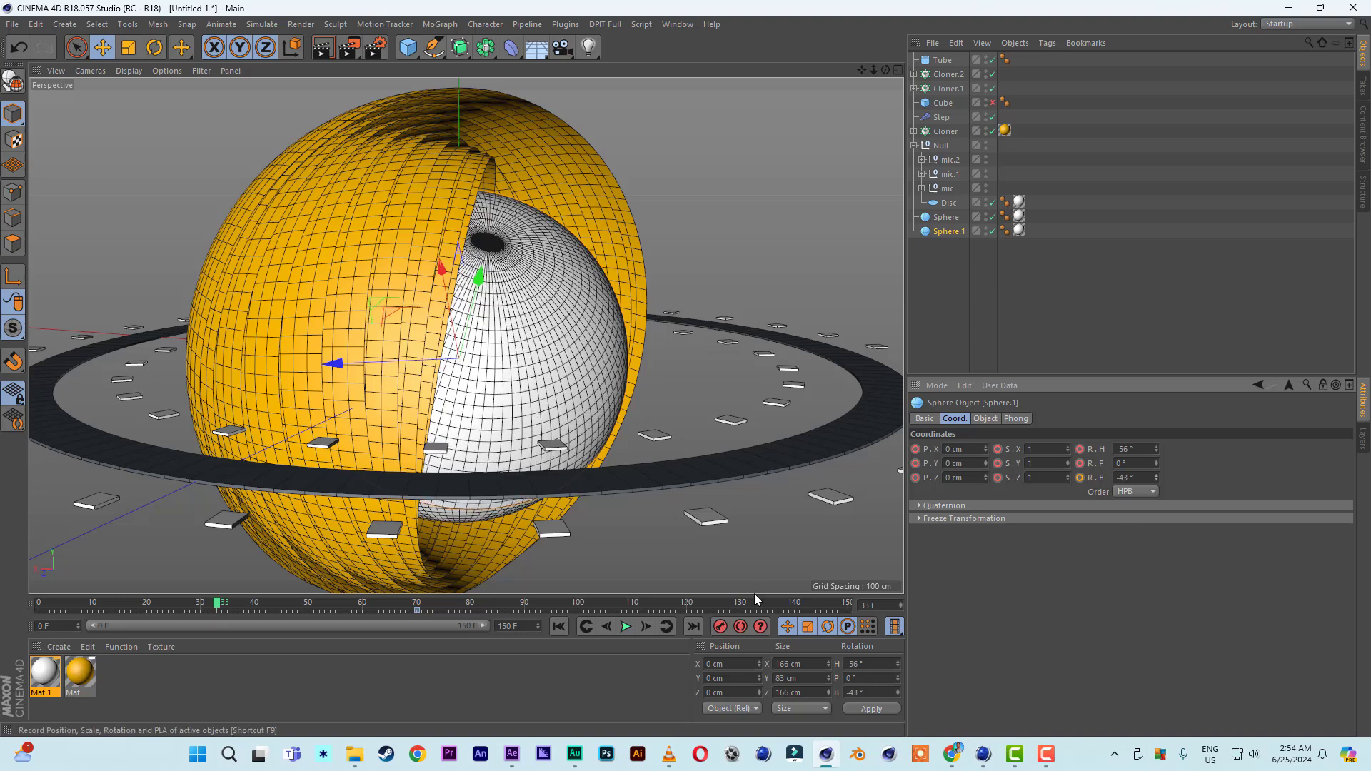
click(720, 626)
click(558, 627)
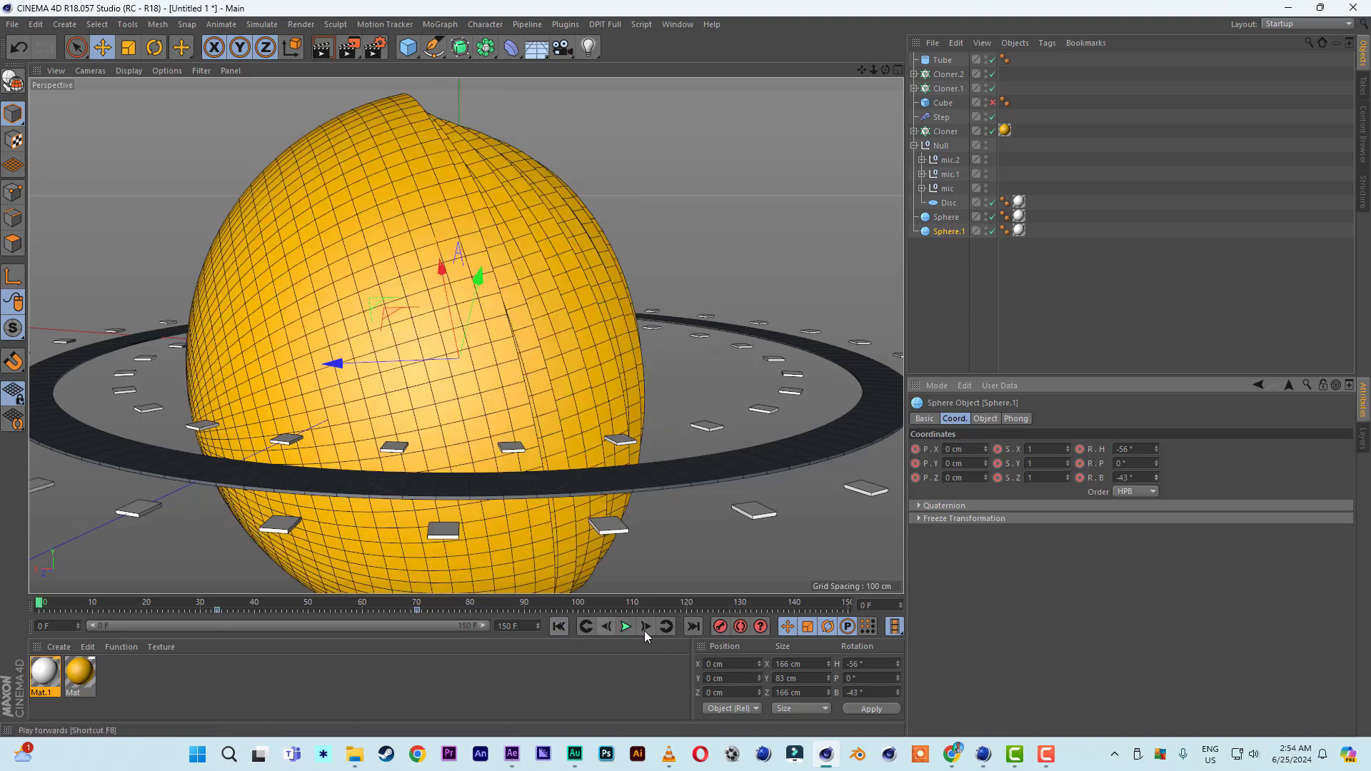
click(625, 627)
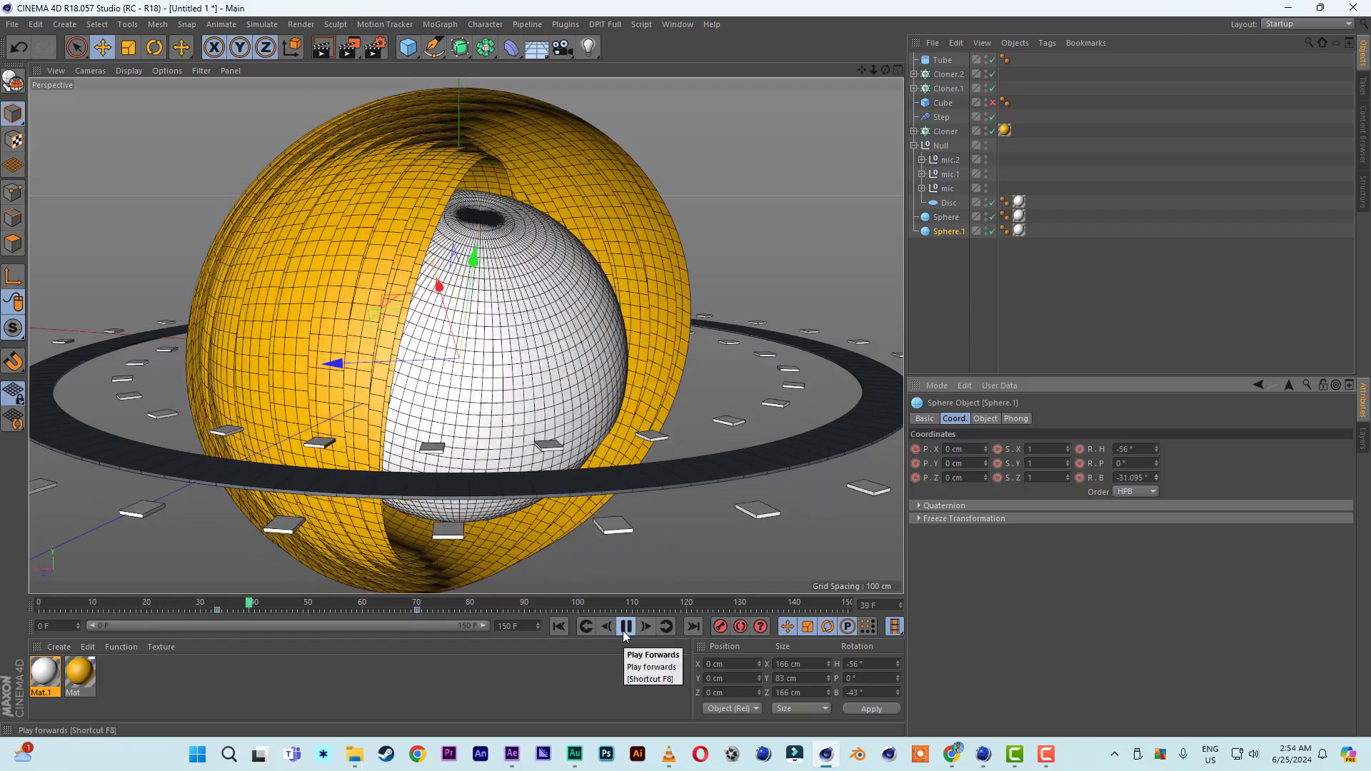
click(625, 627)
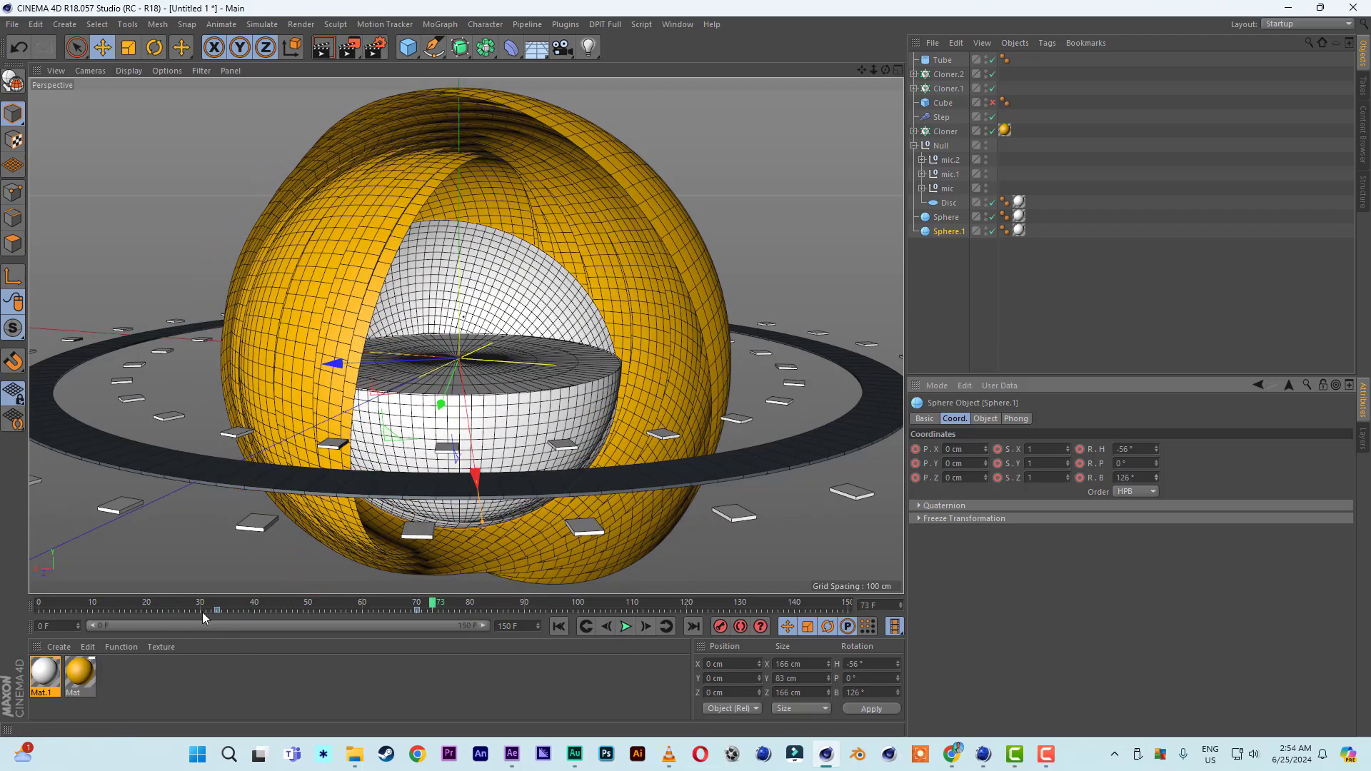
- Retime the Sphere.1 keyframes to frames 10 and 100, and preview the animation from the first frame
drag(217, 612, 161, 612)
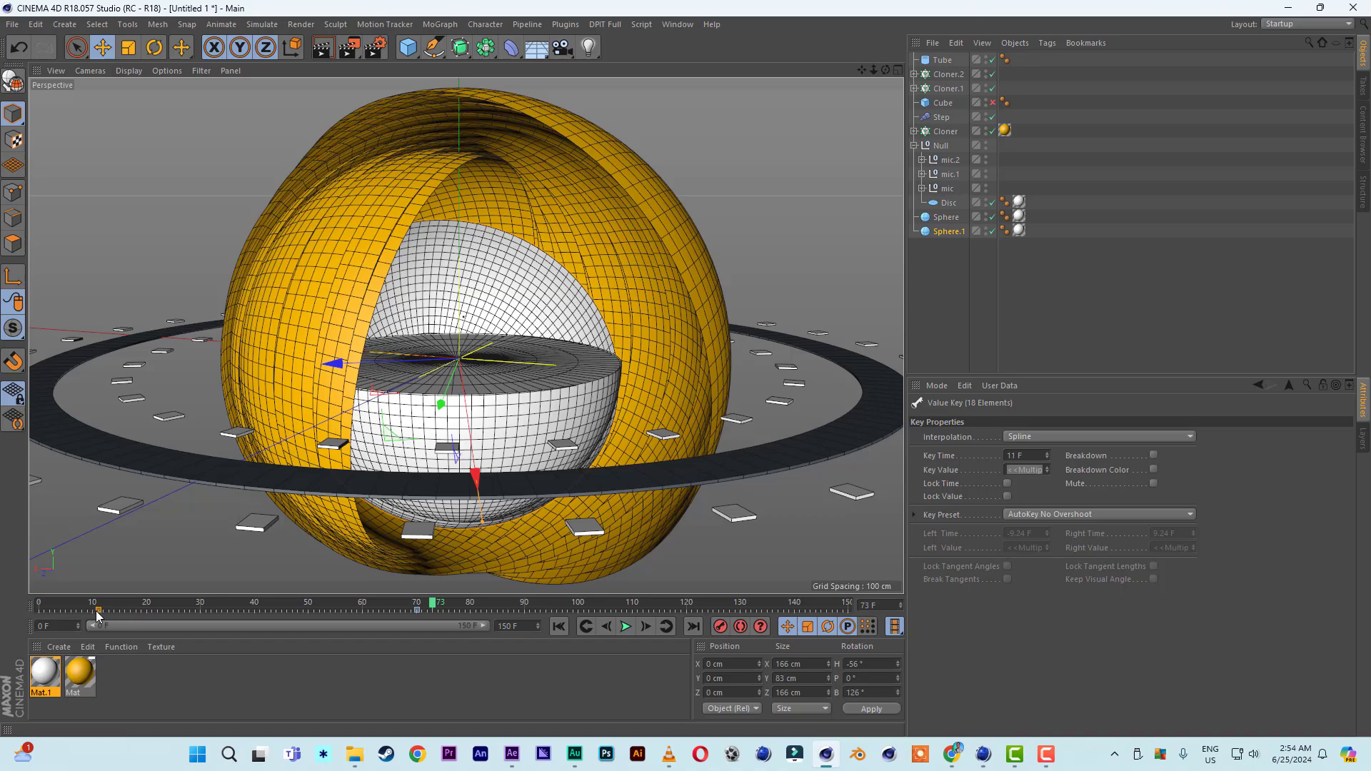
click(560, 626)
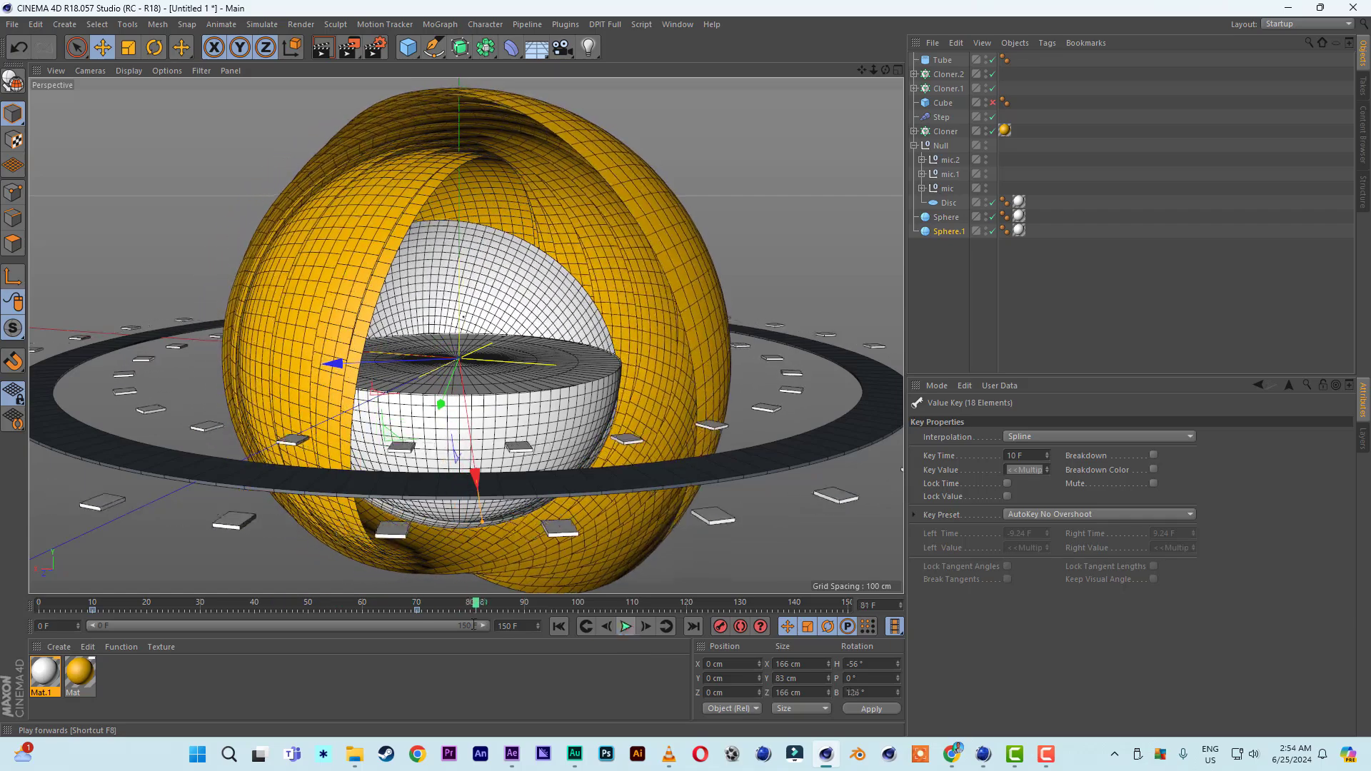
drag(495, 611, 577, 612)
click(559, 626)
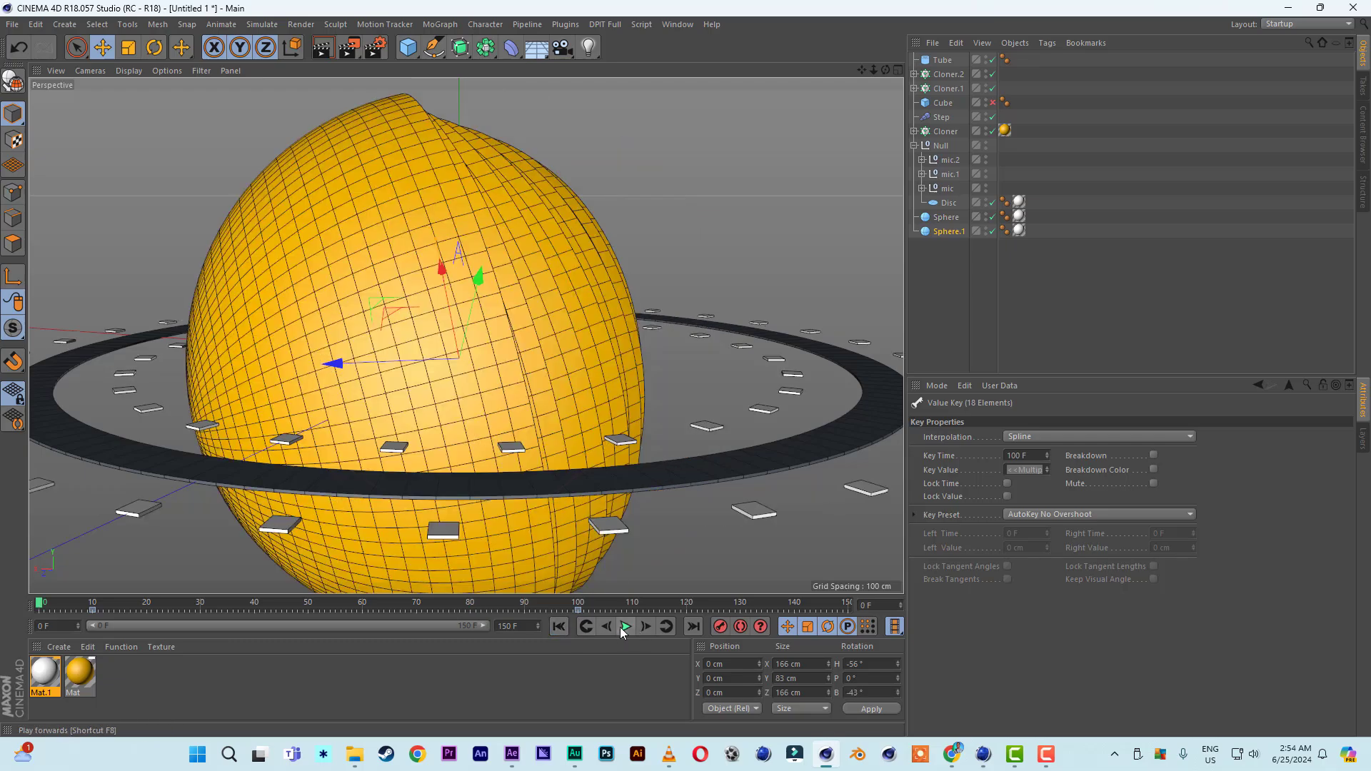
click(625, 626)
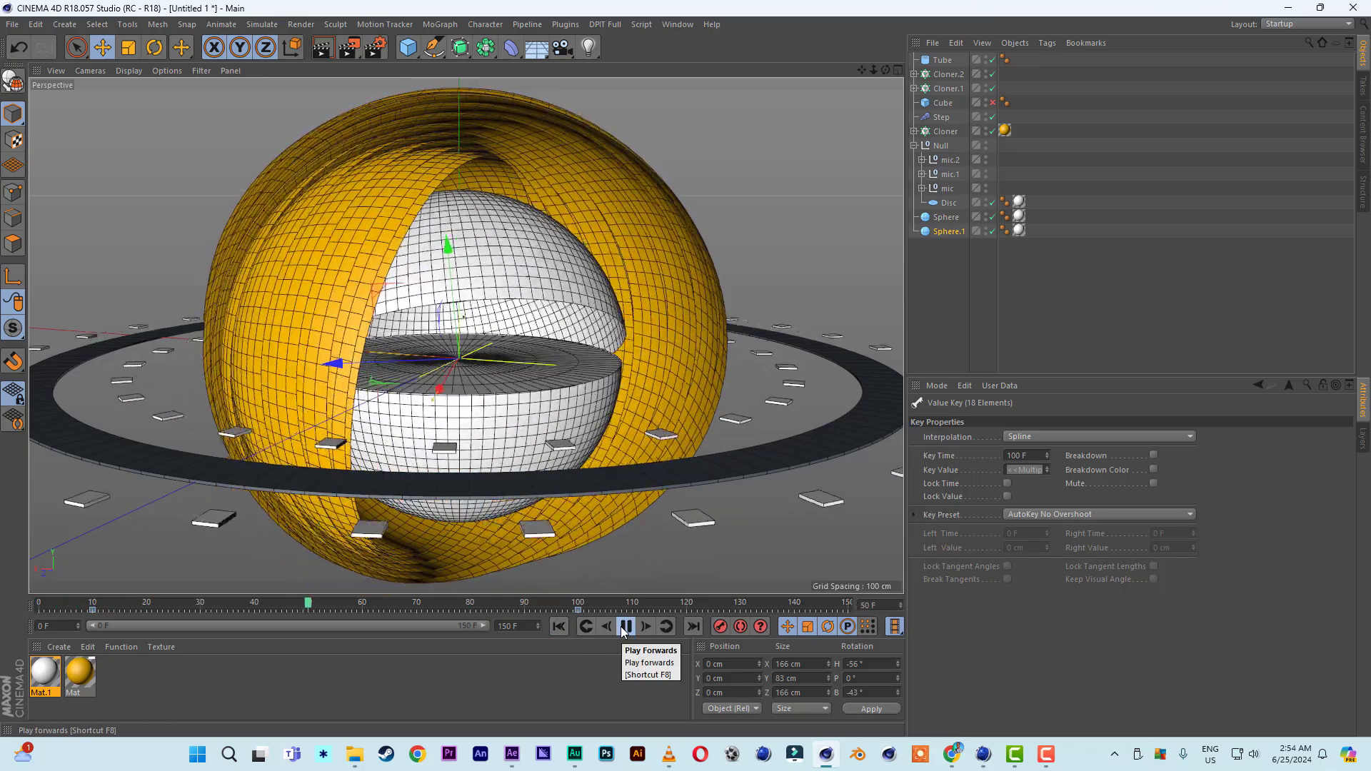
click(621, 628)
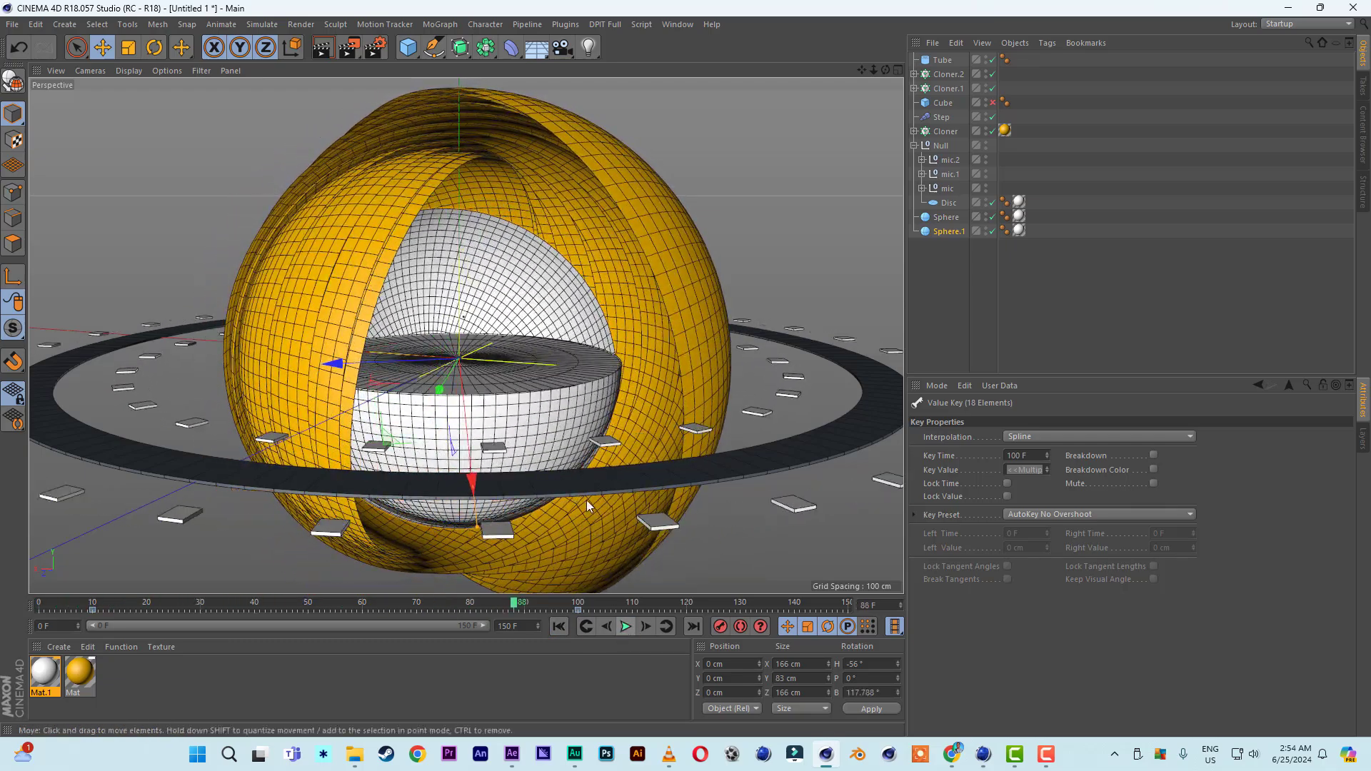
- Record a coordinate keyframe at frame 40 for the Null that groups the microphones and disc
click(942, 147)
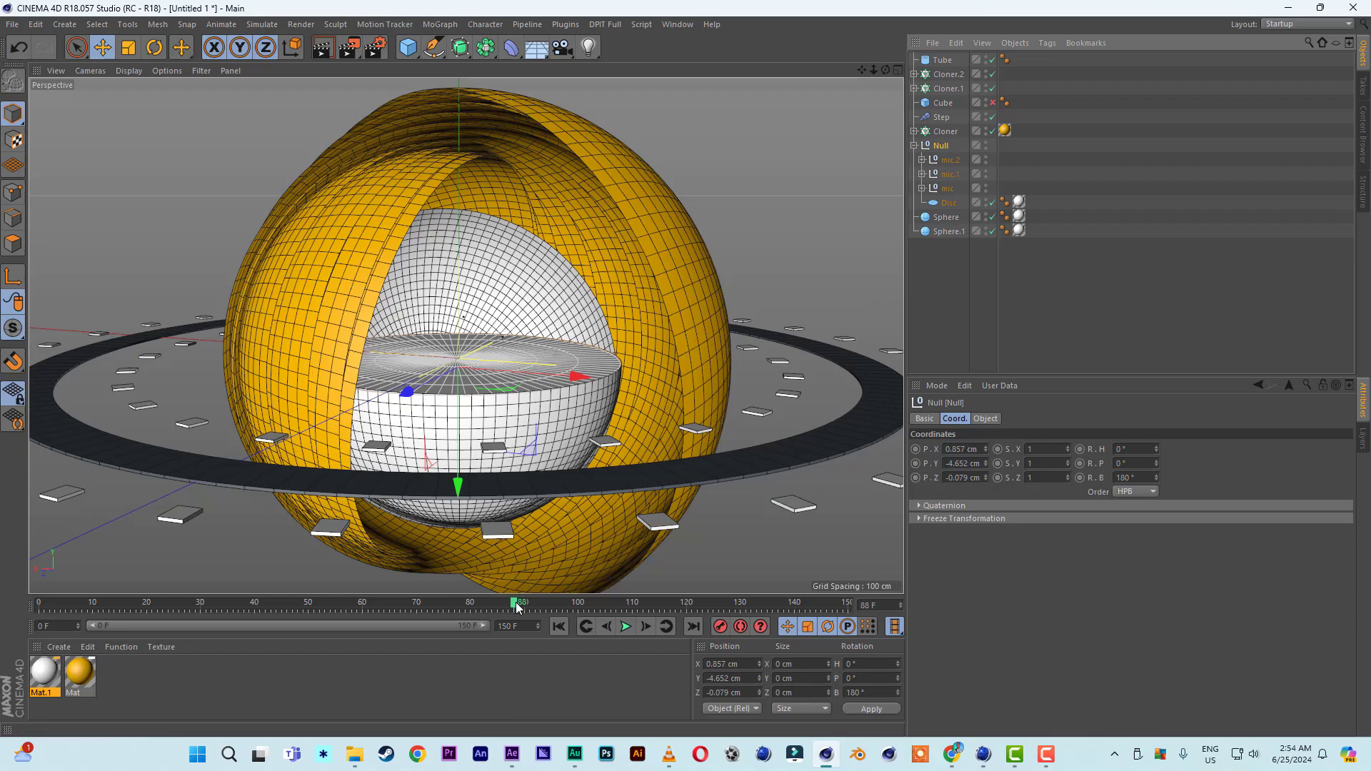
drag(514, 603, 258, 609)
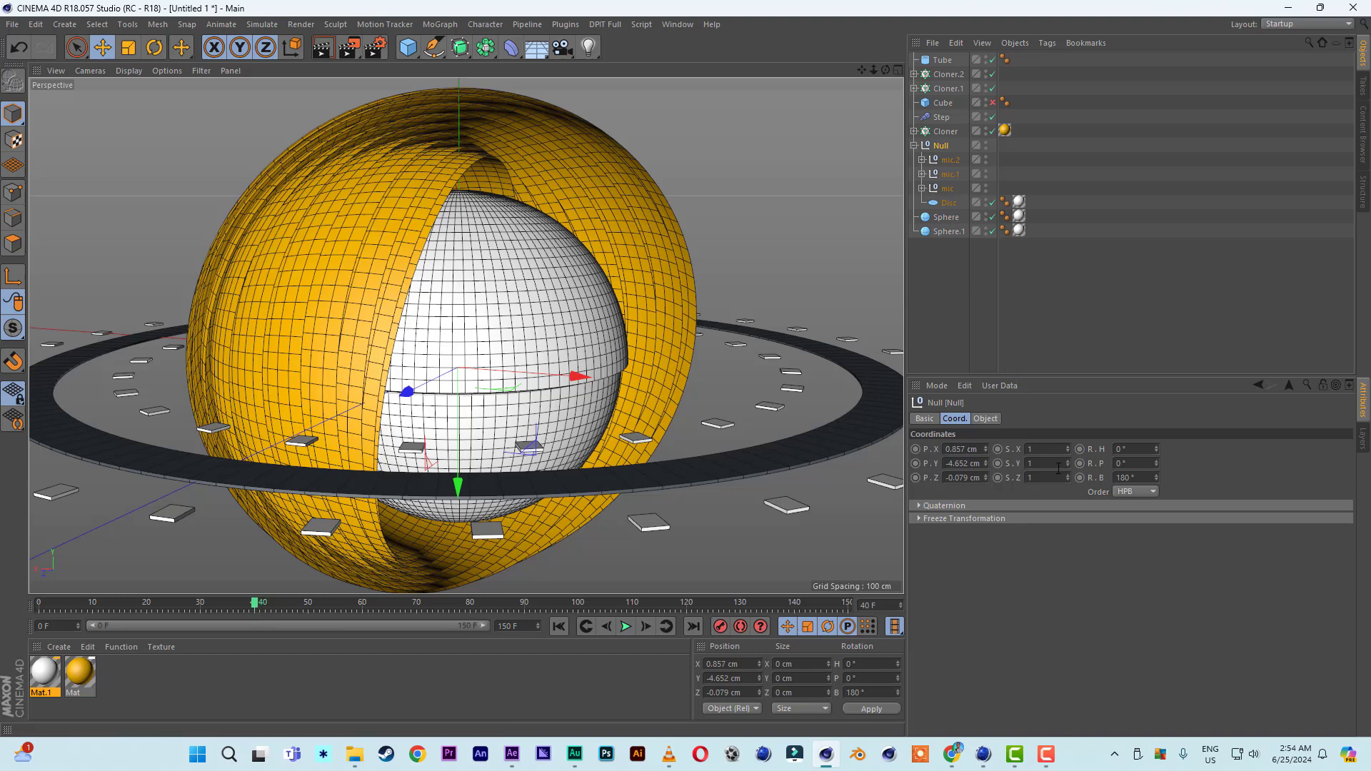
click(719, 628)
- Set the microphone Null's bank rotation to 0° with a keyframe at frame 110, and play the animation from the start
drag(257, 607, 634, 621)
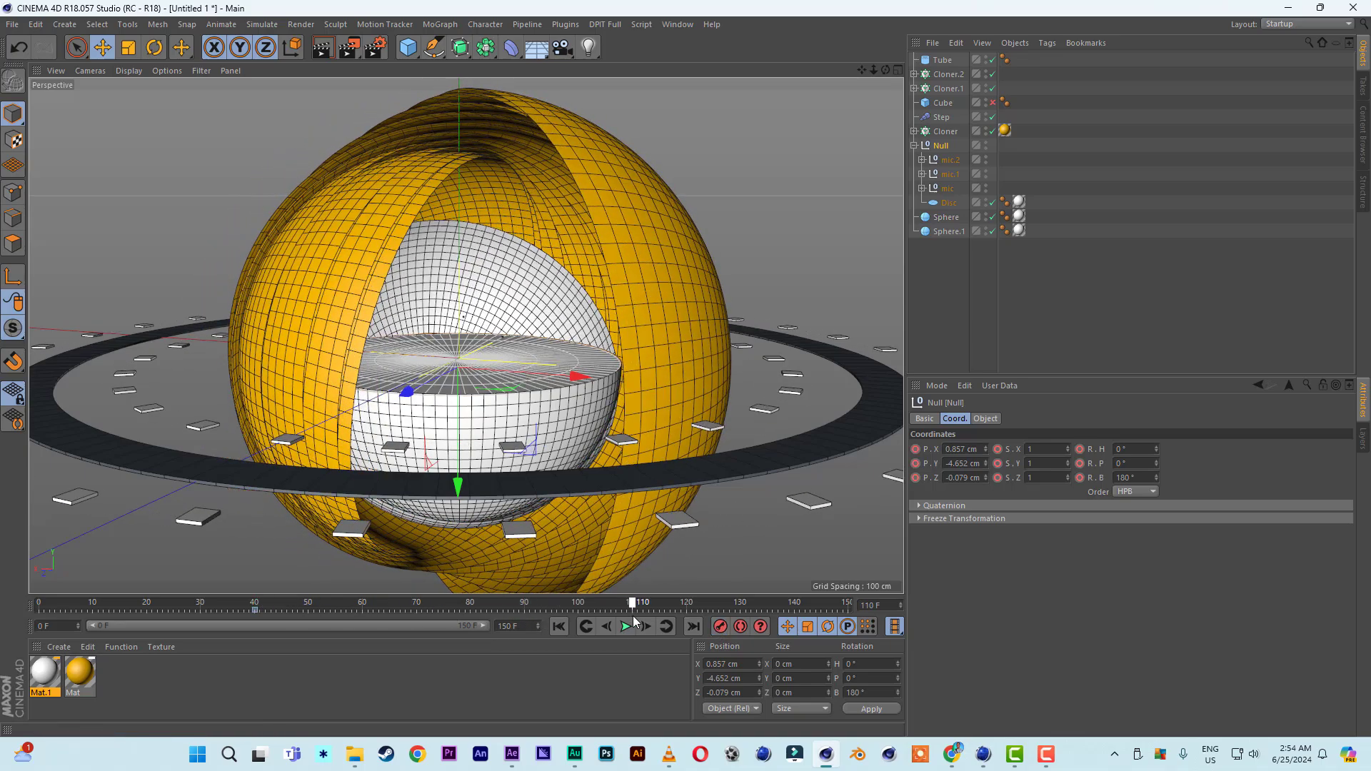
drag(1153, 477, 1036, 476)
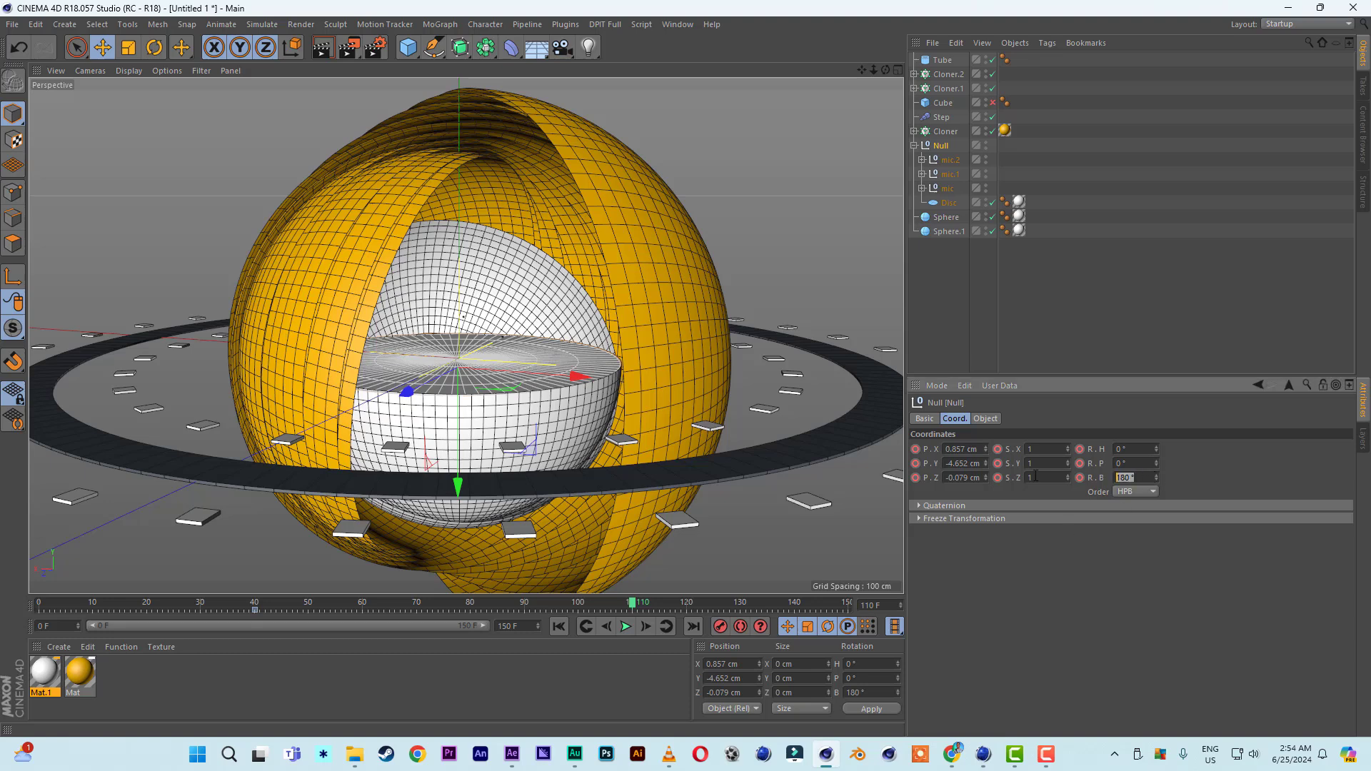
text(0)
key(Return)
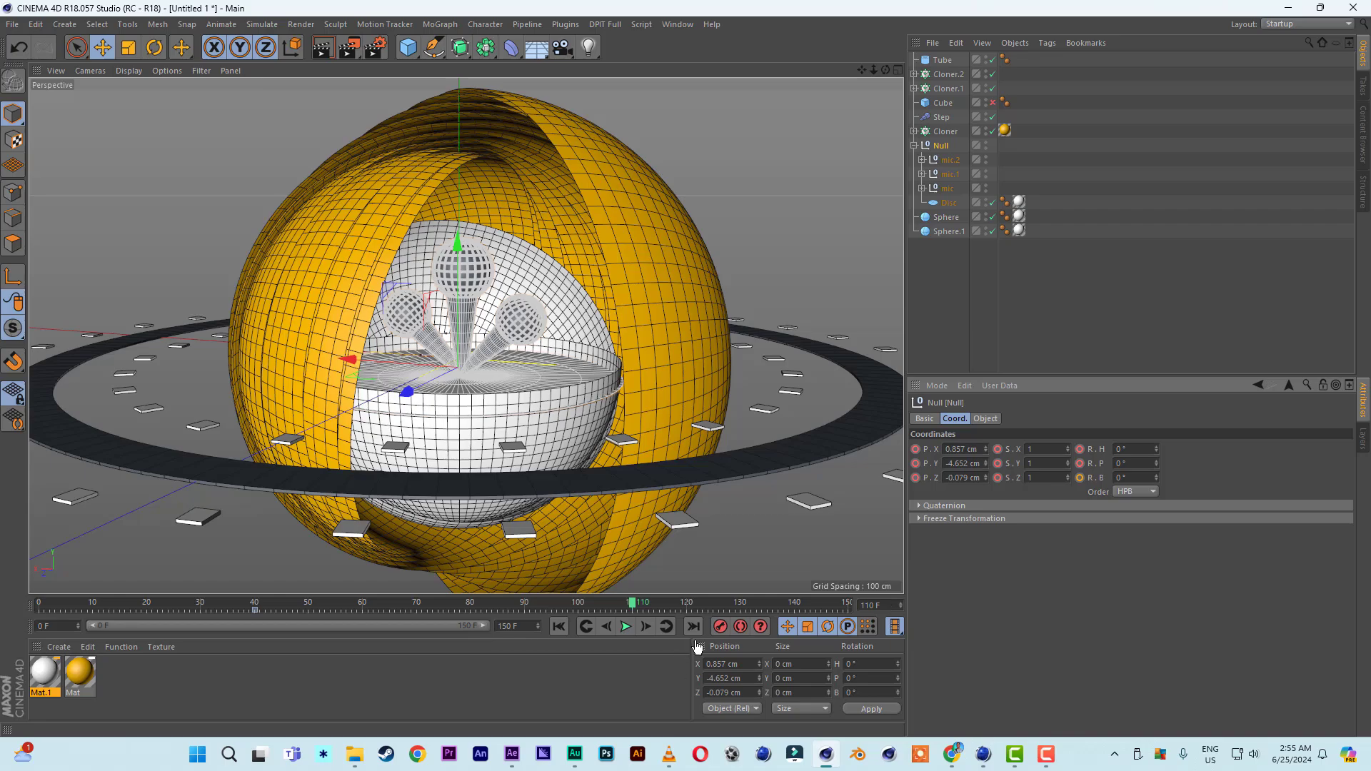
click(559, 626)
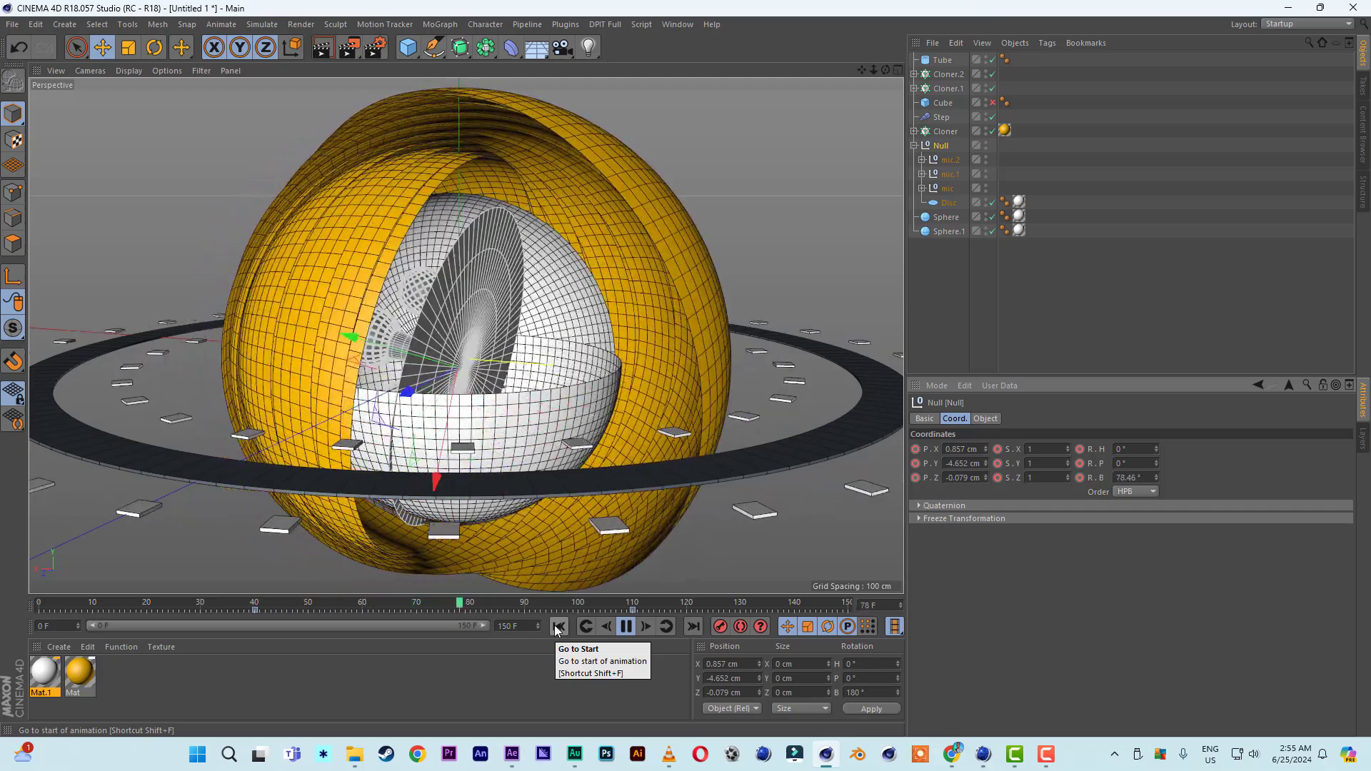
click(626, 626)
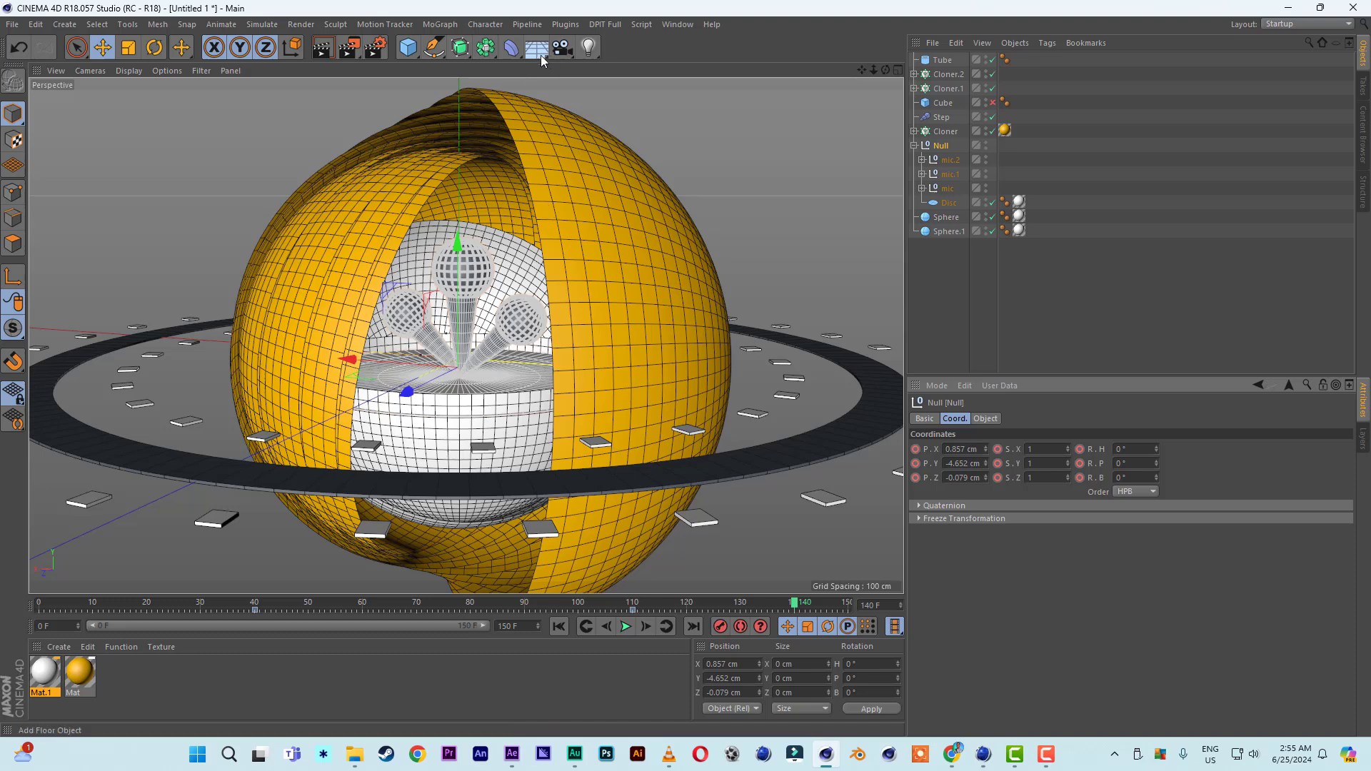
- Add a camera from the current view, look through it, and record its coordinate keyframe at frame 139
click(562, 48)
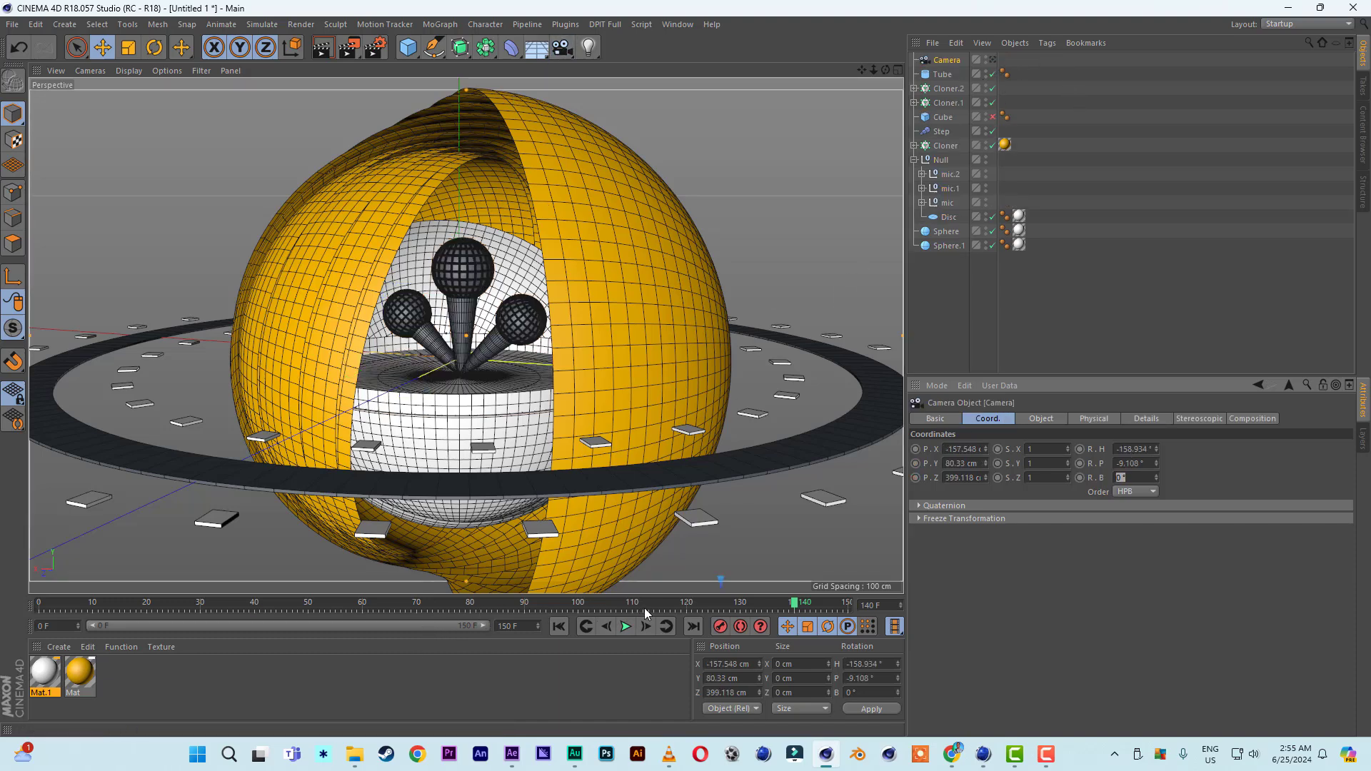
click(792, 607)
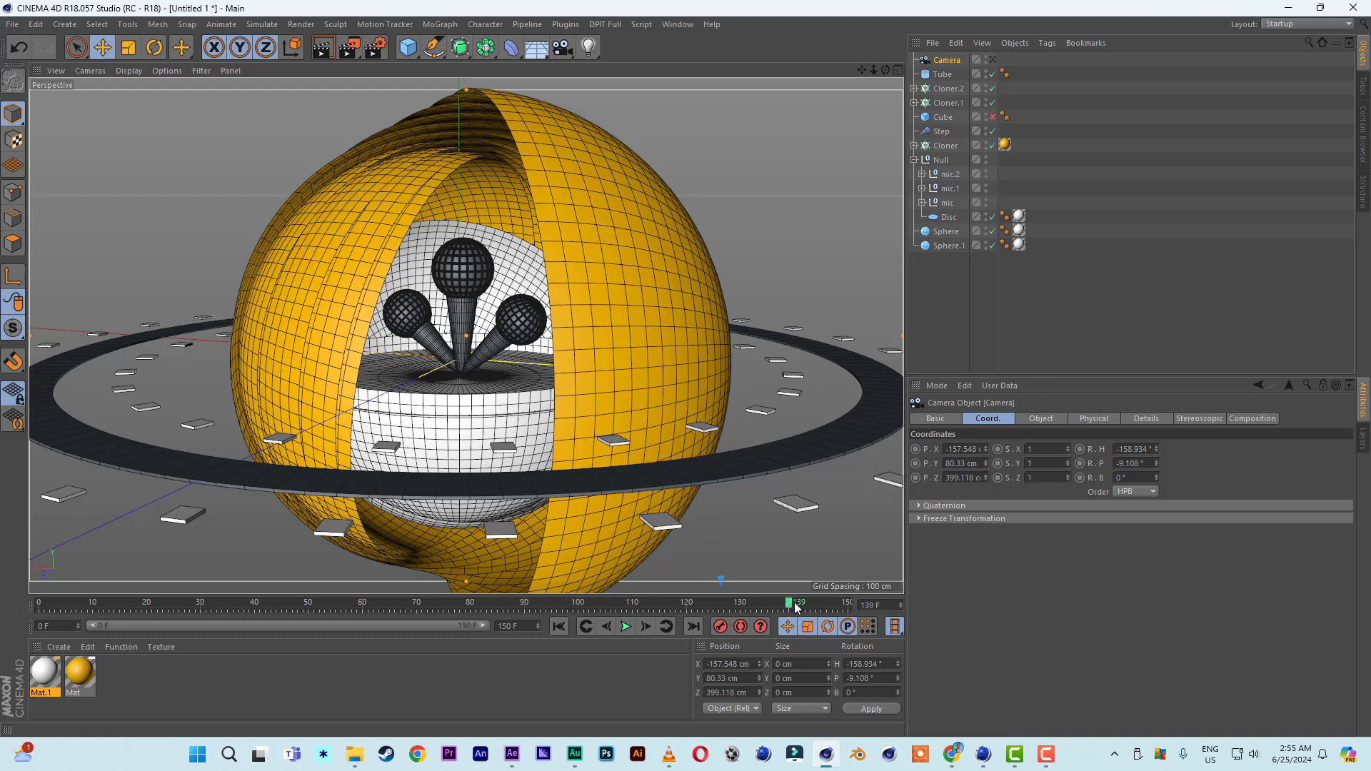
click(993, 60)
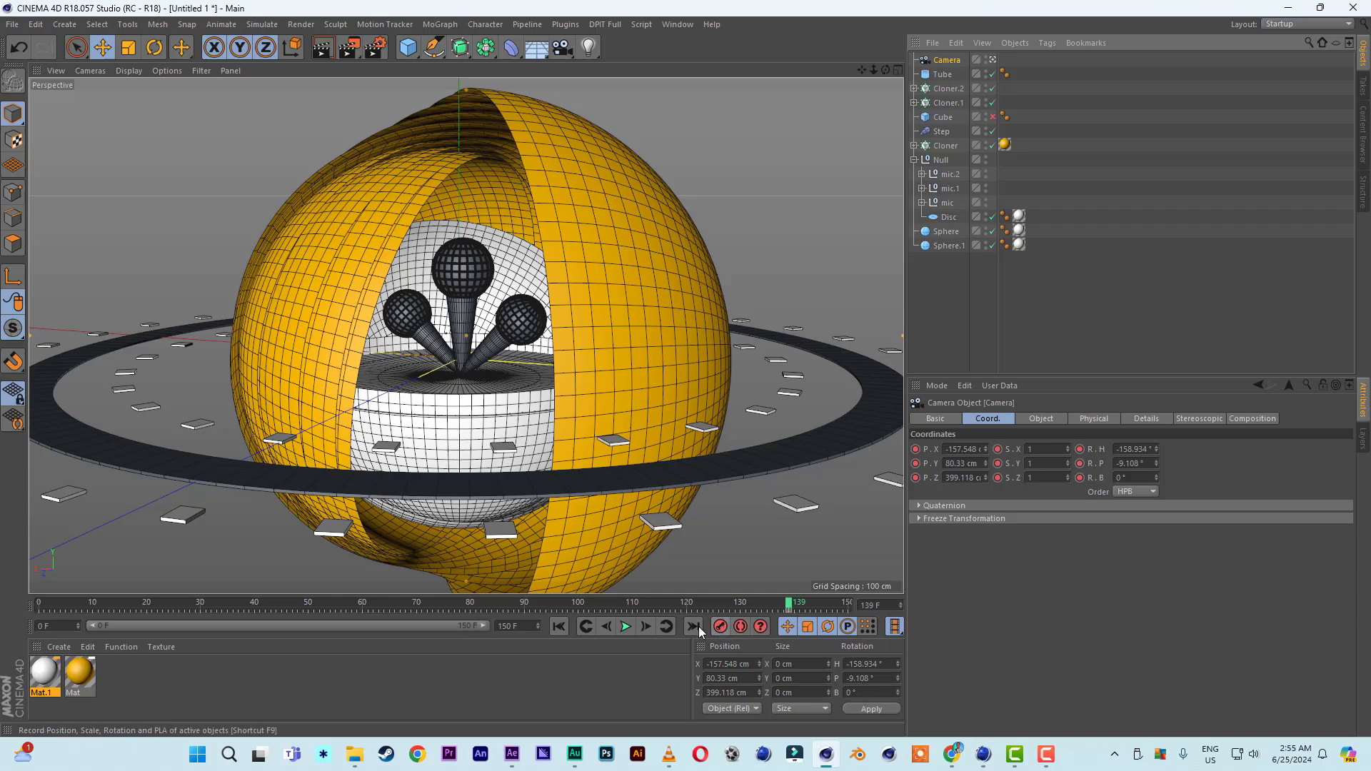
- Dolly the camera back to about X -595, Y 276, Z 1536 cm with a keyframe at frame 0, and play the animation
click(784, 606)
drag(784, 606, 25, 615)
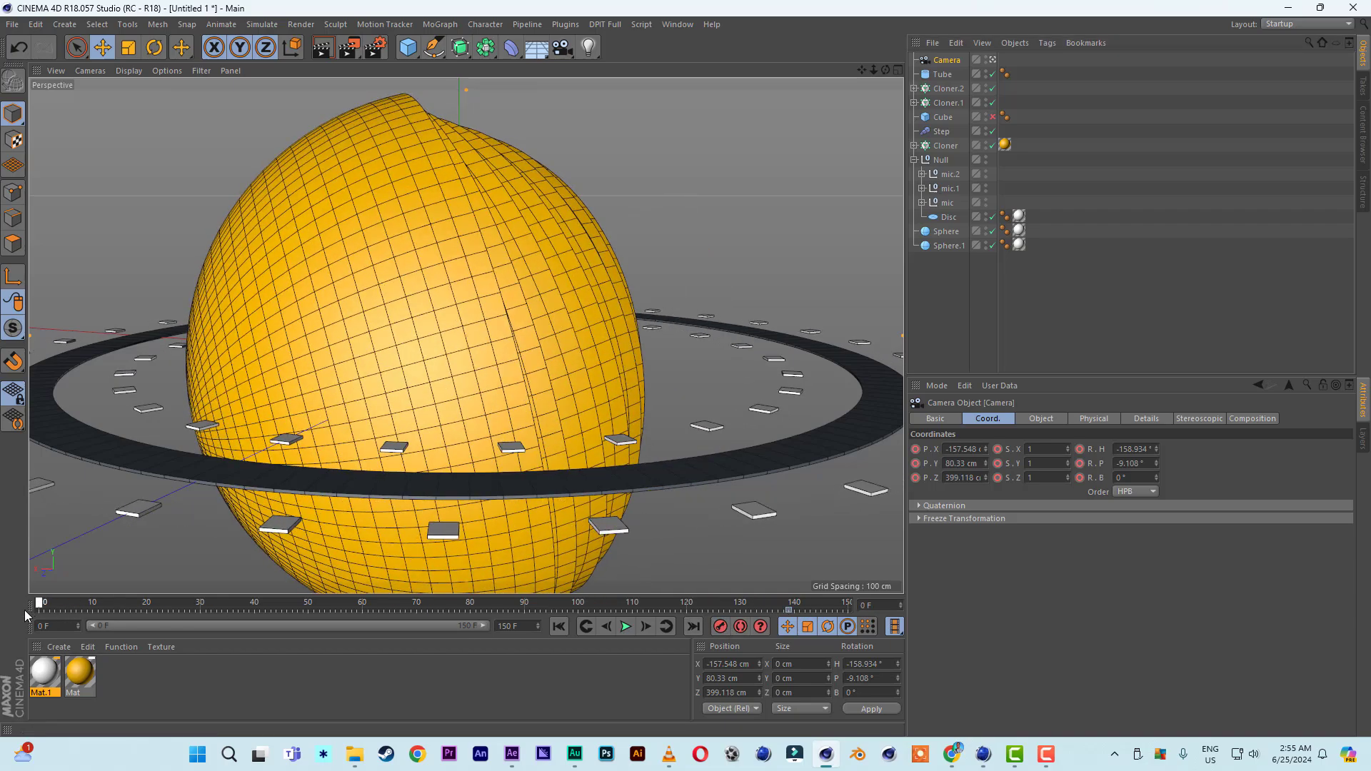
mouse_move(873, 70)
mouse_down()
mouse_move(785, 76)
mouse_move(867, 84)
mouse_up()
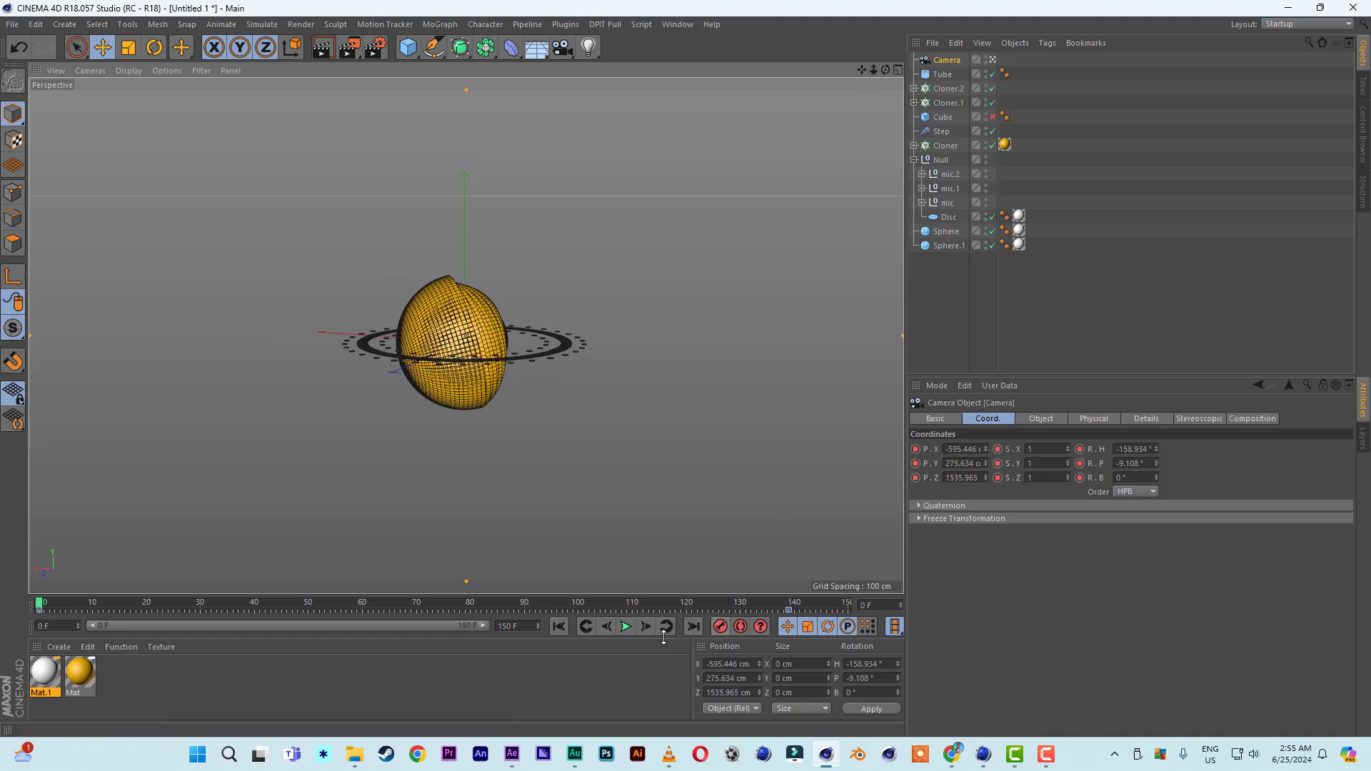
click(625, 627)
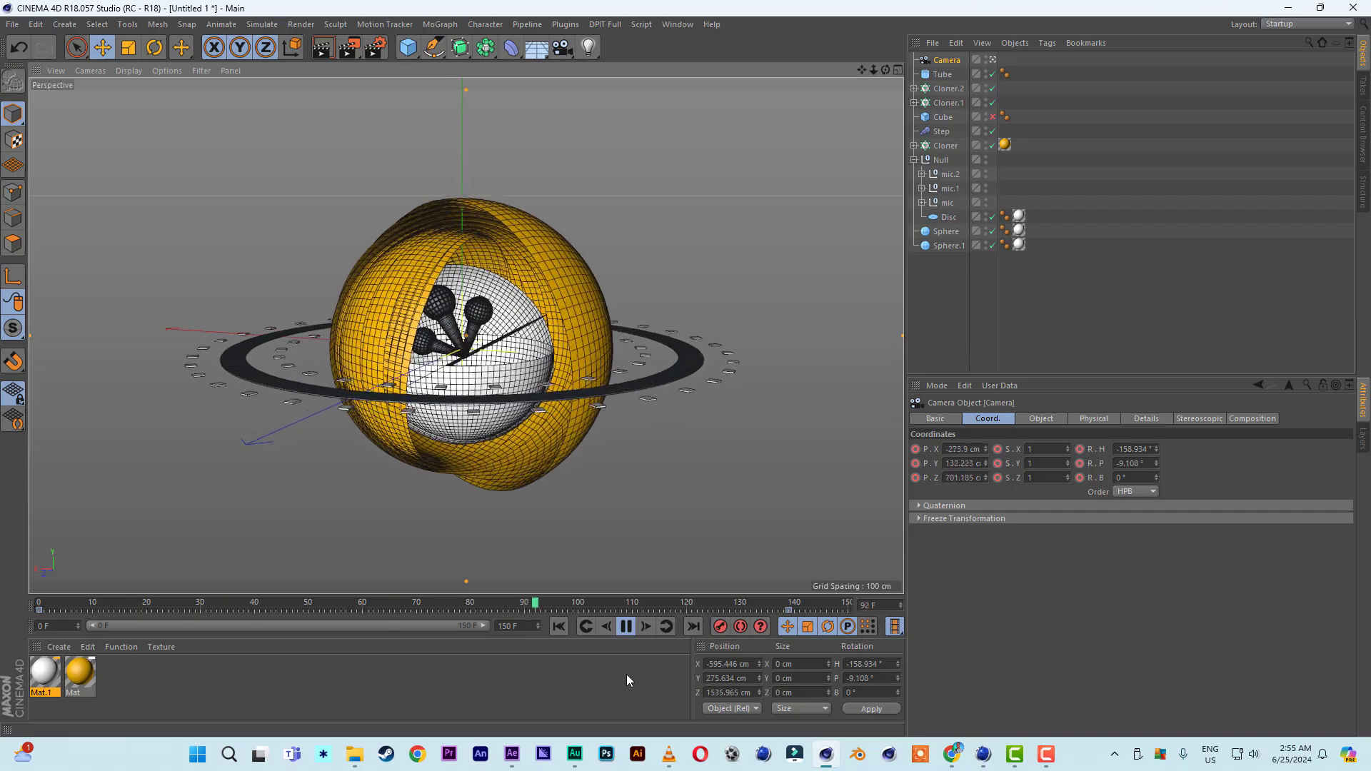
click(626, 626)
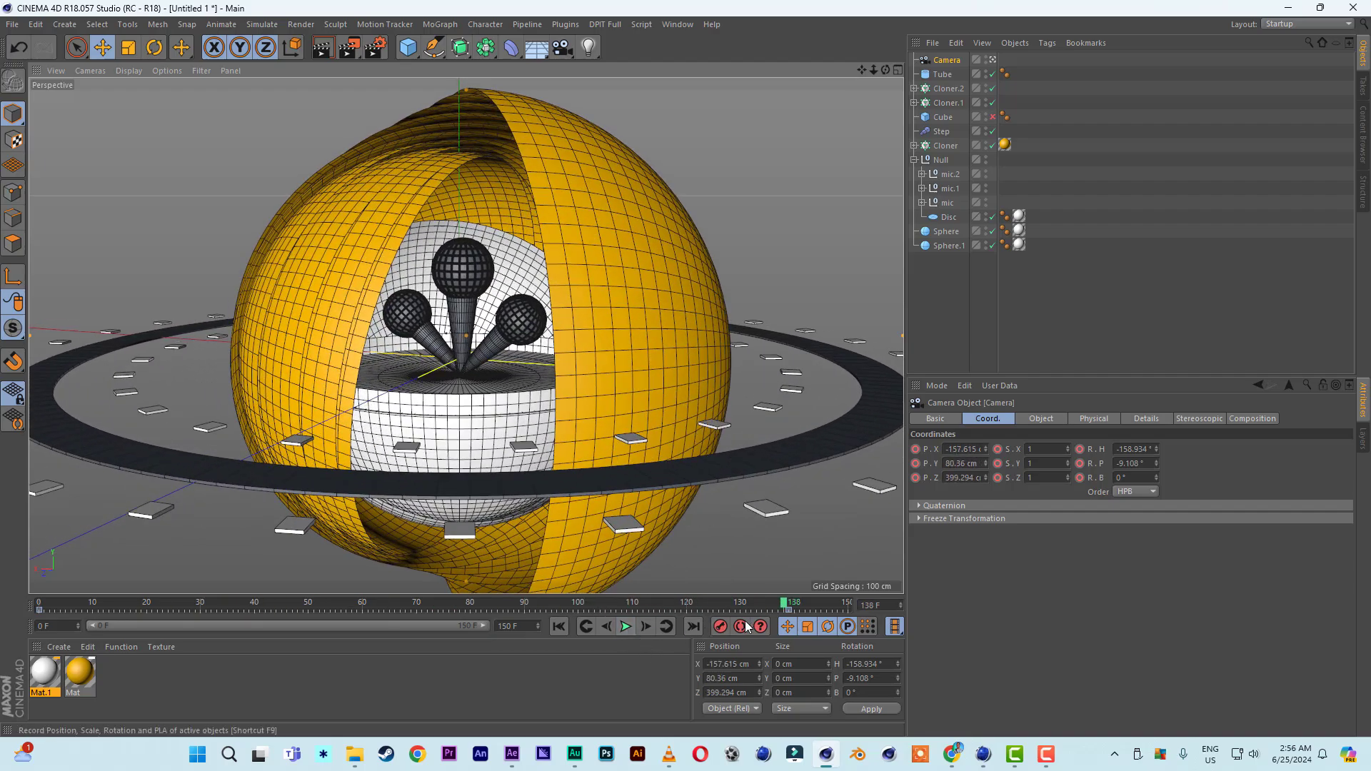
- Move the camera's end keyframe to frame 100 and preview the animation from the first frame
click(686, 611)
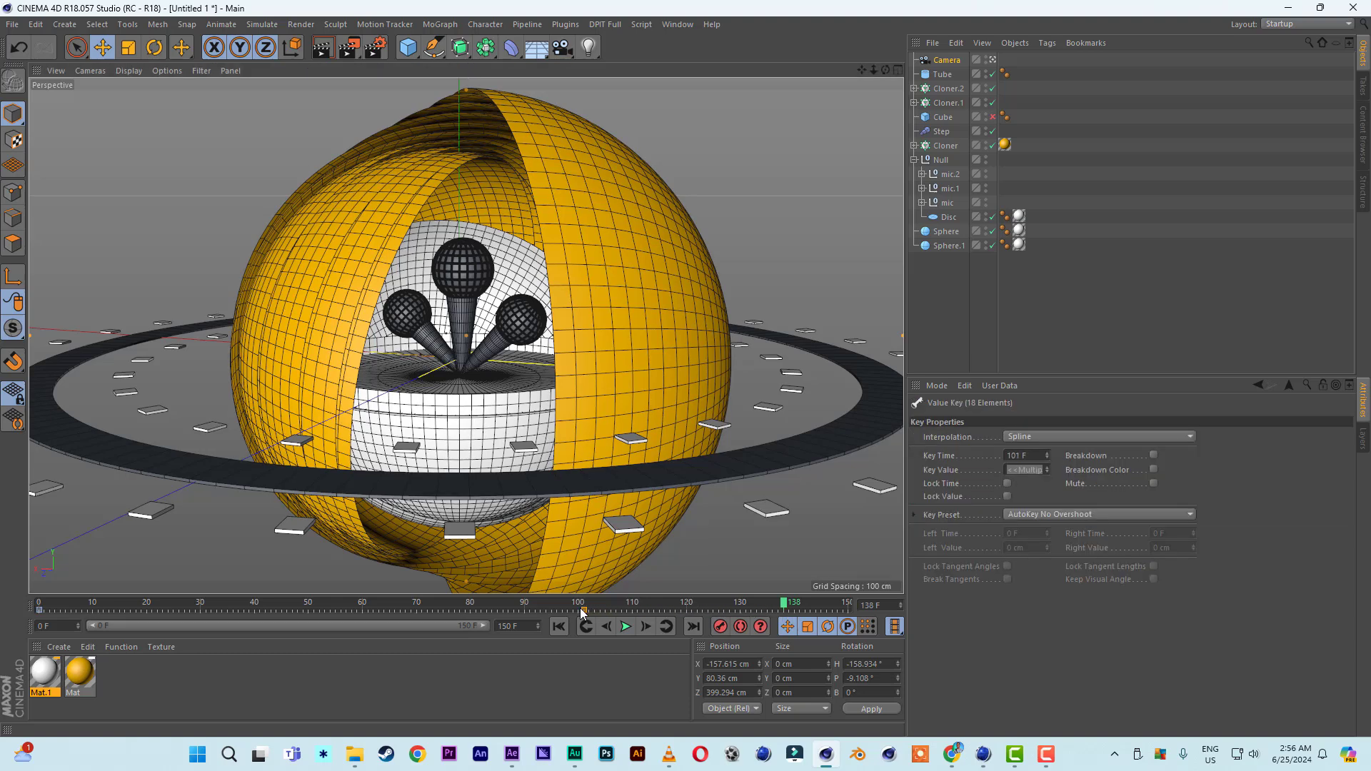
click(559, 627)
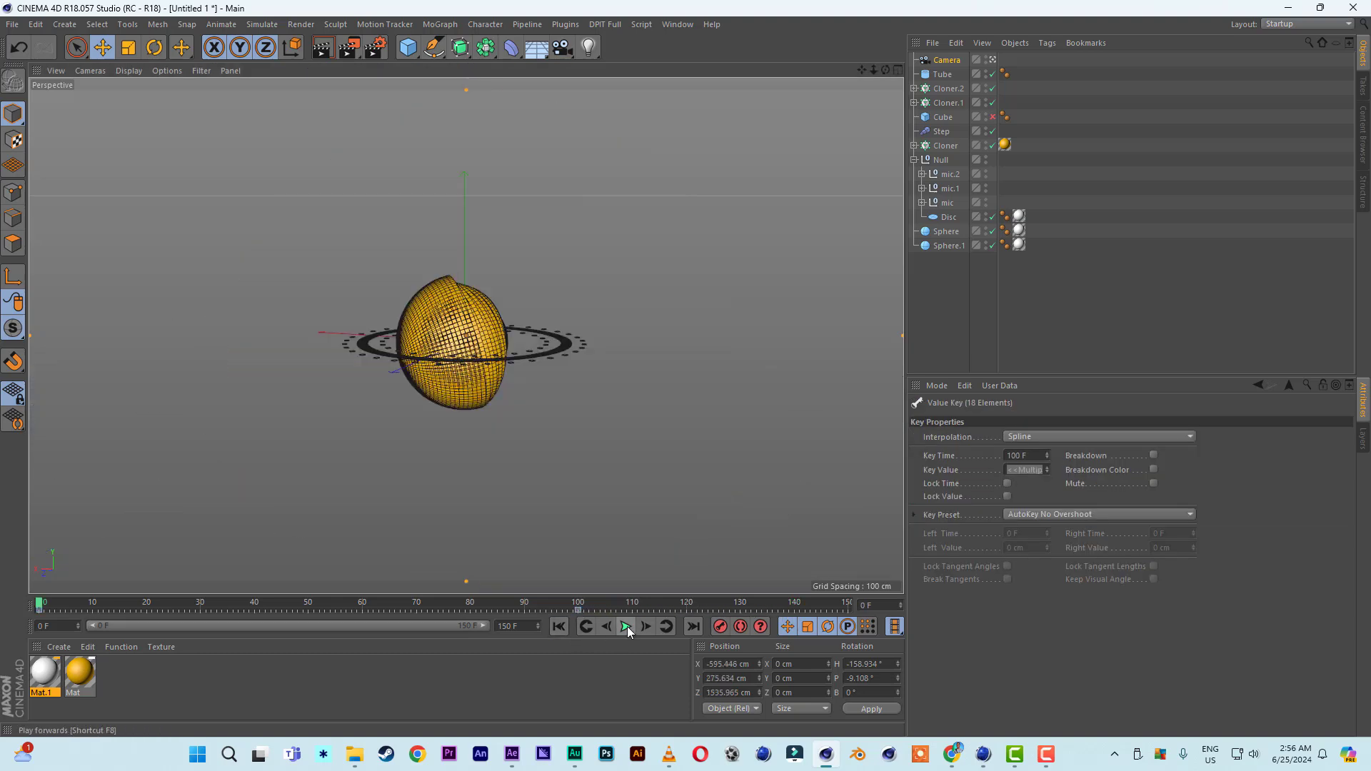
click(626, 626)
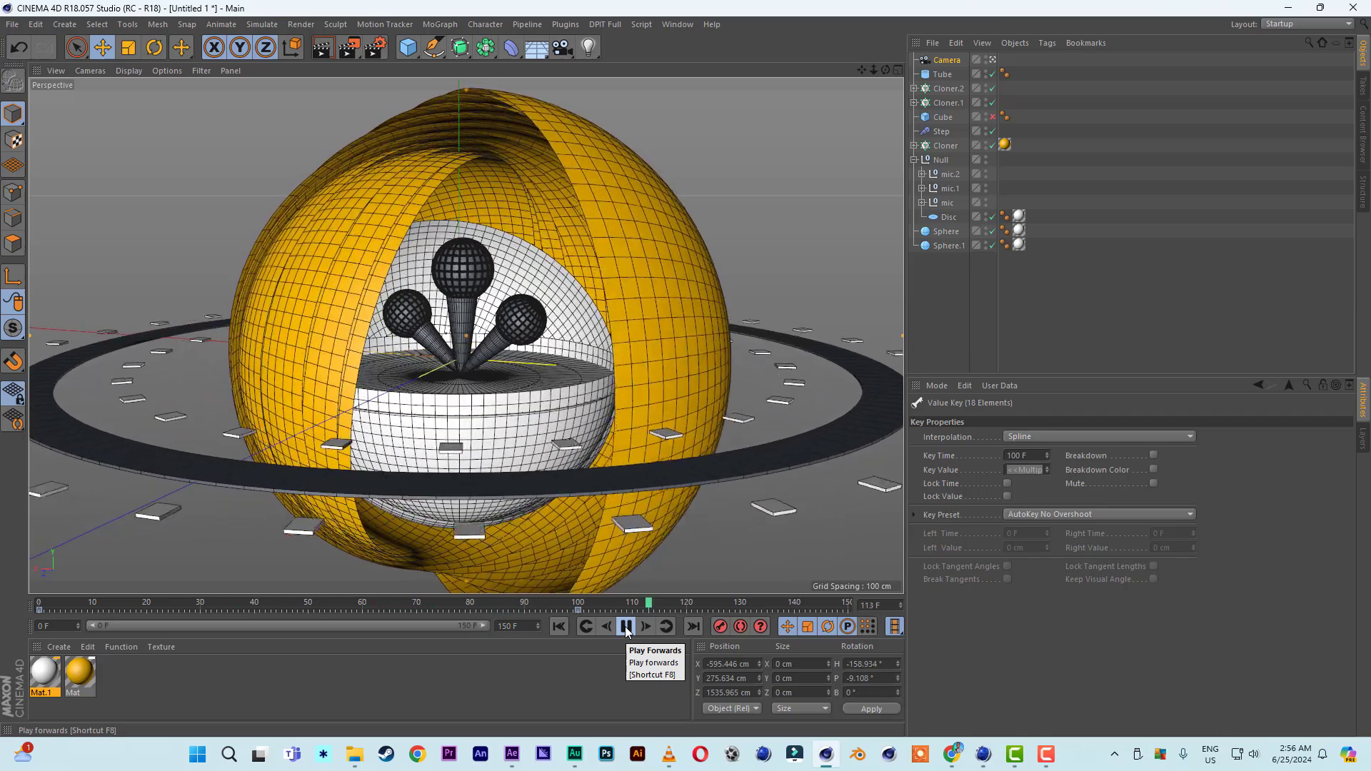
click(626, 626)
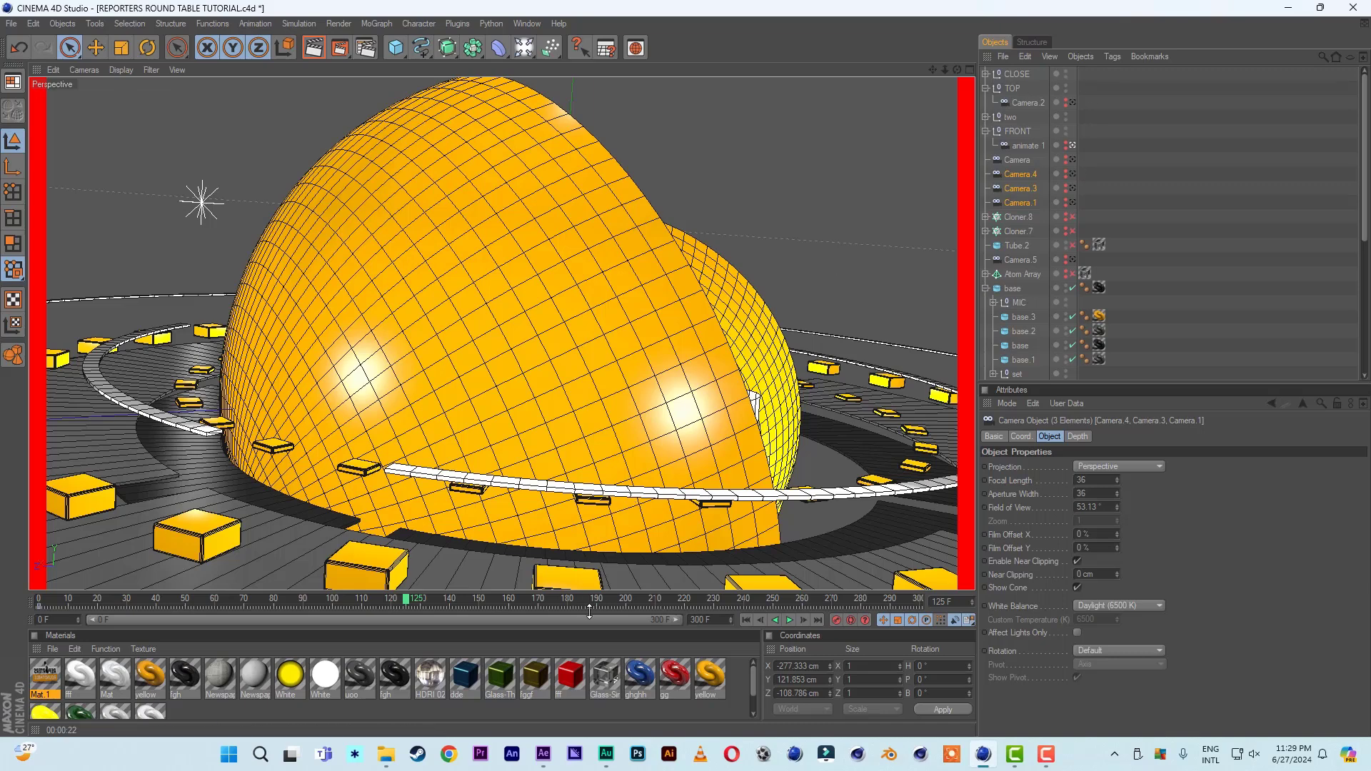
- Preview the REPORTERS ROUND TABLE TUTORIAL.c4d animation from the first frame through the animate 1 camera under FRONT
click(744, 619)
click(789, 621)
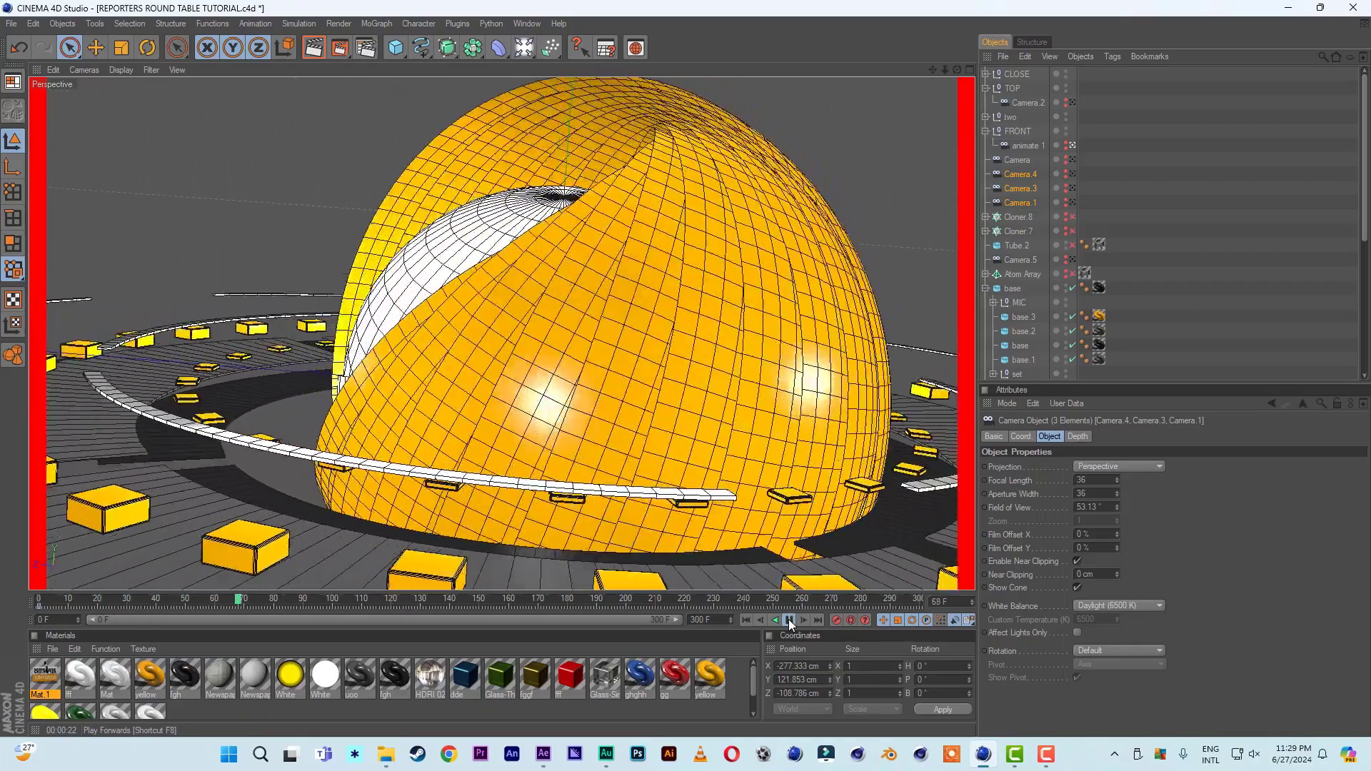
click(789, 621)
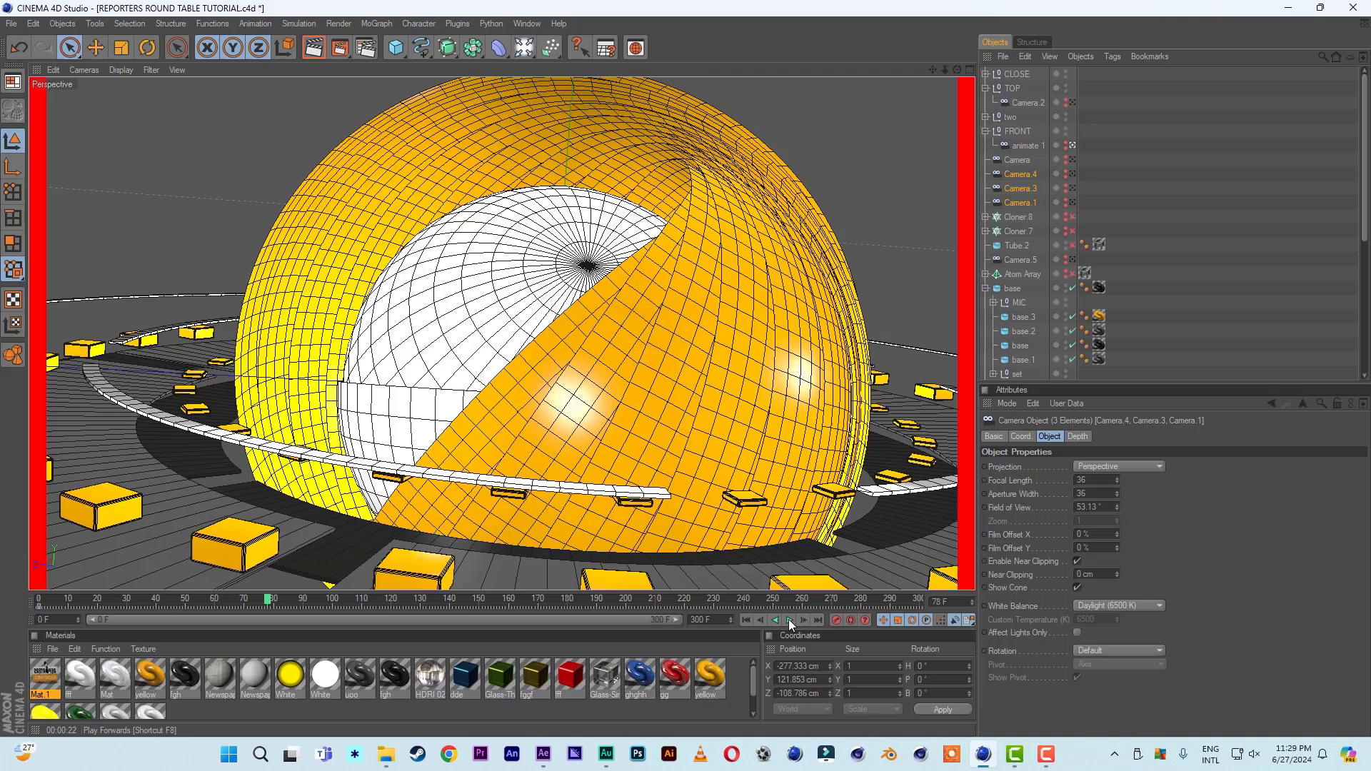
- Look through Camera.2 under the TOP null and play the animation from the first frame
click(1073, 102)
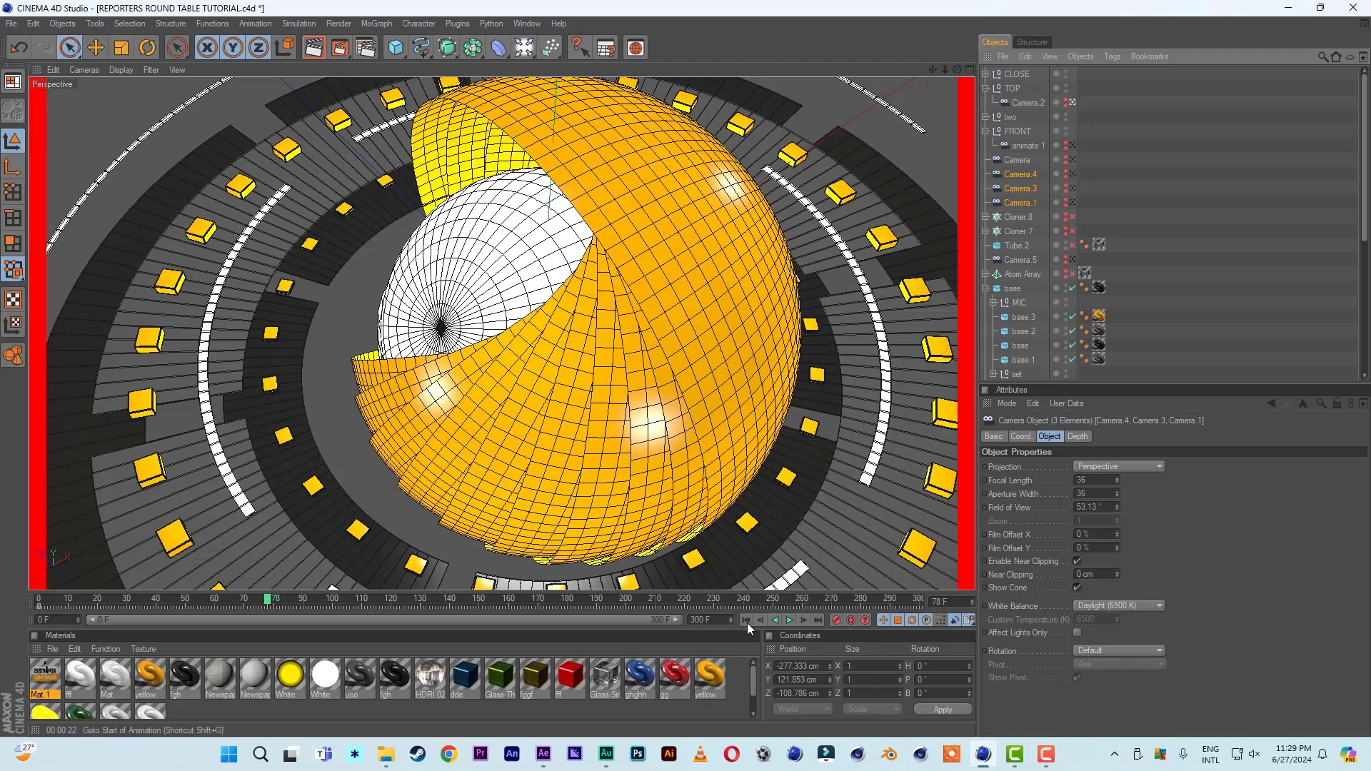
click(790, 620)
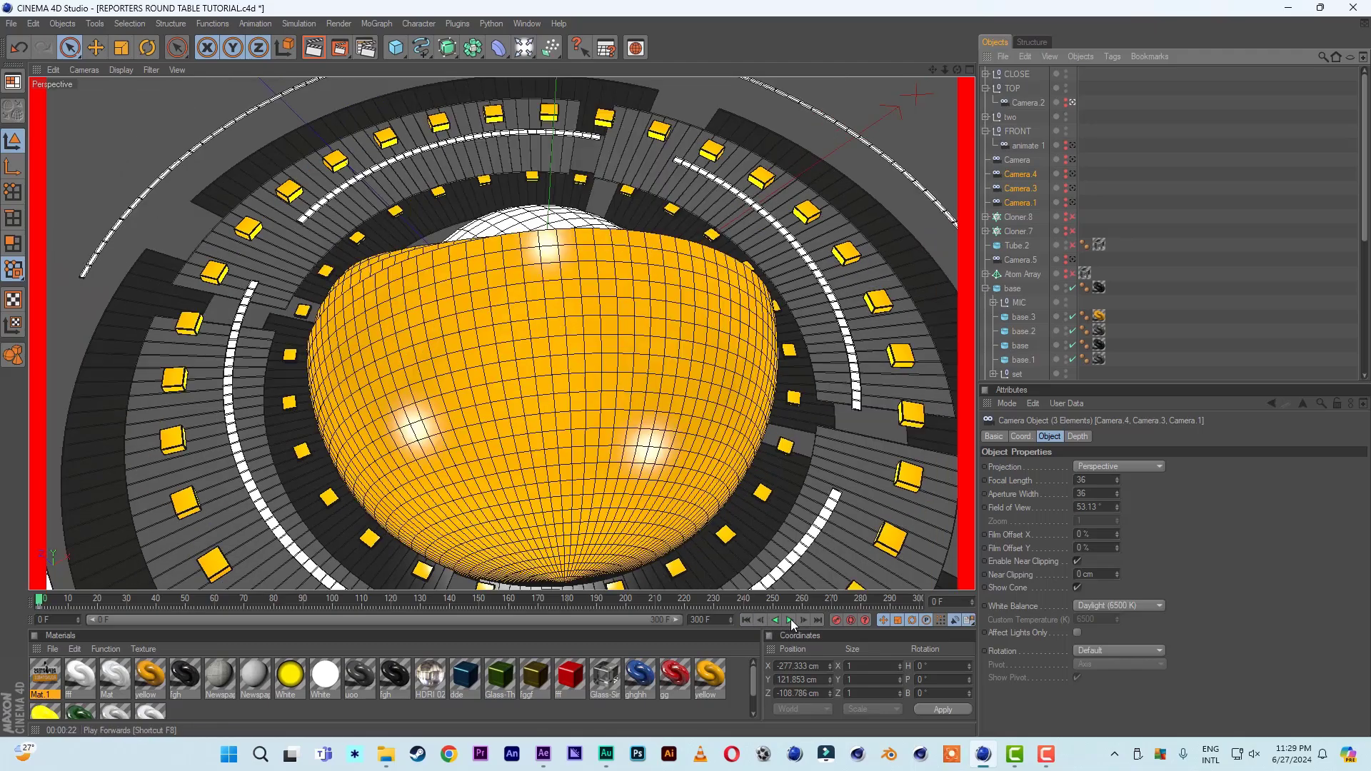
click(790, 621)
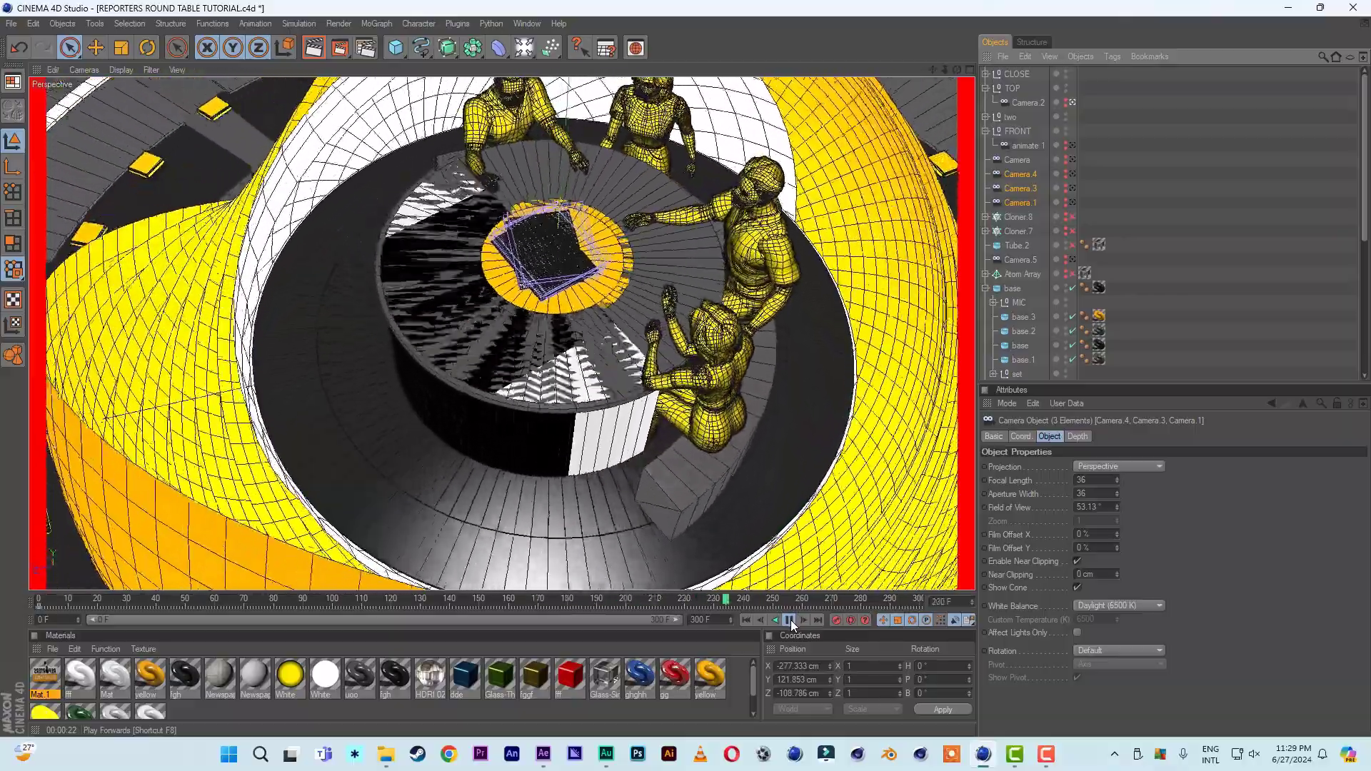
click(790, 621)
- Look through Camera.2 under the CLOSE null and play the animation from the first frame
click(986, 74)
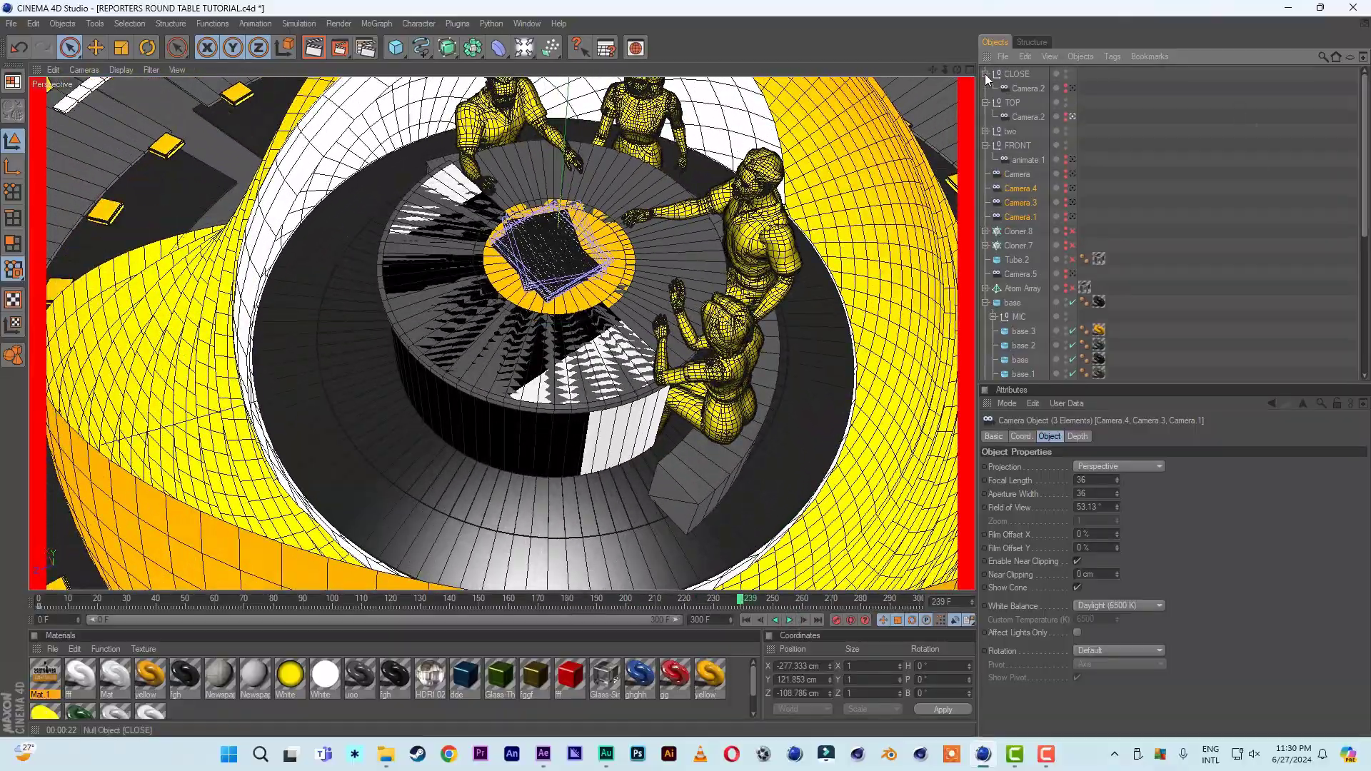
click(1072, 88)
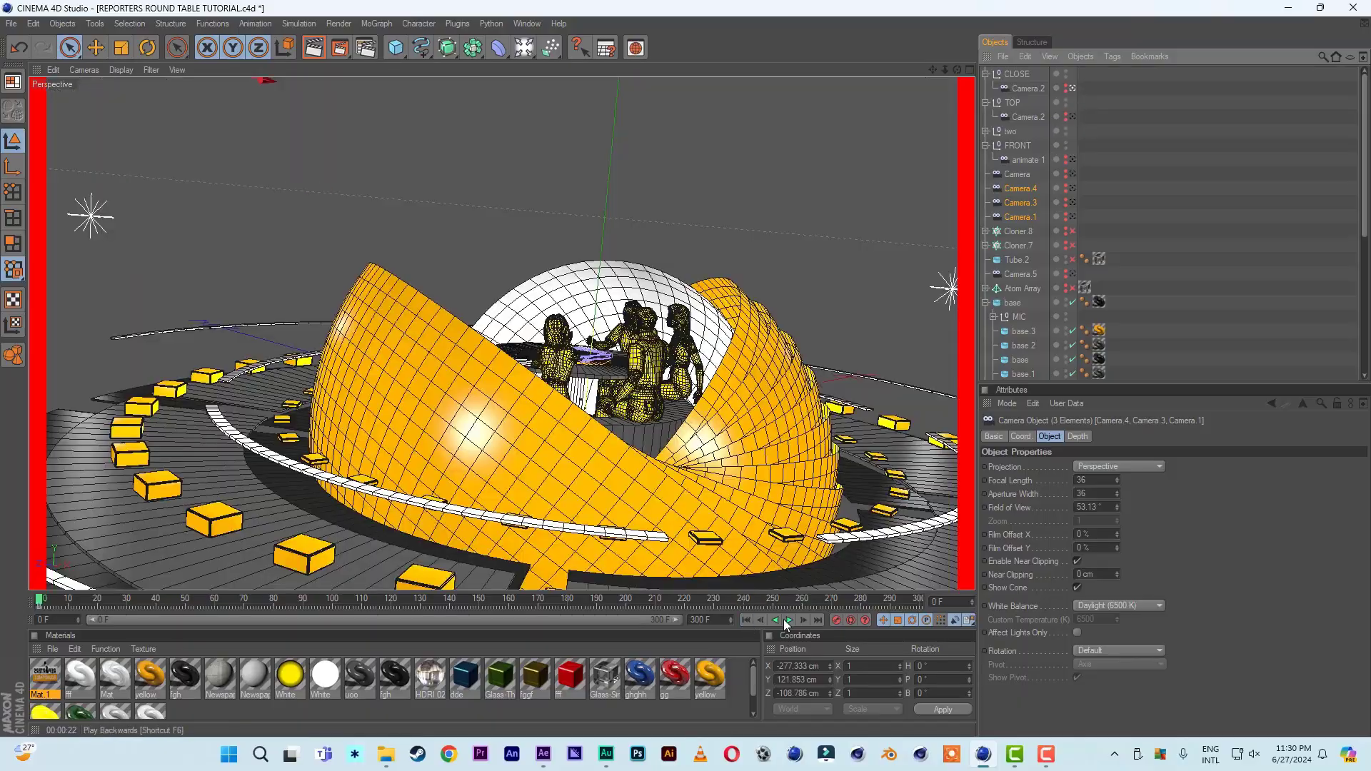
click(790, 621)
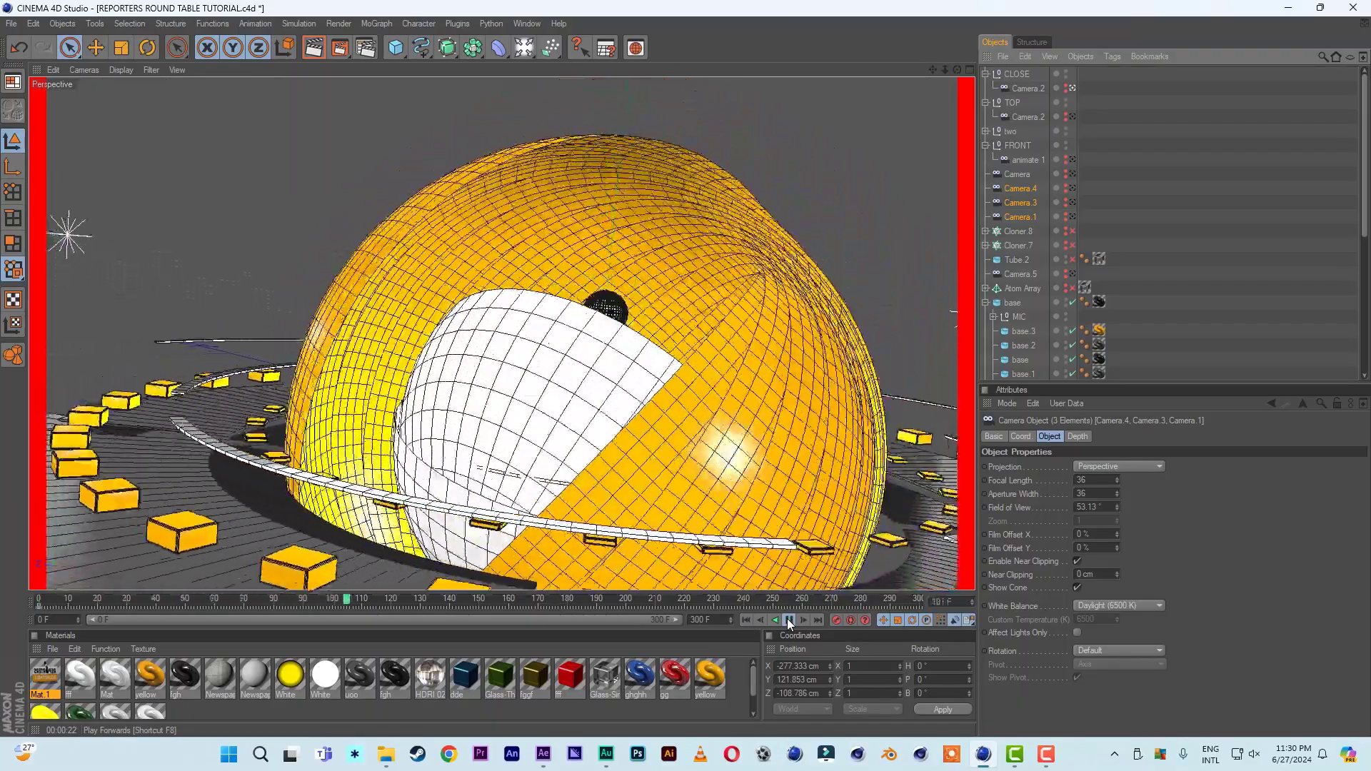
click(789, 620)
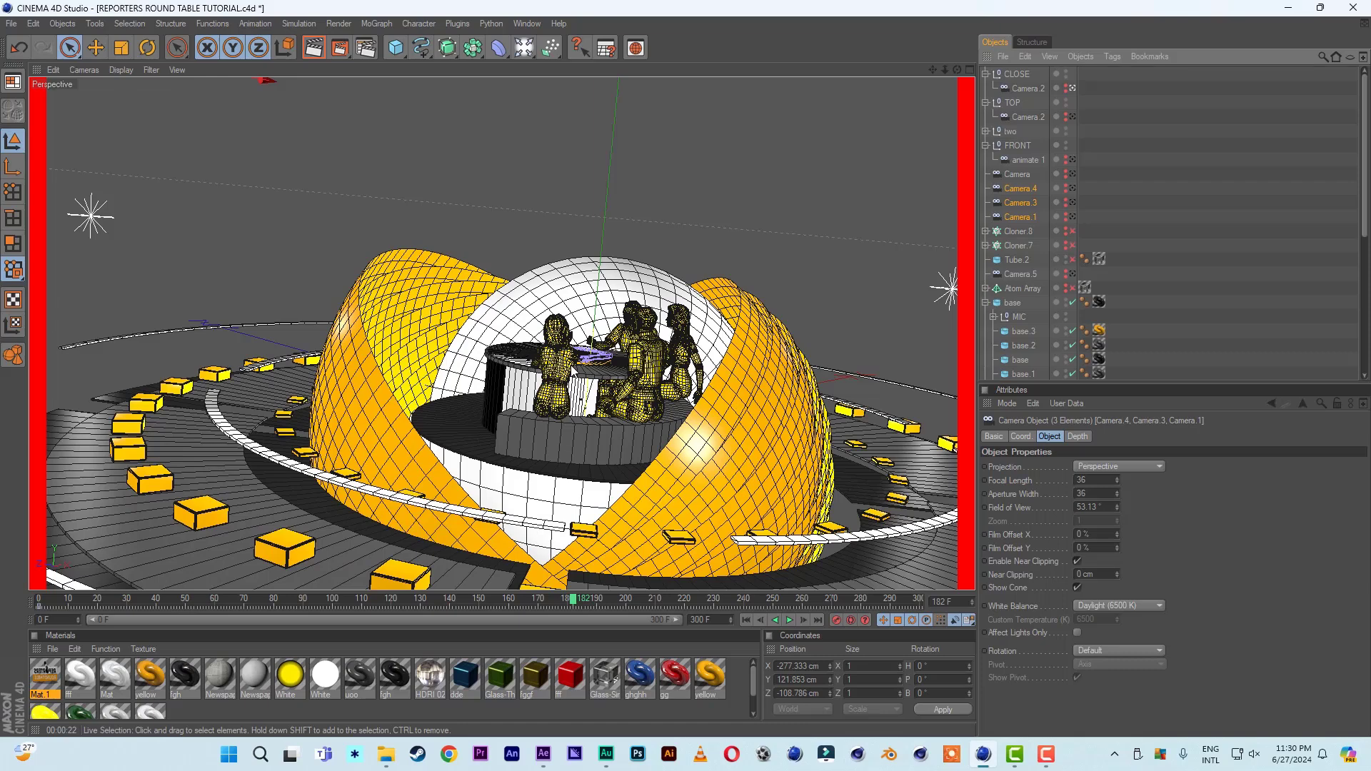
- Switch to After Effects, preview Comp 1 of montage rep (converted).aep from the start, and scrub through its opening half second
click(539, 755)
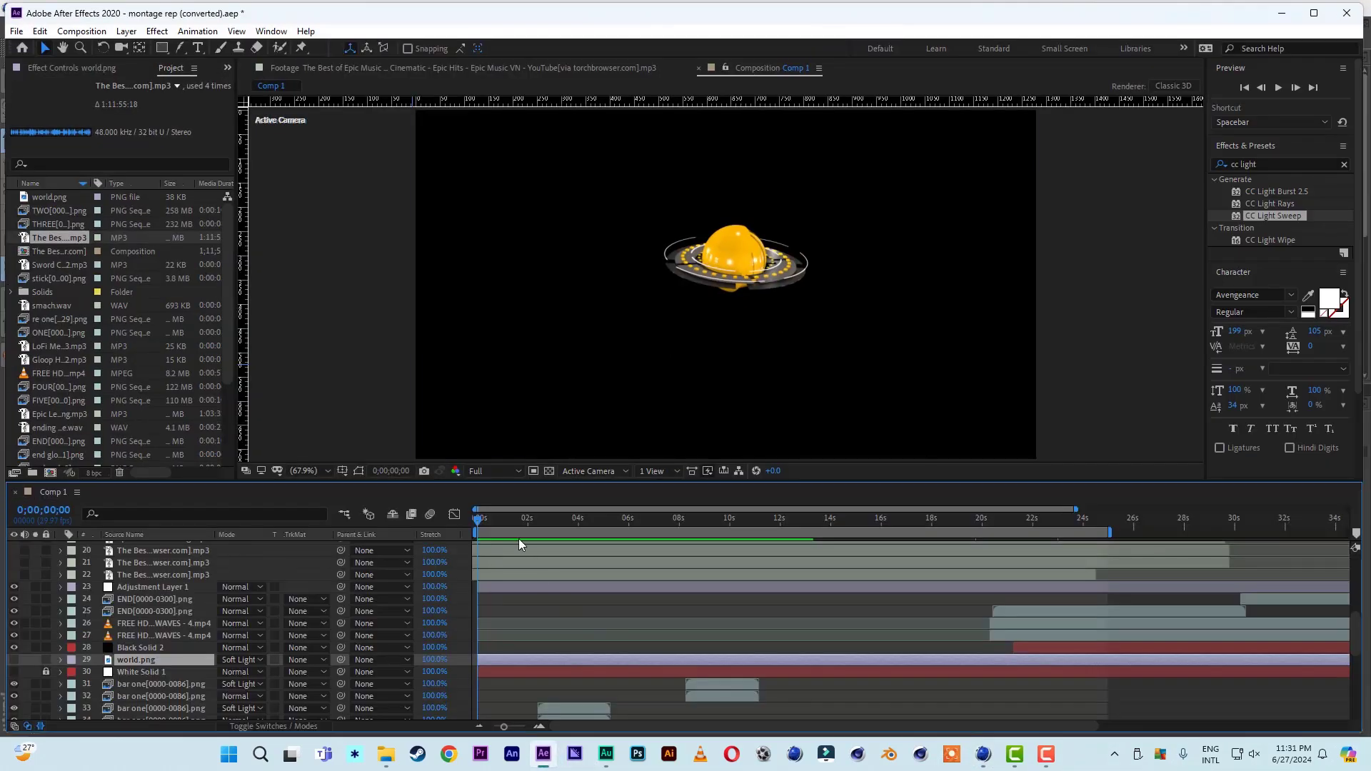
key(space)
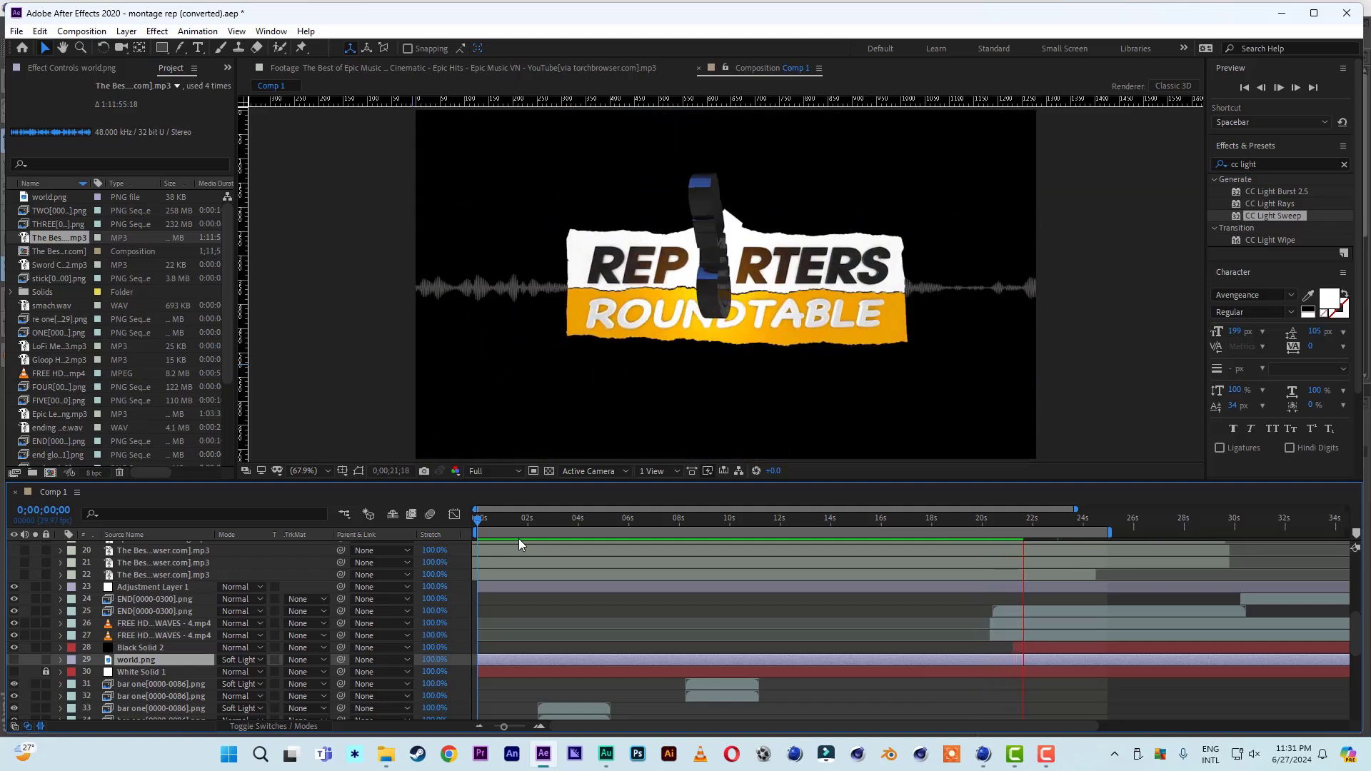
mouse_move(502, 527)
mouse_down()
mouse_move(516, 528)
mouse_move(490, 526)
mouse_up()
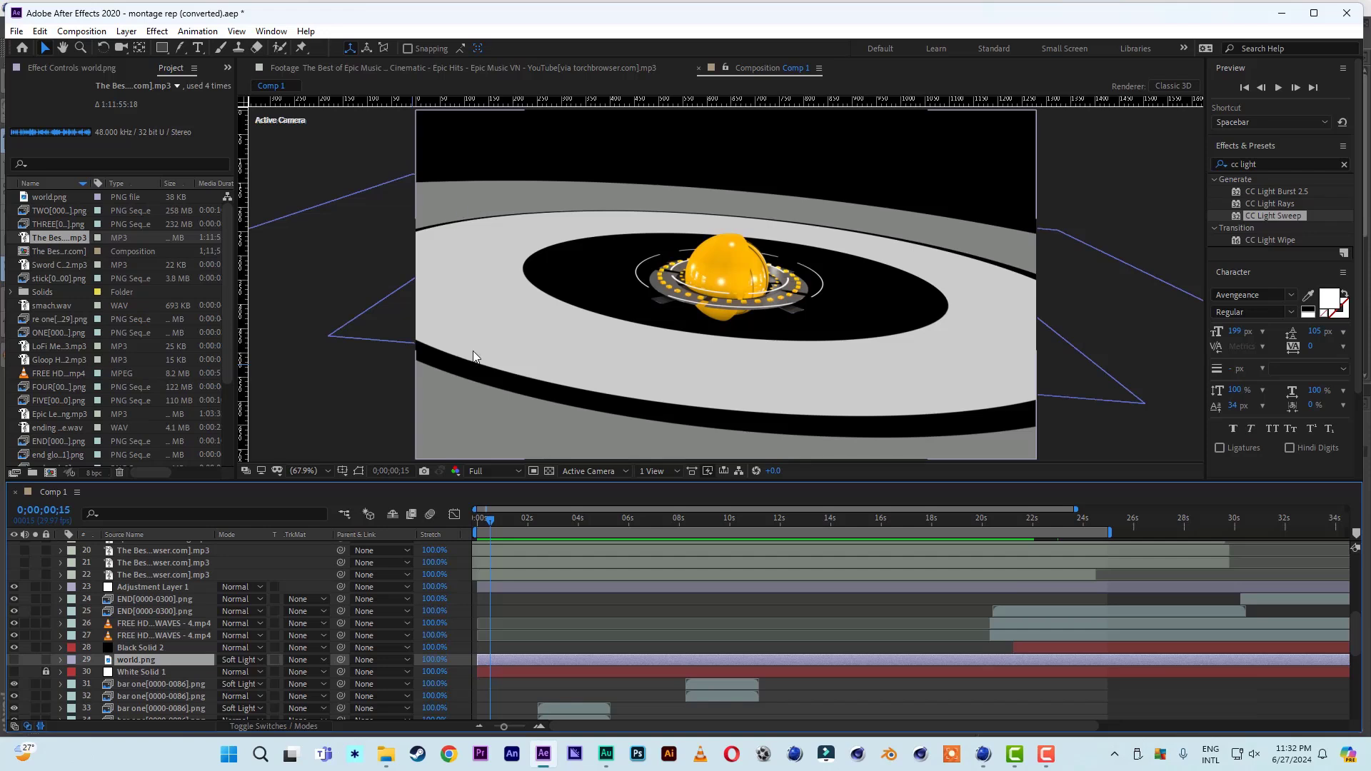
click(482, 524)
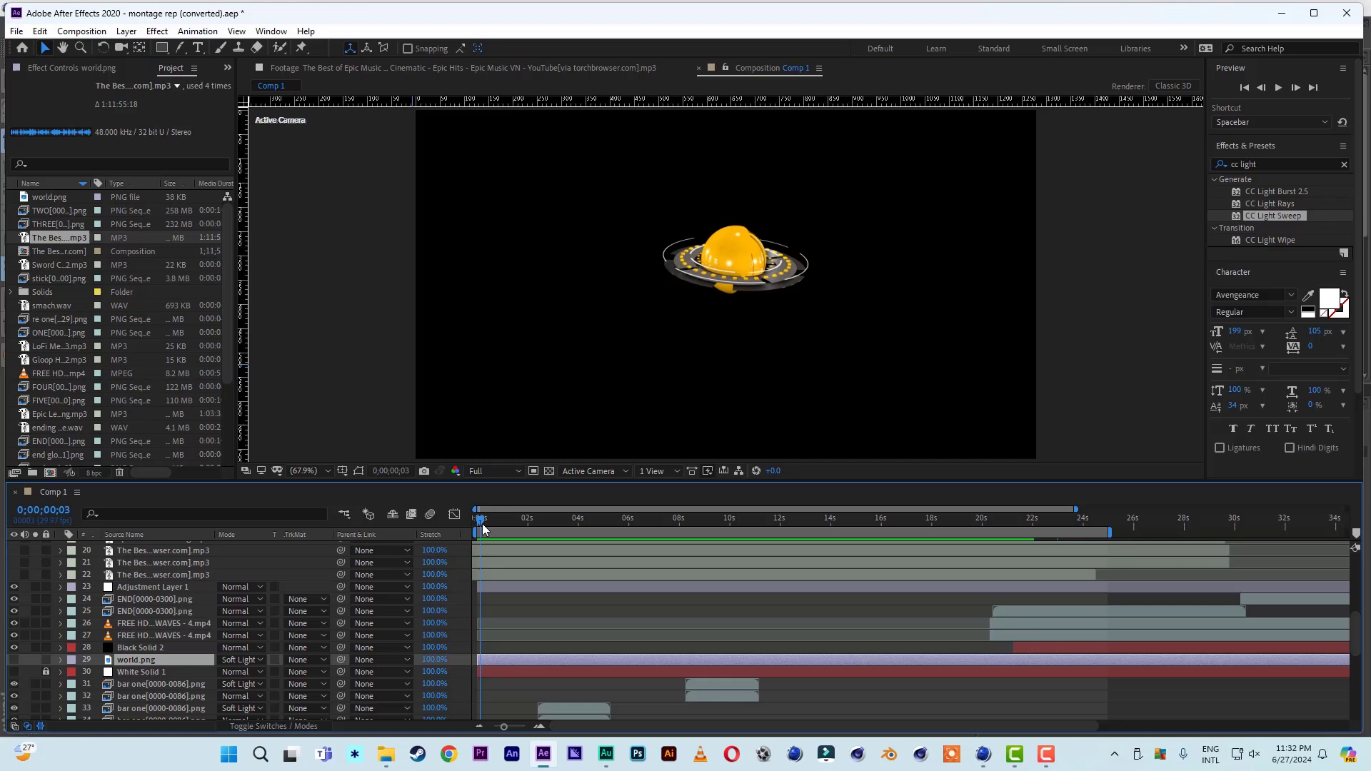
drag(482, 524, 487, 523)
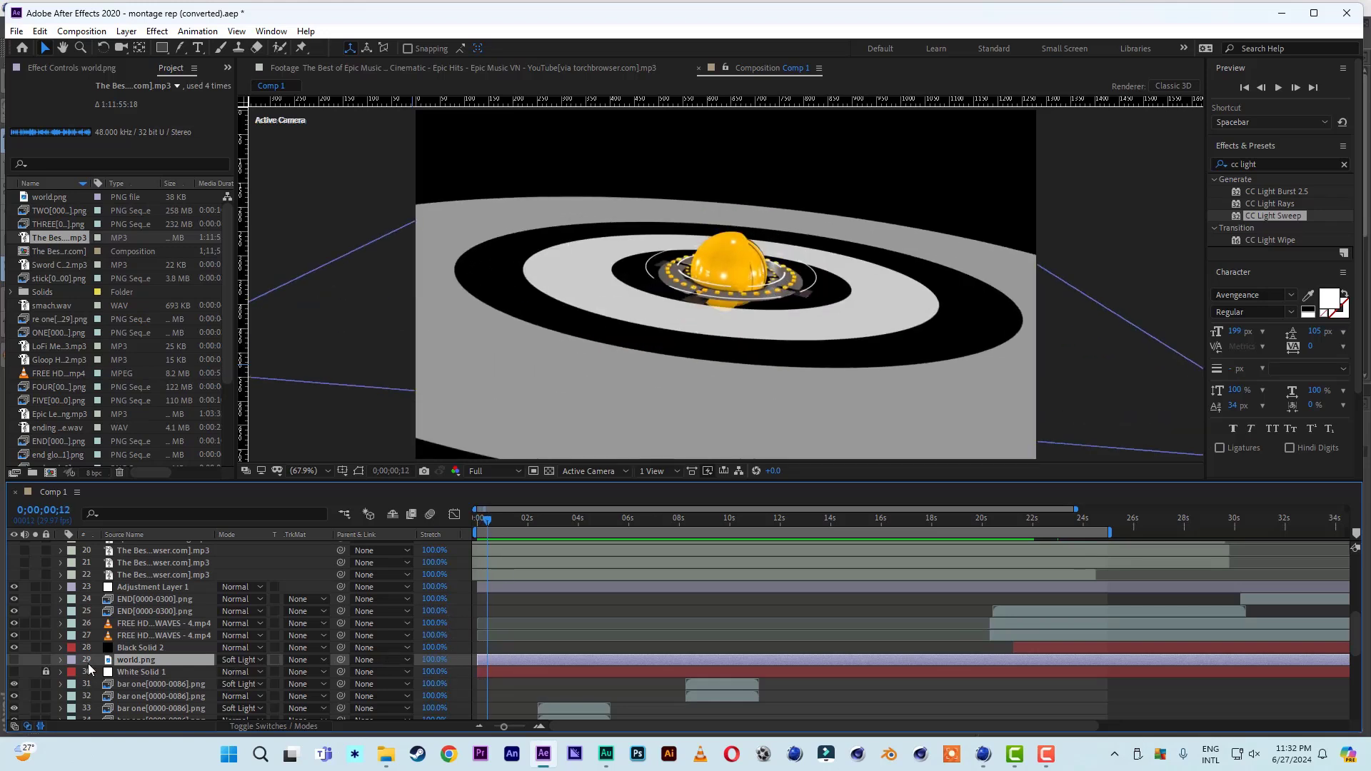
- Make world.png, Orange Solid 1, White Solid 2, the 4K background video and Black Solid 1 visible, and preview Comp 1 from the first frame
click(14, 659)
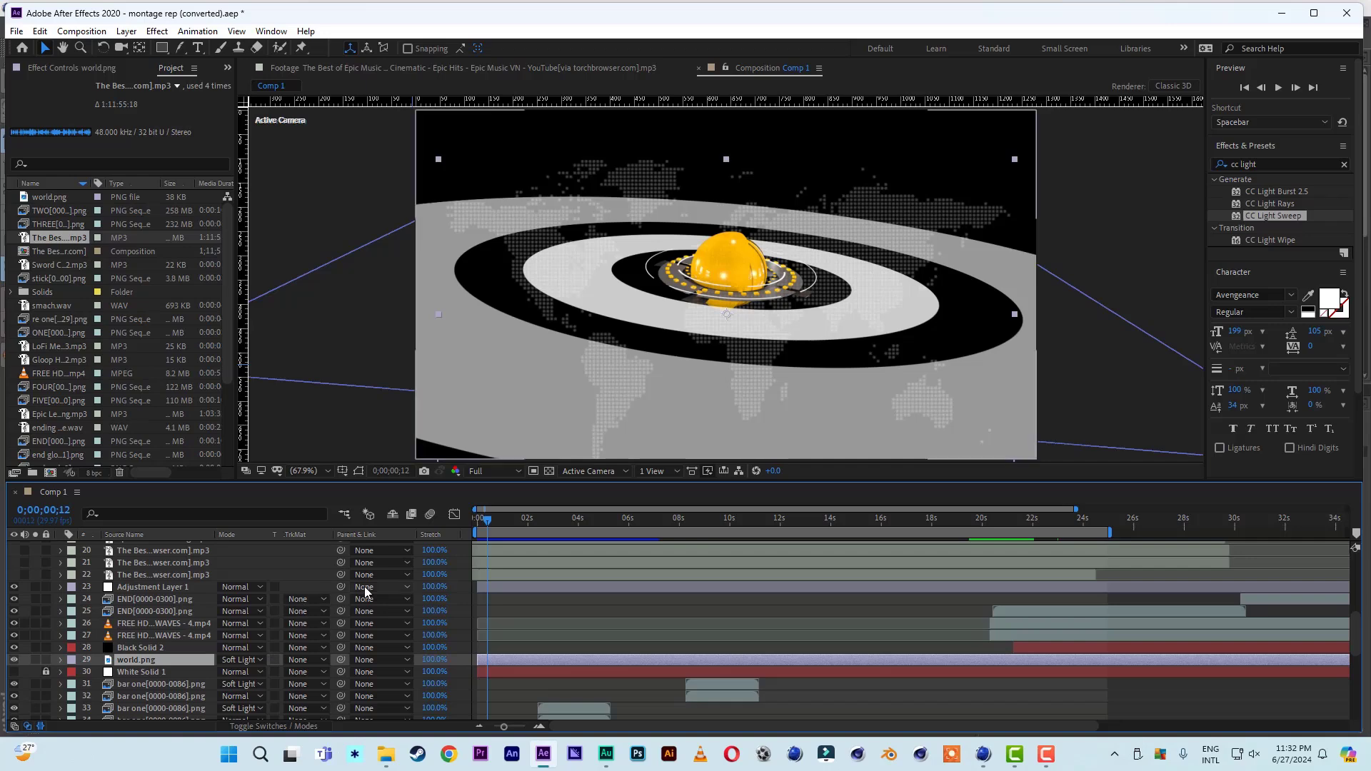
mouse_move(488, 525)
mouse_down()
mouse_move(537, 521)
mouse_move(506, 522)
mouse_up()
scroll(195, 658, down, 4)
scroll(196, 657, down, 3)
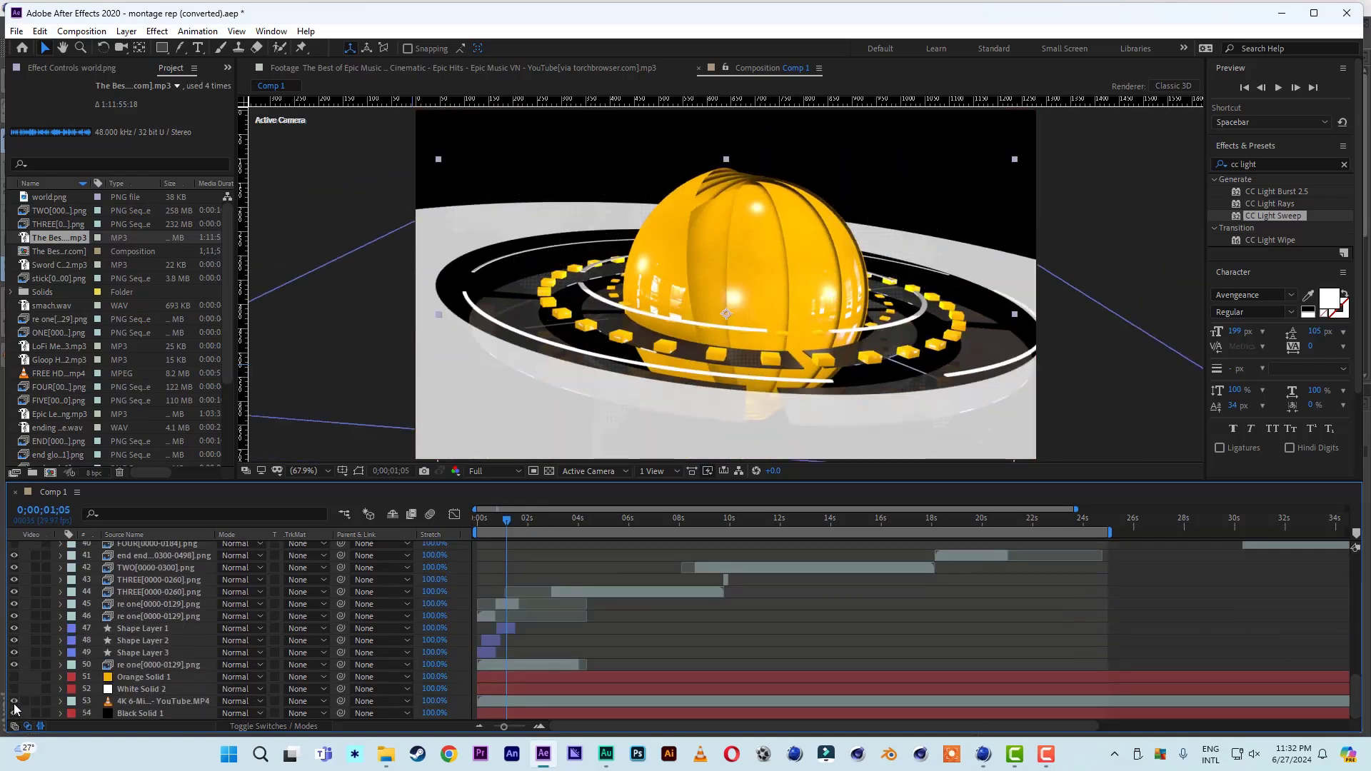
drag(14, 713, 15, 679)
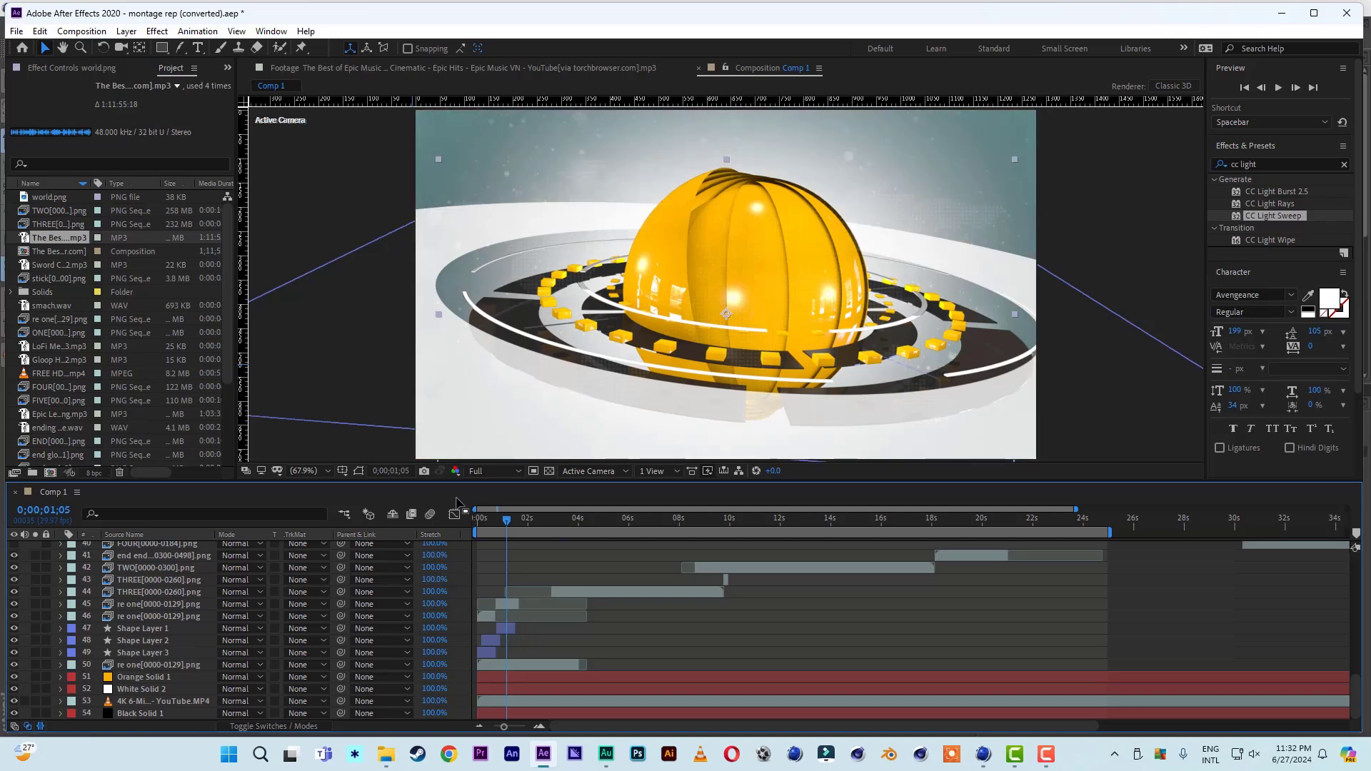
key(Home)
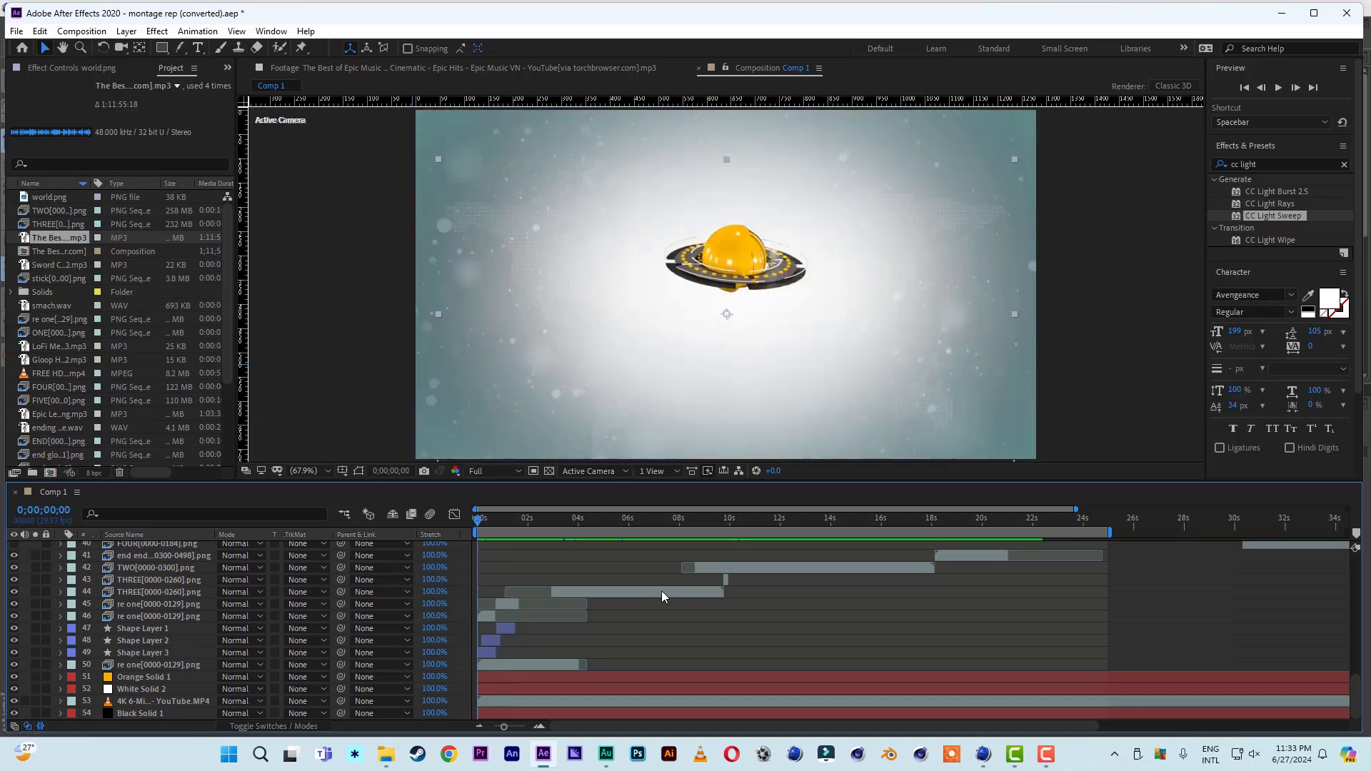
key(space)
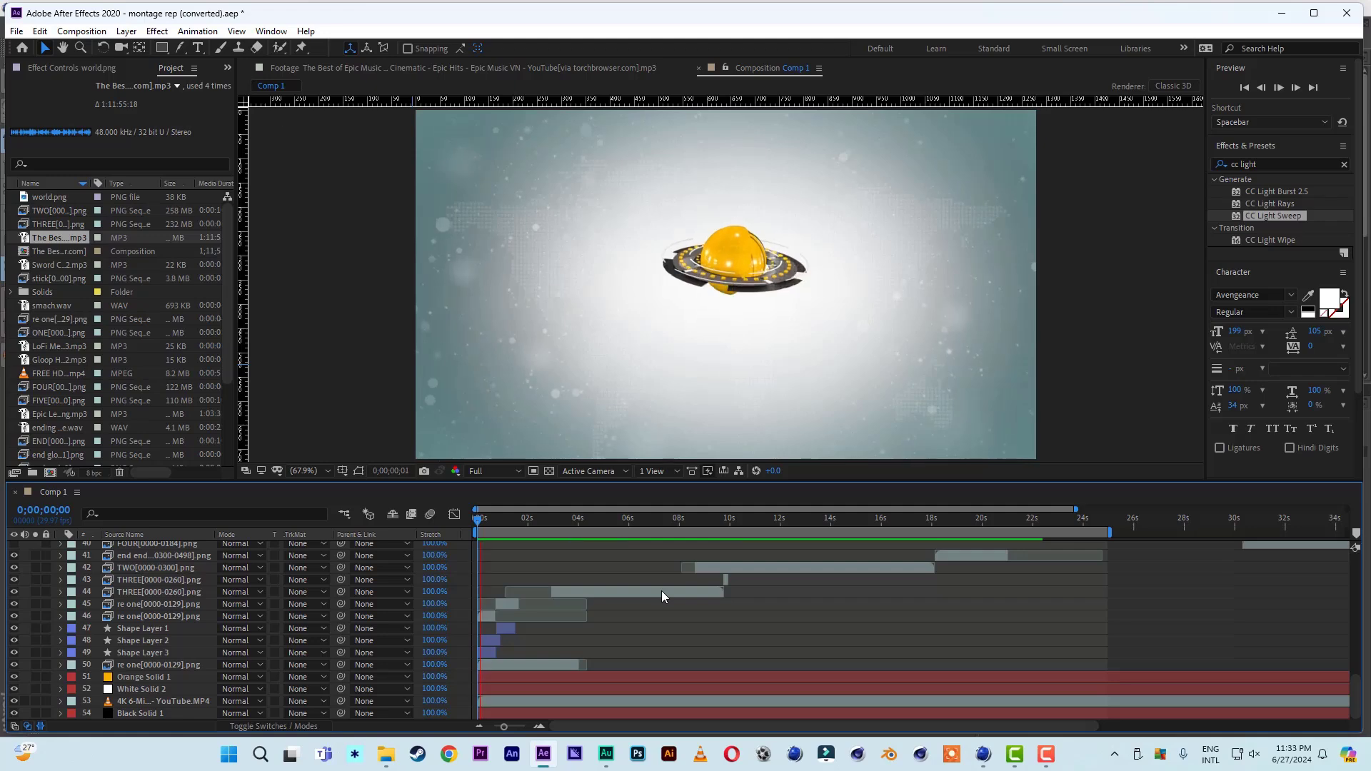